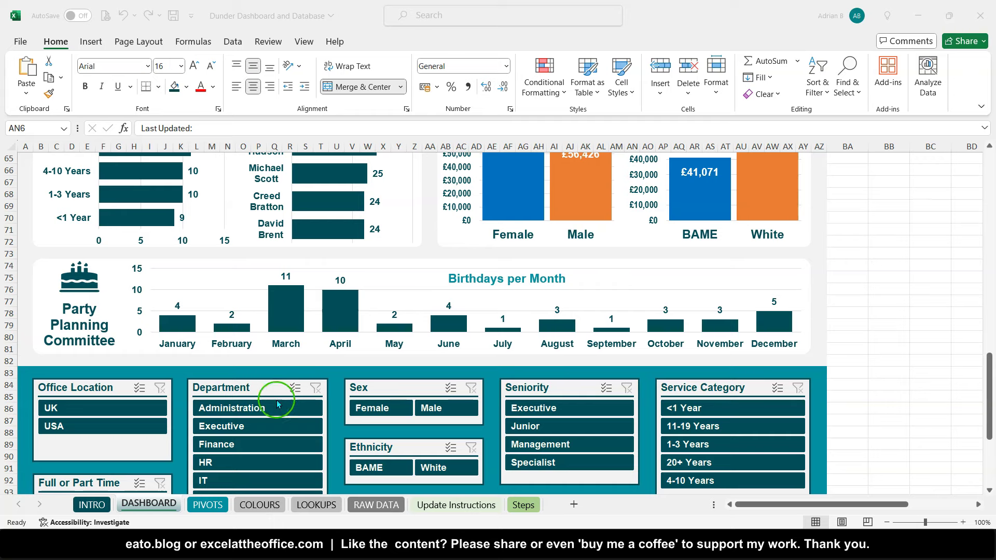
Step: Filter the dashboard to the Administration department and review its headline metrics and charts
click(240, 410)
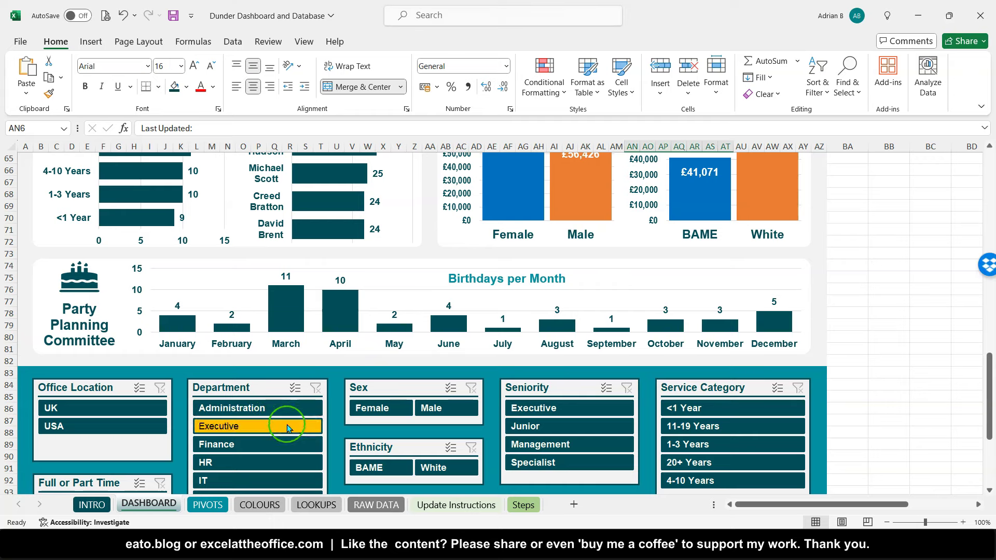
scroll(258, 412, up, 2)
scroll(257, 412, up, 20)
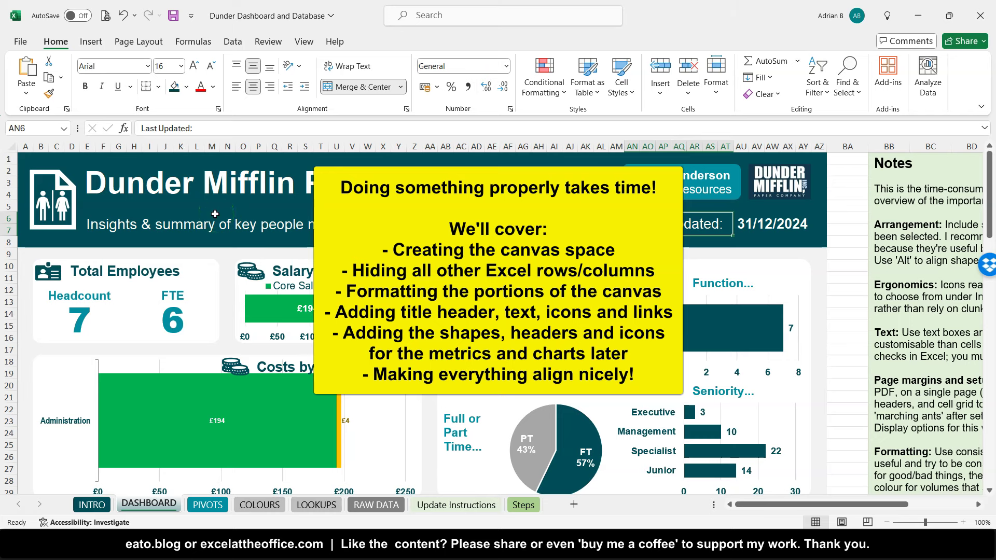
scroll(253, 280, down, 1)
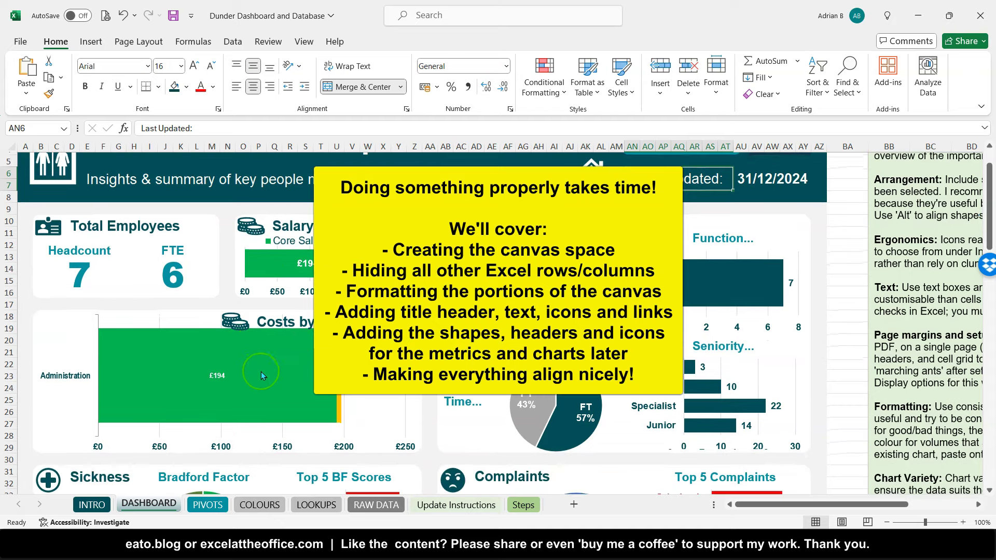
Step: Compare the blank DASHBOARD sheet in Dunder Dashboard Follow Along with the finished dashboard in Dunder Dashboard and Database
mouse_move(249, 527)
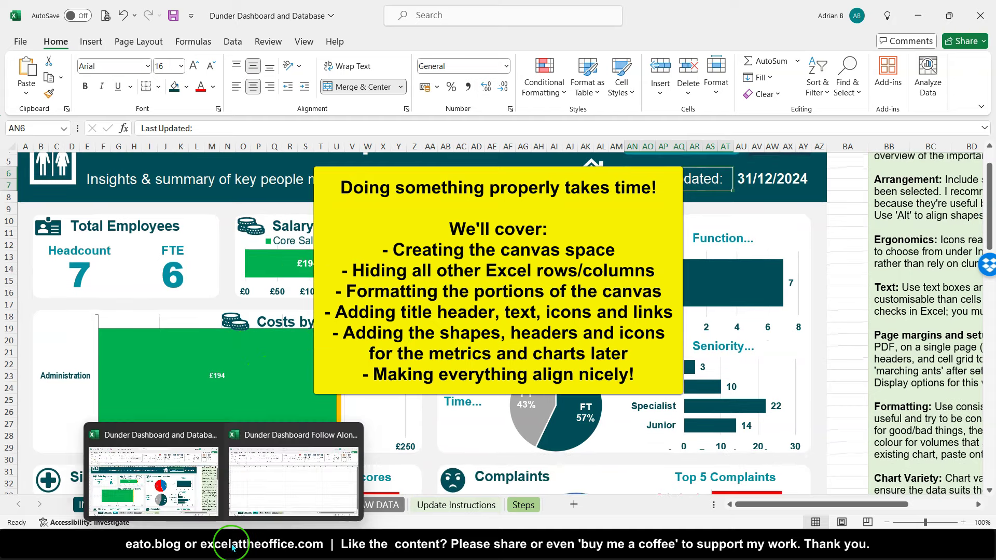
click(271, 501)
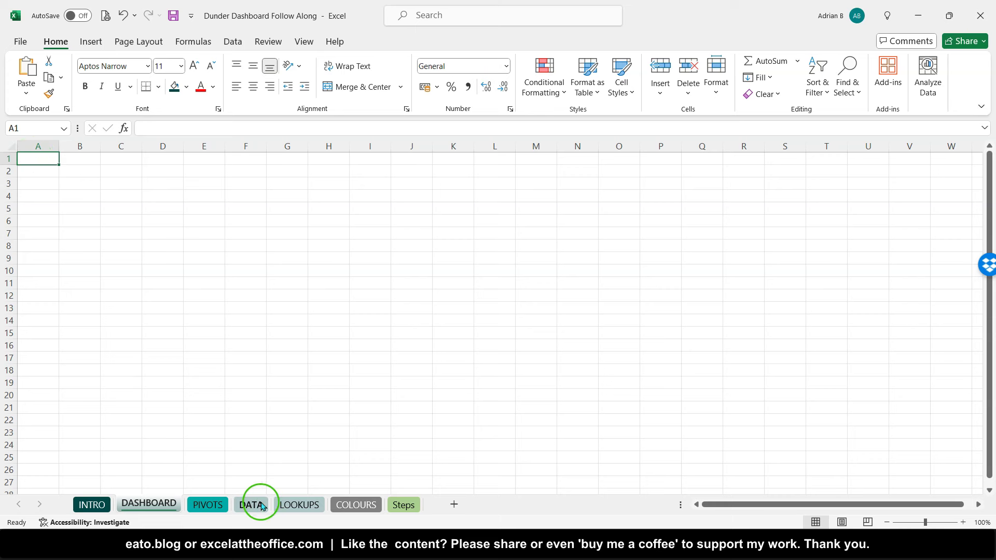
mouse_move(240, 541)
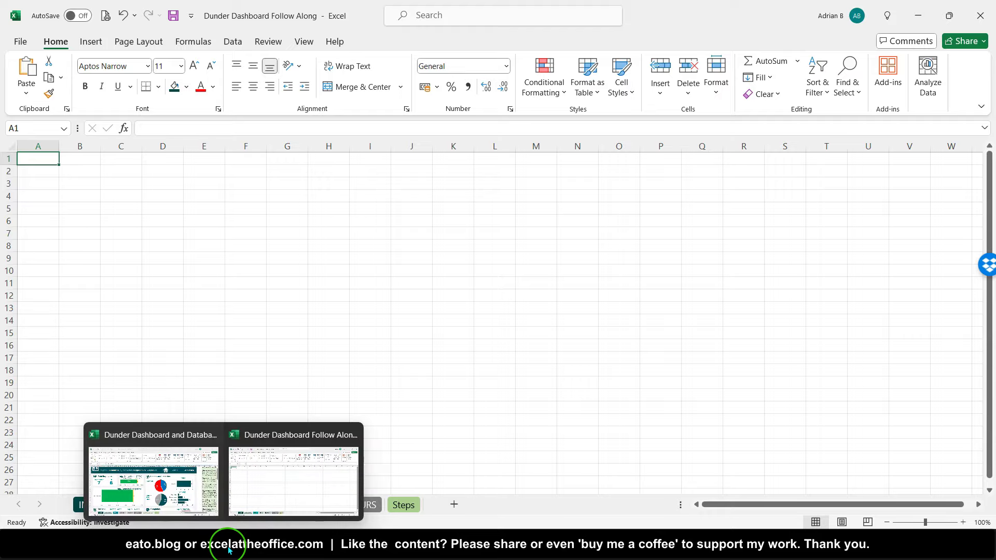
click(187, 502)
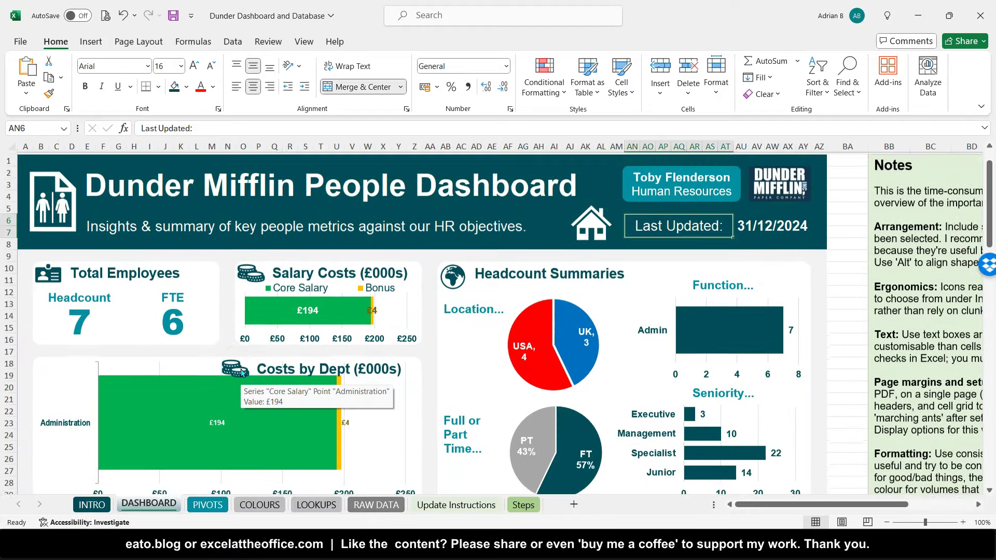
scroll(242, 371, down, 7)
scroll(241, 371, down, 7)
scroll(241, 370, up, 14)
Step: Examine the employee records and calculated columns across the RAW DATA sheet of the finished workbook
click(207, 504)
mouse_move(228, 548)
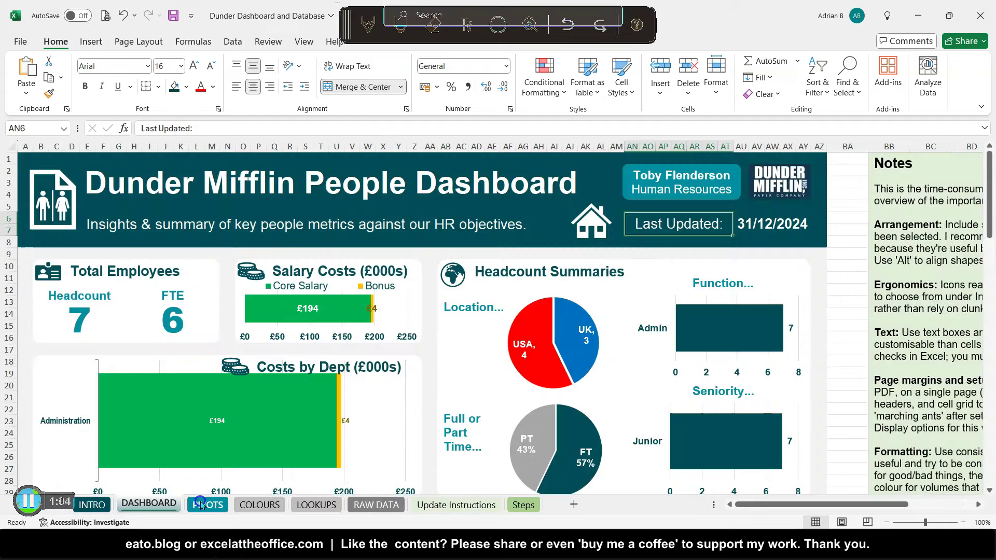
click(376, 504)
scroll(456, 375, up, 10)
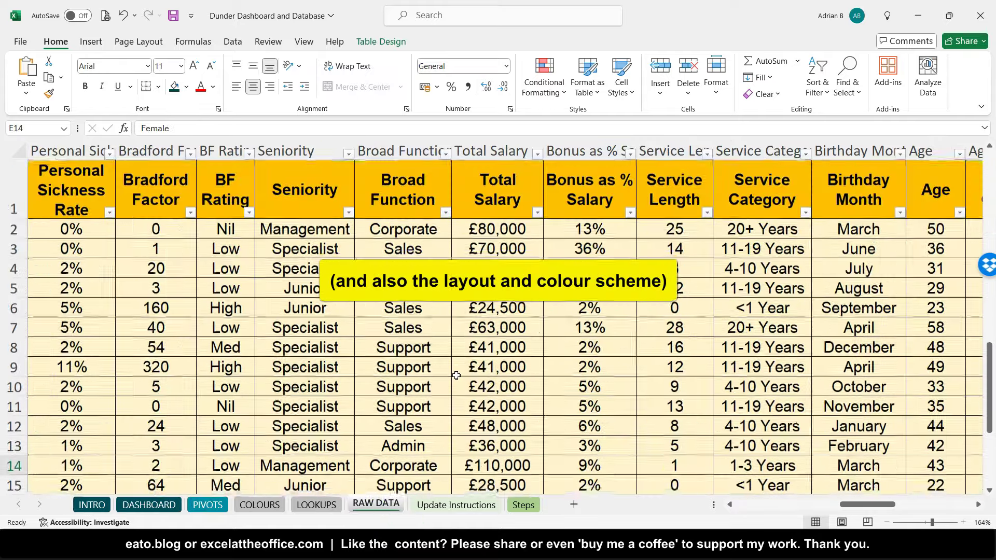
scroll(456, 375, right, 6)
scroll(456, 375, left, 10)
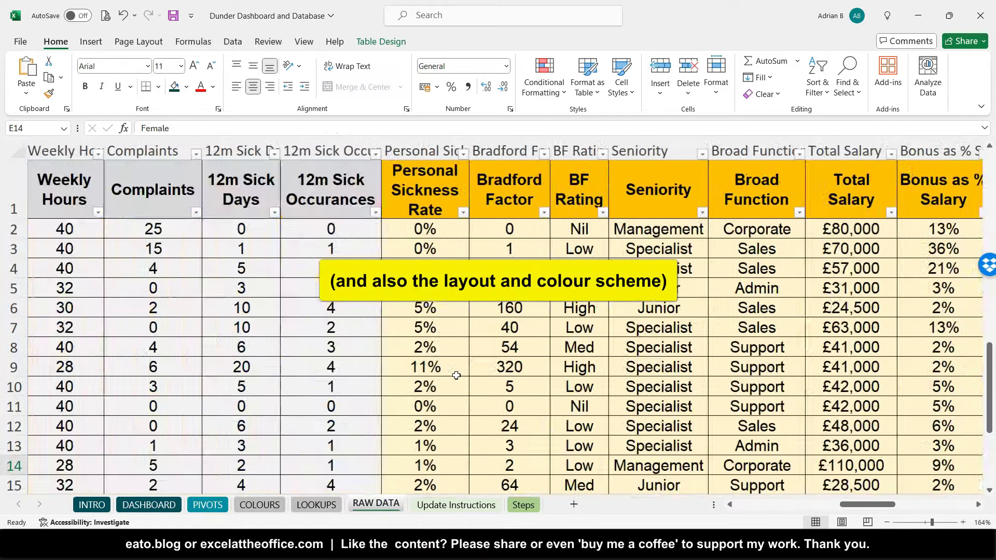
scroll(456, 375, left, 5)
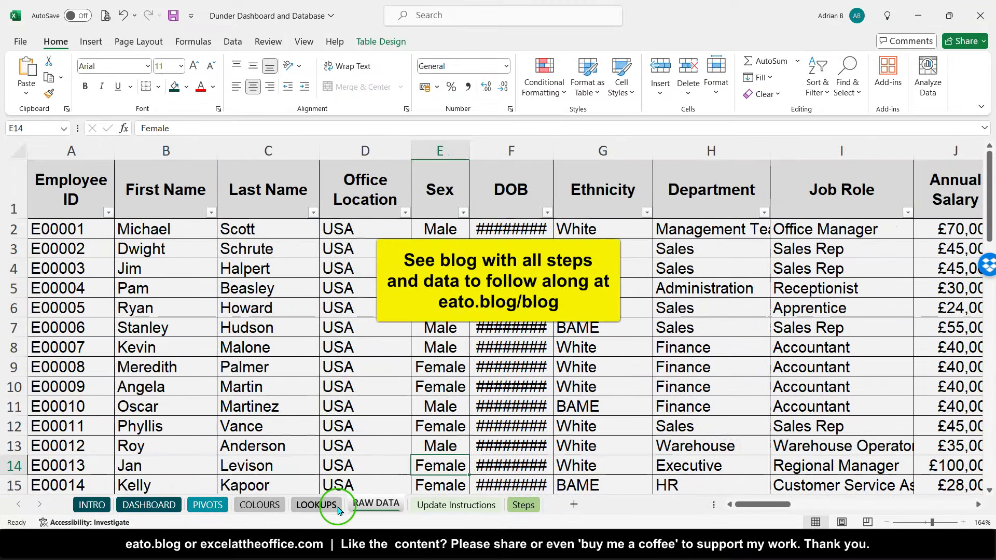
Step: Examine the pivot table summaries on the PIVOTS sheet from Employees Overview through Service & Birthdays
click(209, 506)
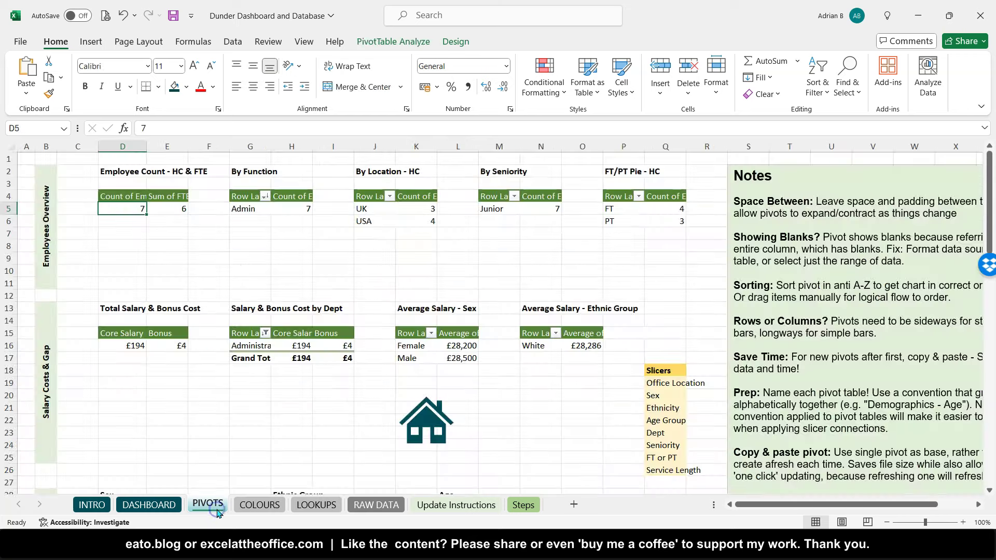
scroll(286, 371, down, 9)
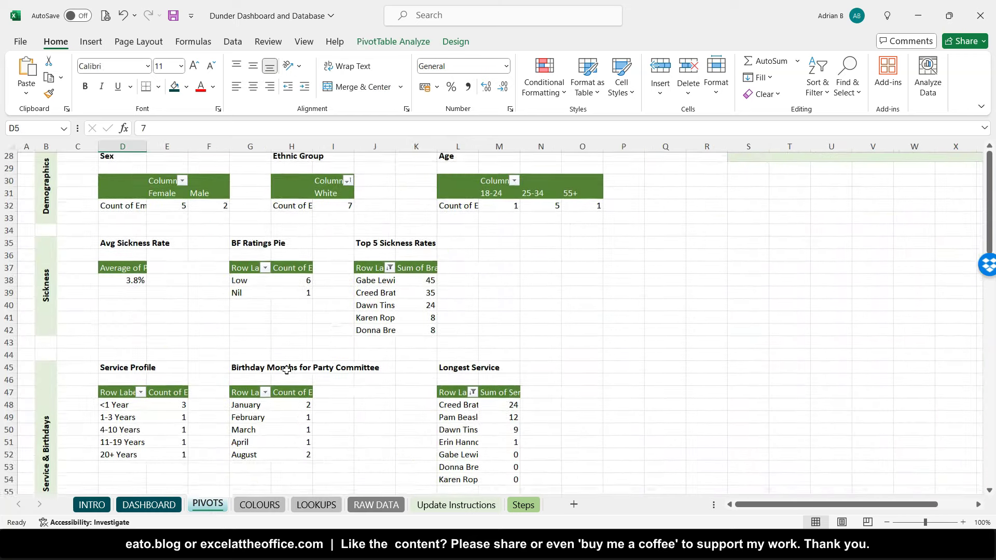
scroll(286, 370, down, 11)
scroll(286, 370, up, 20)
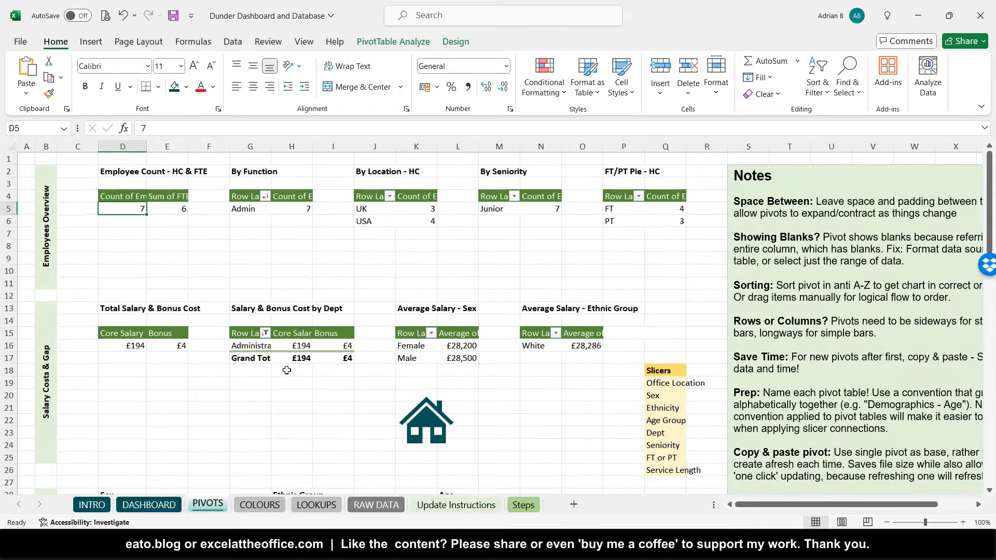
Step: Examine how the finished DASHBOARD sheet is divided into a header area, a charts area and a slicer area from row 83
click(155, 508)
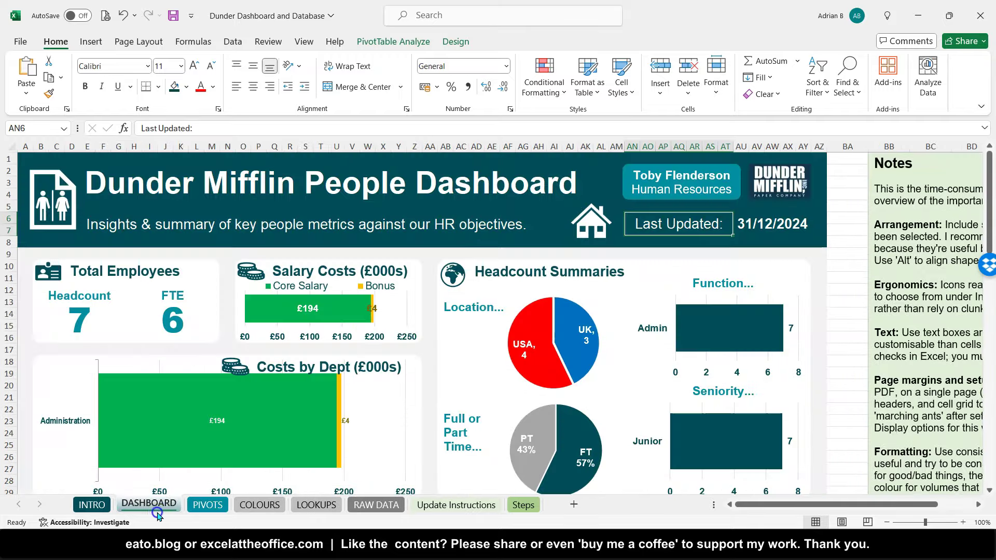
scroll(296, 405, down, 3)
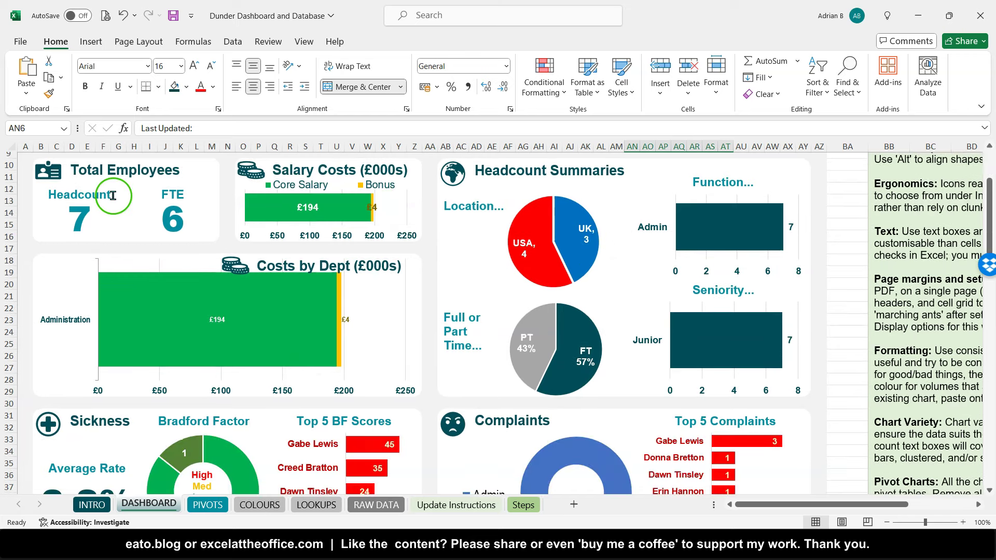
scroll(52, 182, up, 3)
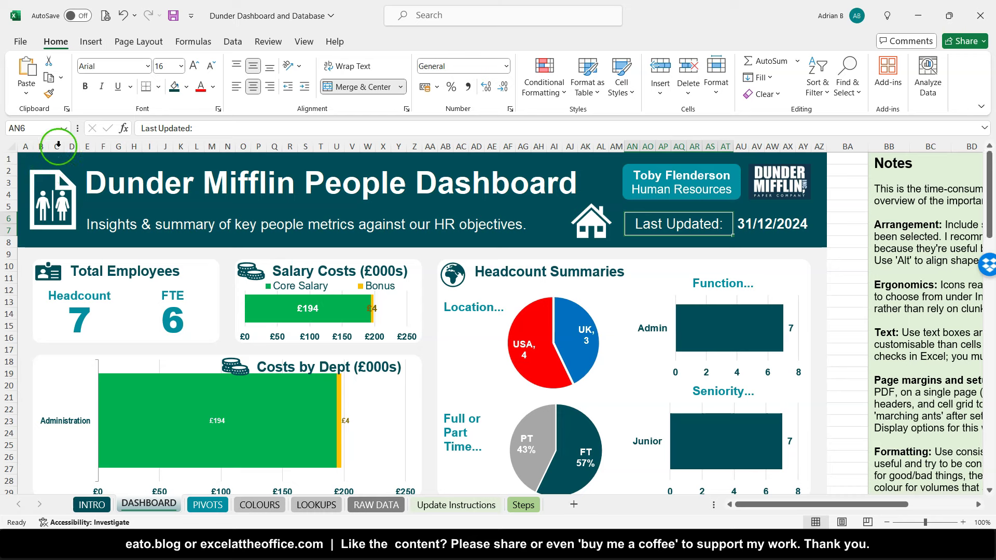
drag(25, 158, 162, 235)
drag(23, 254, 177, 355)
scroll(177, 356, down, 20)
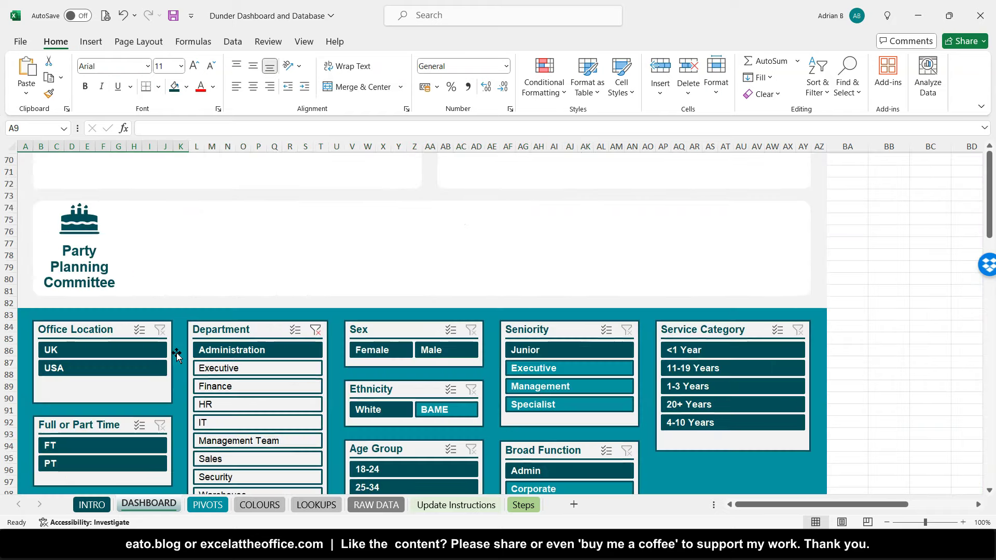
click(20, 251)
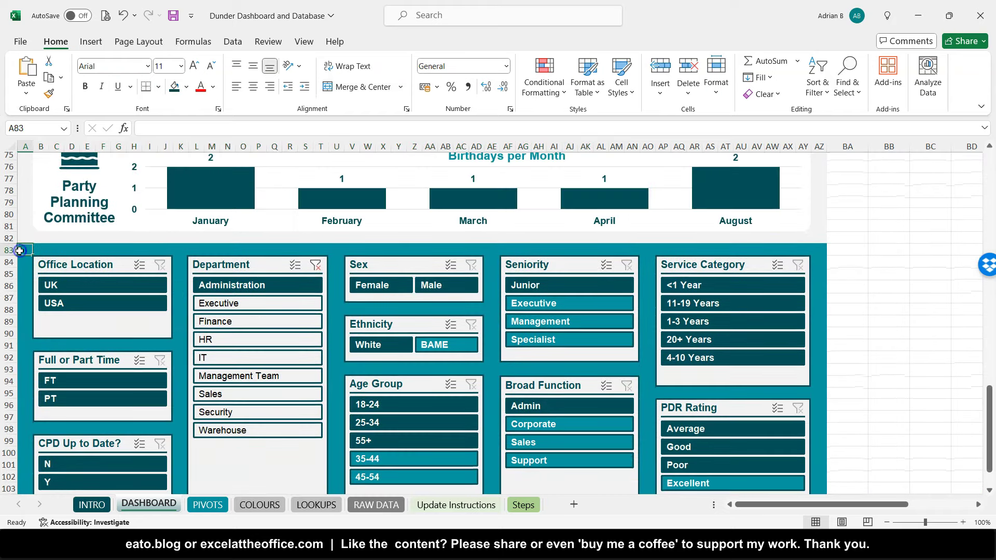
Step: Review the background shapes, section titles and icons that hold the charts on the finished dashboard
scroll(20, 252, up, 13)
scroll(19, 251, up, 12)
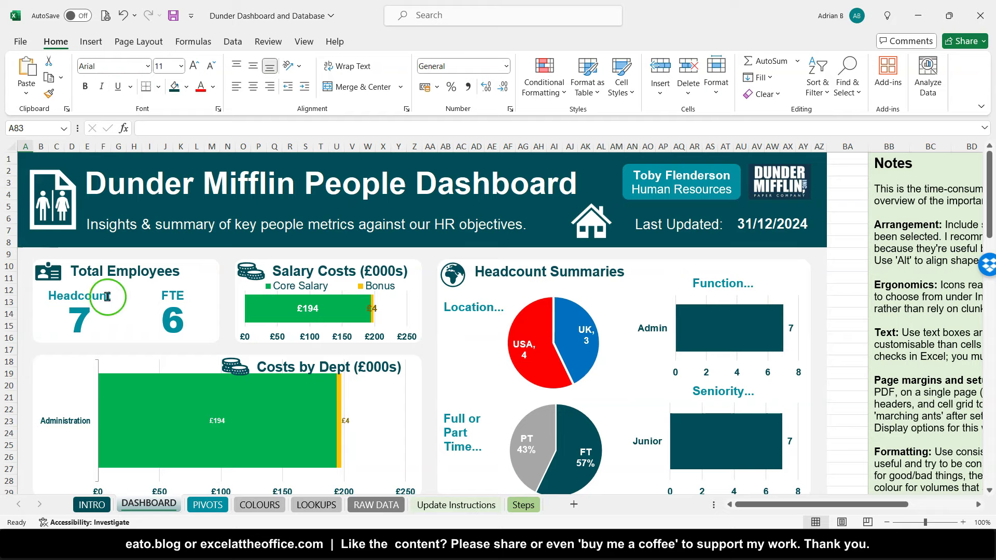
scroll(106, 297, down, 12)
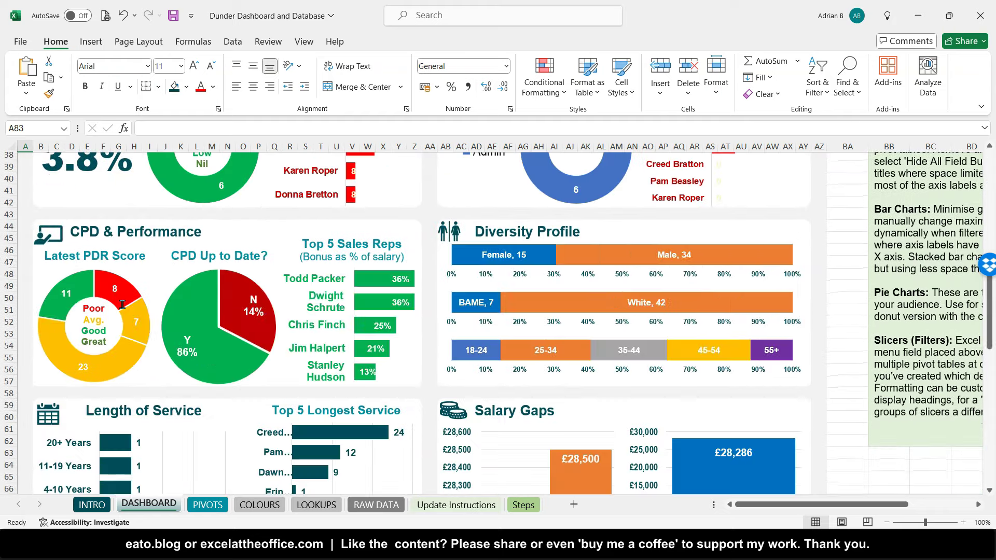
scroll(122, 306, up, 5)
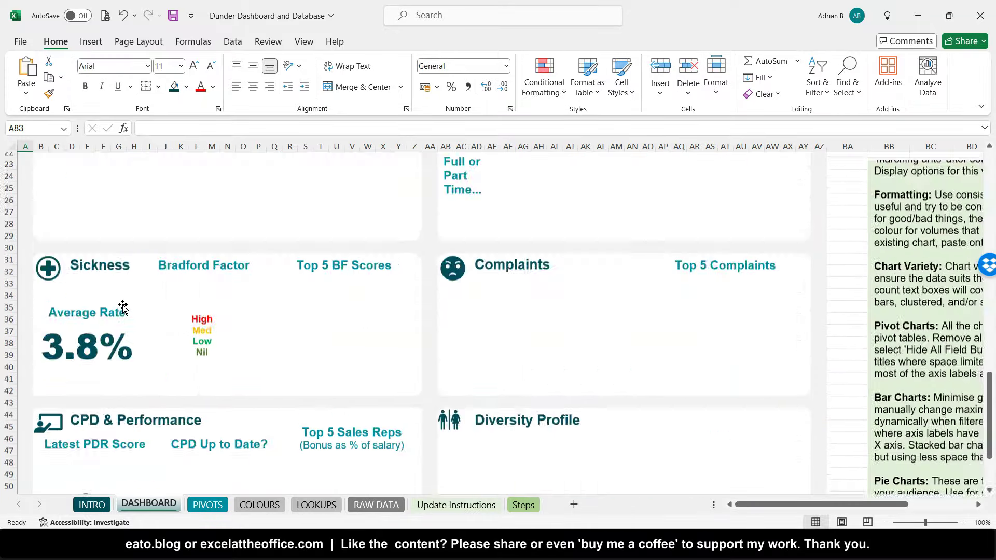
scroll(123, 307, up, 7)
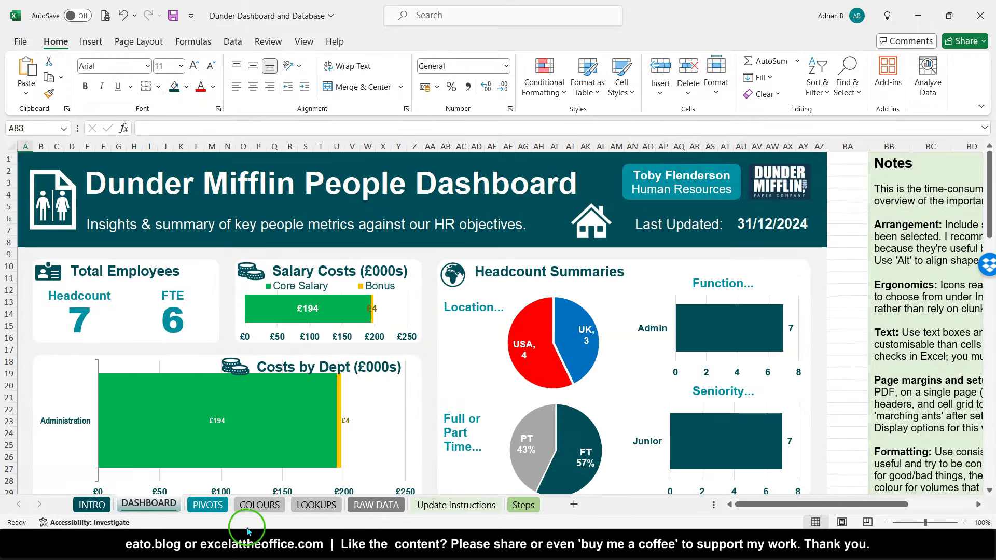
Step: Switch to the Dunder Dashboard Follow Along workbook and read the "4. Ready Dashboard space" instructions on the Steps sheet
mouse_move(249, 535)
click(266, 511)
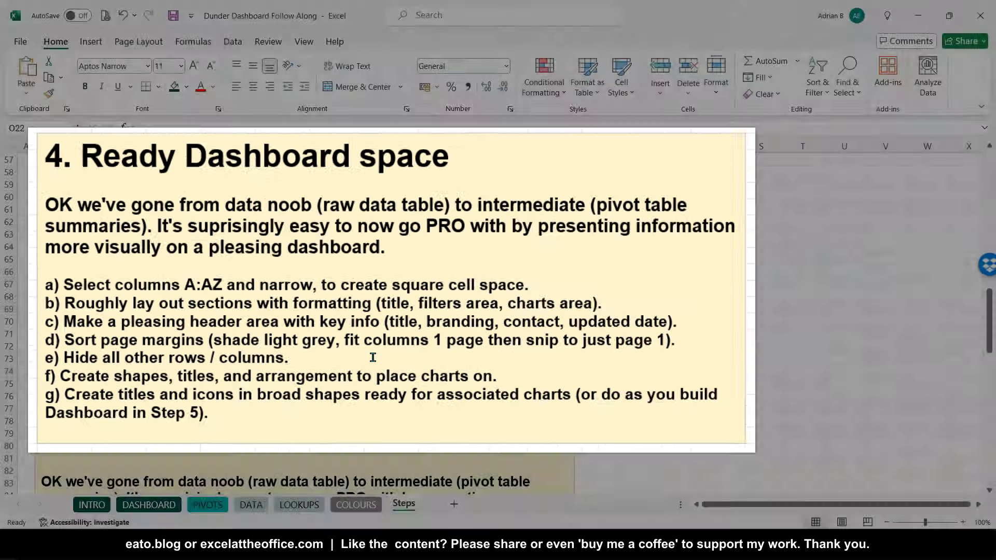
scroll(291, 349, up, 18)
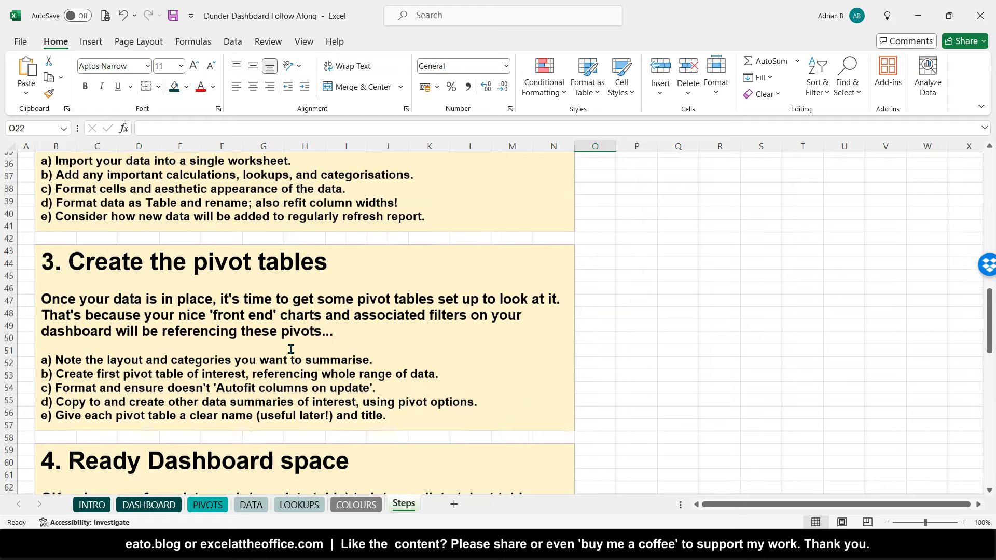
scroll(291, 349, down, 18)
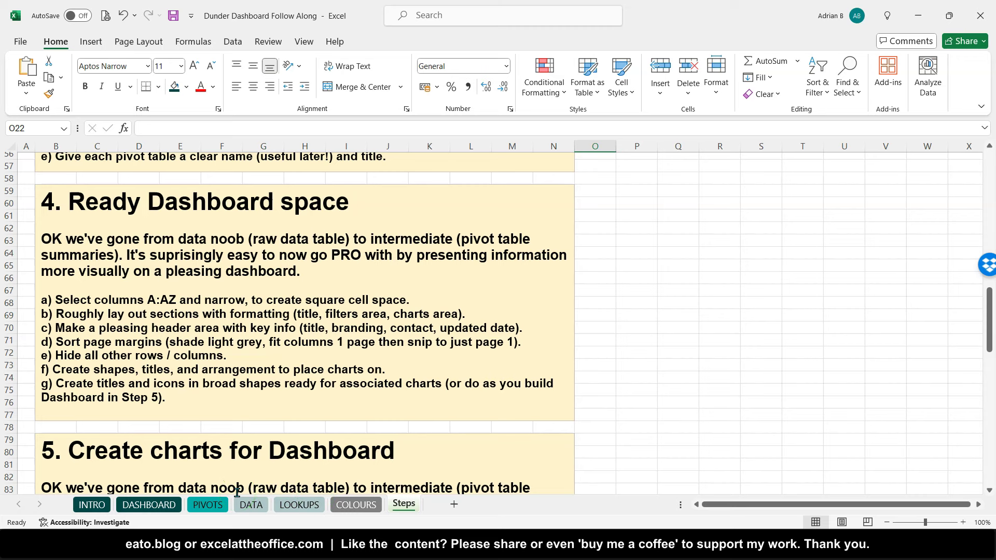
Step: Narrow columns A through AZ together on the follow-along DASHBOARD sheet so that the cells become roughly square
click(149, 504)
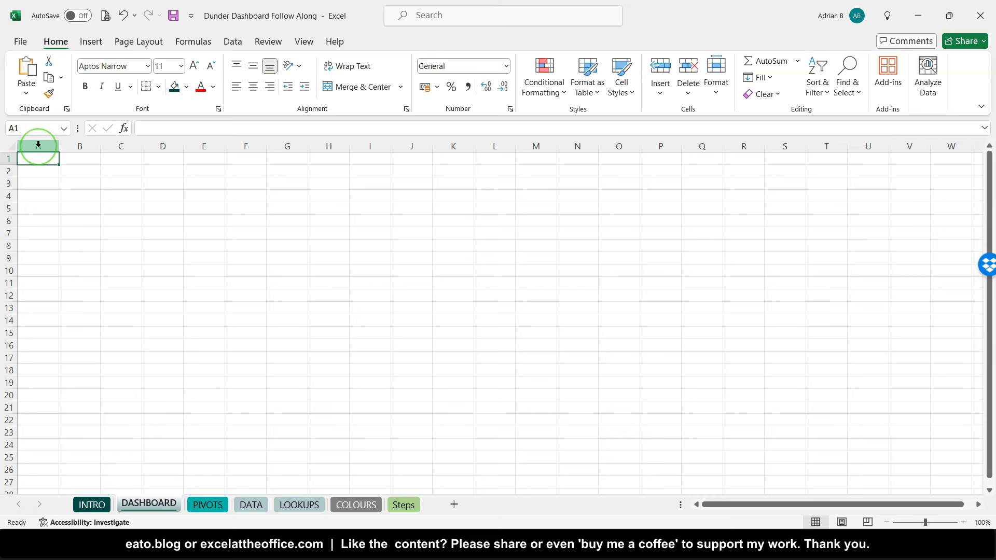
drag(38, 145, 906, 150)
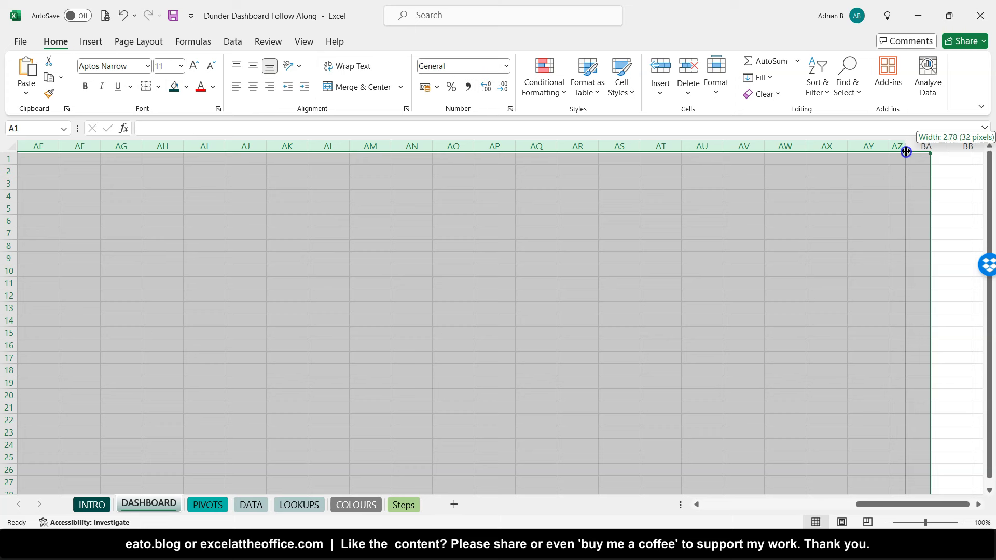
drag(906, 152, 903, 151)
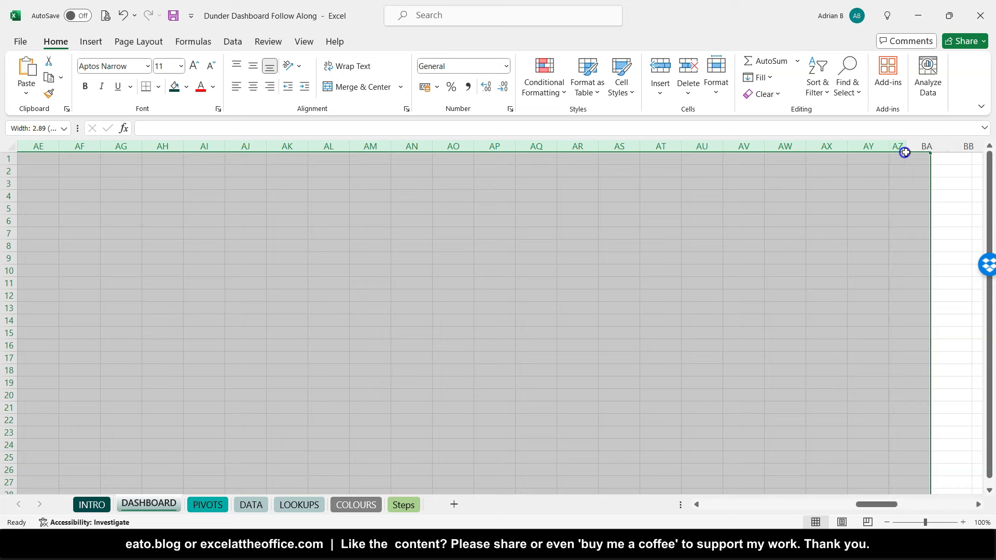
click(396, 148)
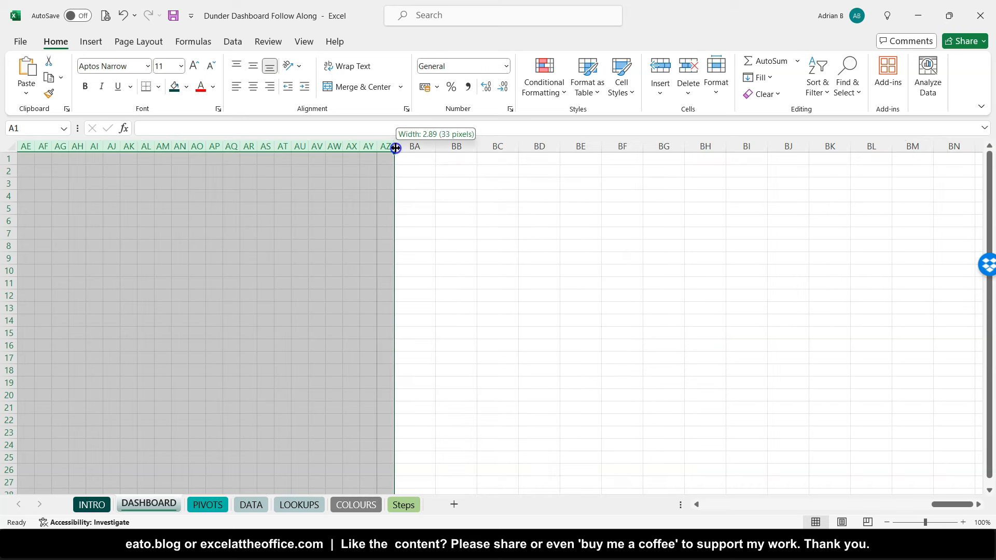
drag(395, 148, 395, 147)
click(361, 150)
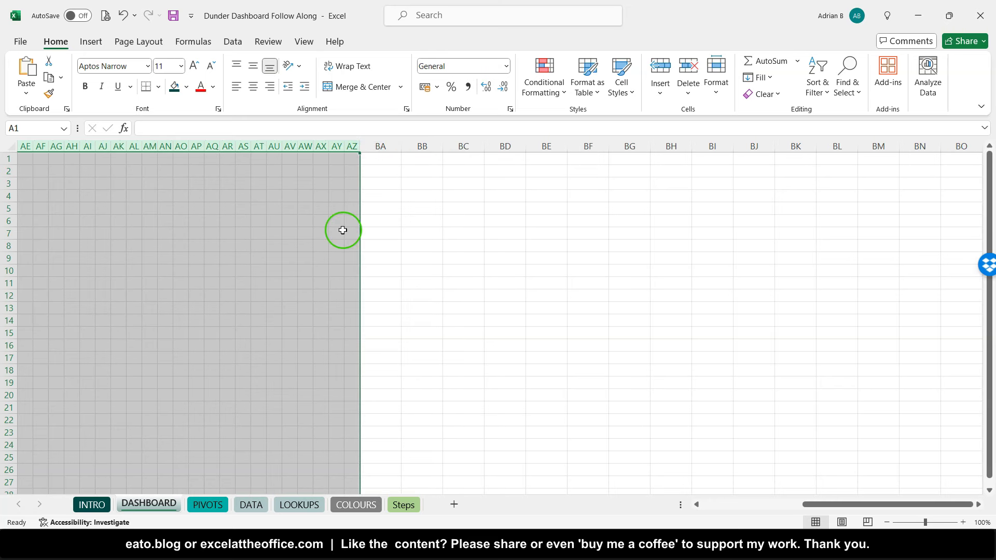
Step: Check the square-cell canvas across columns A:AZ from row 1 down past row 100
scroll(343, 230, left, 10)
scroll(343, 231, down, 18)
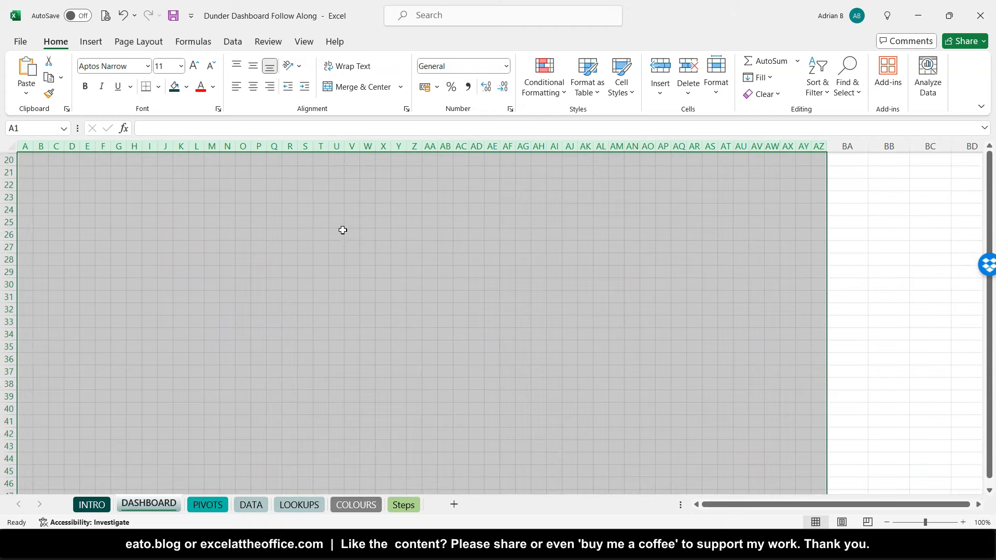
scroll(343, 230, up, 18)
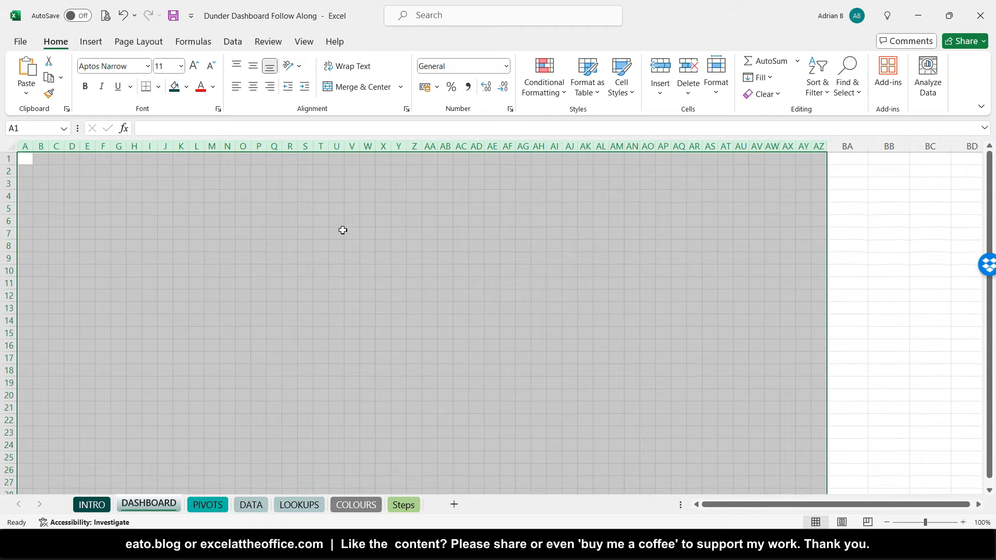
scroll(343, 230, down, 13)
scroll(343, 230, down, 20)
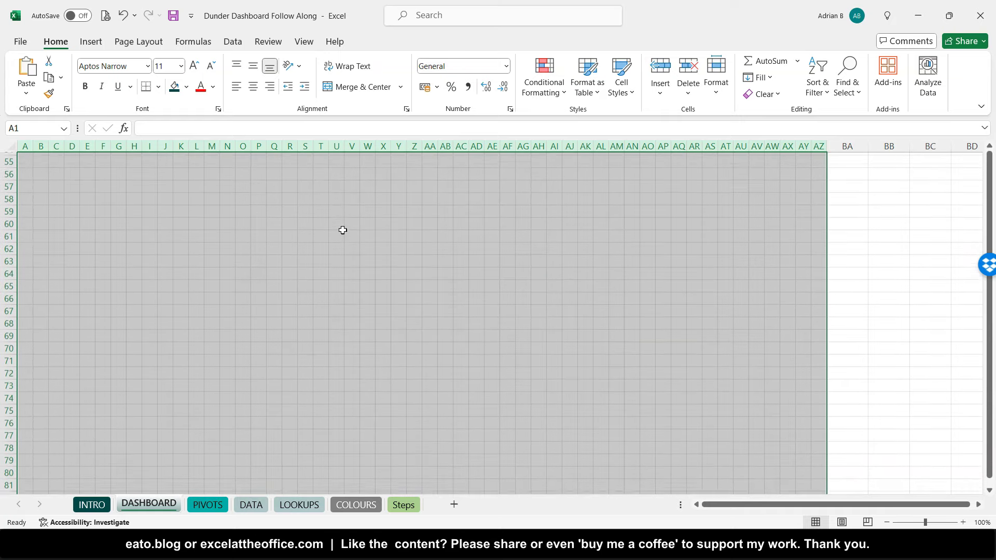
scroll(343, 230, up, 5)
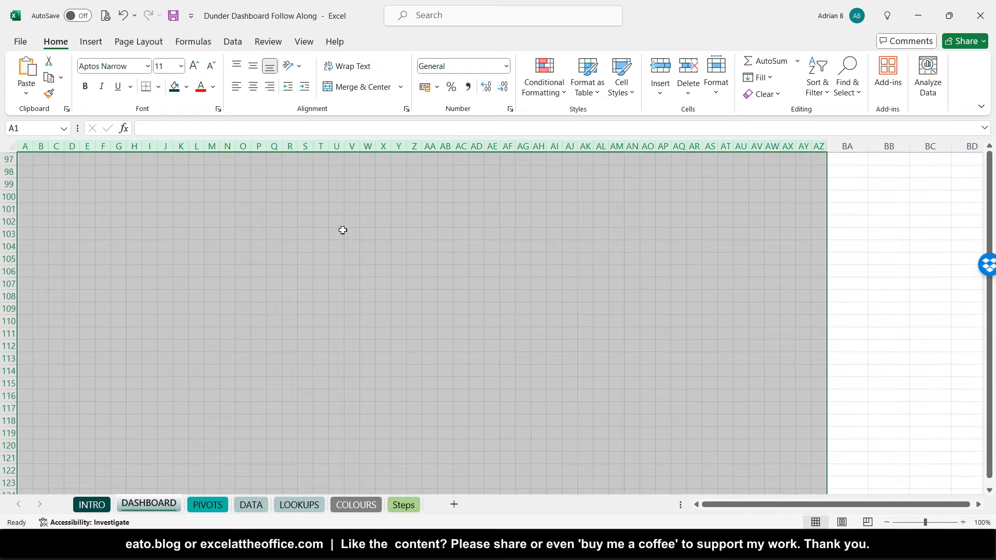
Step: Switch to the finished Dunder Dashboard and Database workbook and examine the dashboard's extent, from the header down to the slicer block ending at row 105
click(8, 256)
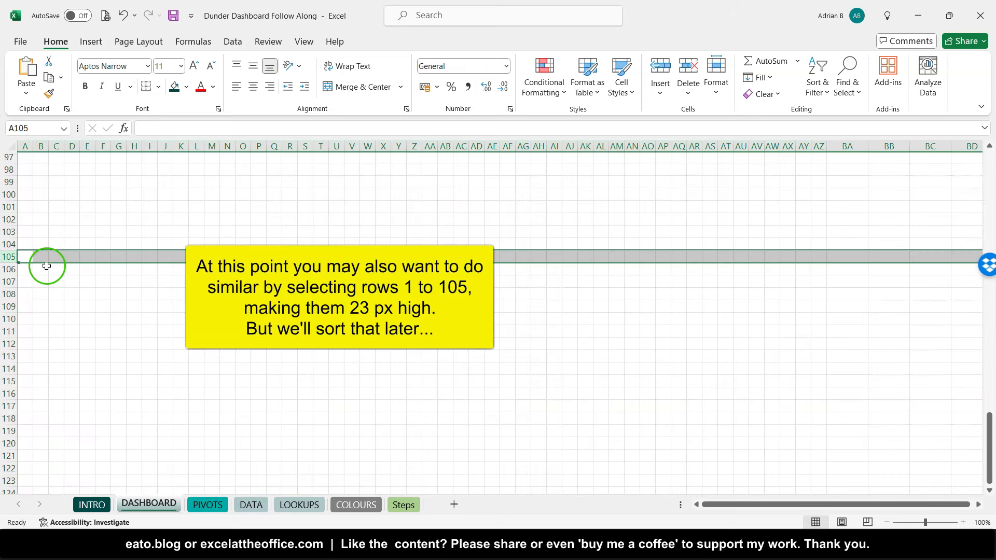
mouse_move(231, 550)
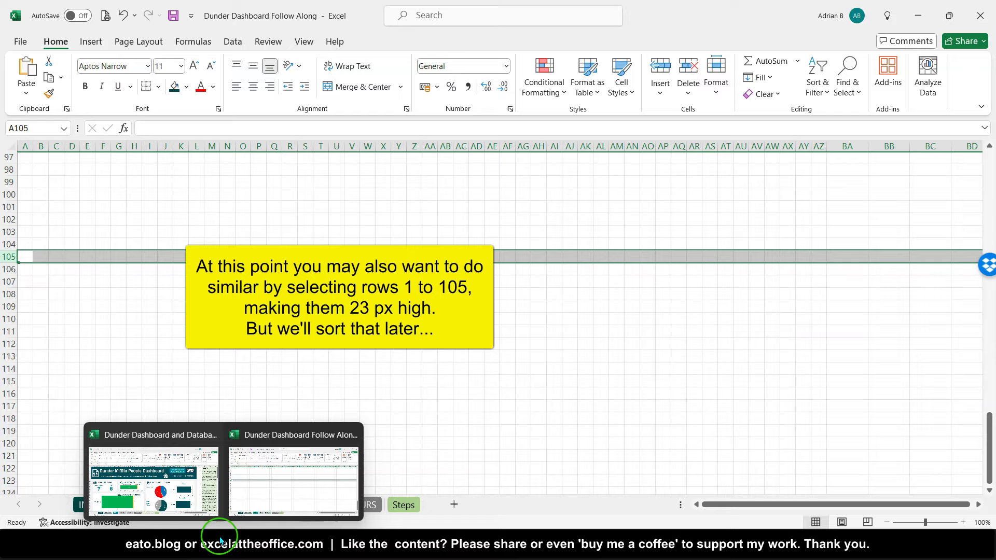
click(178, 496)
scroll(151, 400, down, 14)
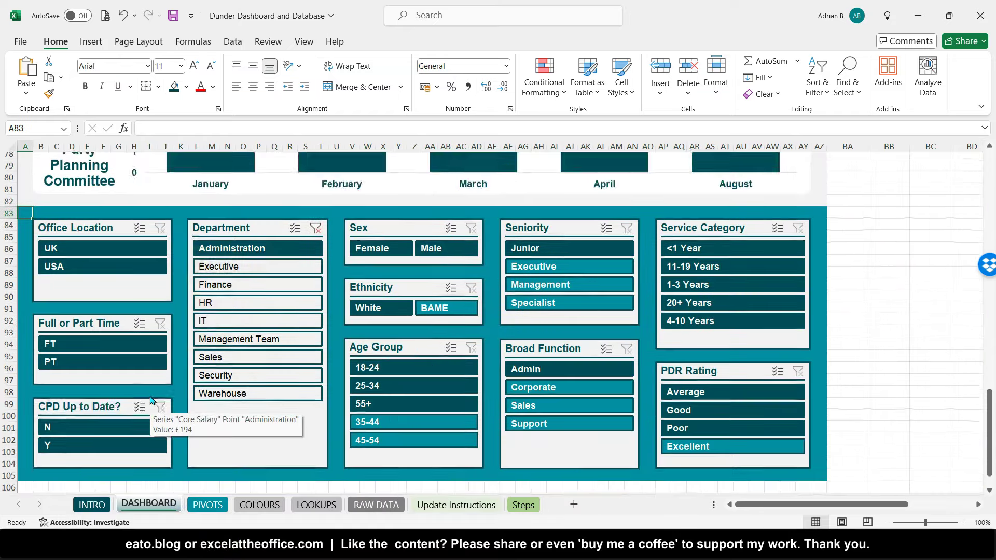
scroll(151, 401, up, 1)
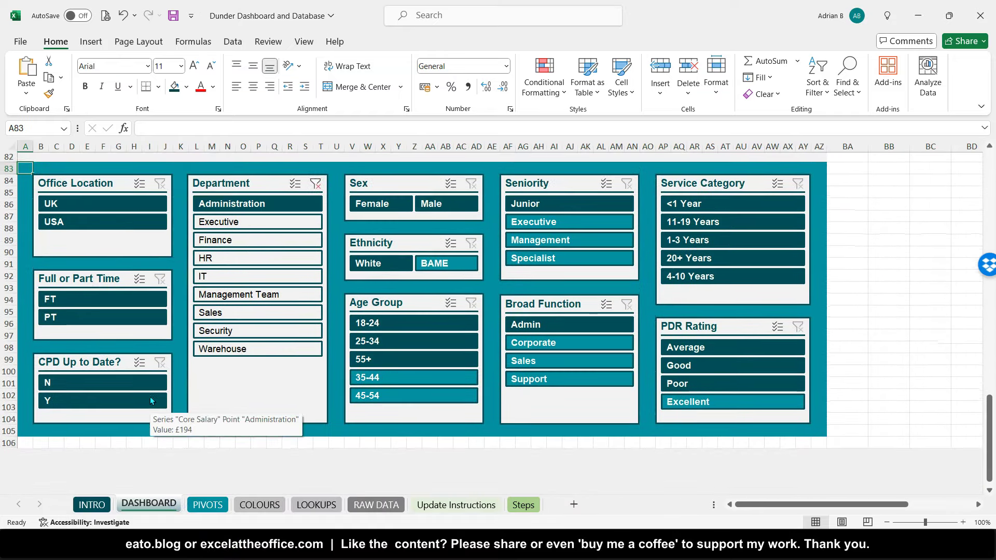
scroll(149, 332, up, 2)
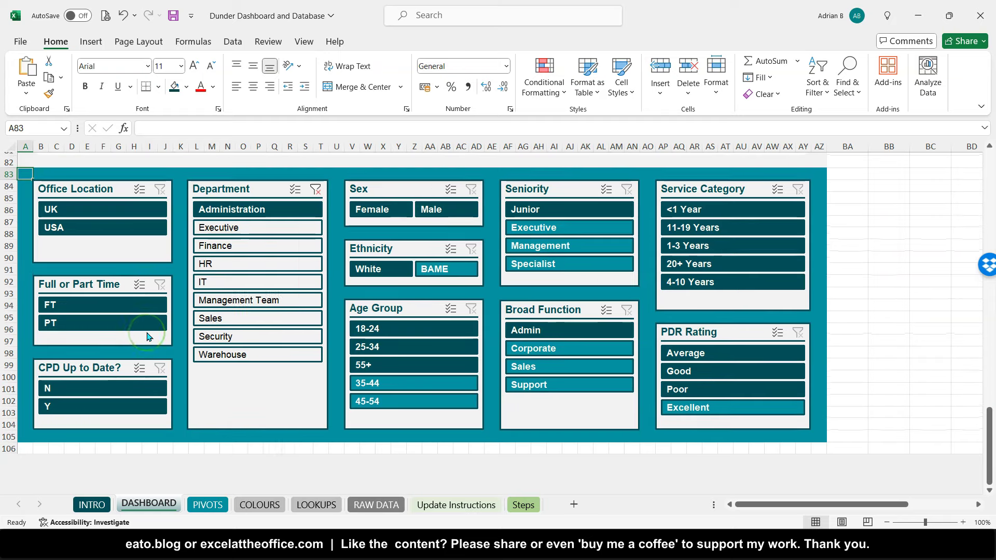
scroll(148, 337, up, 20)
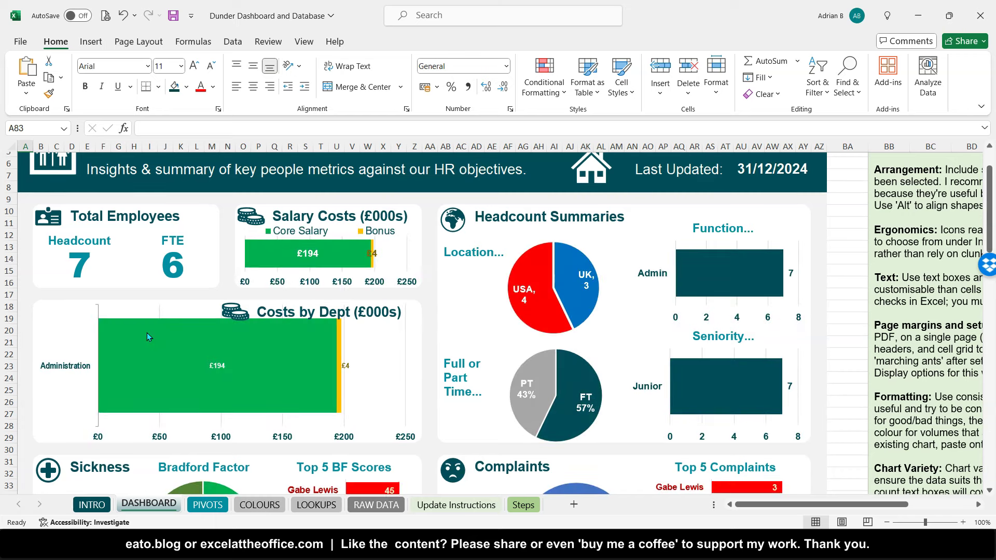
scroll(149, 337, up, 2)
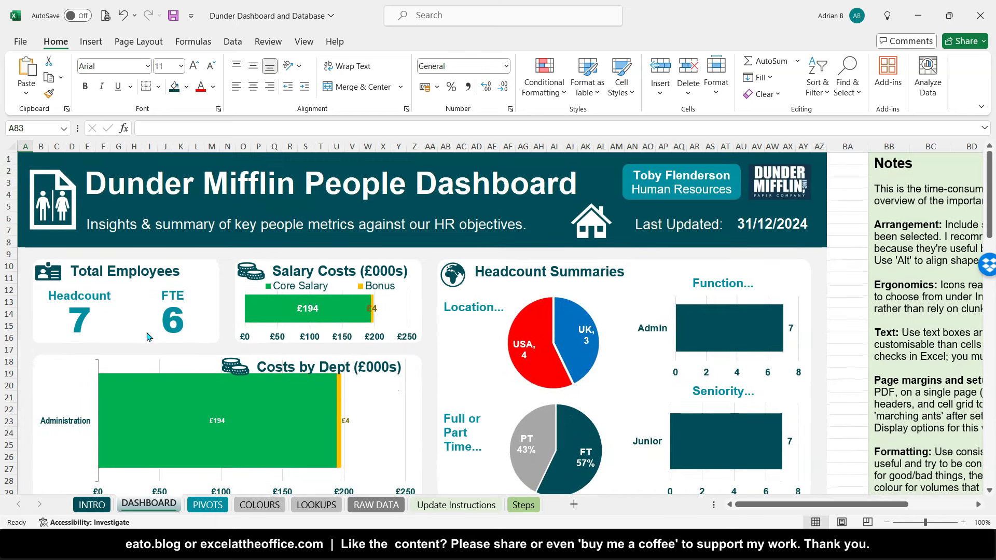
Step: Hide every column from BB through XFD on the DASHBOARD sheet of the Dunder Dashboard Follow Along workbook
click(29, 155)
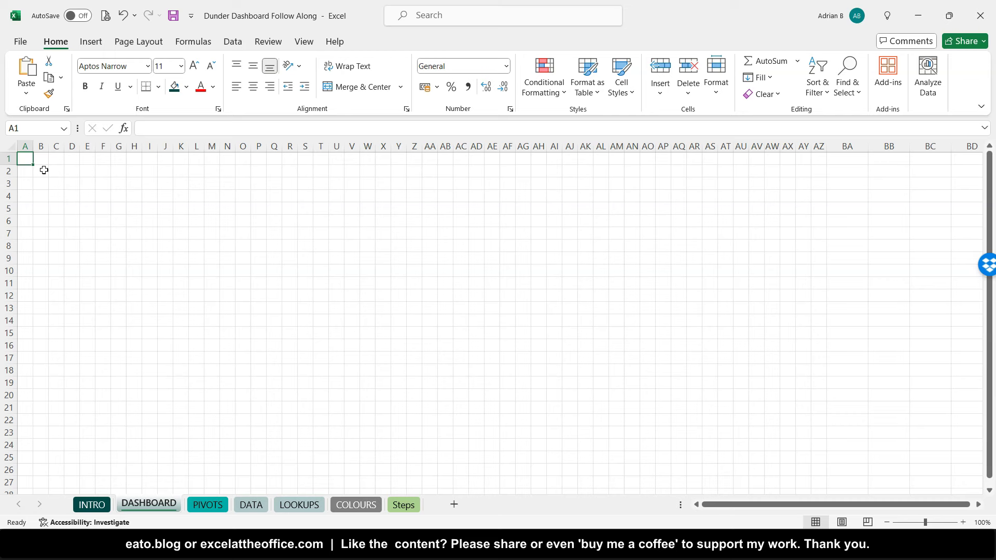
scroll(130, 197, right, 10)
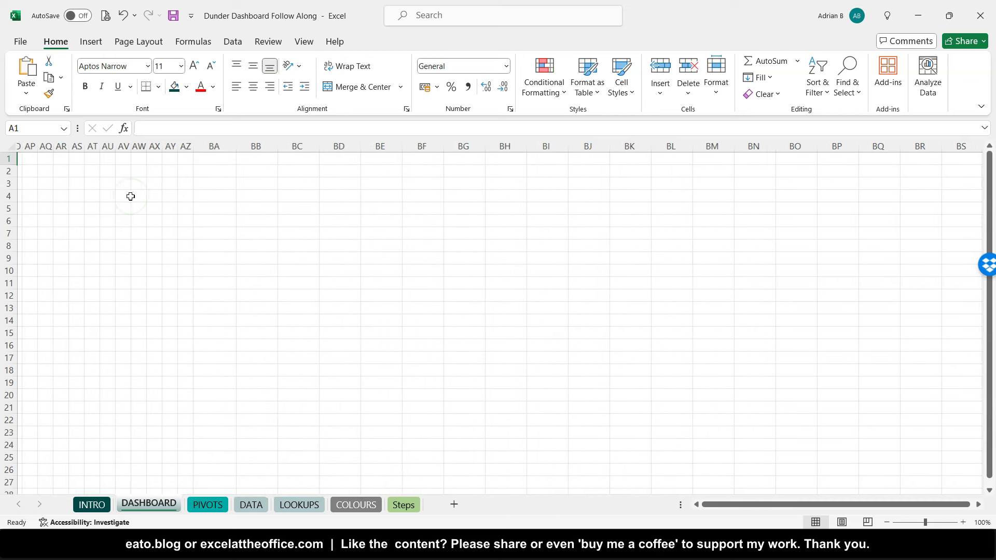
scroll(130, 197, right, 5)
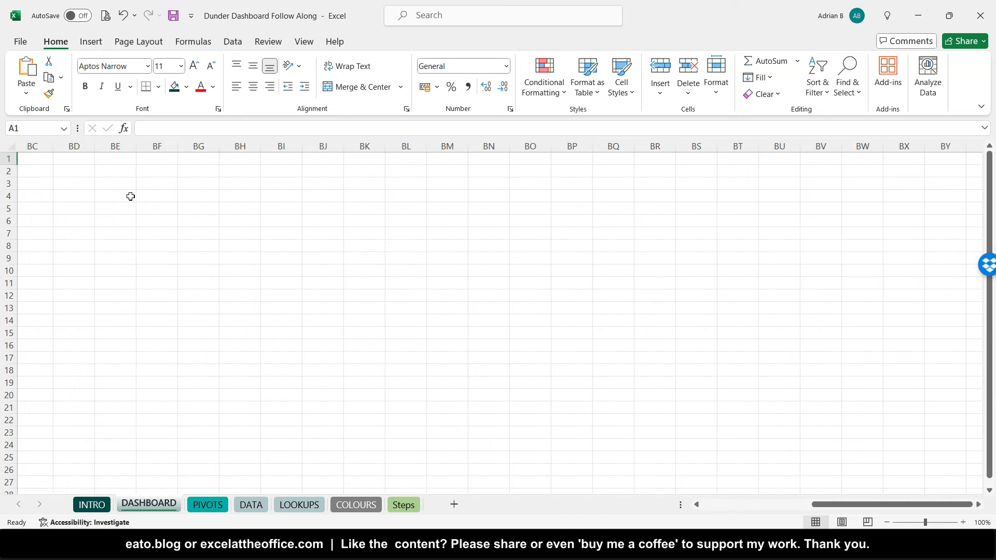
scroll(130, 197, left, 15)
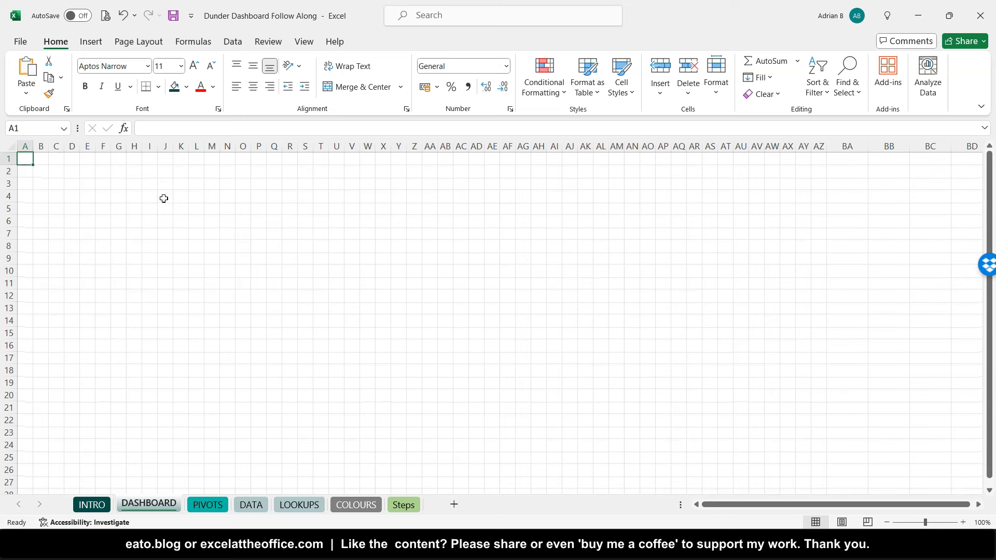
scroll(556, 207, right, 10)
scroll(556, 206, left, 10)
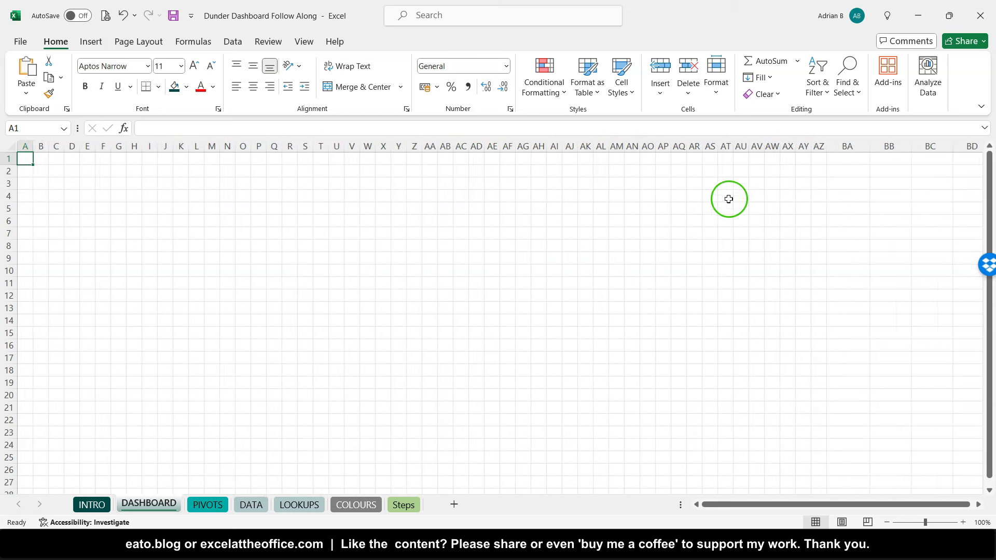
click(889, 144)
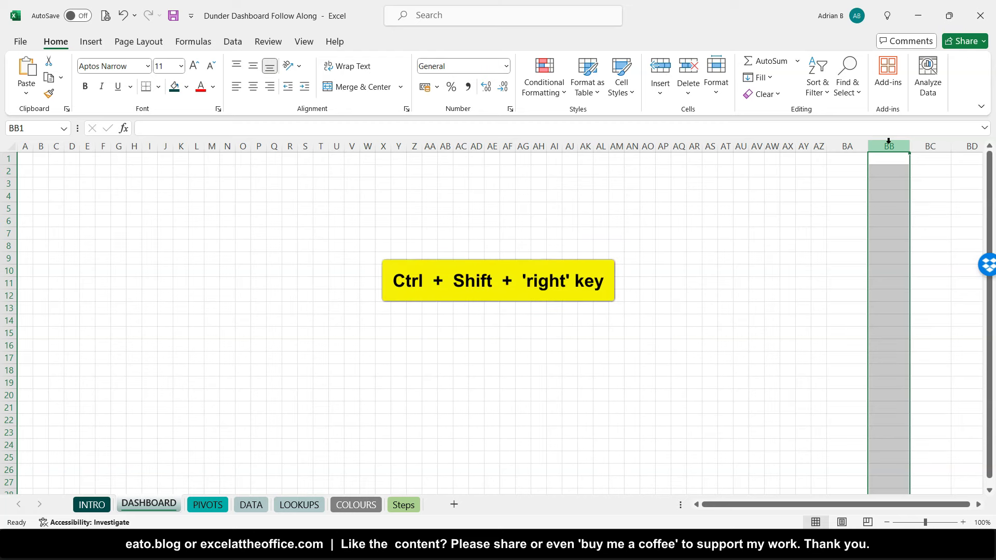
key(ctrl+shift+Right)
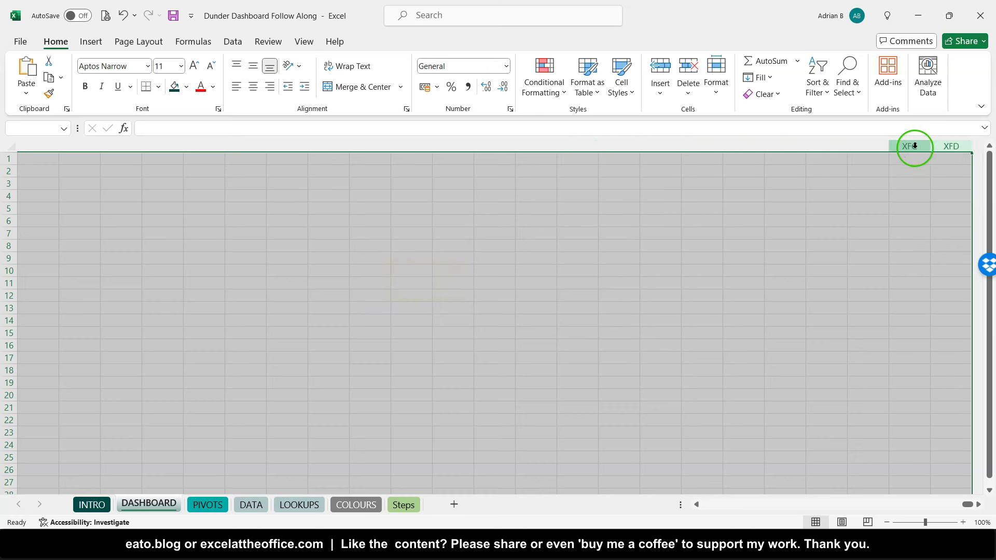
right_click(949, 145)
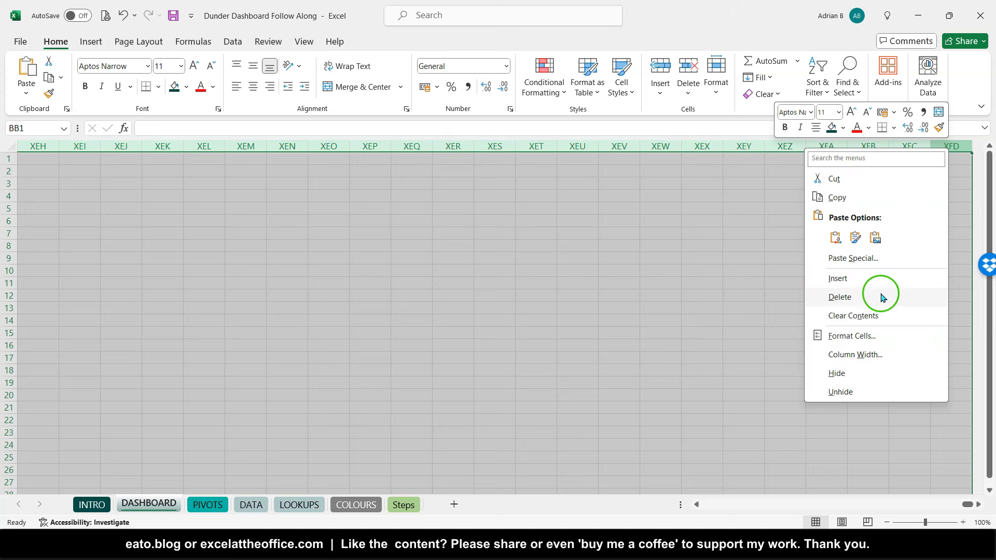
click(848, 374)
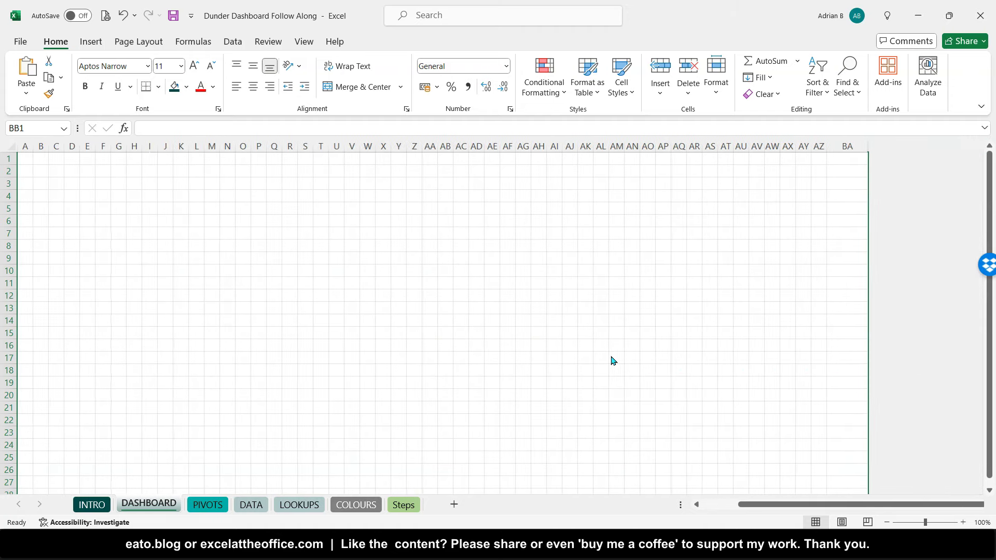
Step: Hide every row from 107 down to the last row of the follow-along DASHBOARD sheet
scroll(612, 361, down, 20)
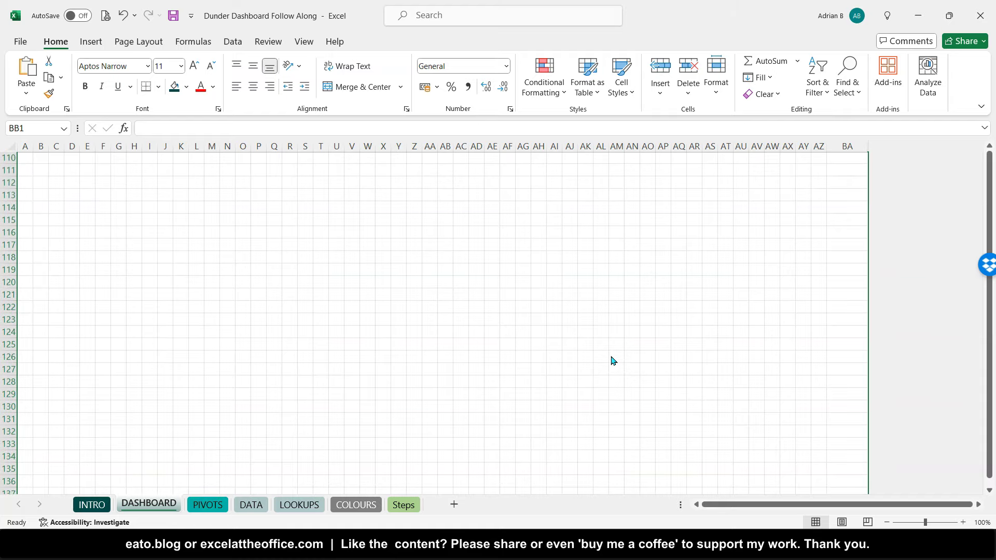
scroll(612, 360, up, 3)
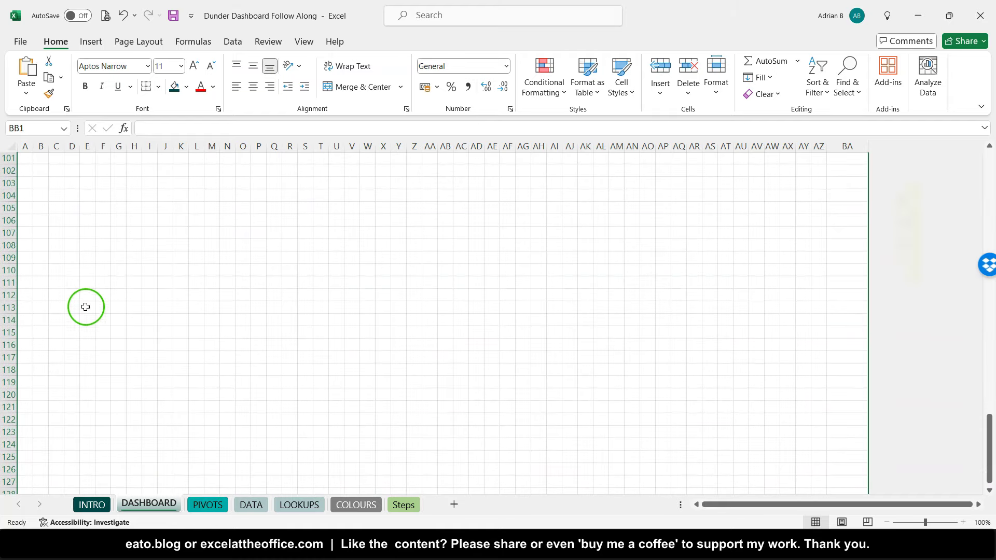
click(8, 232)
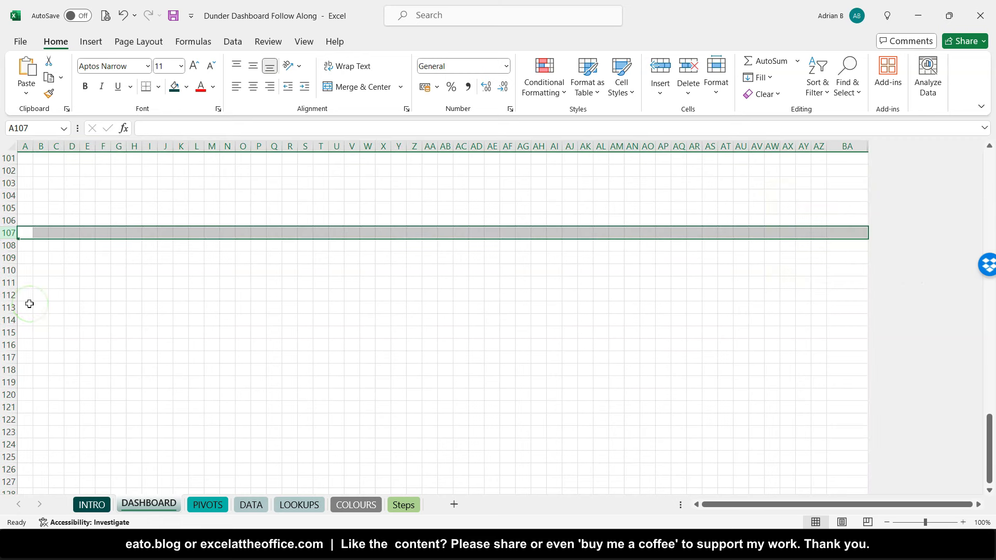
key(ctrl+shift+Down)
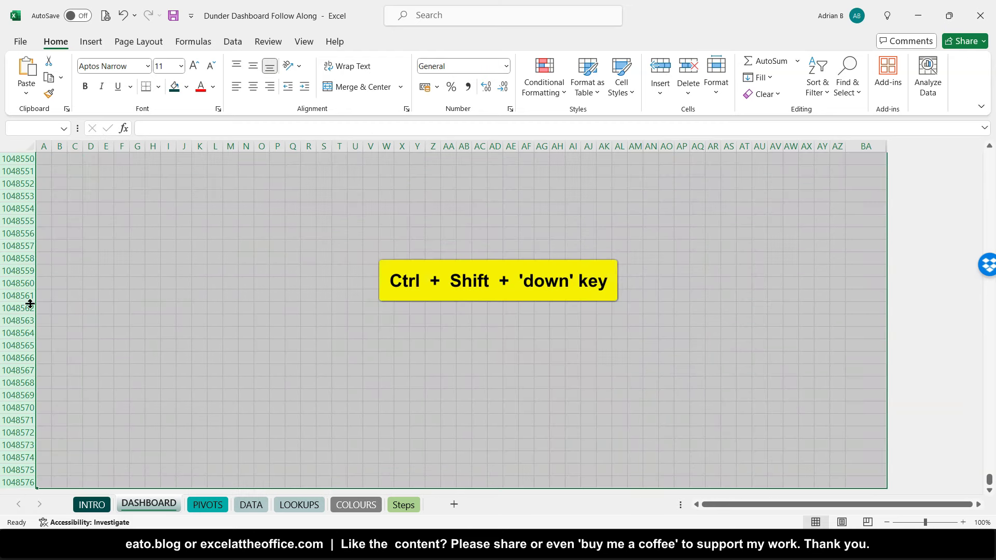
scroll(30, 303, down, 2)
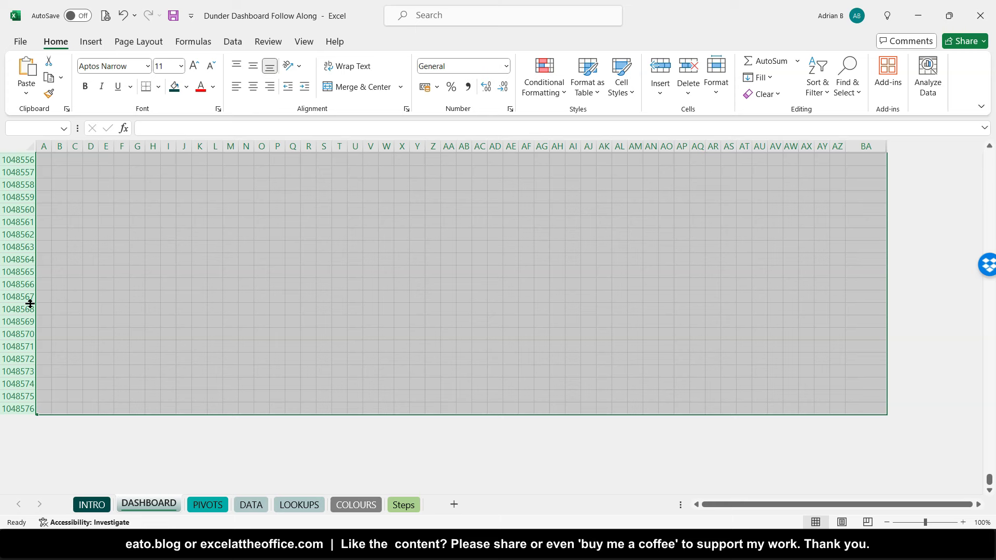
click(17, 309)
right_click(20, 309)
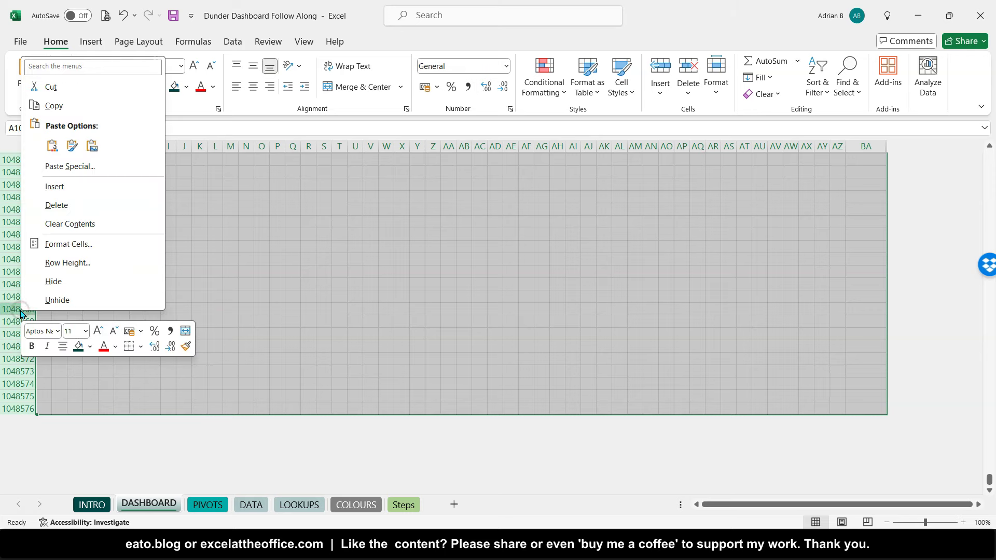
click(60, 284)
Step: Fill the header range A1:AZ8 with the recently used dark teal colour
scroll(62, 286, up, 10)
scroll(62, 286, up, 19)
scroll(212, 314, down, 20)
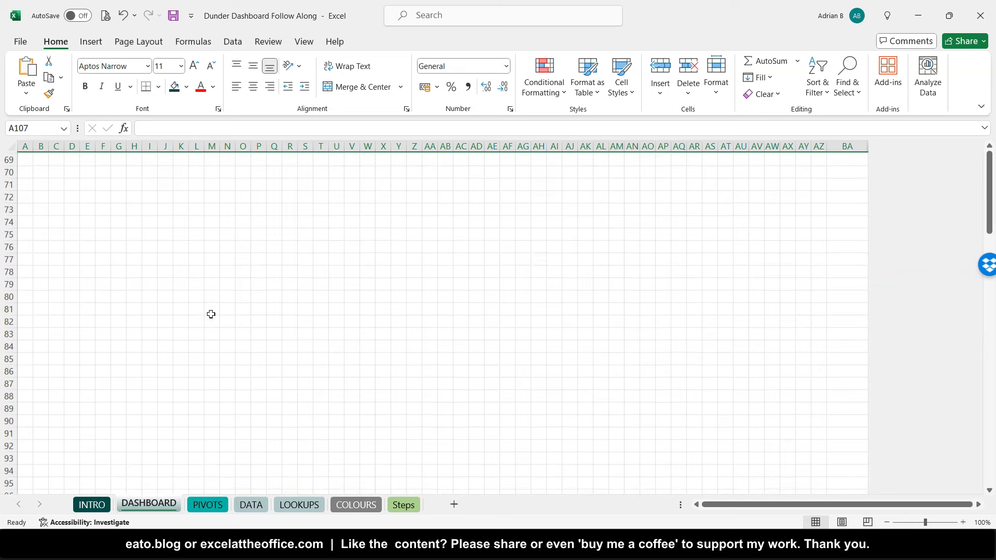
scroll(211, 314, up, 20)
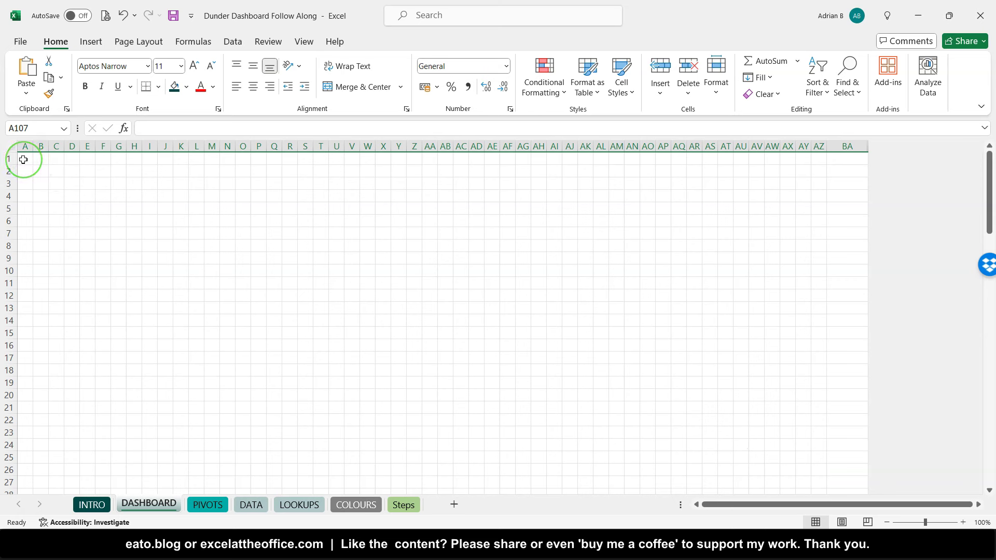
drag(24, 159, 820, 248)
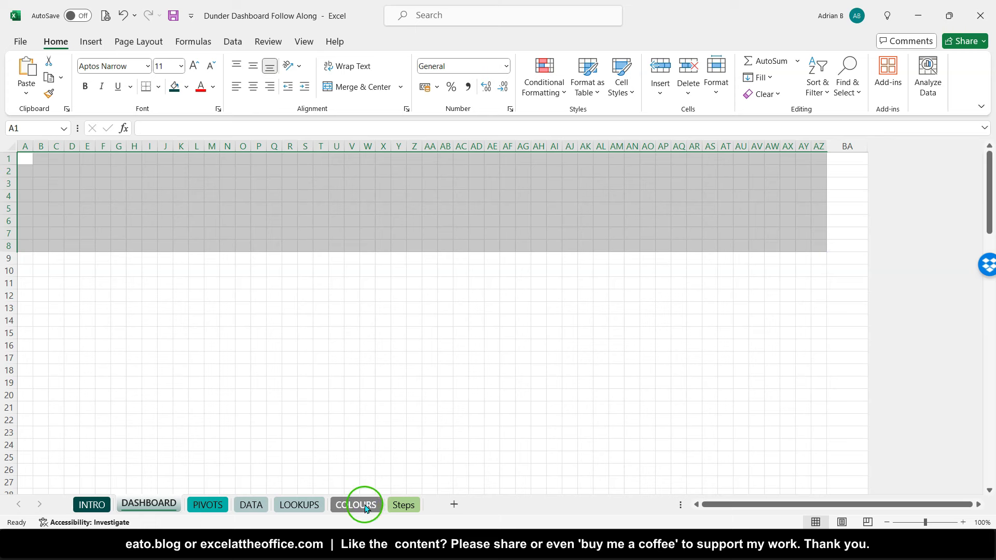
click(186, 89)
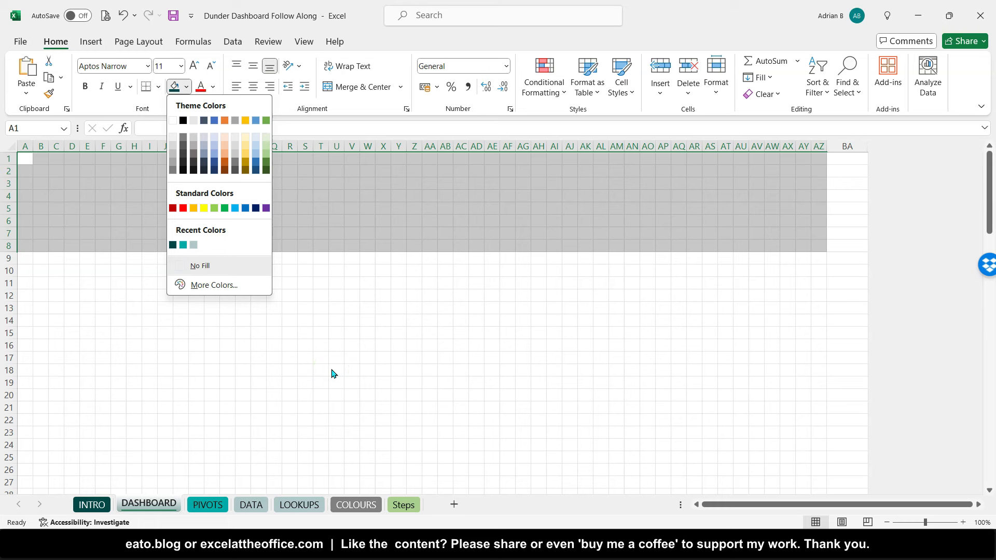
click(173, 245)
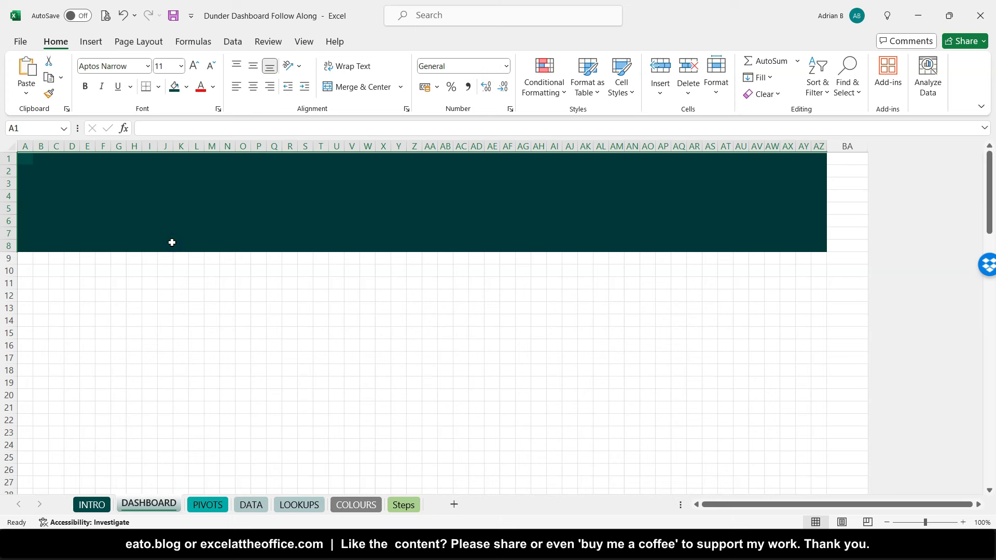
Step: Fill the dashboard body range A9:AZ82 with the lightest grey theme shade
click(25, 258)
drag(25, 258, 816, 299)
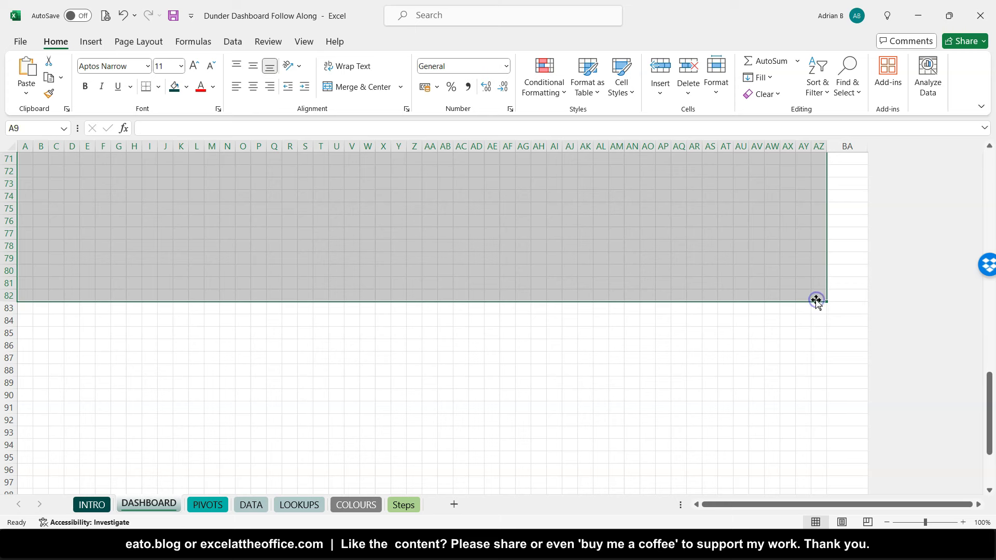
click(186, 87)
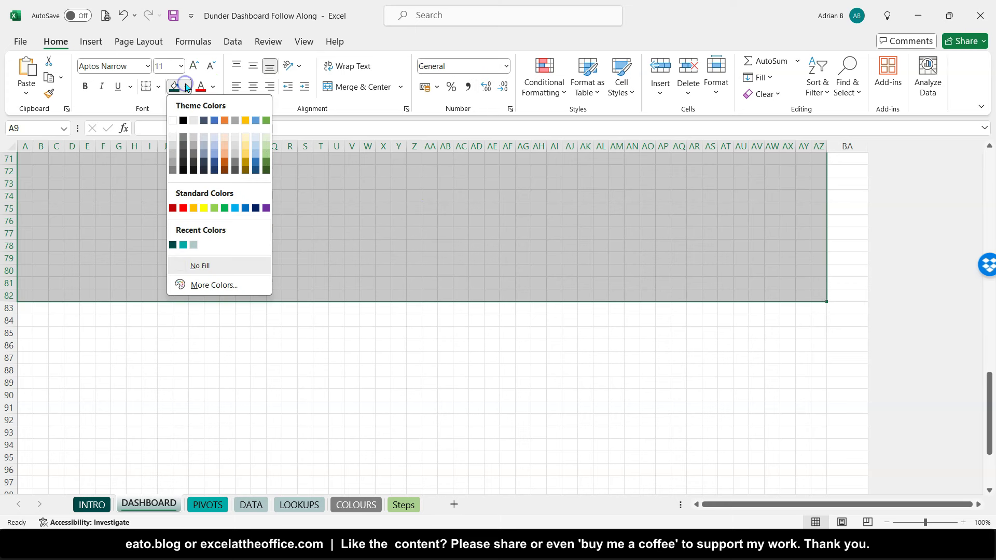
click(173, 140)
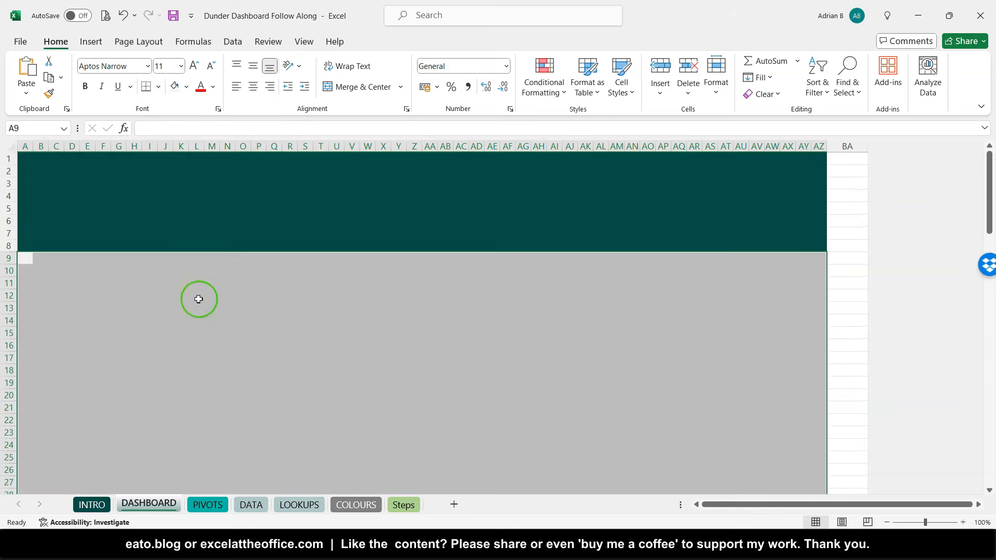
Step: Fill the slicer area A83:AZ105 below the dashboard body with the recently used bright teal colour
scroll(199, 300, down, 18)
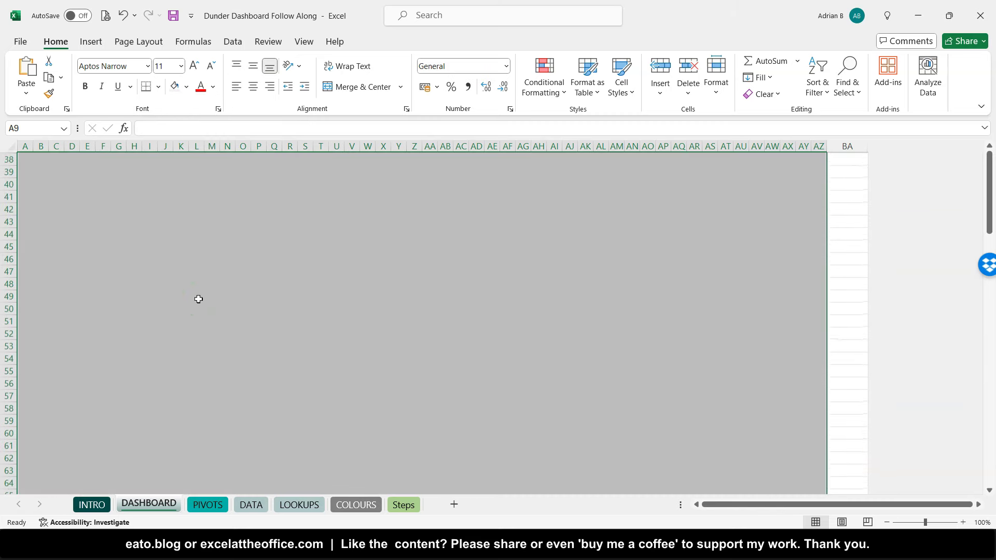
scroll(198, 299, down, 8)
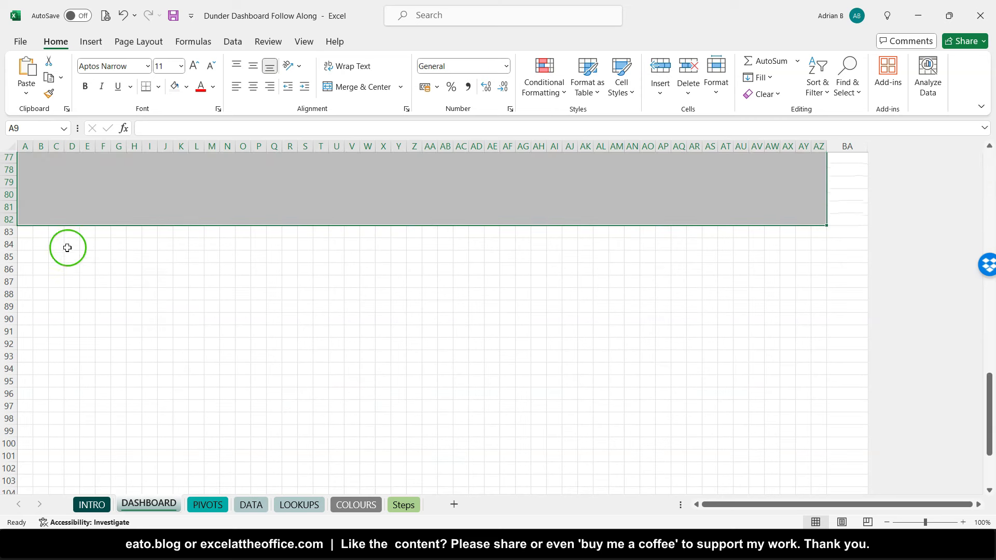
click(24, 233)
drag(24, 234, 815, 347)
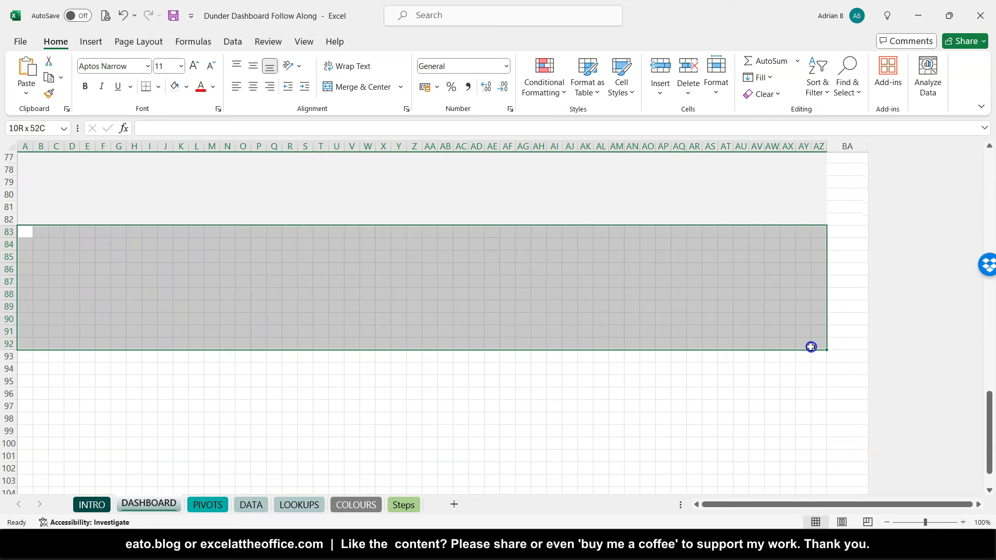
drag(815, 347, 816, 477)
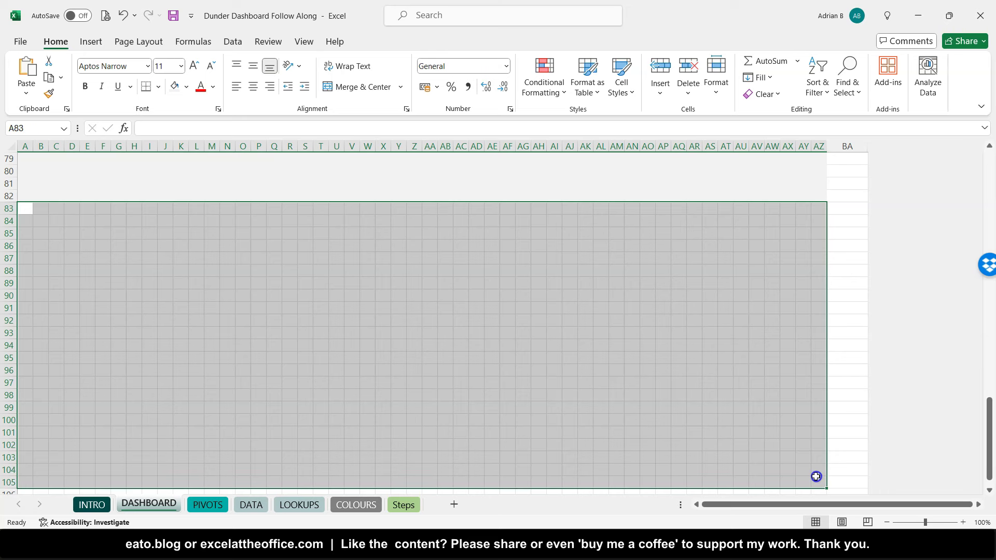
right_click(711, 384)
scroll(711, 385, down, 1)
scroll(711, 385, up, 1)
scroll(228, 237, down, 1)
scroll(229, 237, up, 1)
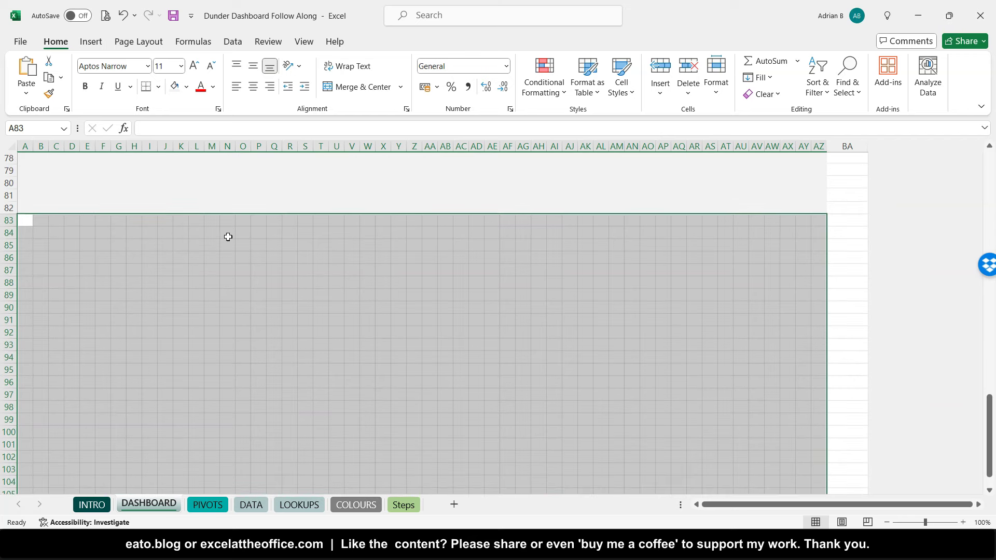
click(187, 87)
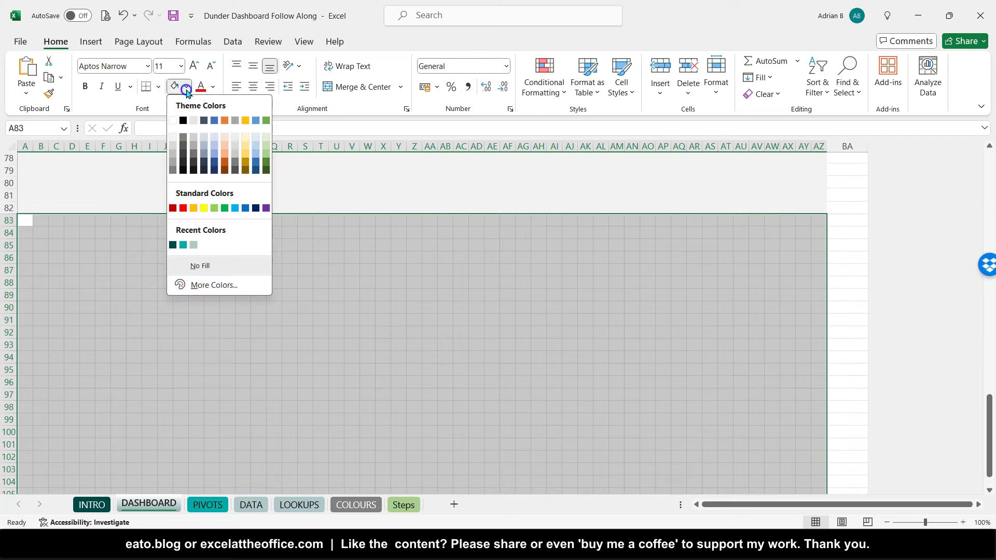
click(183, 244)
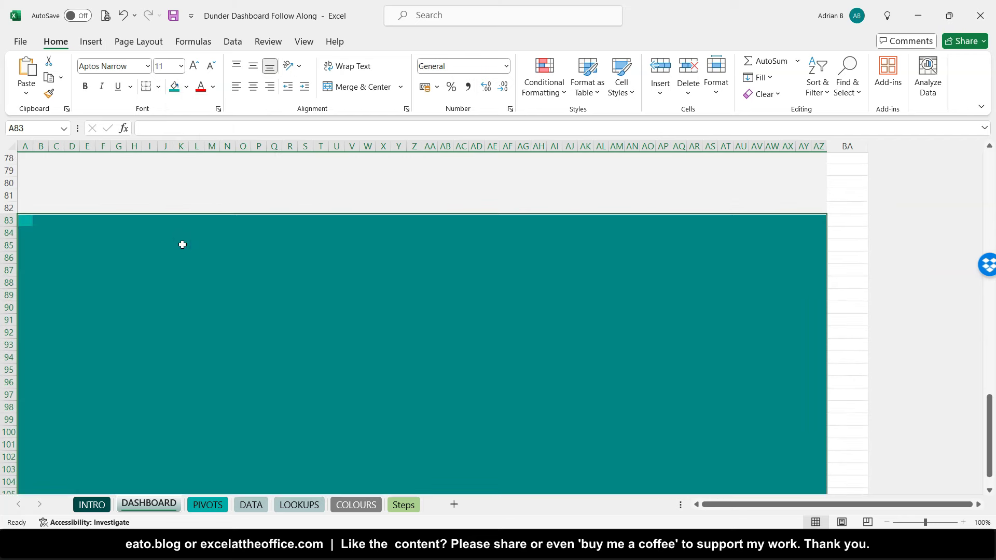
click(182, 245)
scroll(182, 245, up, 1)
scroll(186, 275, down, 4)
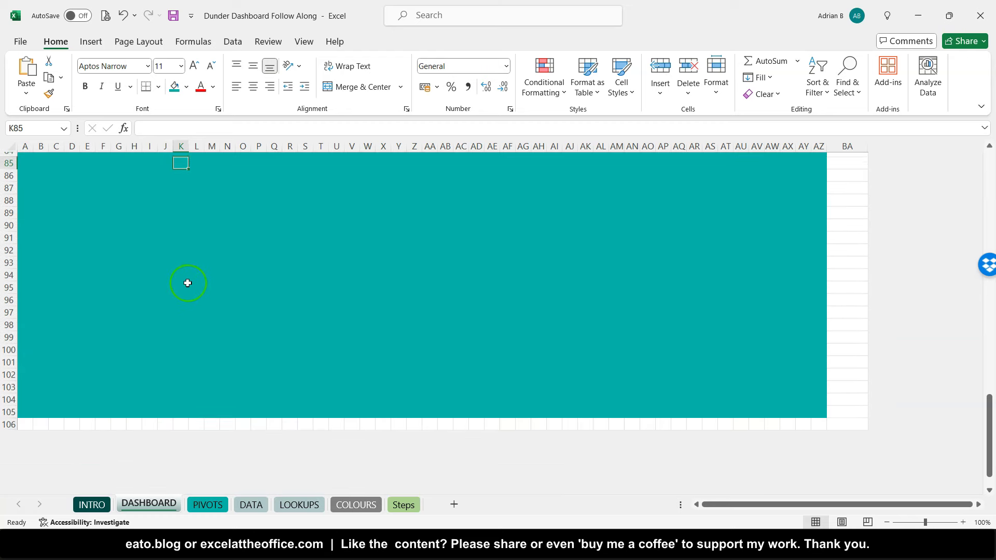
scroll(196, 314, up, 3)
Step: Switch to the finished Dunder Dashboard and Database workbook, clear its Department slicer filter, and review the full dashboard
mouse_move(223, 540)
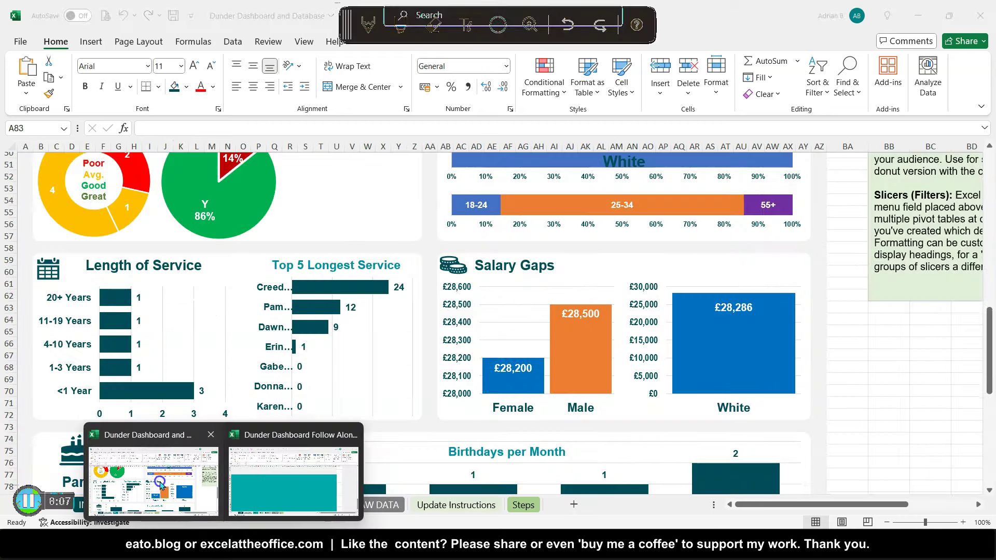
click(159, 484)
scroll(161, 358, down, 9)
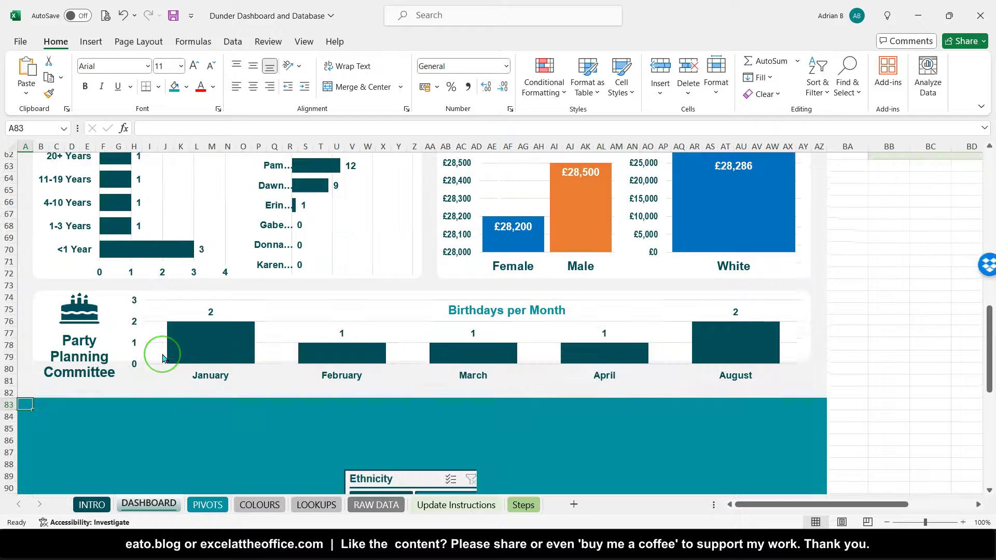
scroll(163, 358, down, 2)
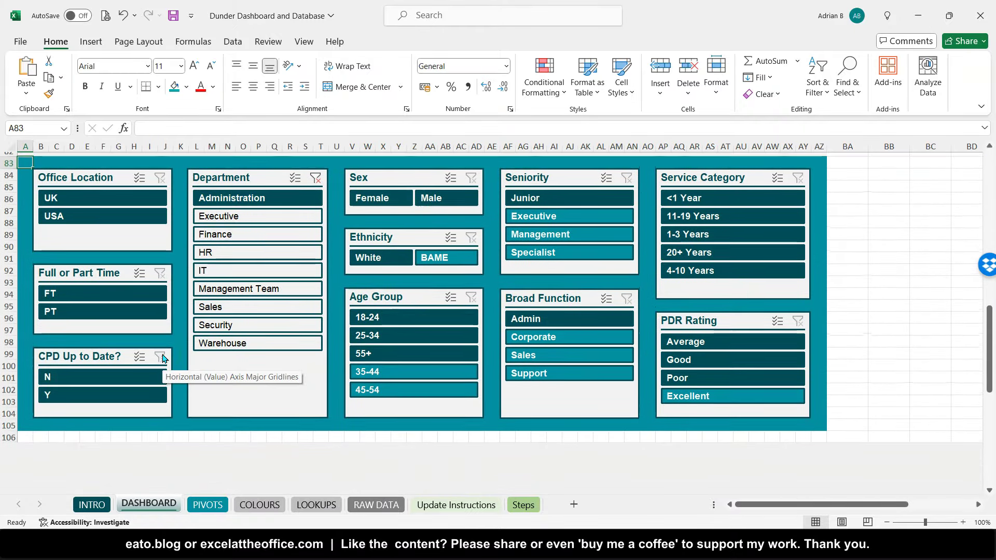
click(315, 179)
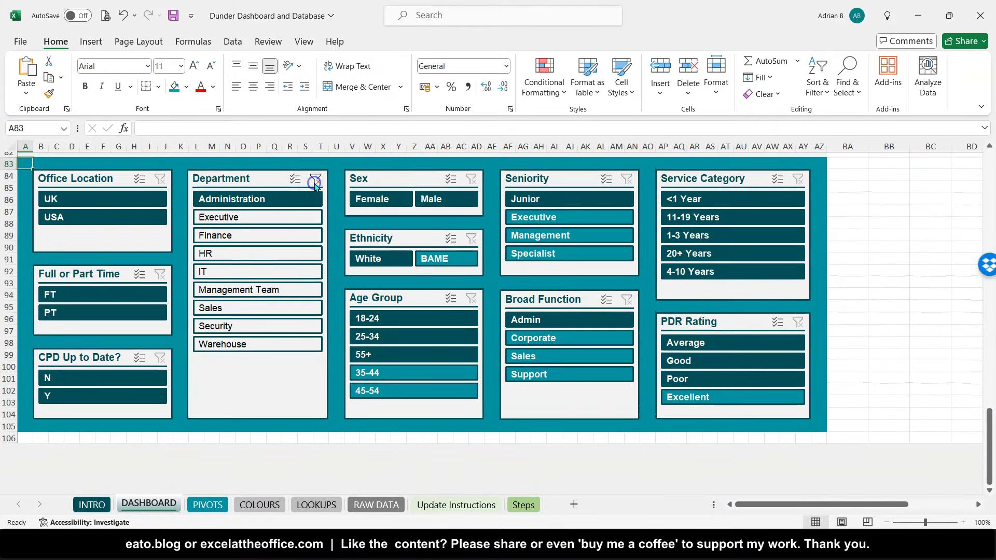
click(470, 186)
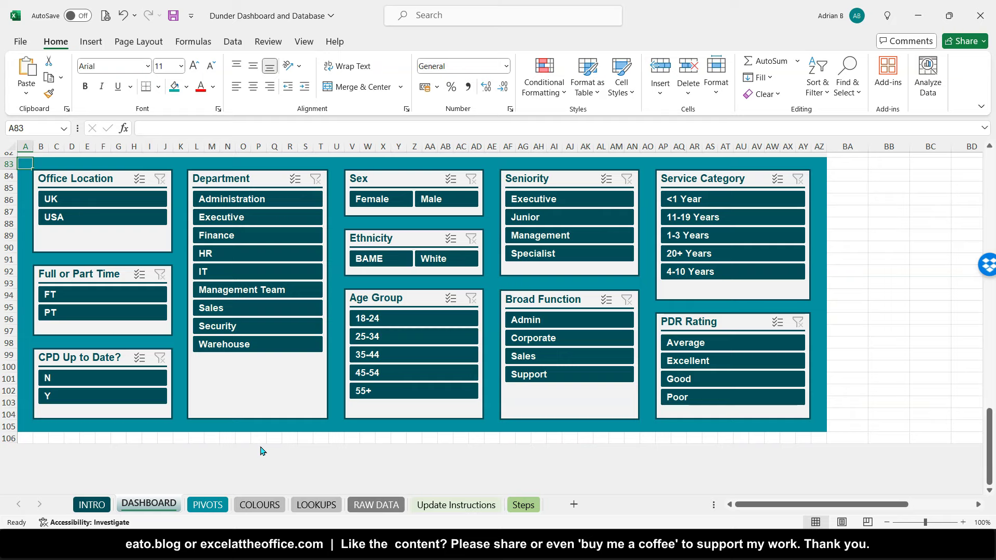
scroll(290, 290, up, 20)
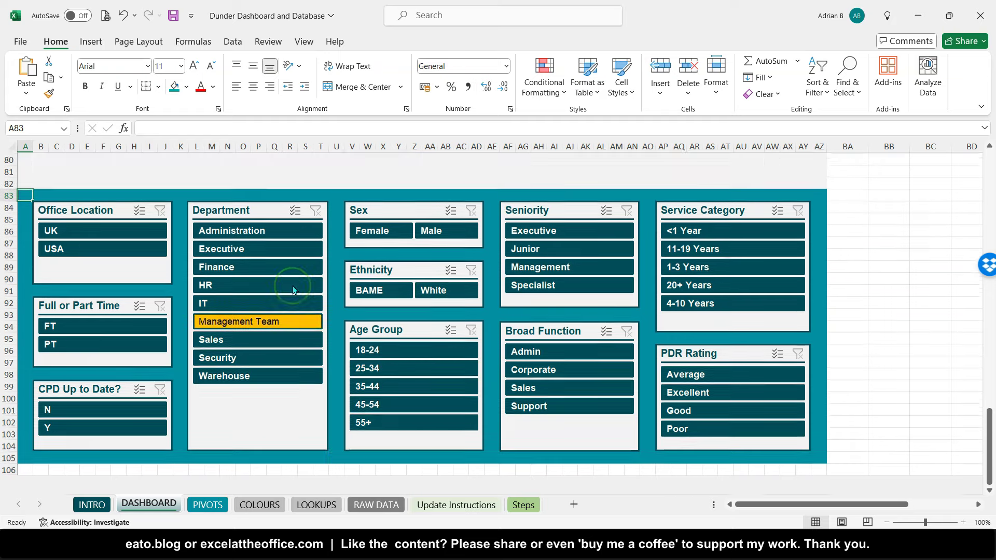
scroll(293, 290, up, 5)
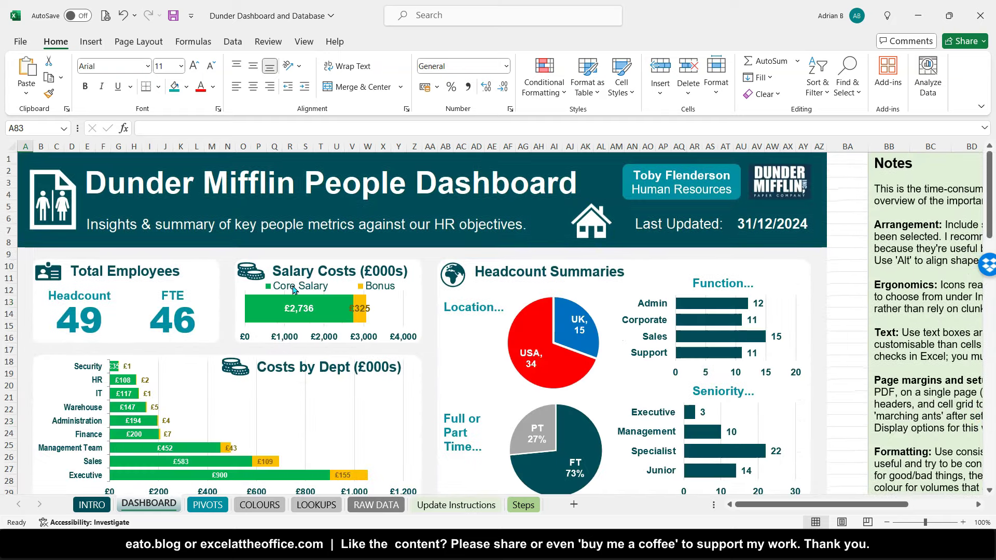
click(263, 381)
Step: Return to the Dunder Dashboard Follow Along workbook and select cell A1 on its DASHBOARD sheet
mouse_move(228, 552)
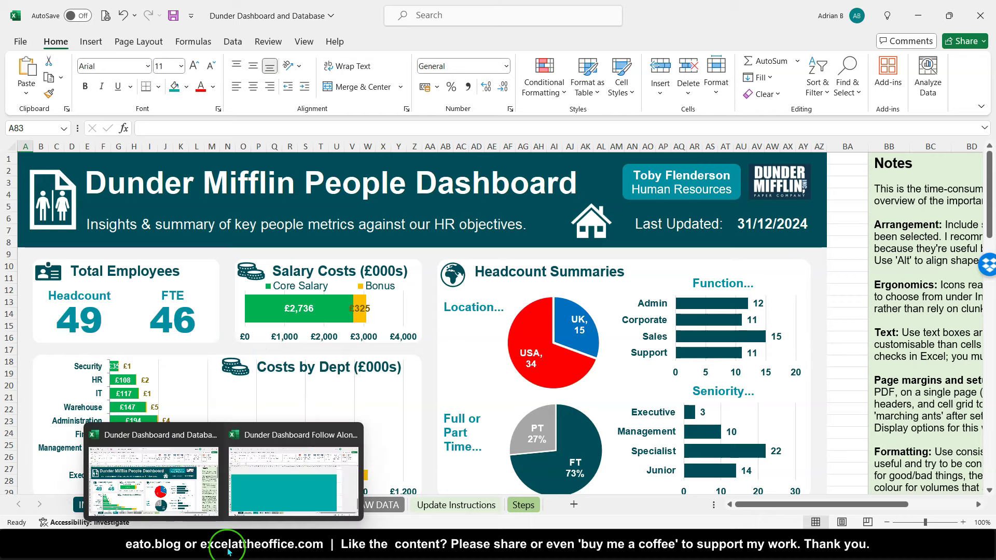
click(263, 500)
scroll(200, 251, up, 20)
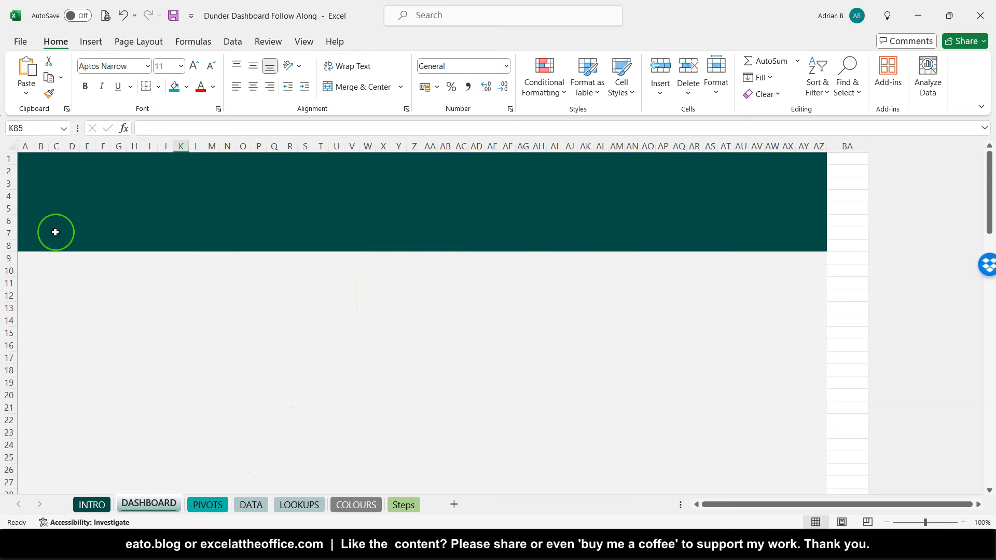
click(23, 160)
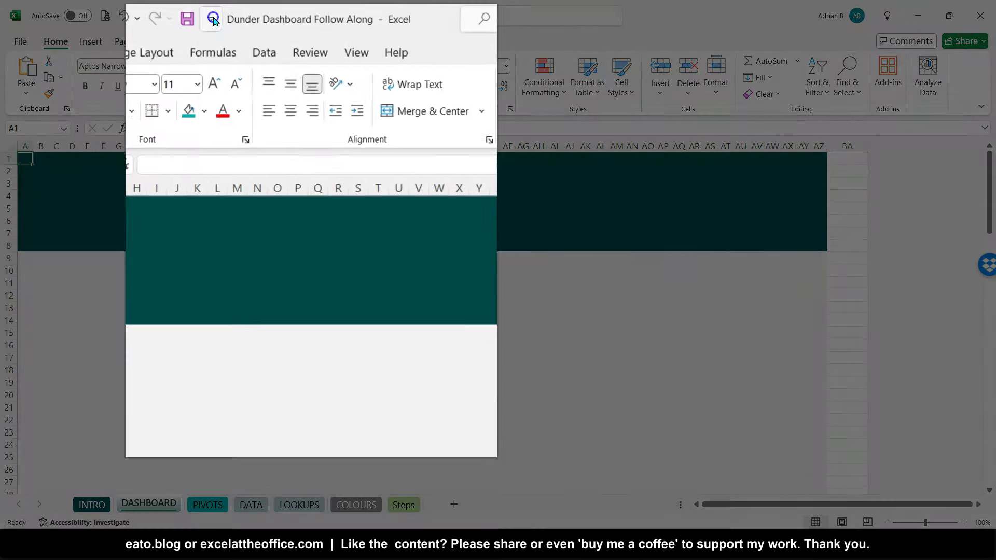
click(191, 15)
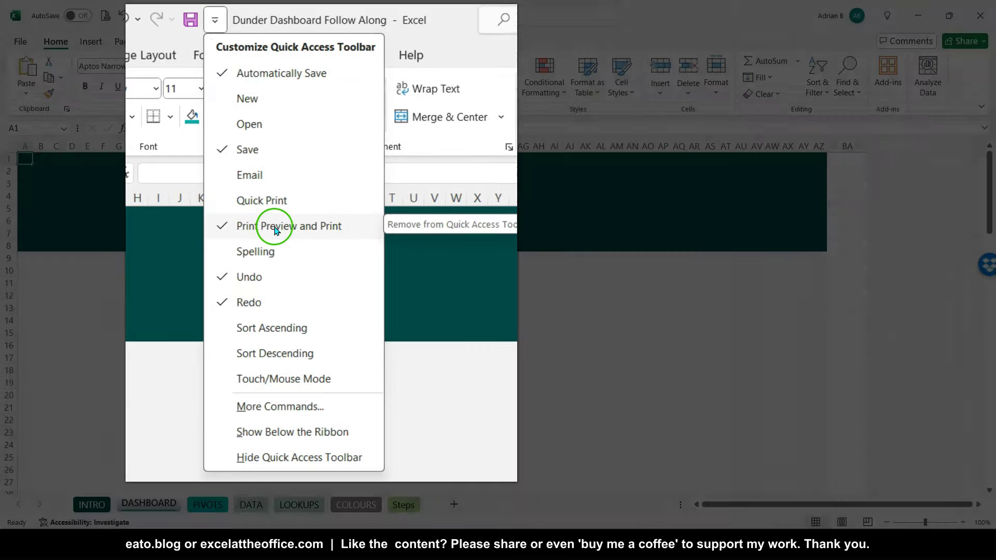
click(190, 17)
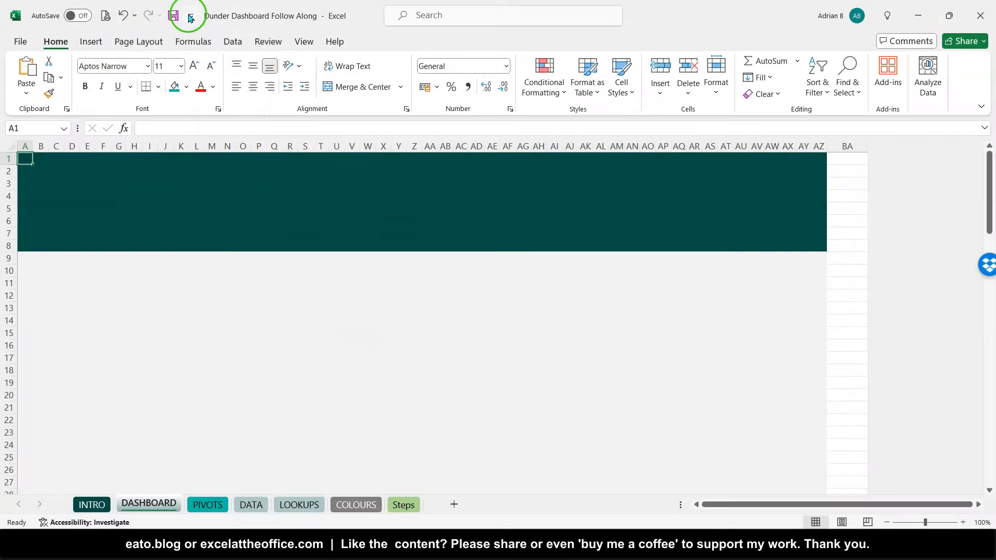
click(268, 42)
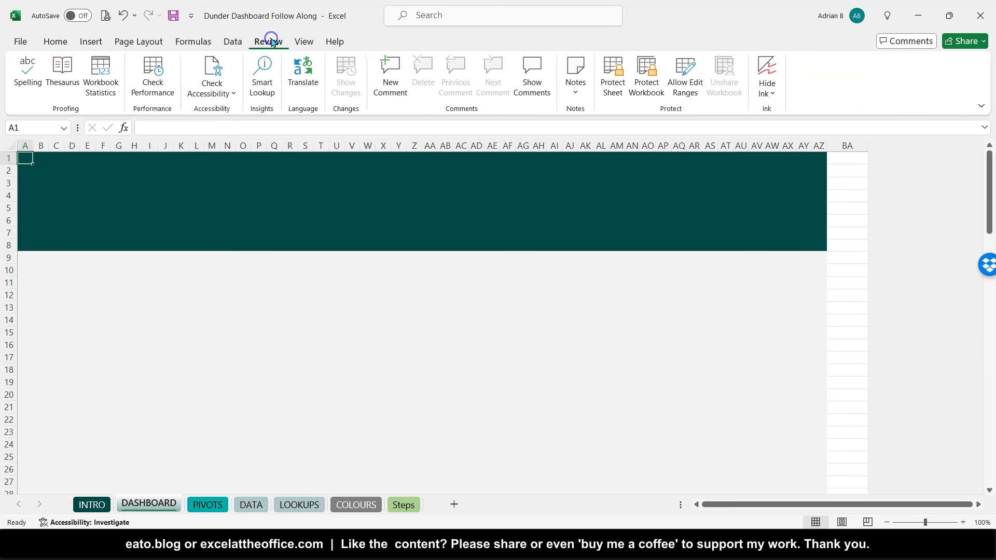
click(143, 43)
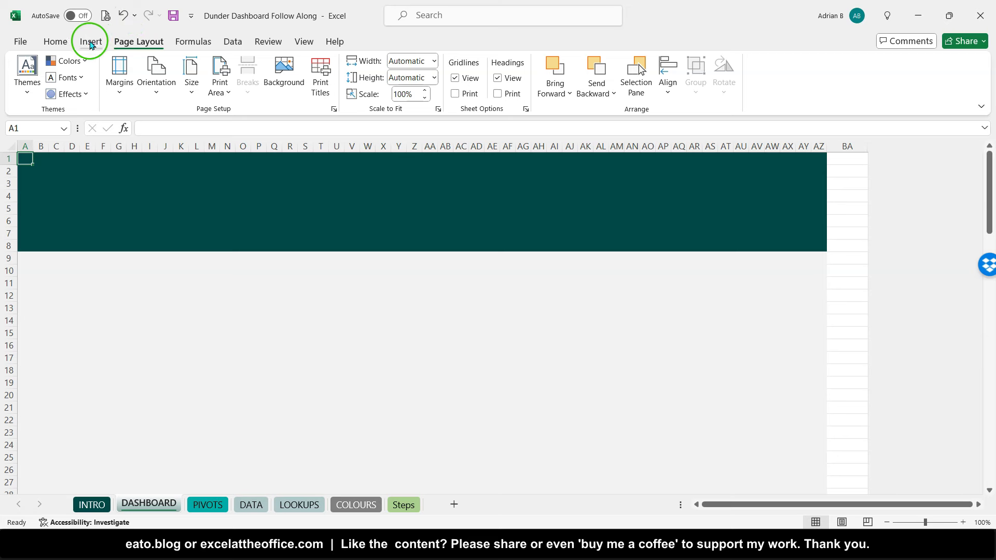
Step: Open the print preview, check its pages through to the last one, and set the scaling to Fit Sheet on One Page
click(19, 40)
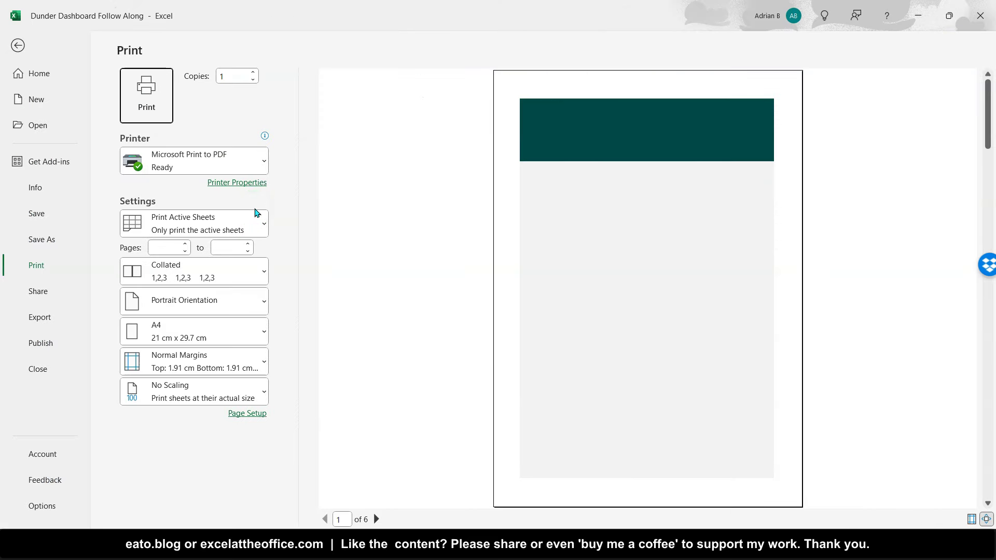
drag(989, 113, 992, 426)
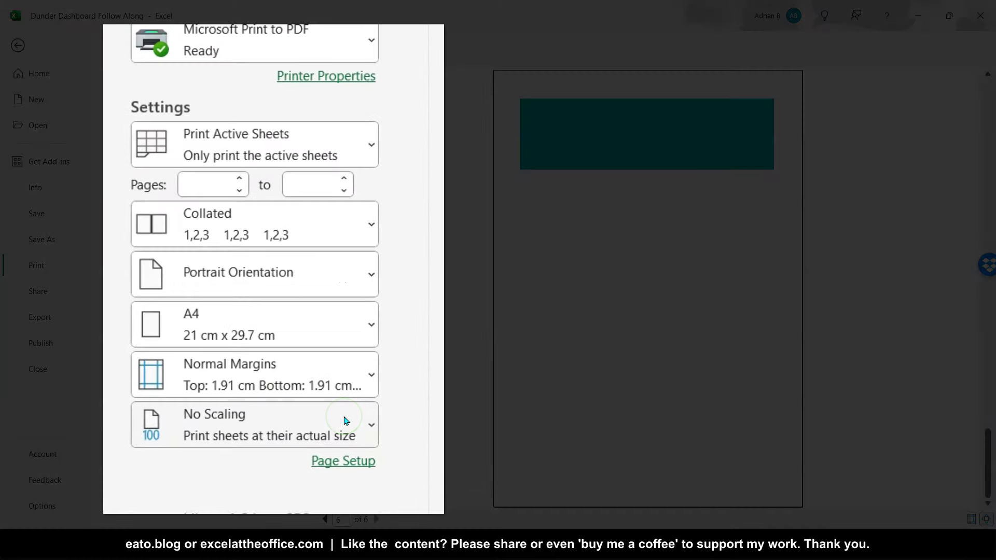
click(334, 418)
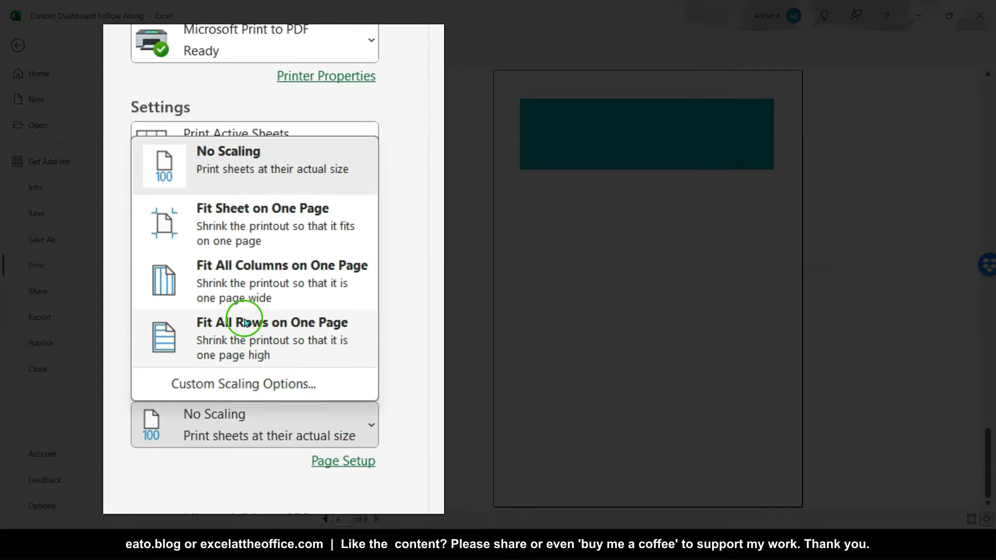
click(252, 228)
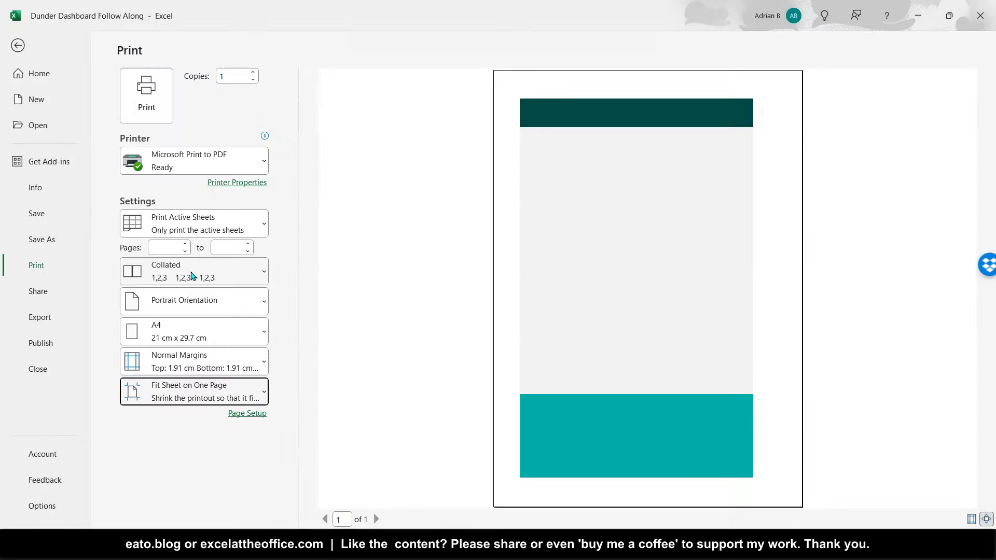
click(252, 466)
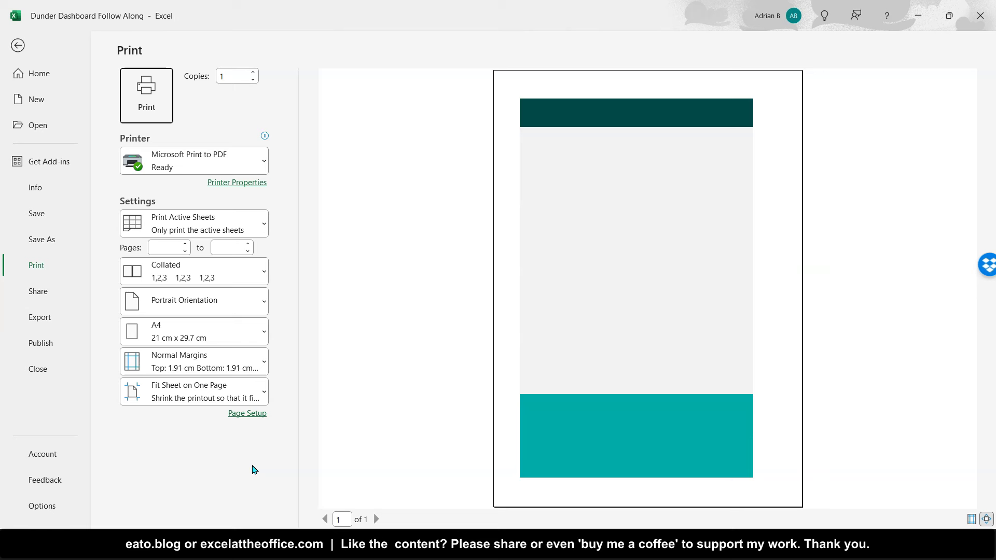
Step: Set a custom left print margin of 2.3 cm and return to the DASHBOARD sheet
click(258, 368)
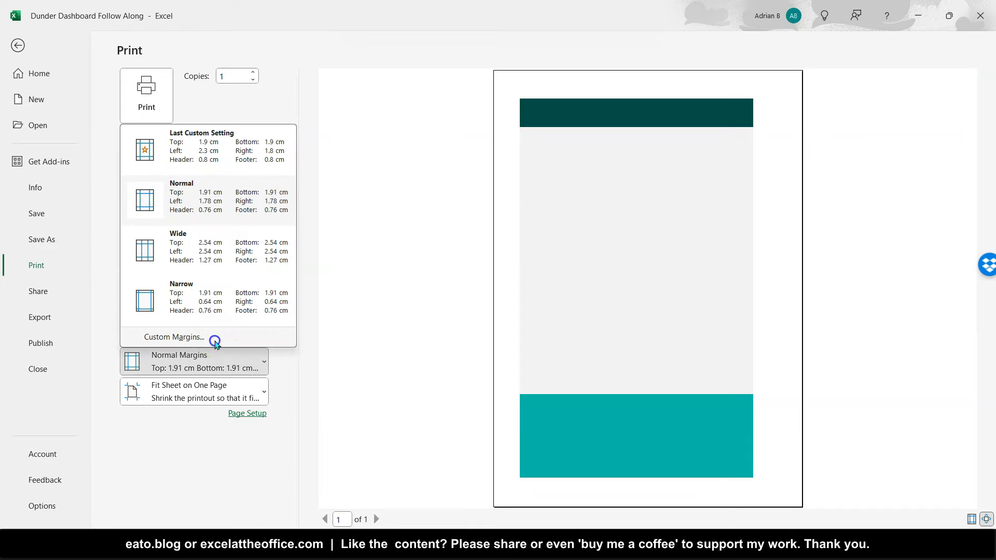
click(217, 337)
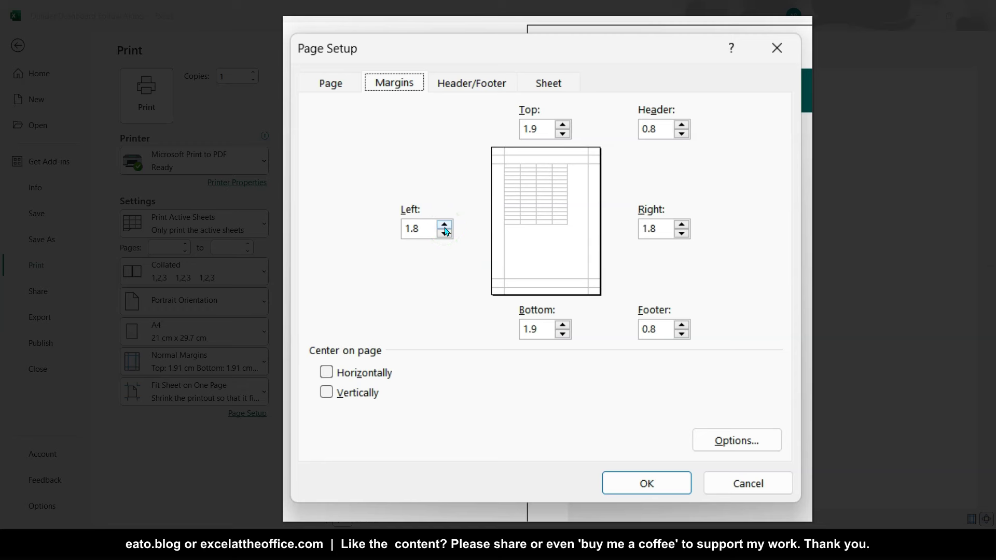
click(445, 226)
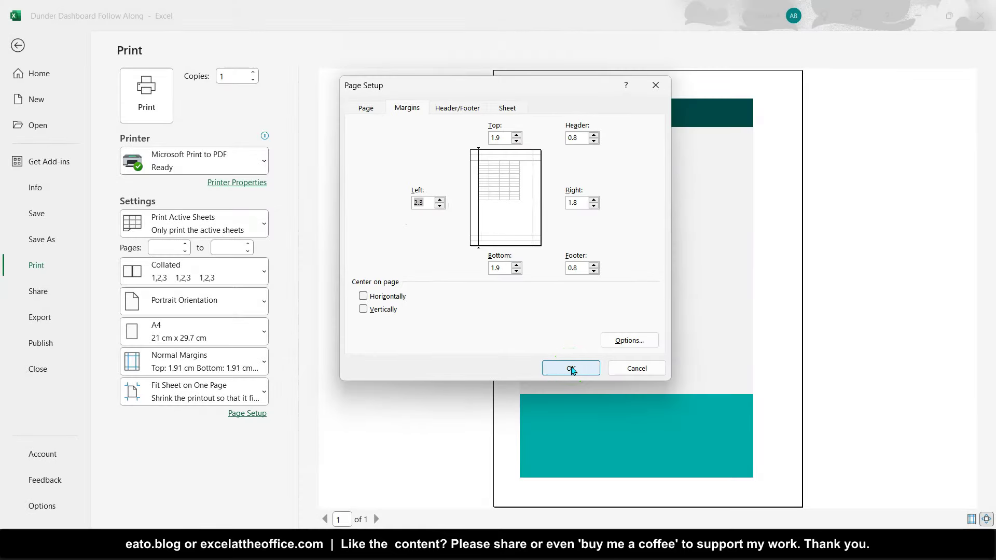
click(571, 369)
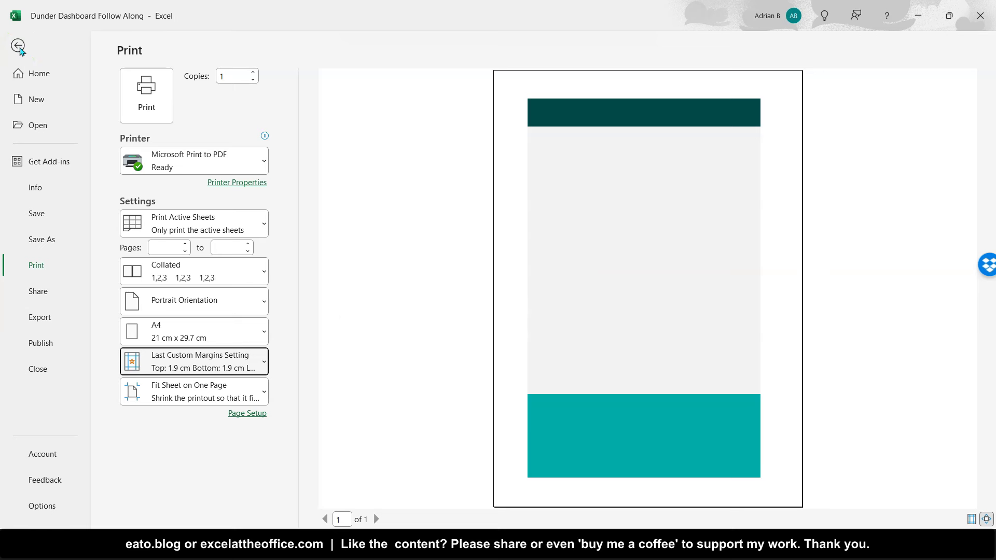
click(18, 46)
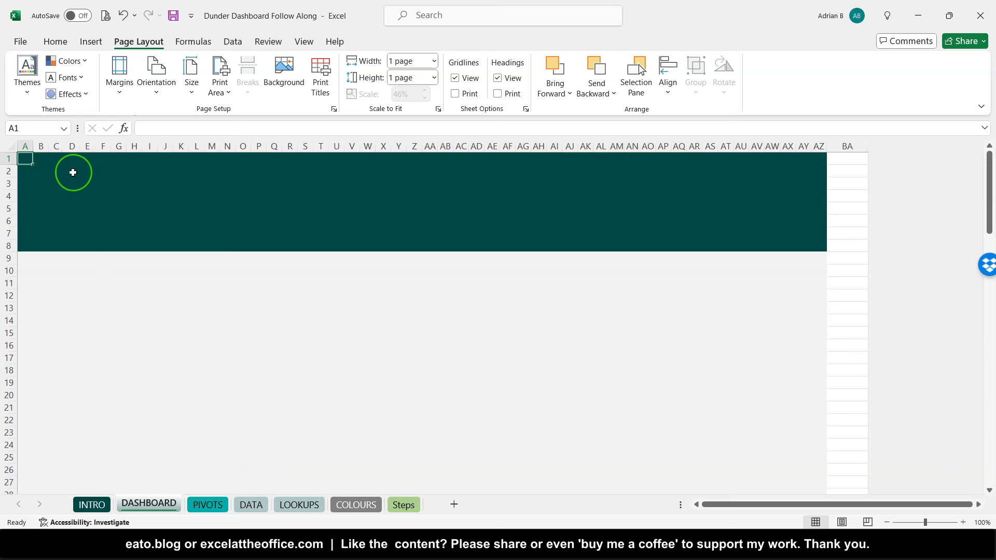
Step: Merge cells E2:AJ4 in the dark teal header and left-align the merged cell
drag(93, 172, 563, 196)
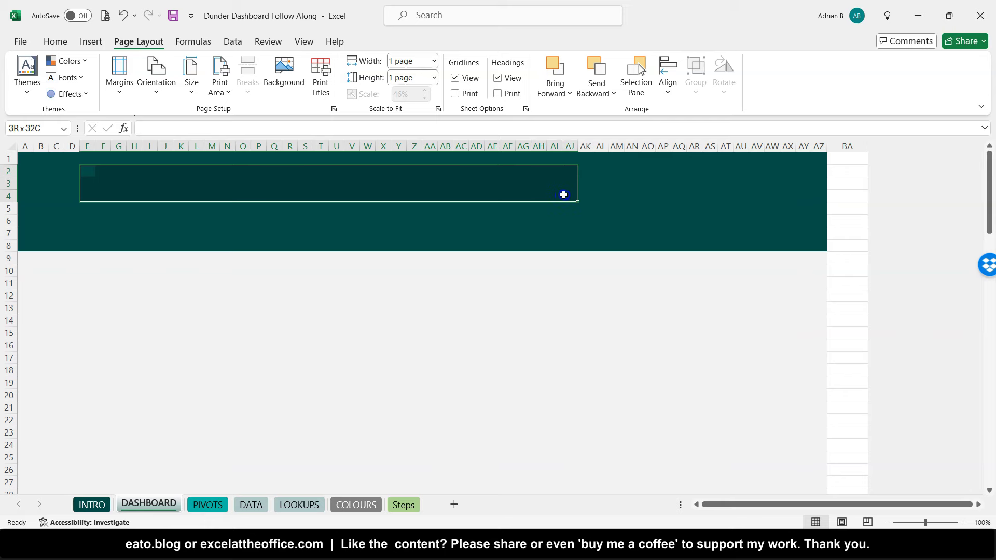
drag(563, 195, 563, 195)
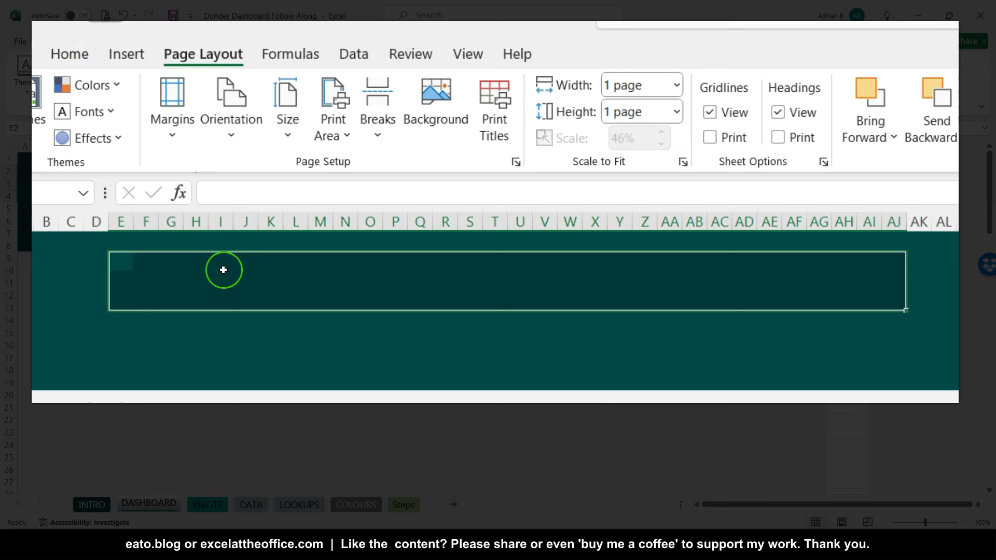
click(70, 57)
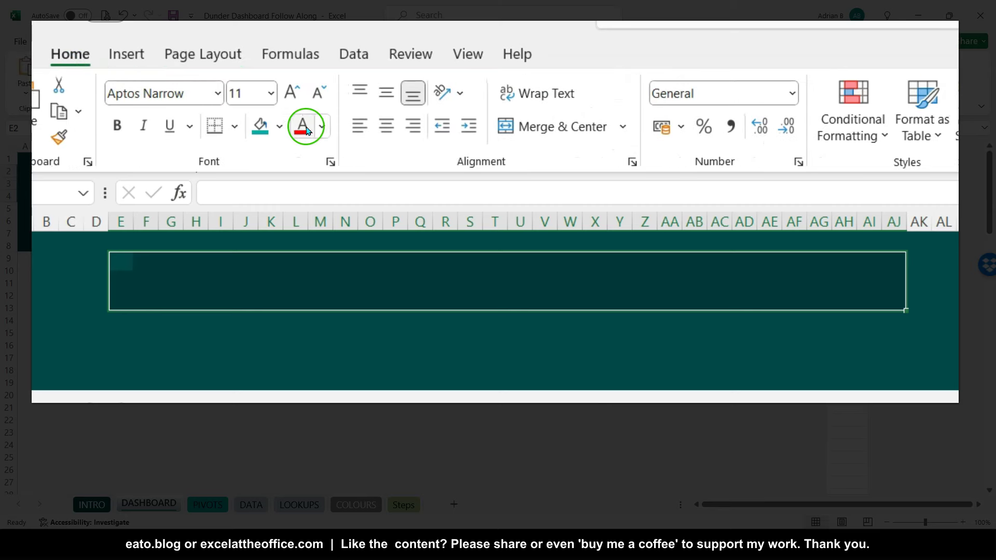
click(548, 130)
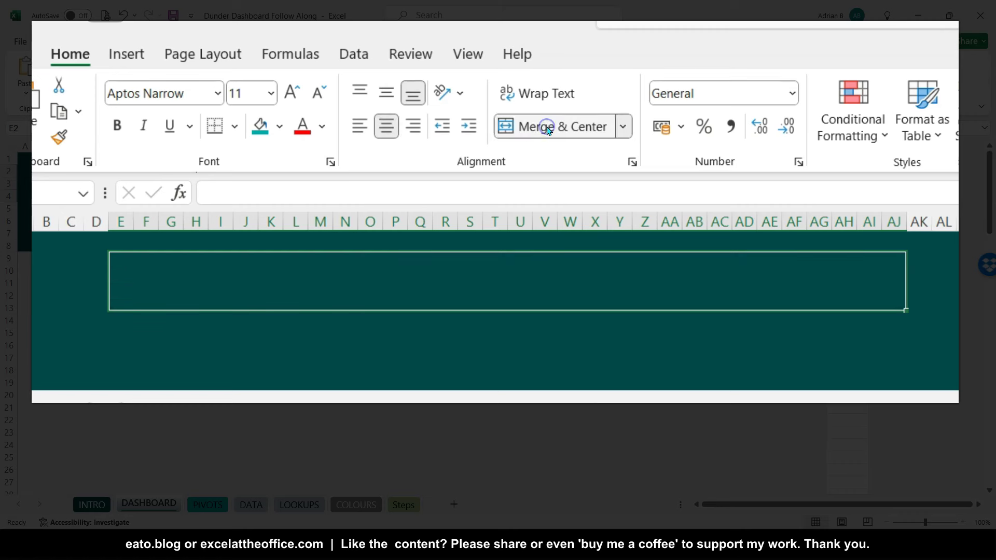
click(360, 126)
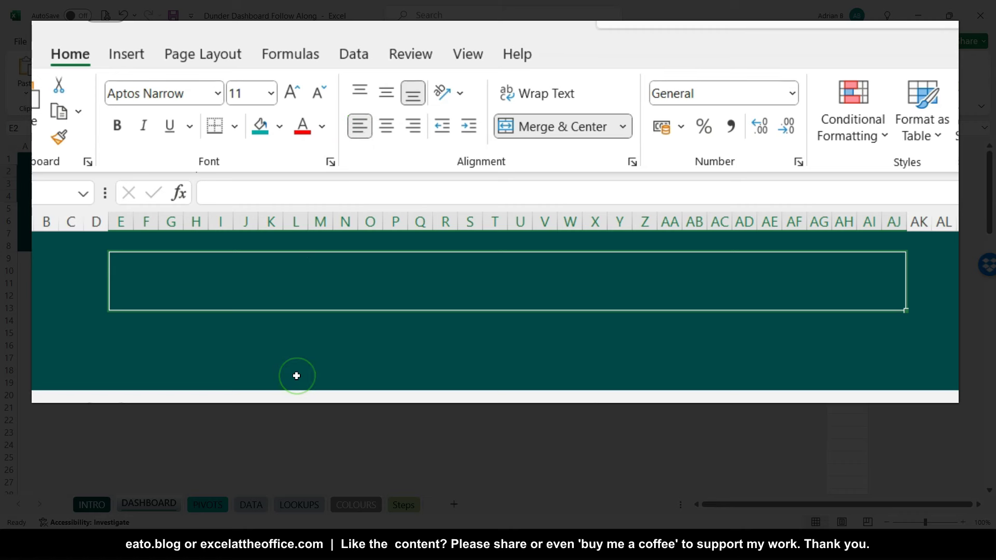
Step: Enter the title "Dunder Mifflin People Dashboard" in the merged header cell
text(Dunder Mifflin People Dash)
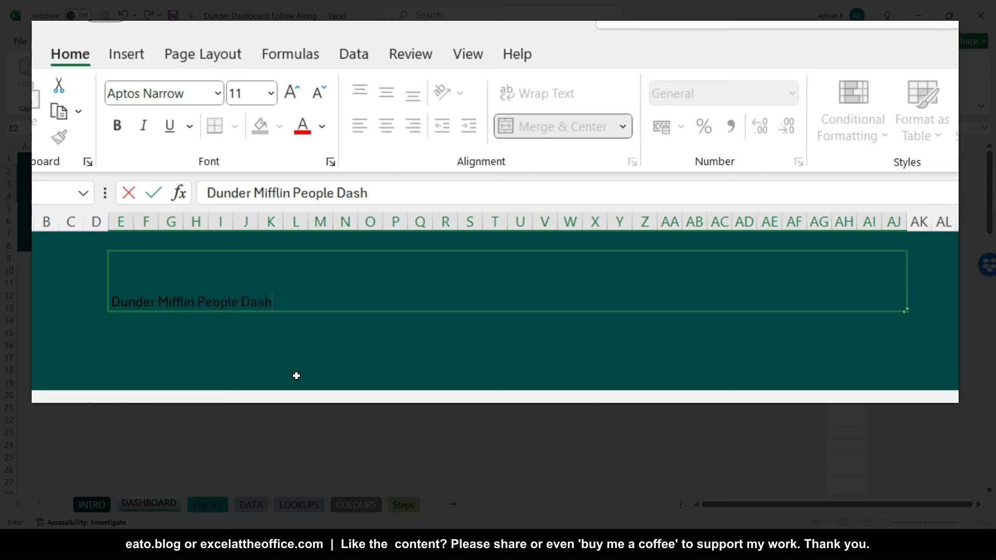
text(d)
key(Return)
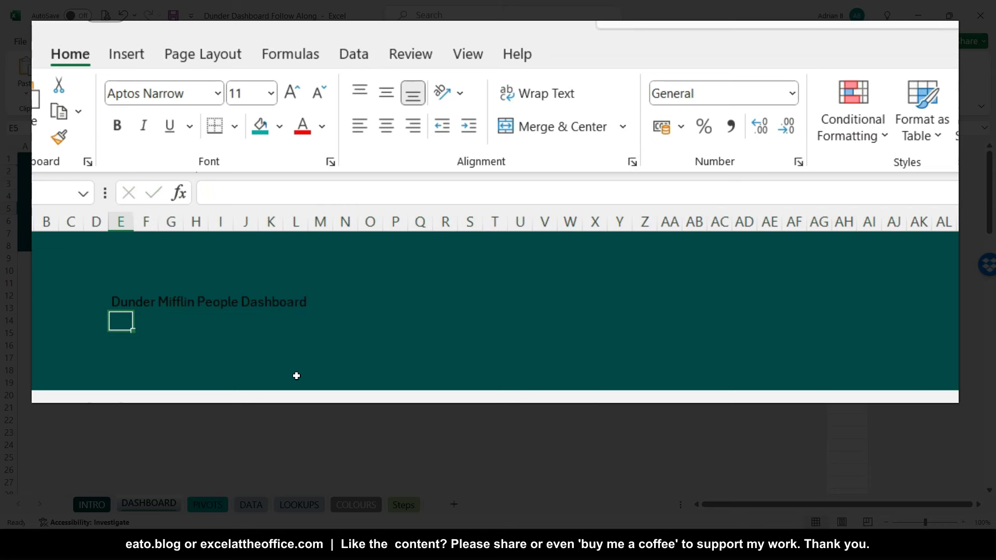
Step: Format the dashboard title in Arial, size 36, bold, with white text
click(223, 288)
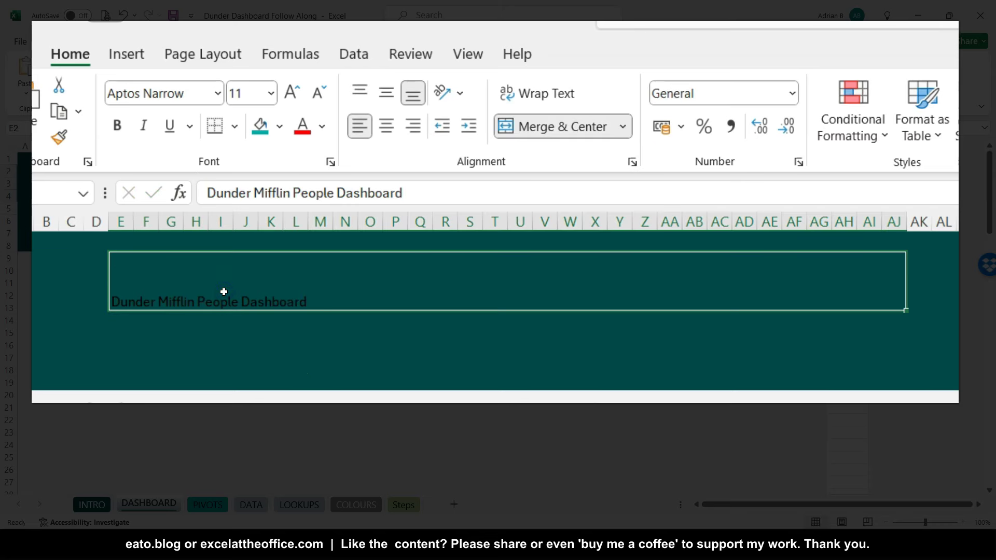
click(216, 94)
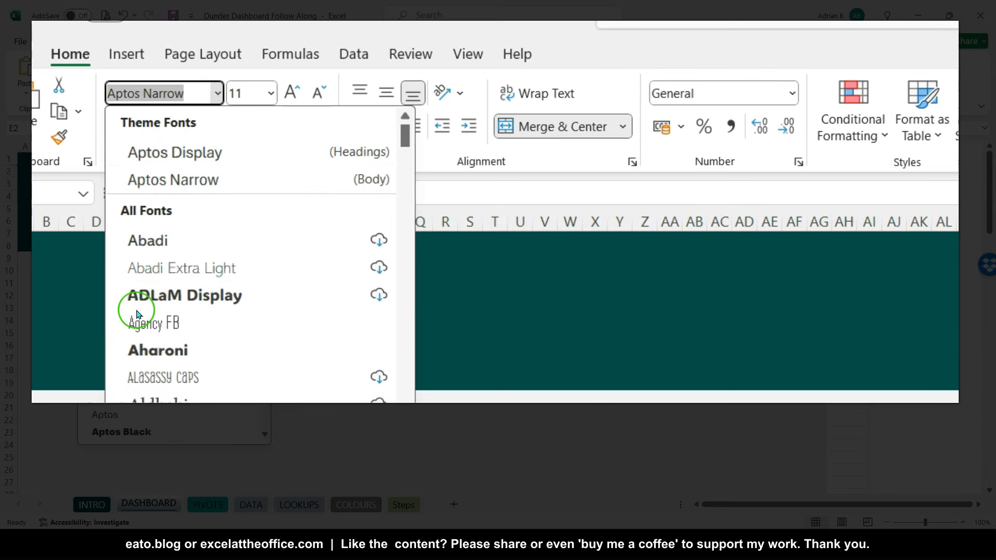
scroll(138, 314, down, 5)
click(120, 325)
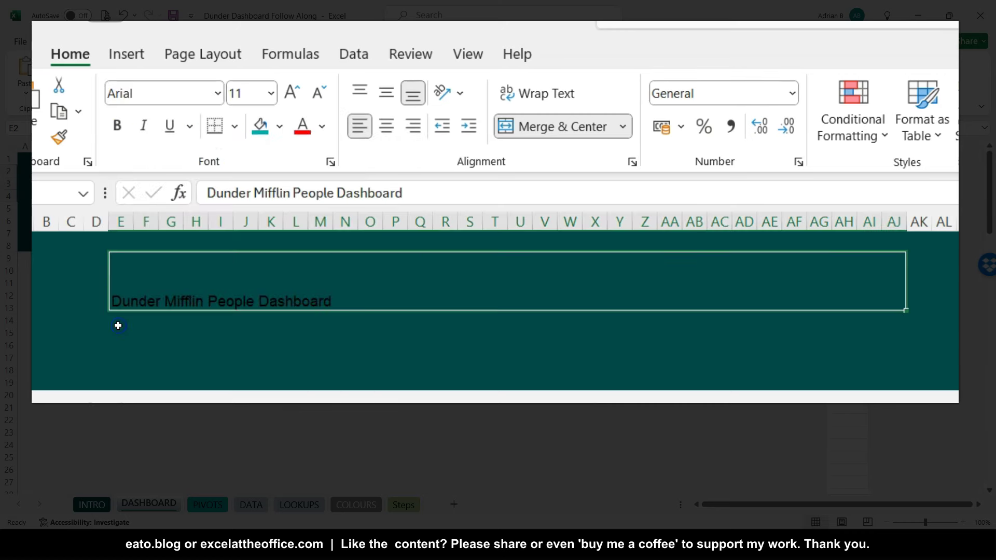
triple_click(287, 93)
double_click(287, 93)
triple_click(286, 94)
click(287, 94)
click(287, 93)
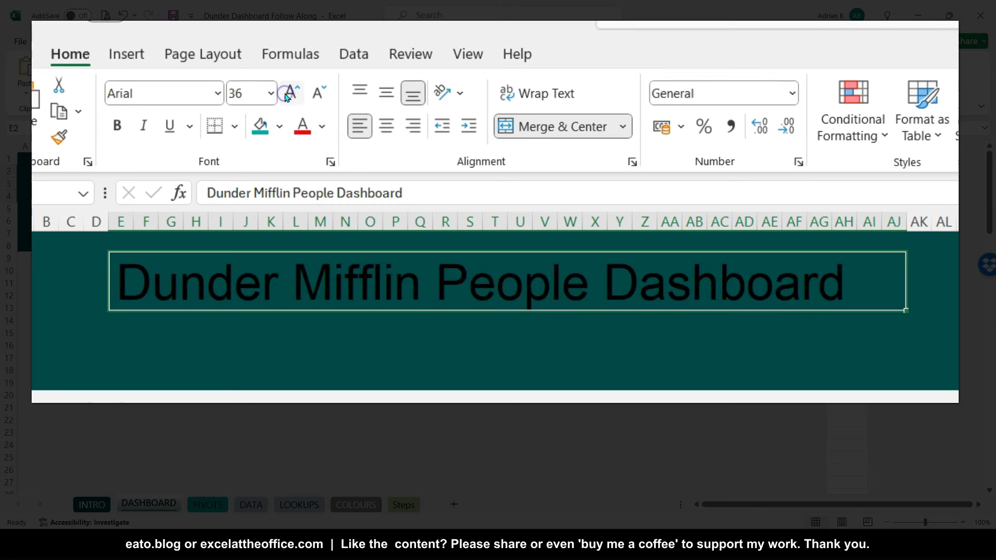
click(116, 126)
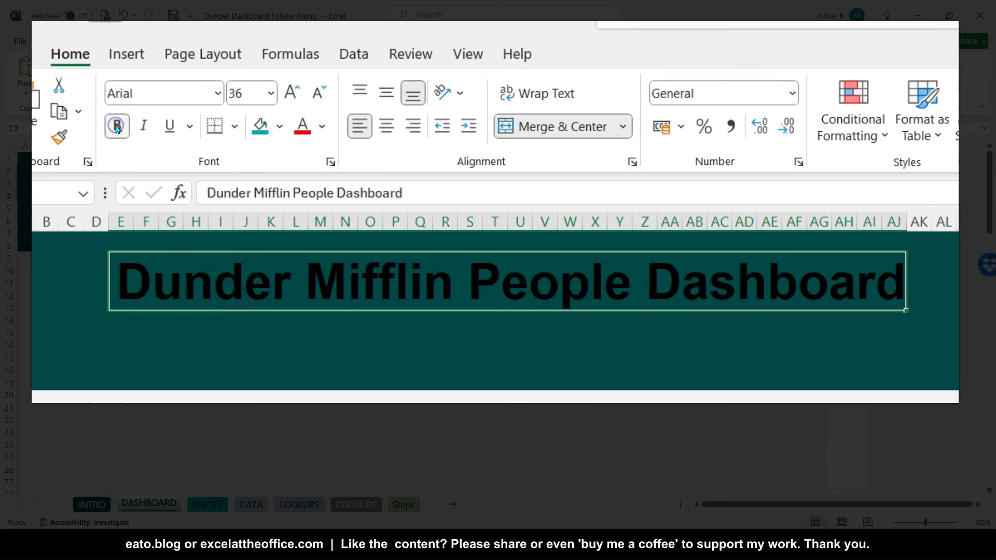
click(322, 127)
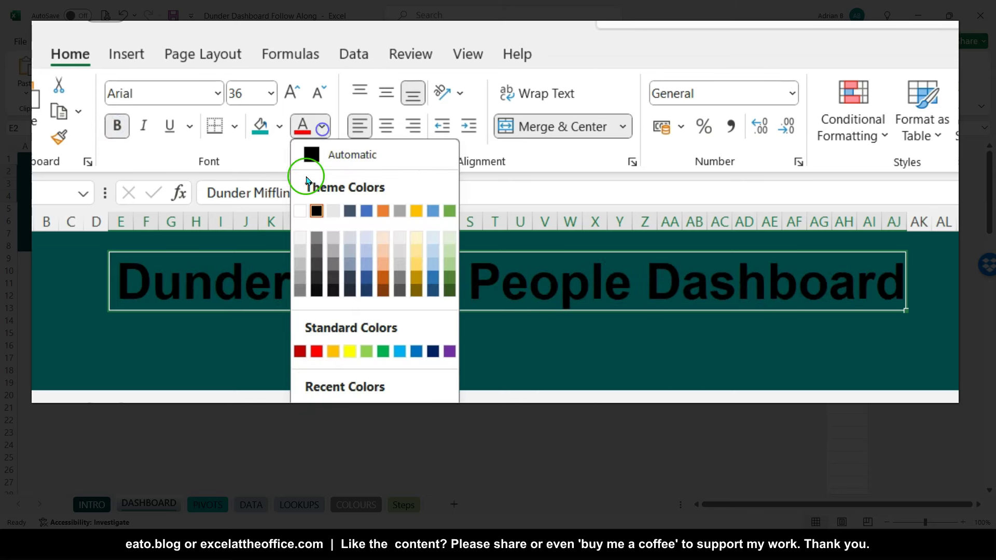
click(300, 210)
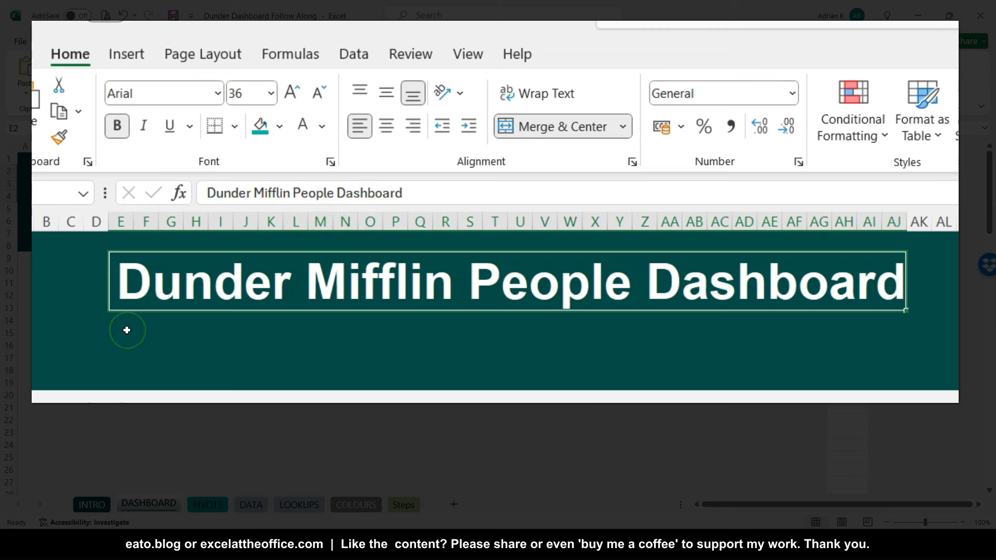
Step: Merge cells E6:AJ7 below the title and left-align the merged cell
drag(127, 330, 897, 355)
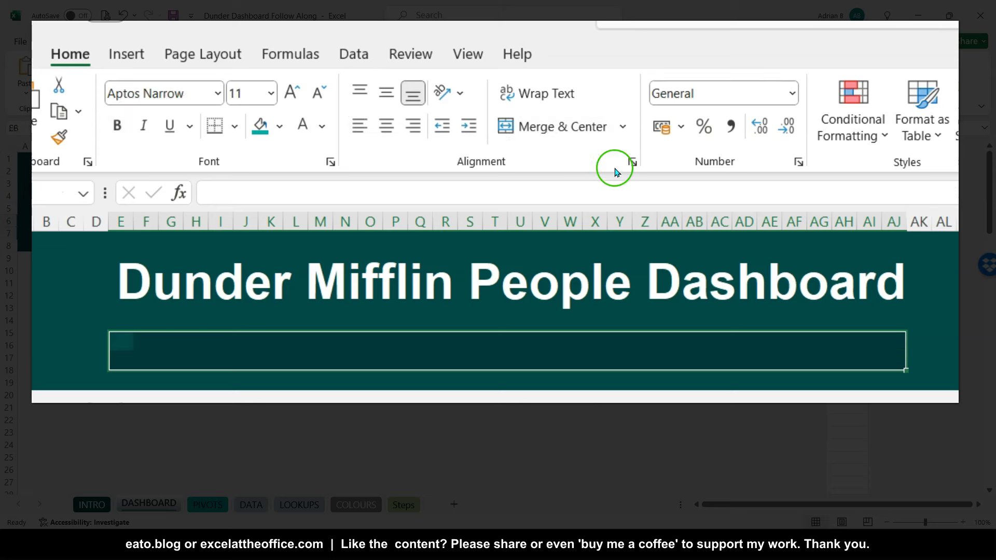
click(540, 129)
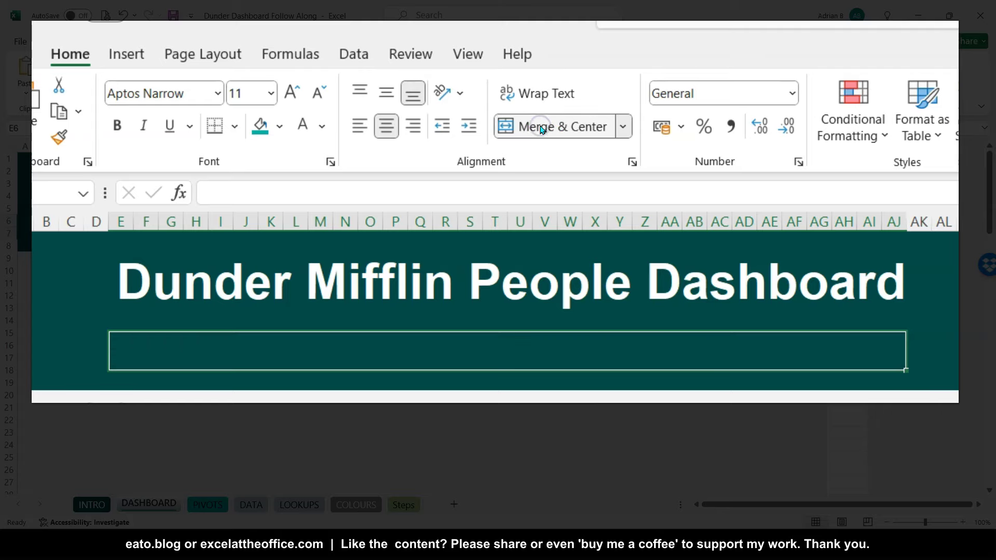
click(360, 126)
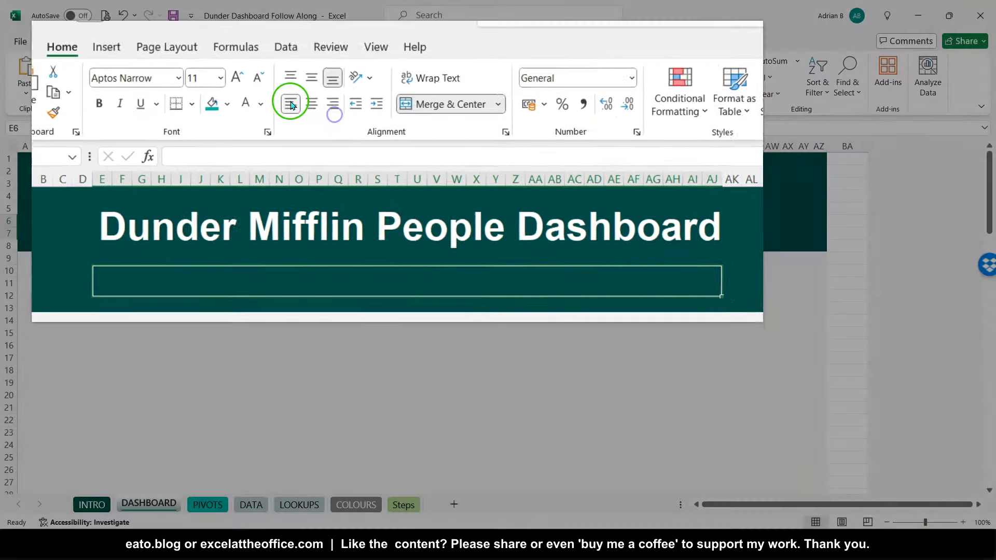
Step: Switch to the Dunder Dashboard and Database workbook and copy the subtitle text from cell E6 of its dashboard
click(184, 369)
mouse_move(224, 545)
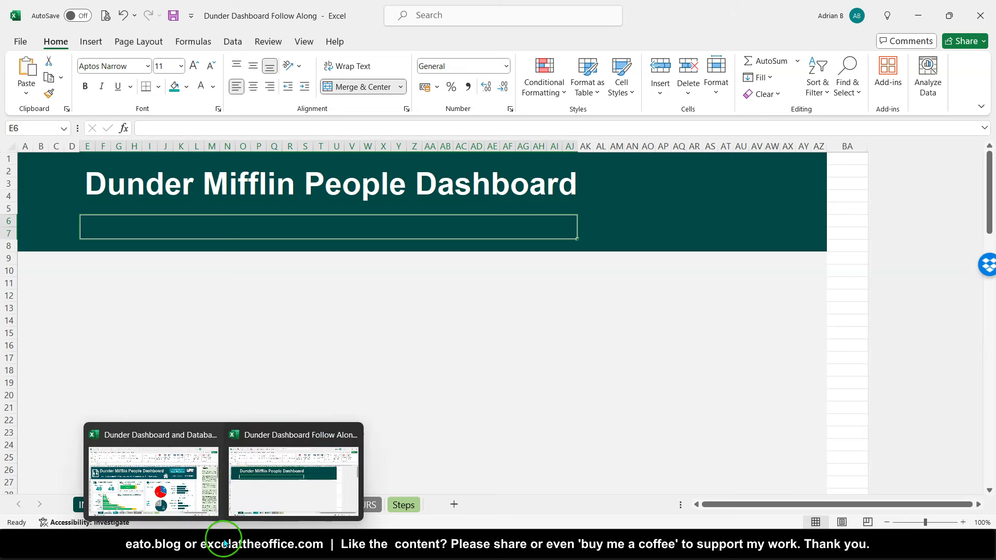
click(154, 480)
click(123, 226)
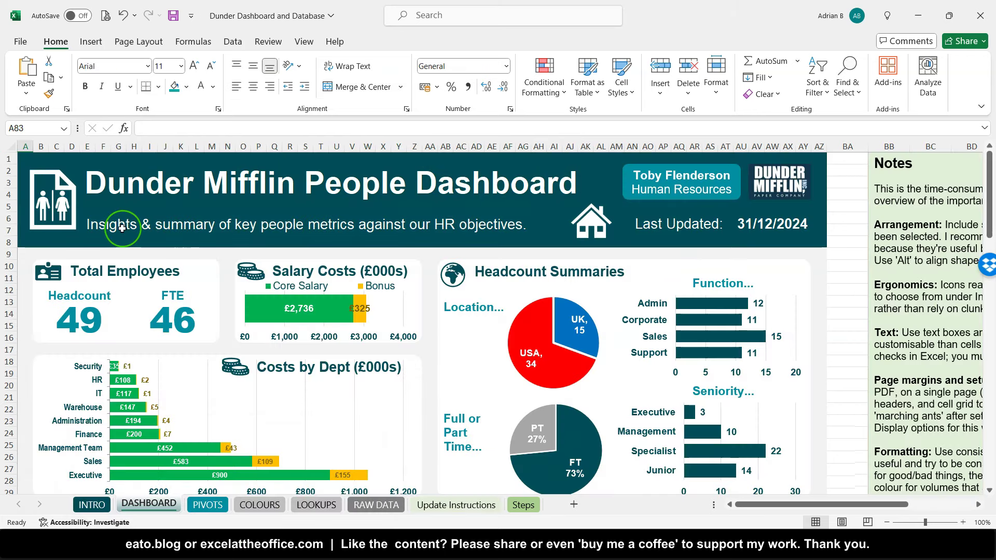
drag(378, 128, 114, 112)
key(ctrl+c)
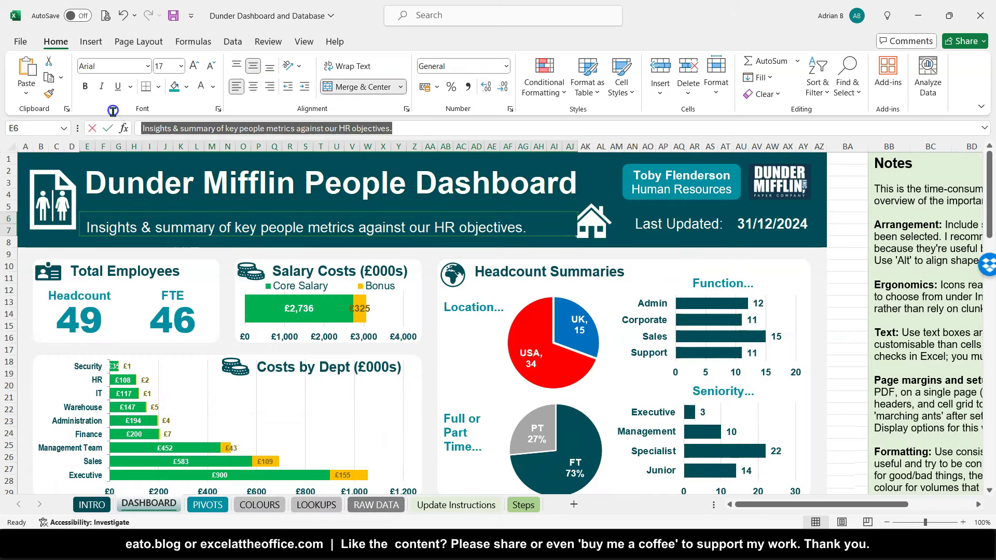
key(Escape)
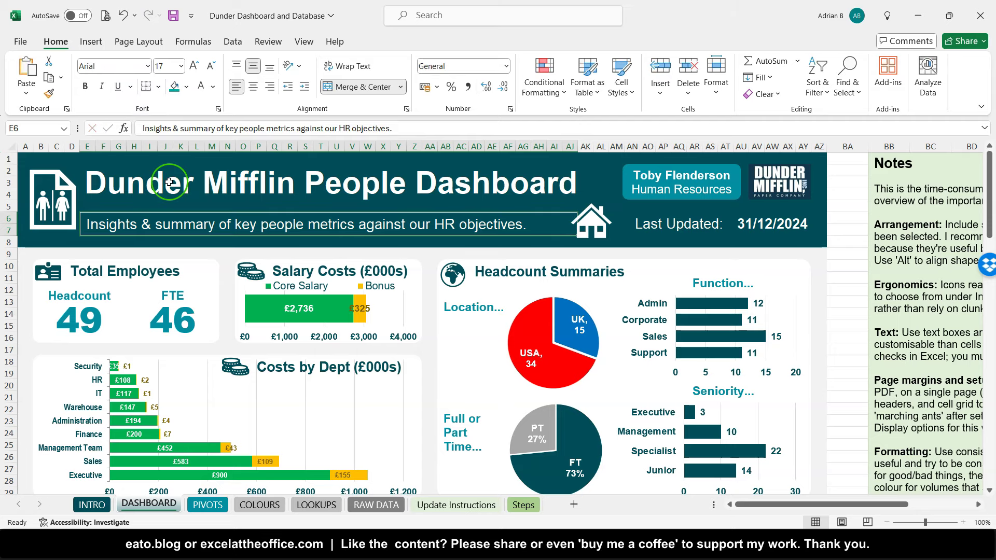
Step: Return to the Dunder Dashboard Follow Along workbook and paste the copied subtitle text into merged cell E6
click(228, 545)
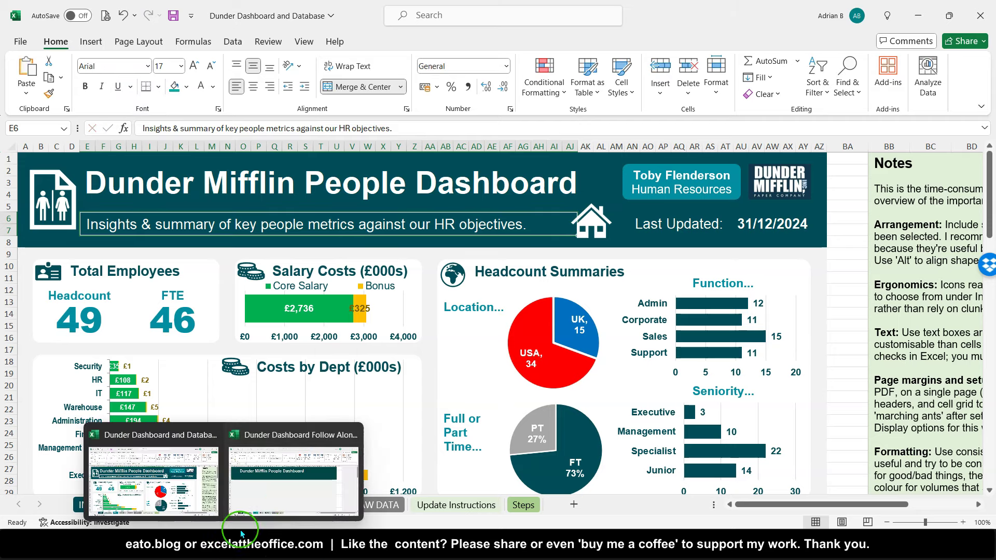
click(275, 490)
double_click(138, 224)
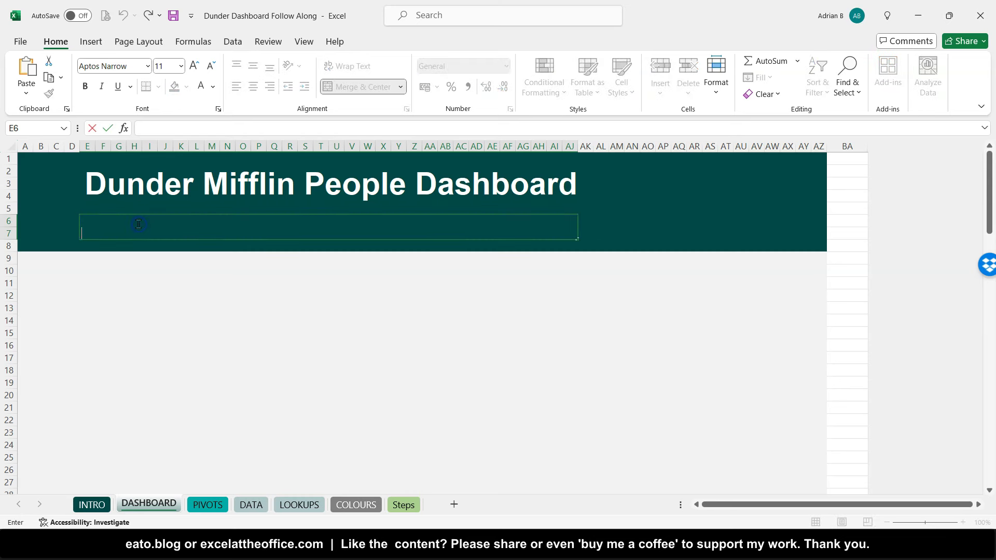
key(ctrl+v)
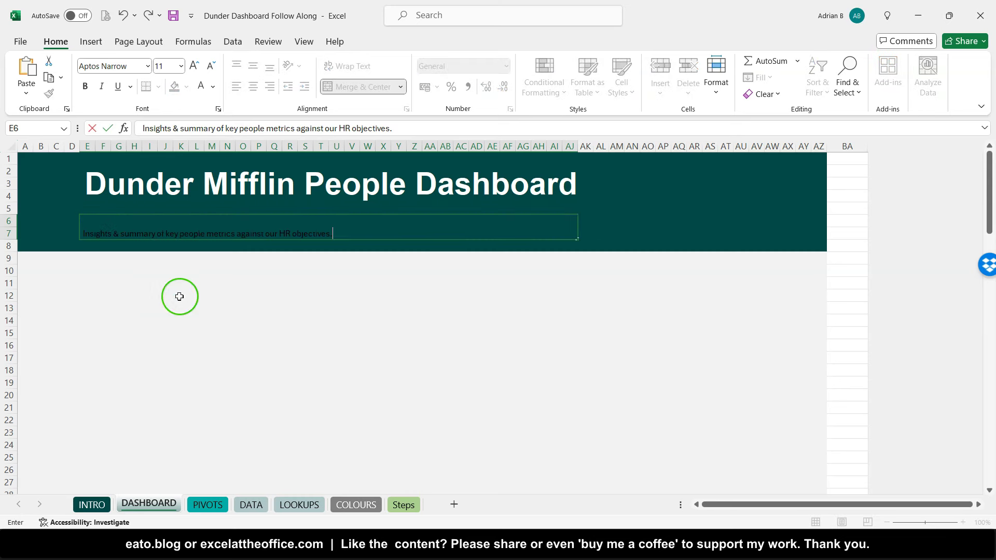
key(Return)
Step: Make the subtitle text in E6 white and enlarge it to size 20
click(178, 228)
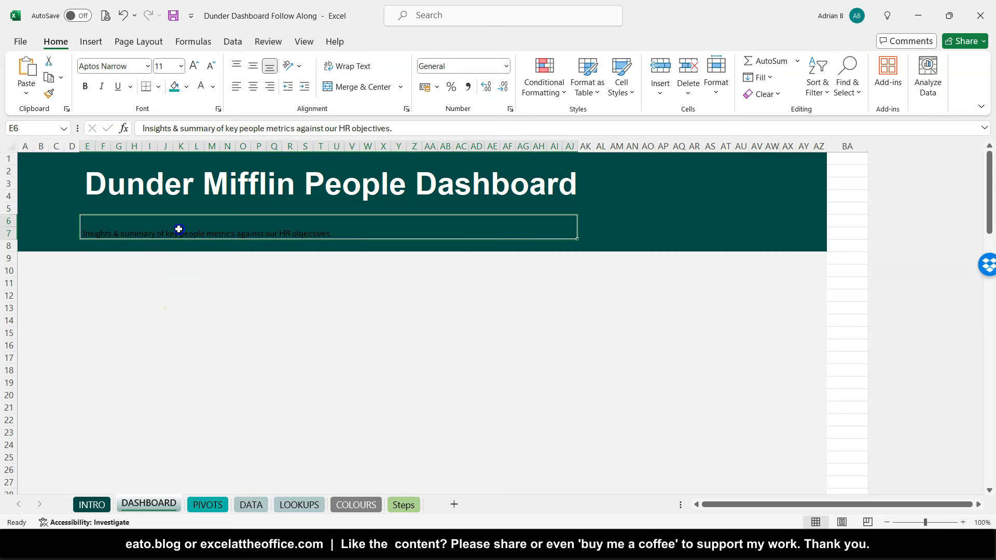
click(201, 87)
click(195, 66)
click(195, 67)
click(195, 67)
click(195, 67)
click(196, 67)
click(195, 67)
click(195, 67)
click(213, 69)
click(213, 69)
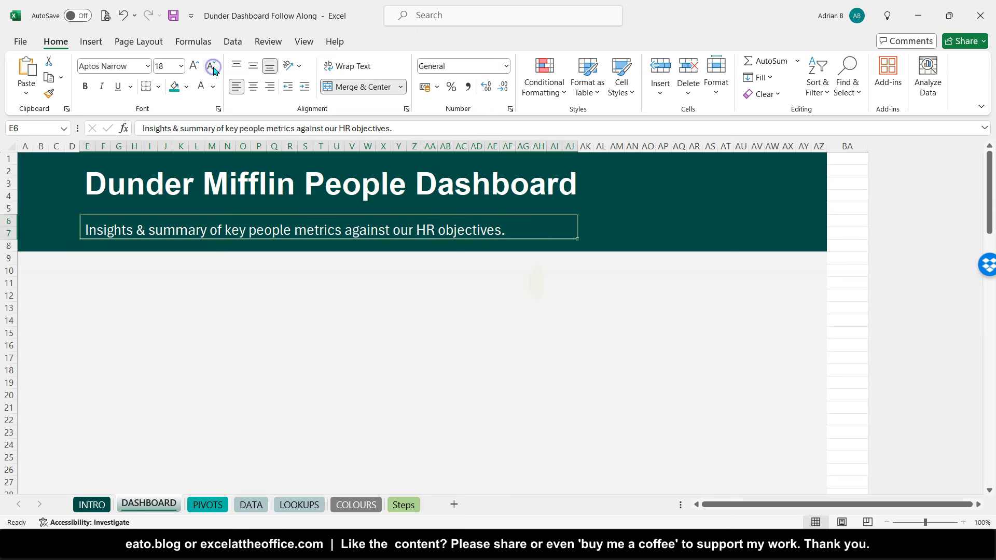
click(204, 69)
click(202, 69)
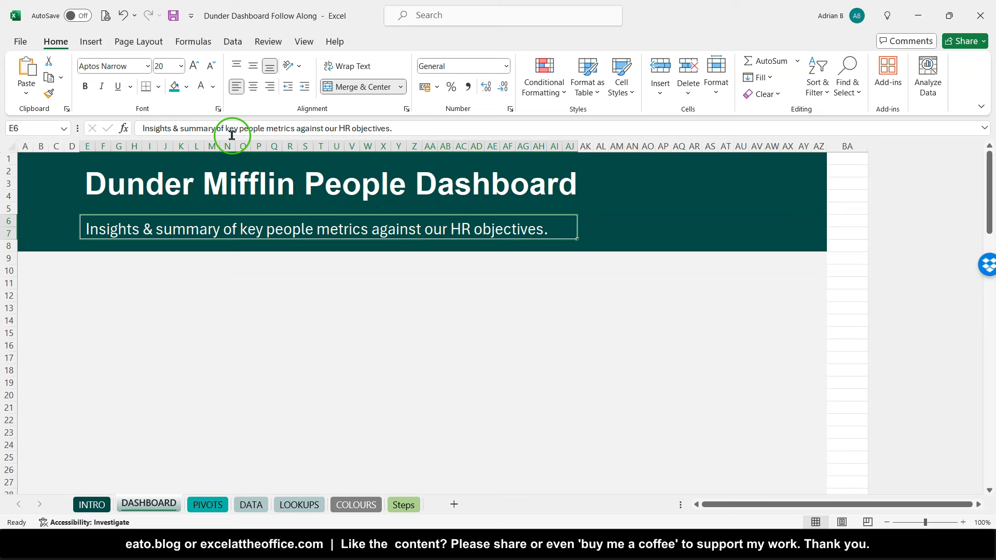
Step: Change the subtitle's font to Arial and reduce its size to 18
click(148, 66)
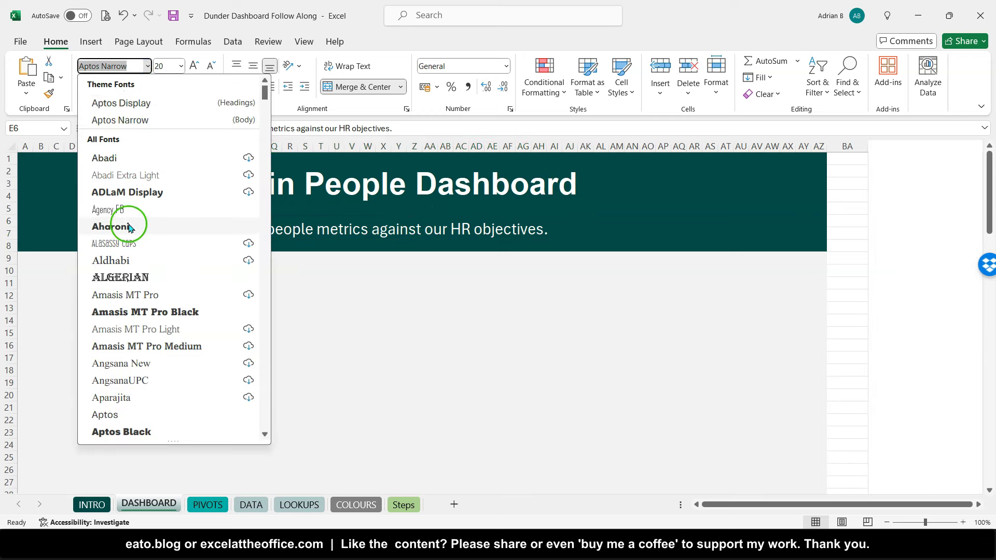
scroll(129, 249, down, 3)
scroll(130, 249, down, 2)
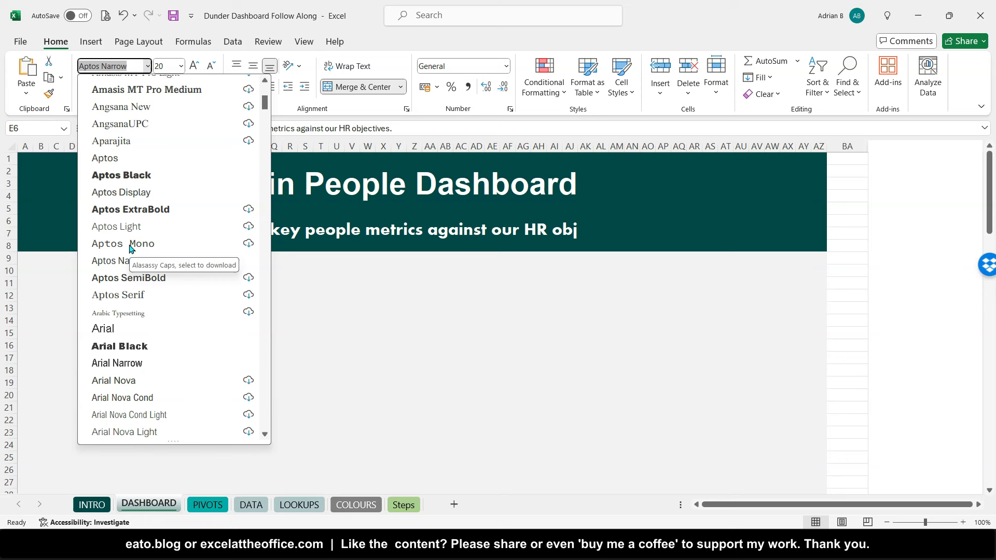
click(115, 336)
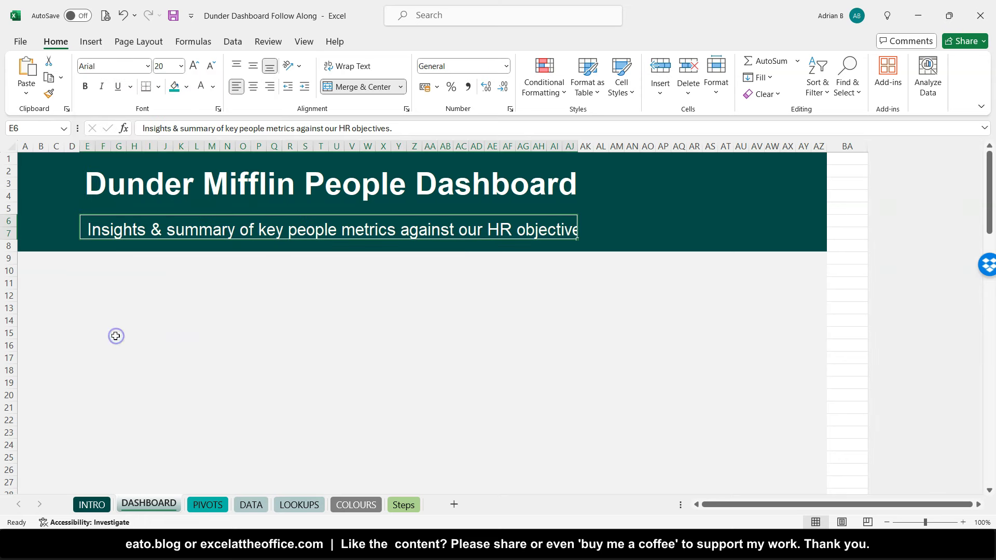
click(209, 66)
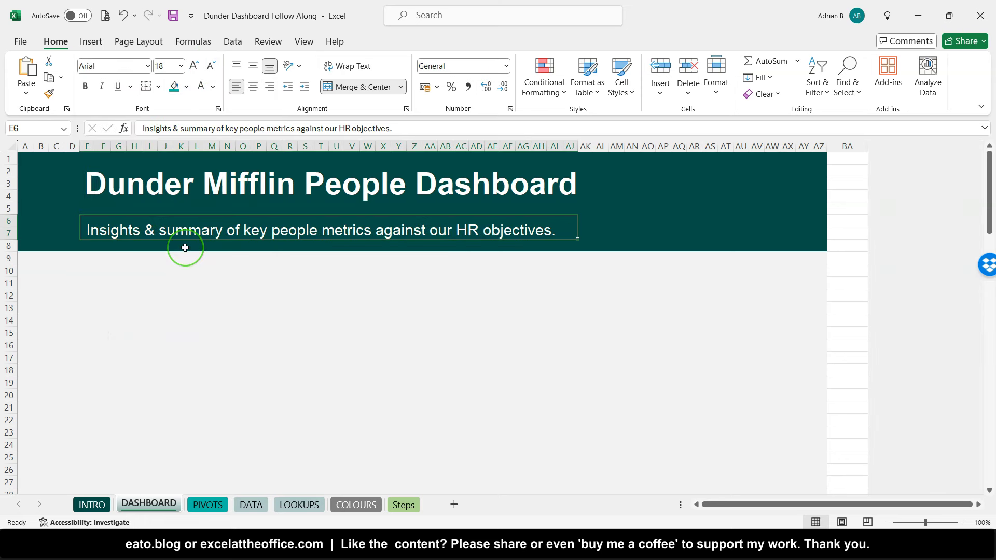
Step: Draw a rounded rectangle about 4.45 cm wide and 1.52 cm high in the header beside the title, around columns AN to AU
click(124, 196)
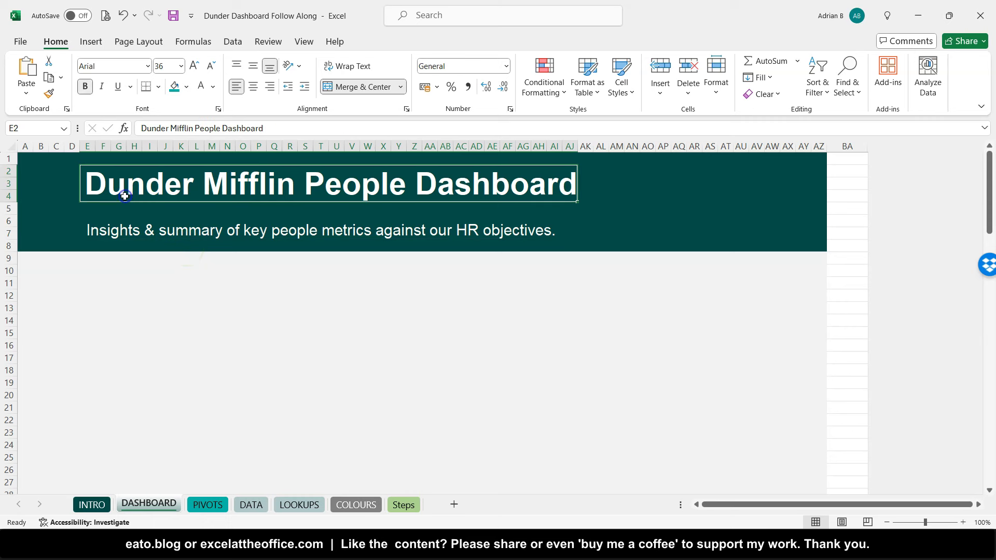
key(Down)
key(Down)
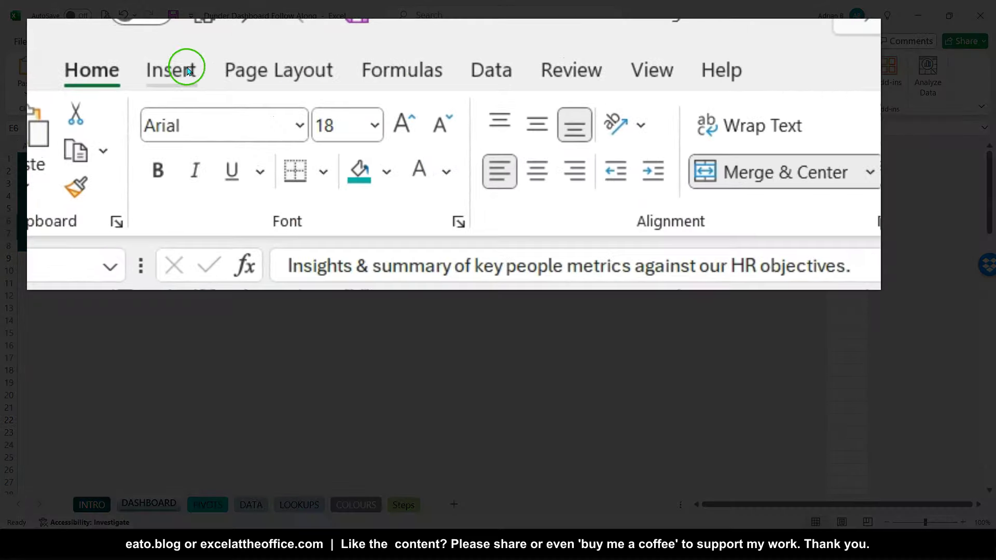
click(188, 71)
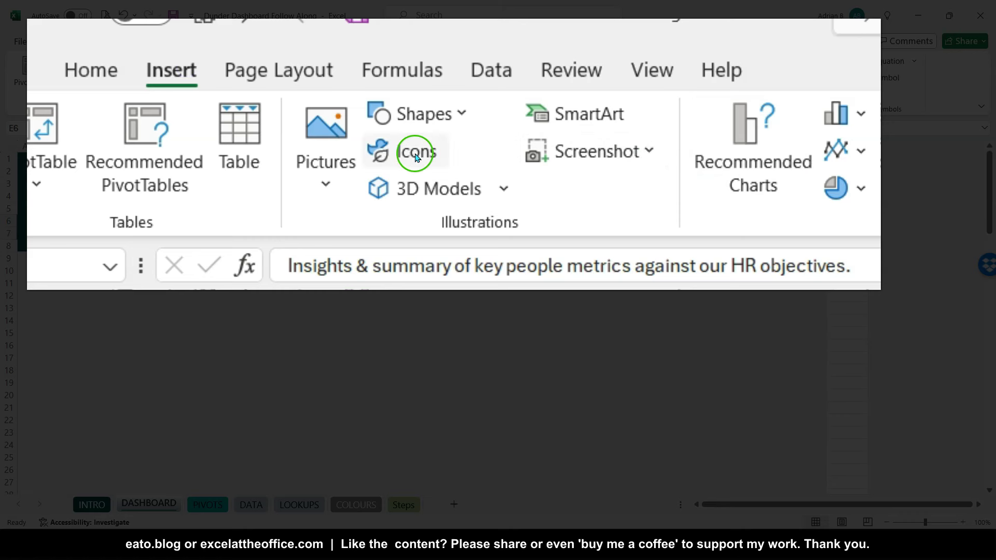
click(459, 121)
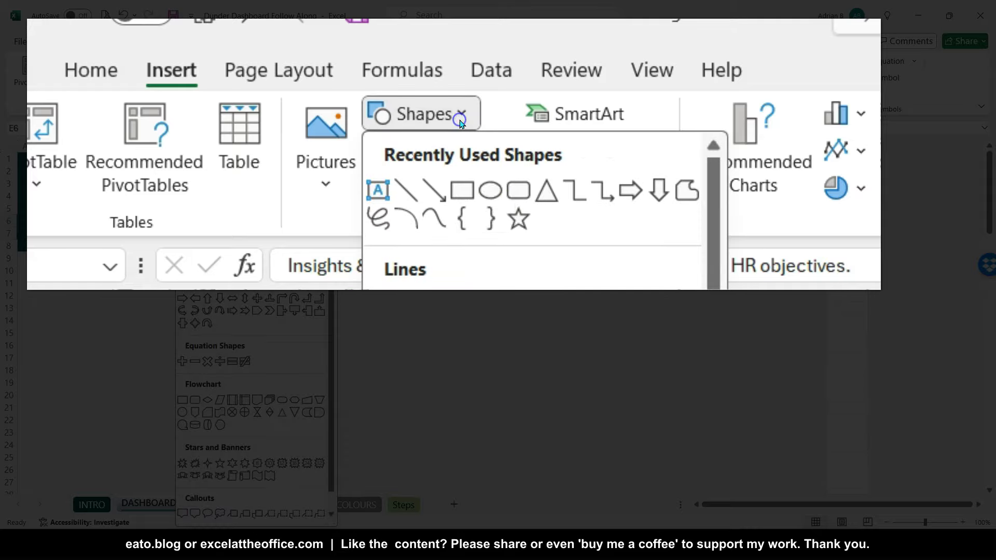
click(526, 188)
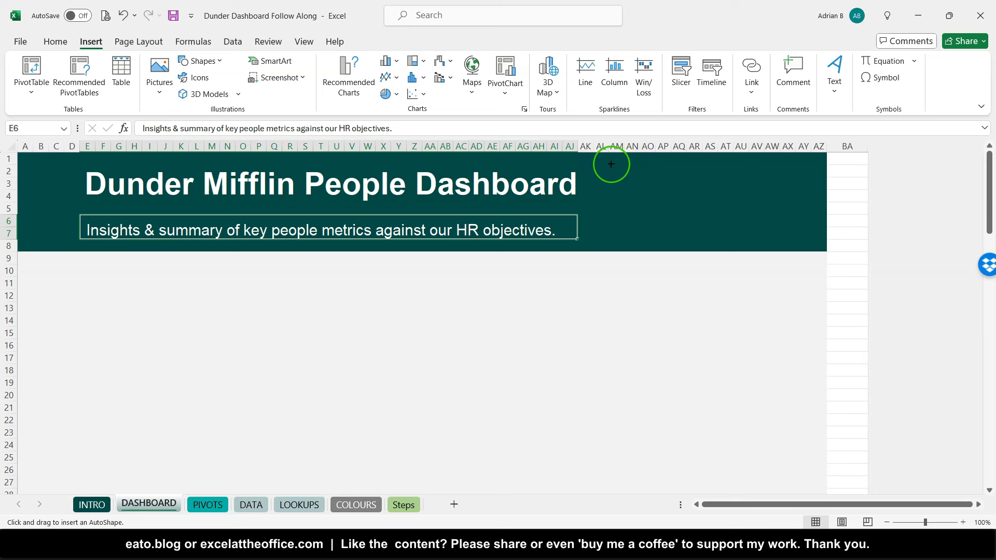
mouse_move(611, 165)
mouse_down()
mouse_move(667, 206)
mouse_move(727, 204)
mouse_move(678, 184)
mouse_move(733, 183)
mouse_up()
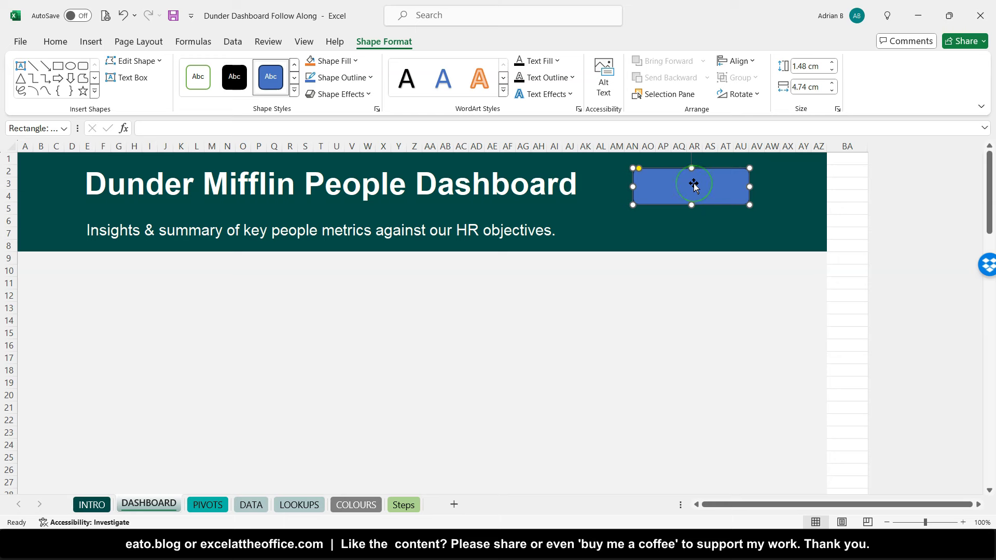
mouse_move(695, 185)
mouse_down()
mouse_move(723, 171)
mouse_move(687, 184)
mouse_move(709, 185)
mouse_move(693, 181)
mouse_up()
drag(437, 298, 417, 282)
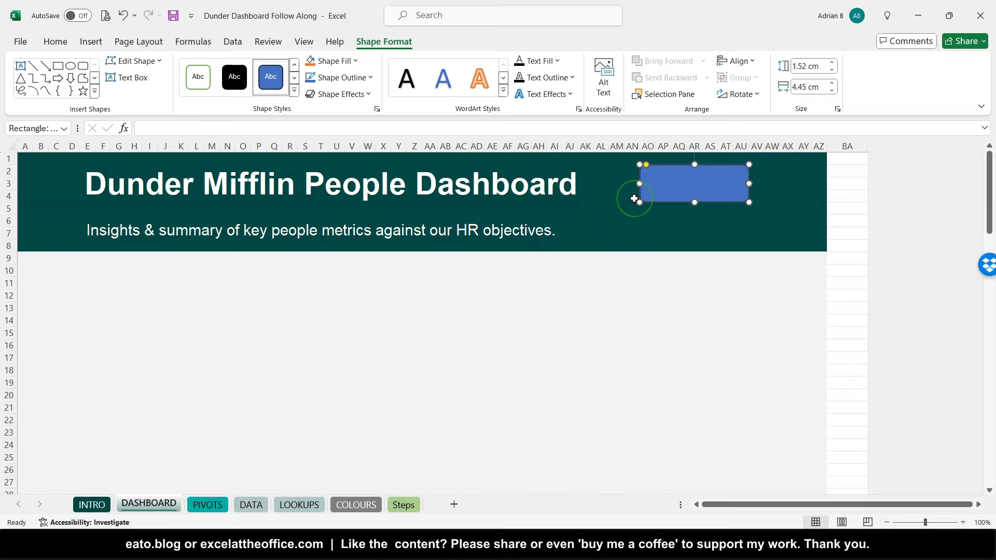
Step: Enter the HR contact's full name in the header's rounded rectangle
click(696, 194)
text(Toby Flenderson)
right_click(718, 201)
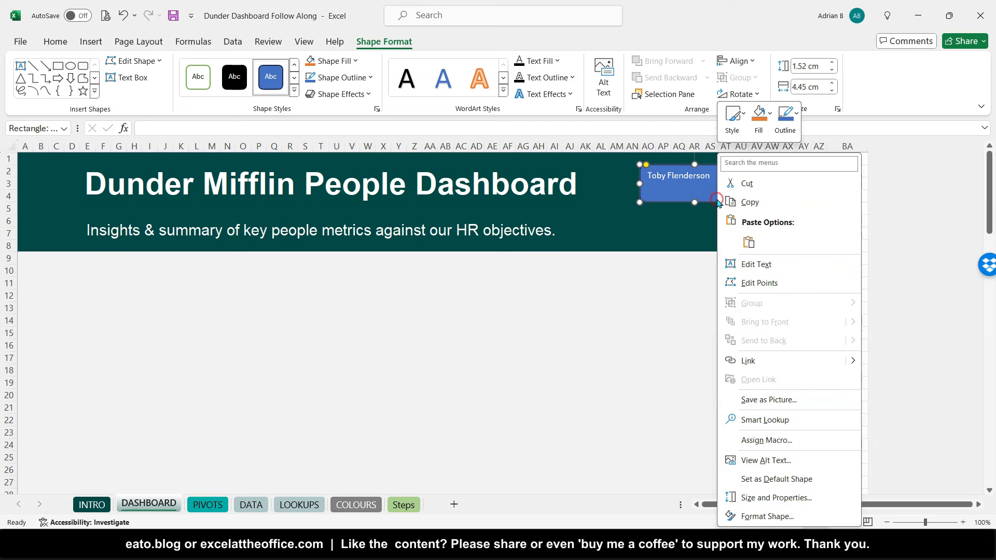
click(769, 363)
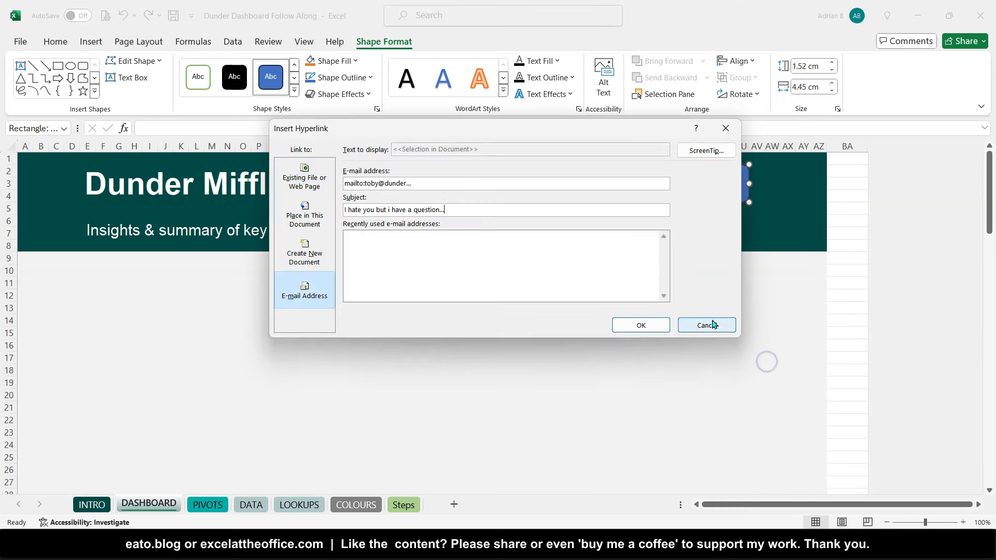
click(707, 324)
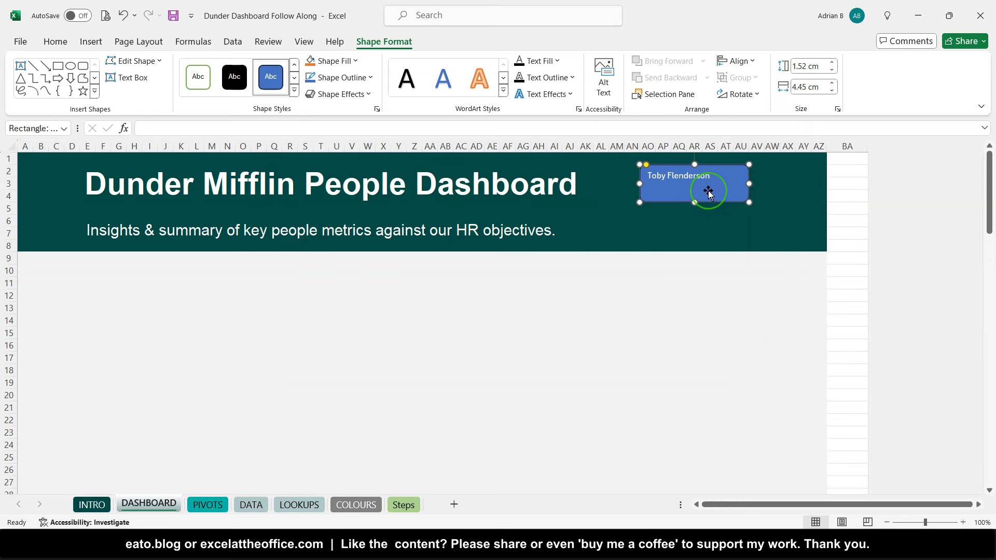
click(687, 198)
click(686, 197)
Step: Select cell AW2 as the paste location, then copy the Dunder Mifflin logo from the Dunder Dashboard and Database workbook's dashboard
click(768, 175)
click(760, 170)
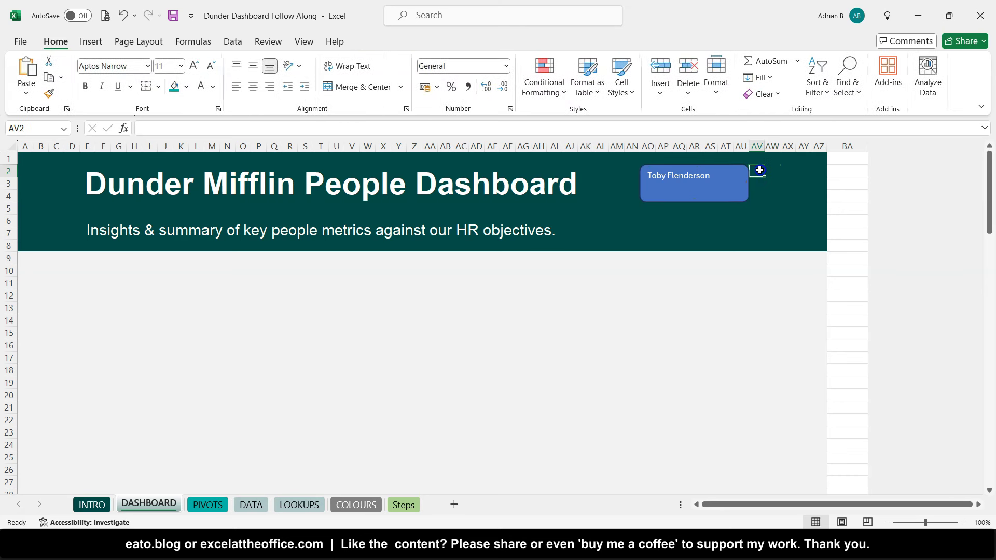
click(772, 172)
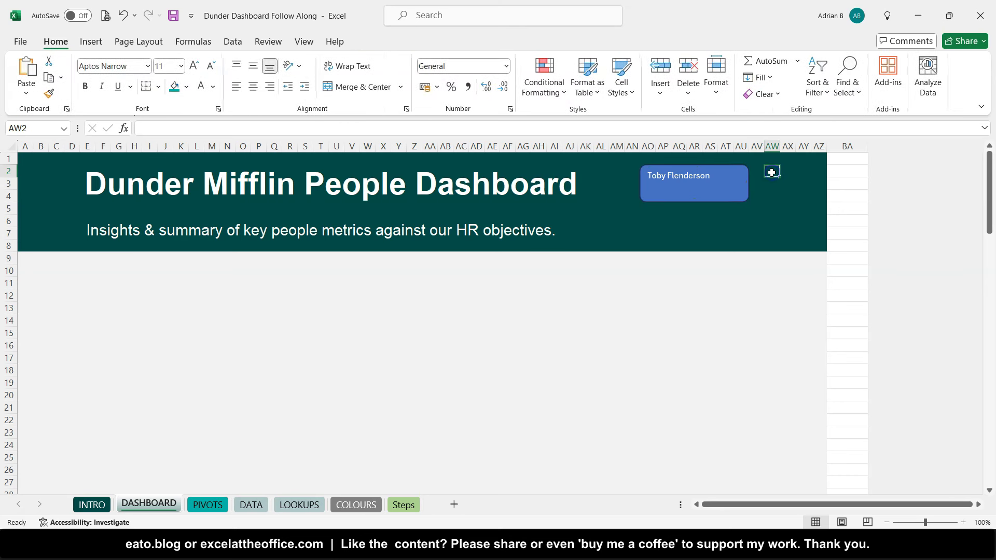
click(739, 188)
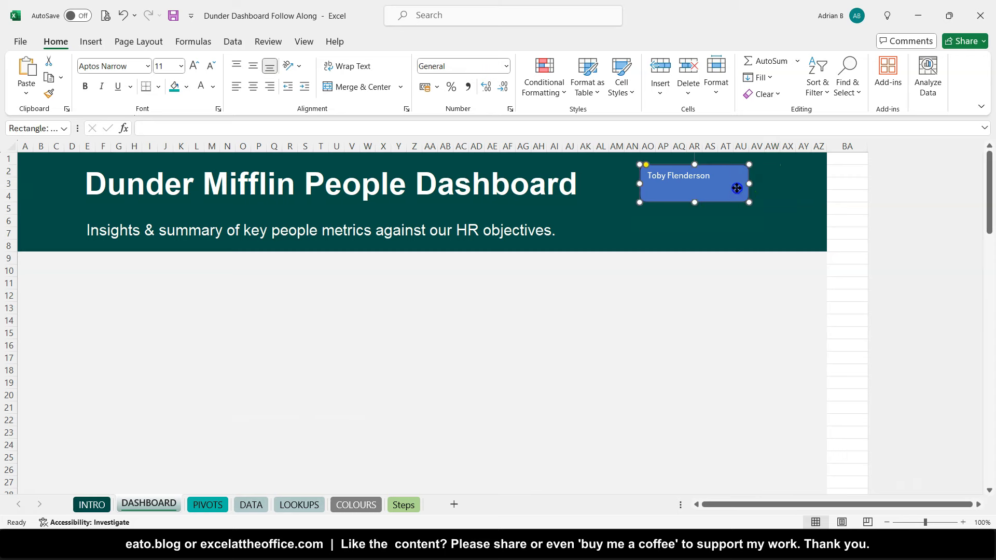
click(191, 499)
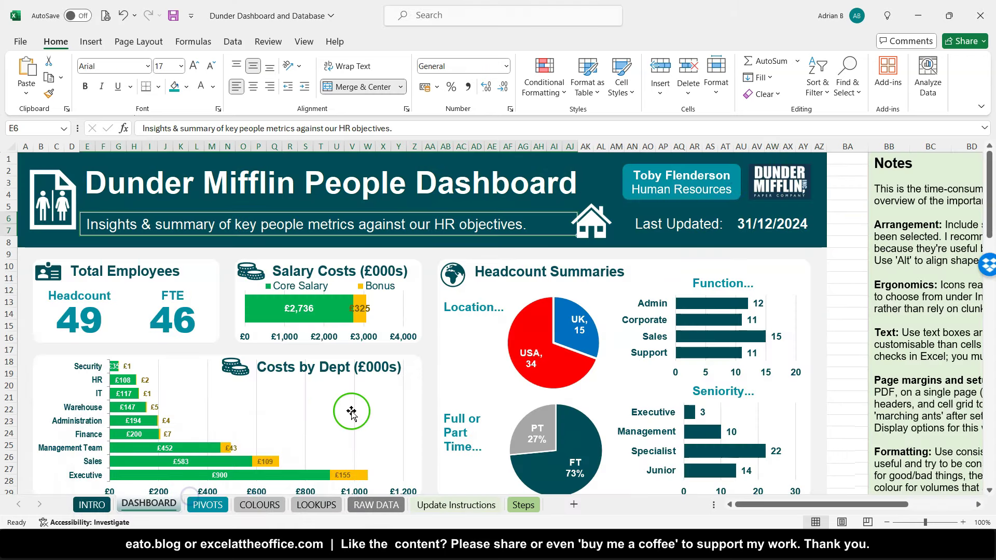
click(787, 202)
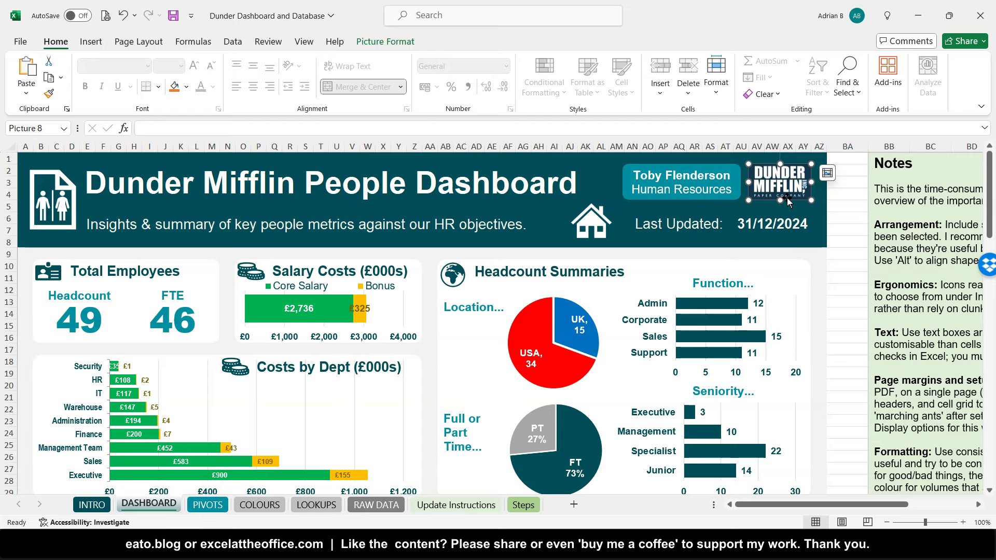
Step: Return to the Dunder Dashboard Follow Along workbook, paste the logo and place it beside the name shape, around columns AV to AY
click(215, 544)
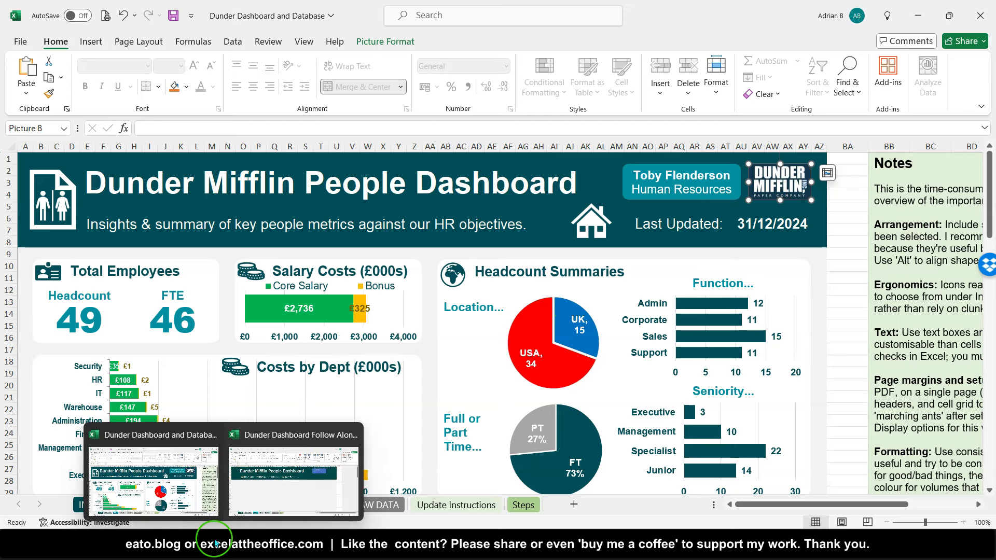
click(306, 437)
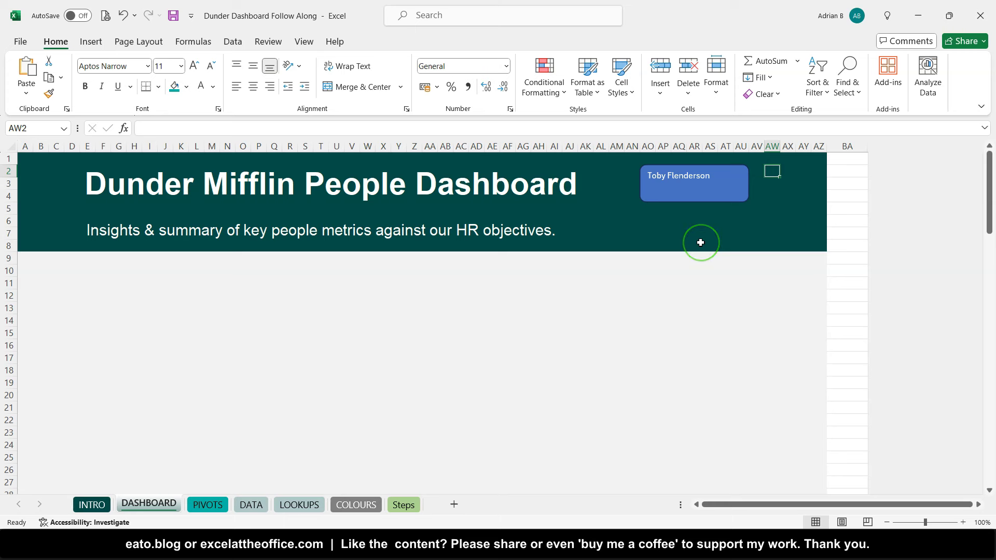
key(ctrl+v)
click(797, 179)
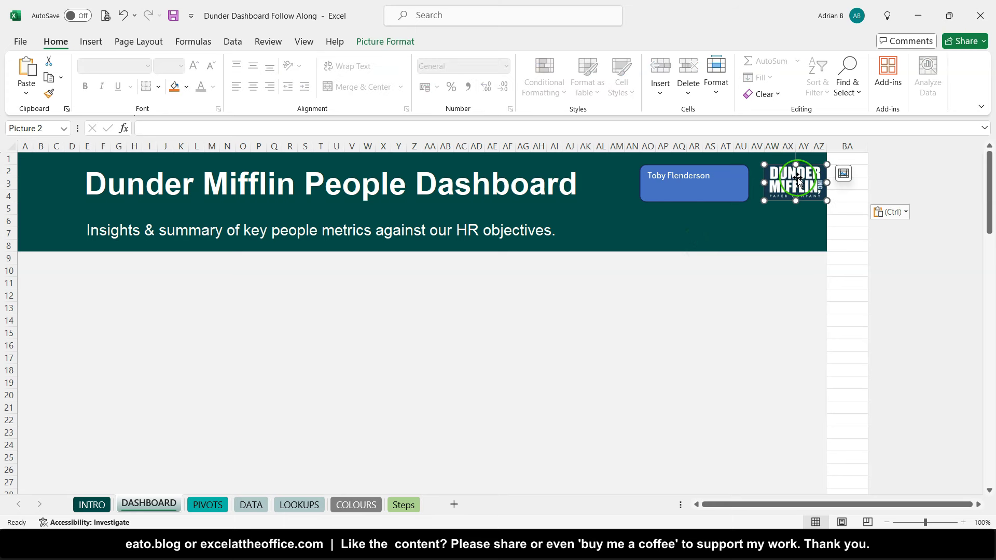
drag(797, 178, 782, 180)
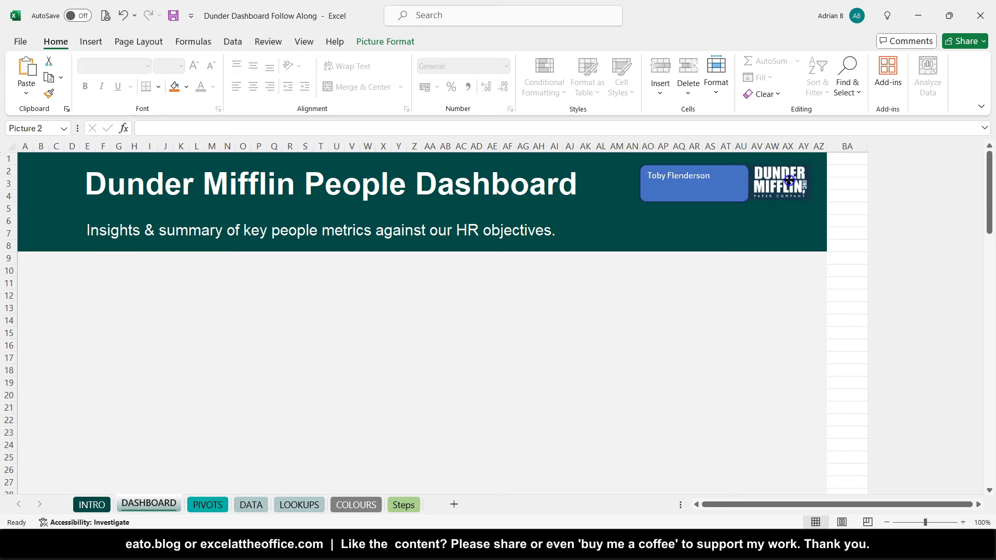
Step: Move the name shape left to about columns AN to AT, leaving a gap before the logo
click(747, 184)
drag(748, 184, 737, 184)
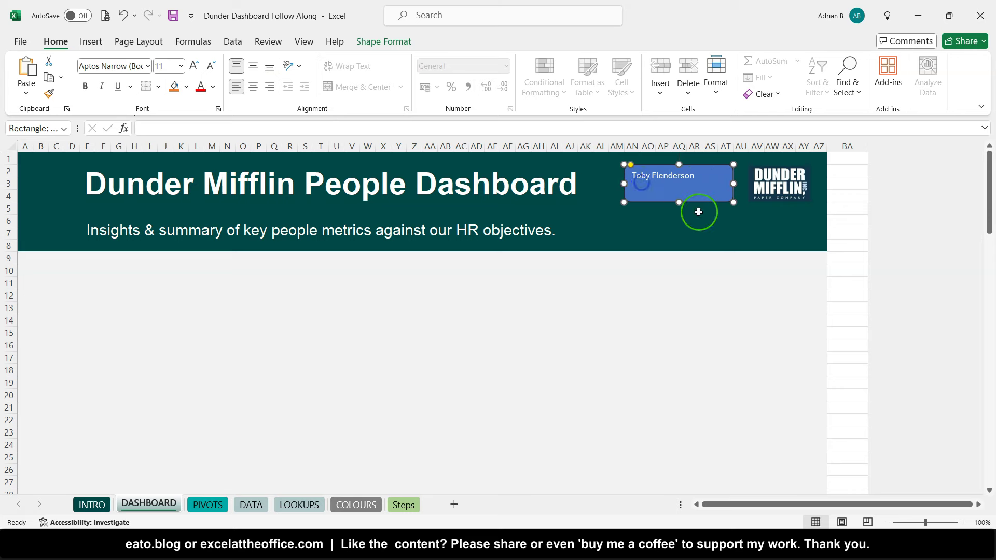
click(773, 208)
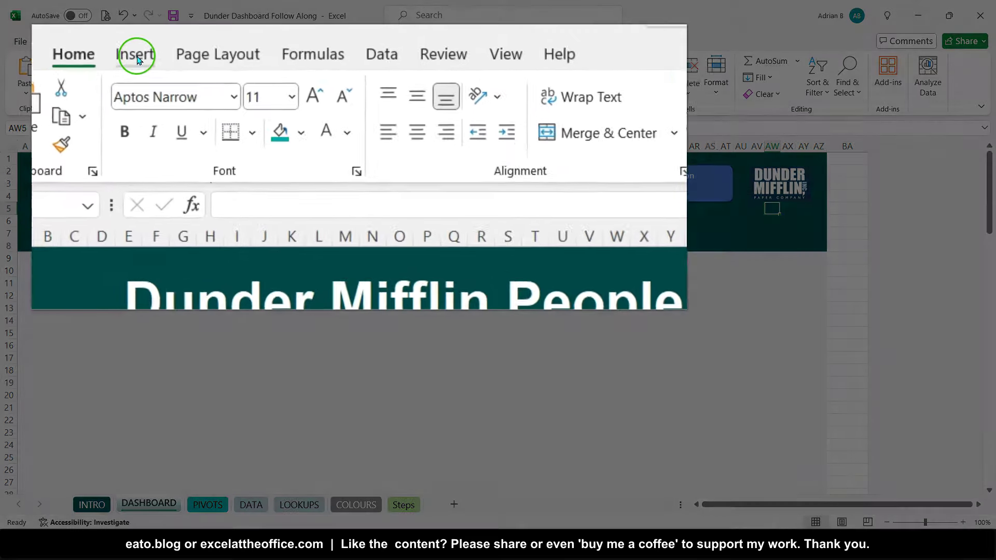
Step: Examine the options for inserting a picture over cells from this device and for adding a link to the logo
click(138, 58)
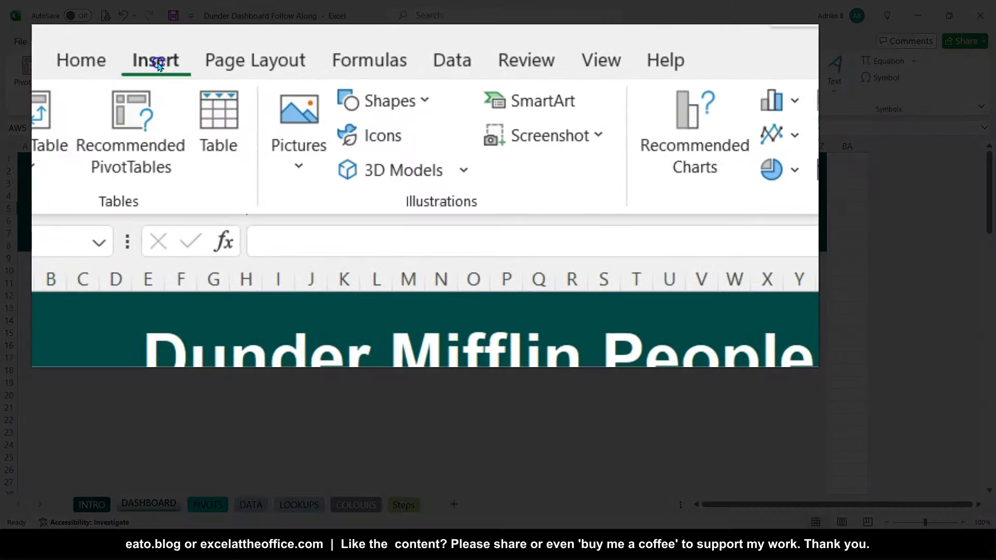
click(298, 156)
mouse_move(388, 250)
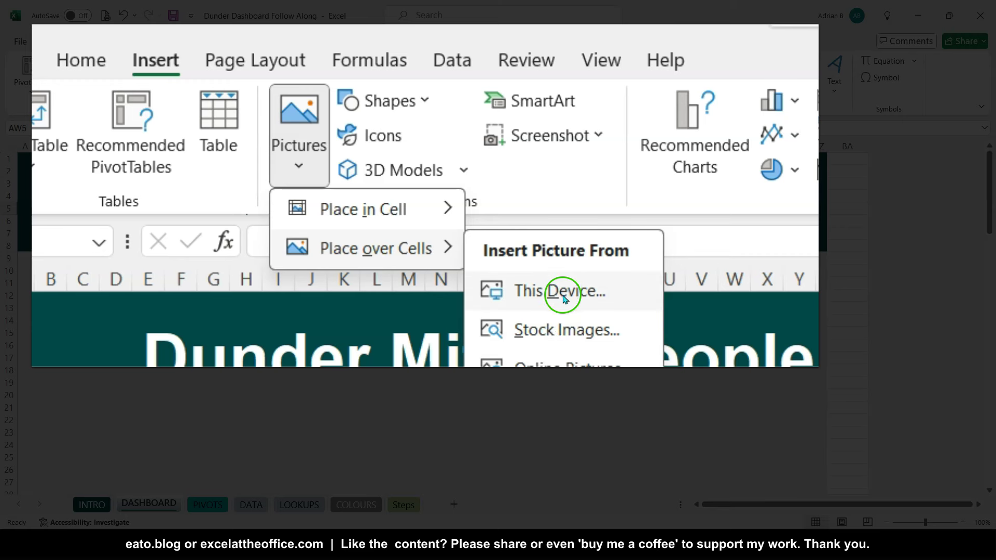
mouse_move(358, 247)
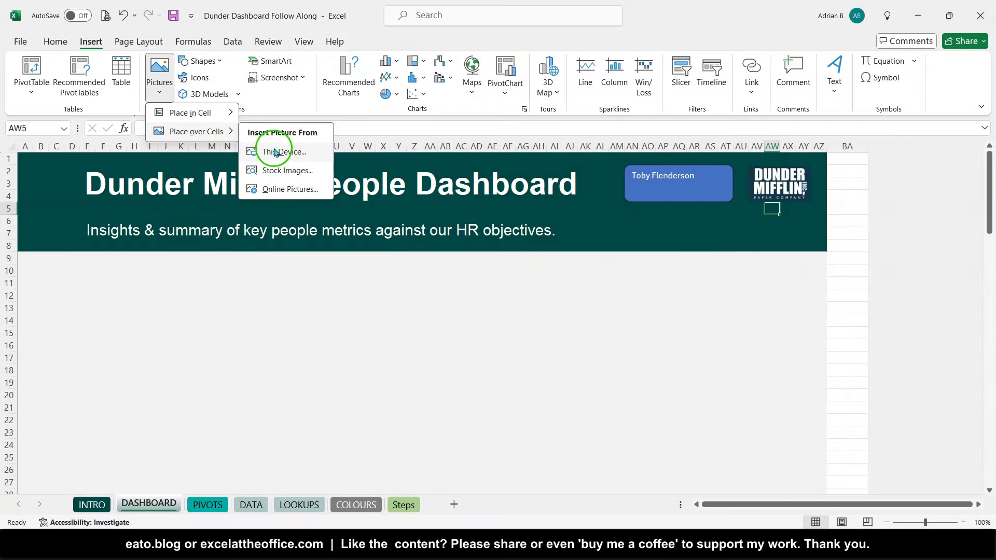
click(625, 221)
click(810, 177)
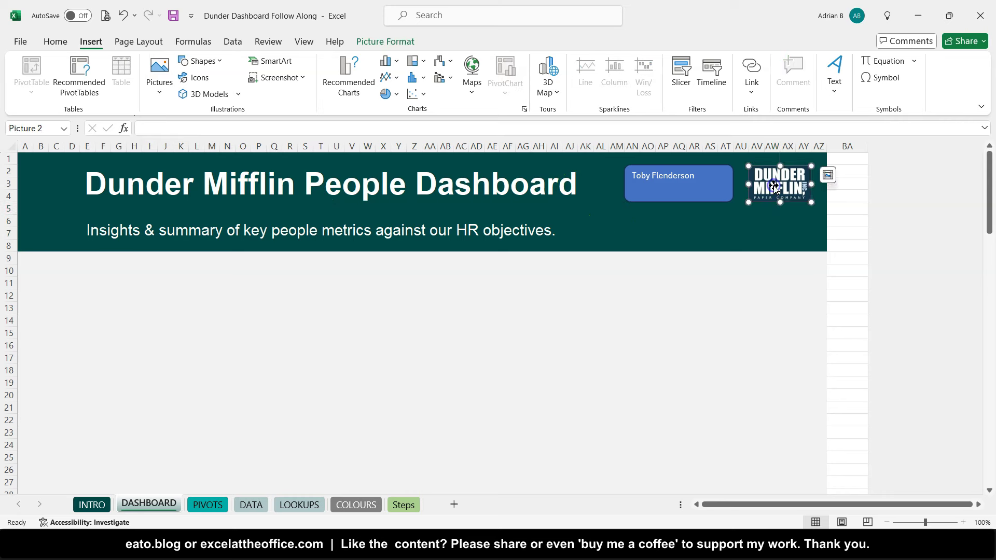
right_click(774, 185)
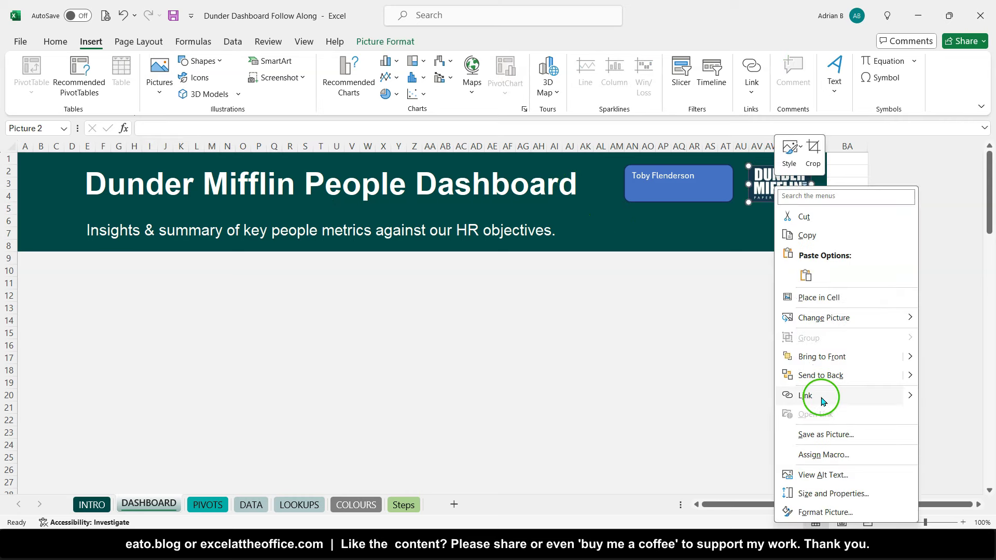
click(735, 235)
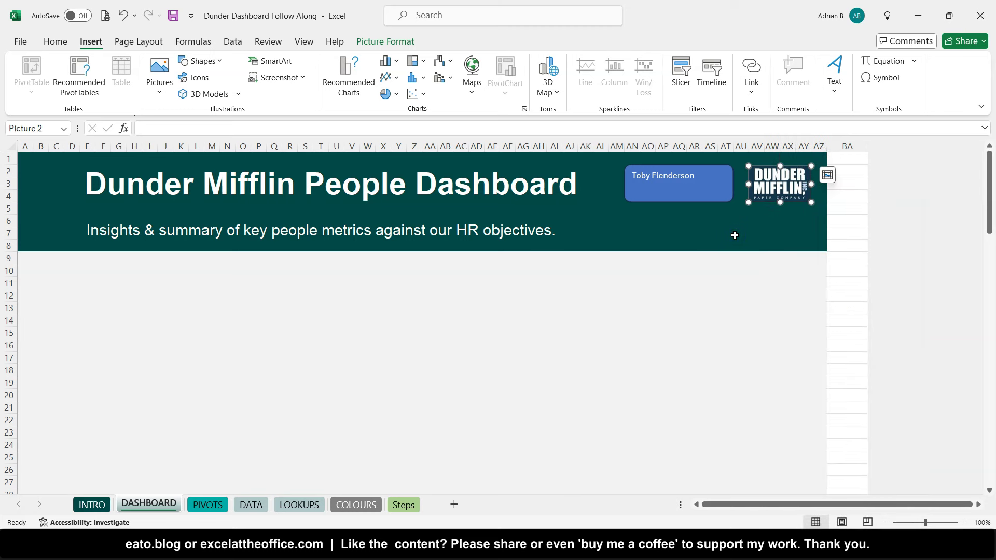
Step: Add "Human Resources" as a second line in the name shape and fill the shape with the recently used teal
click(694, 178)
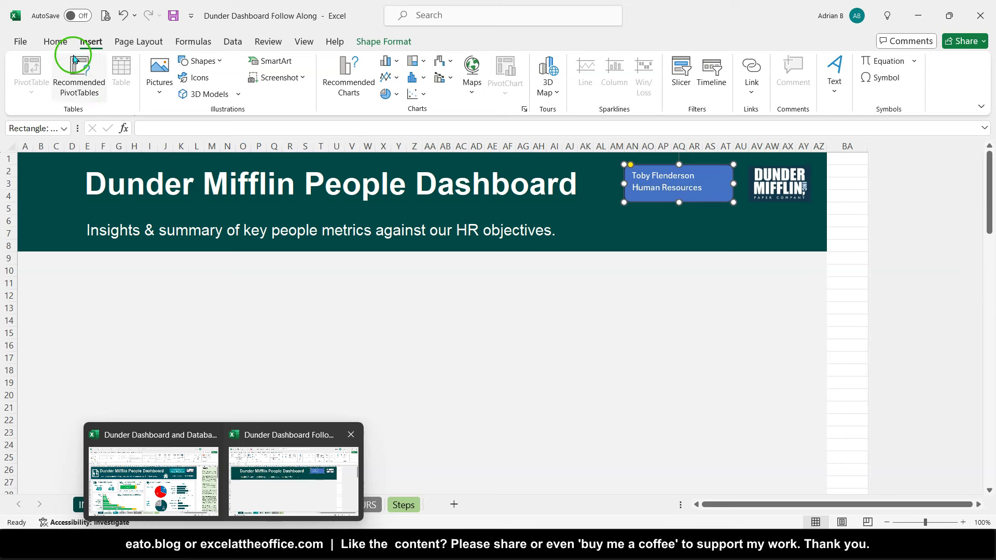
click(57, 44)
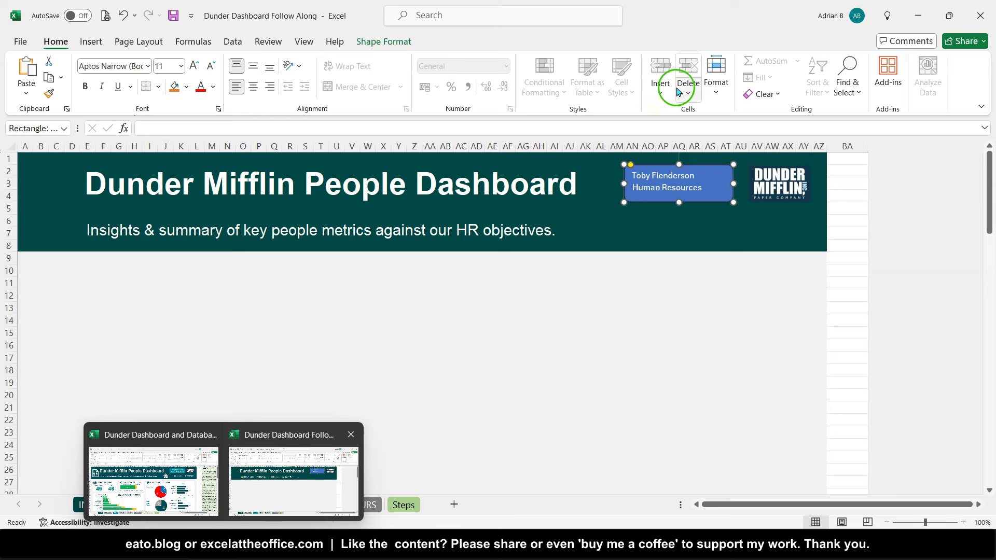
click(186, 87)
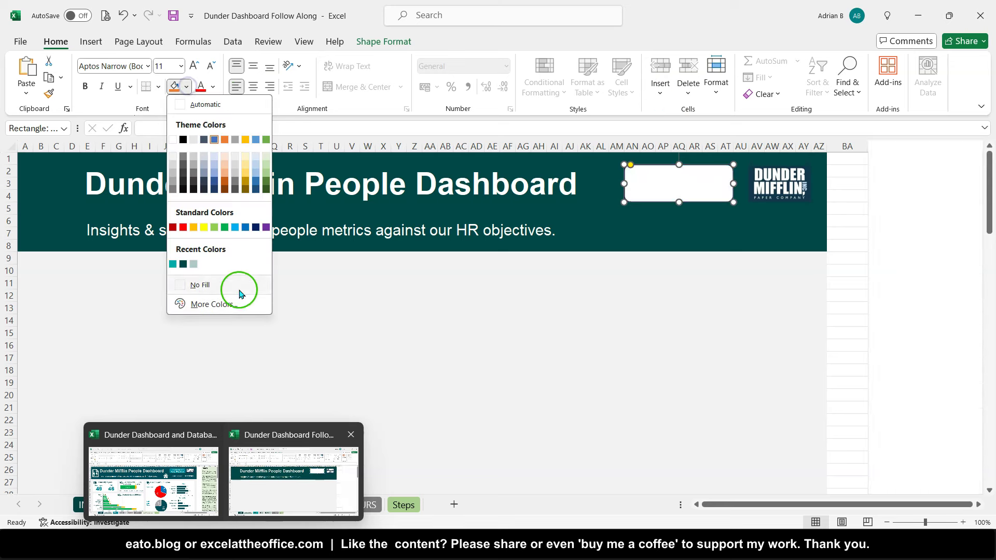
click(173, 265)
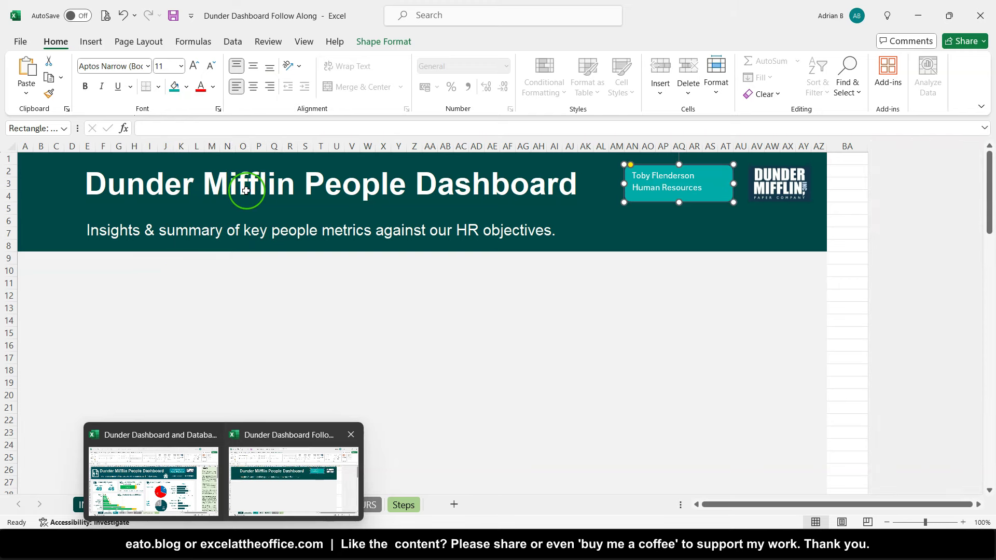
Step: Remove the outline from the teal name shape
click(395, 46)
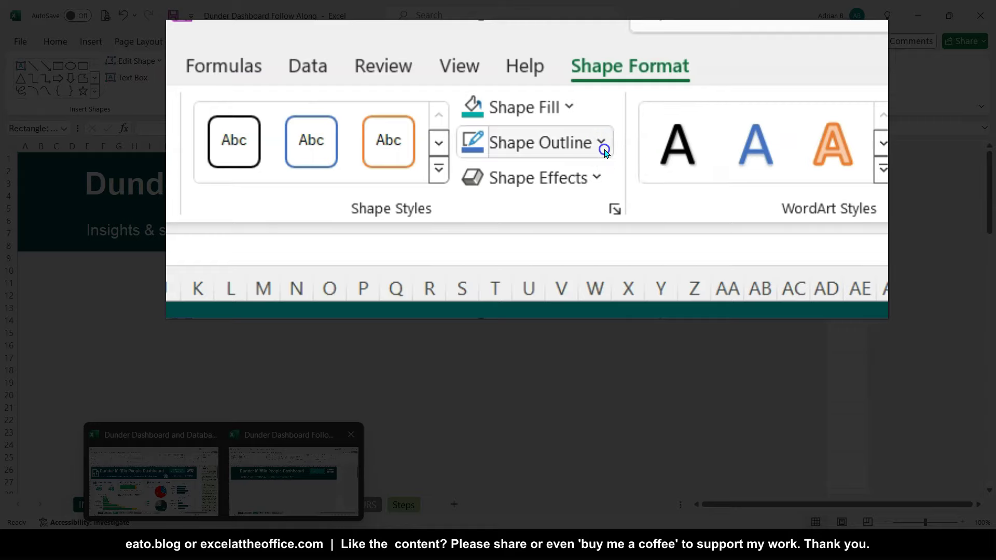
click(372, 78)
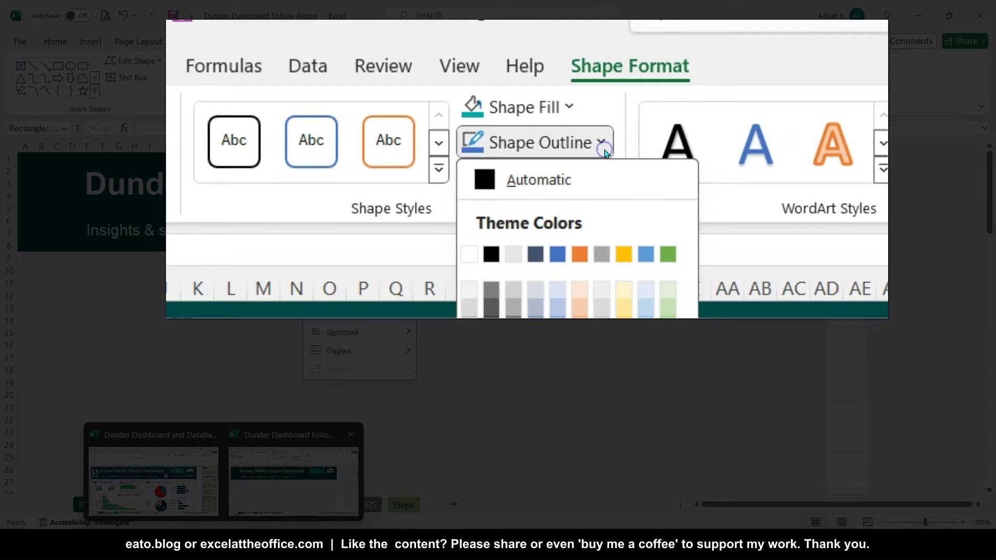
click(349, 277)
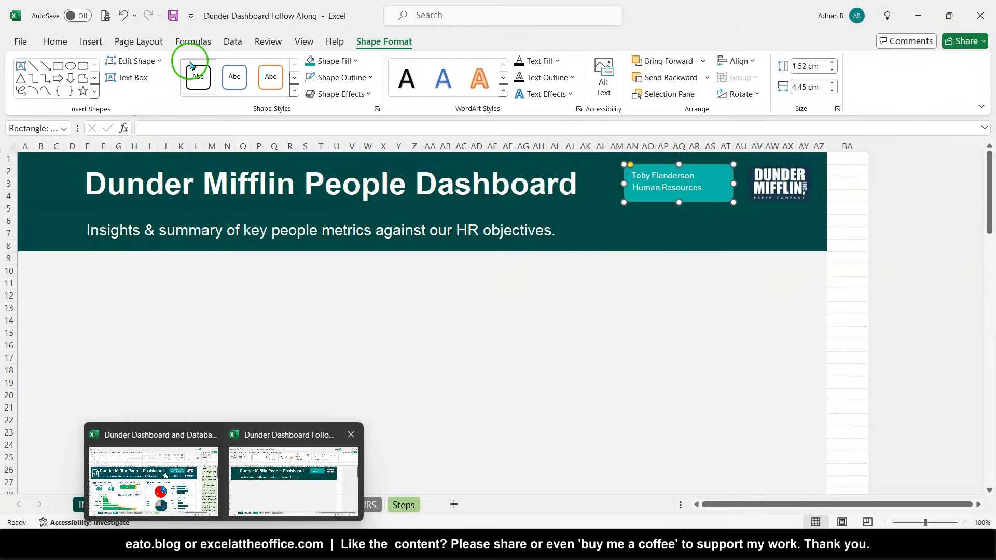
click(52, 40)
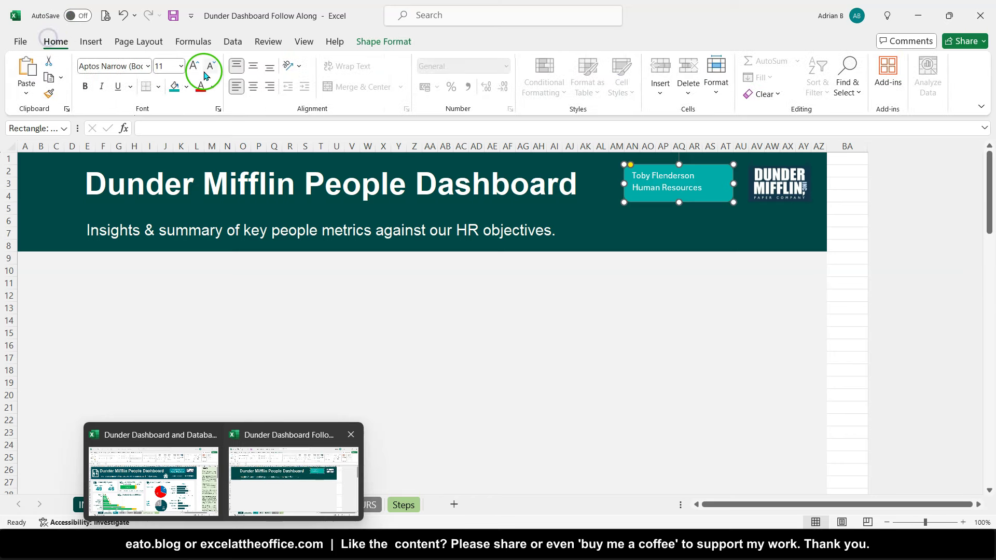
Step: Format the text of the contact name shape in bold Arial at size 14
click(148, 66)
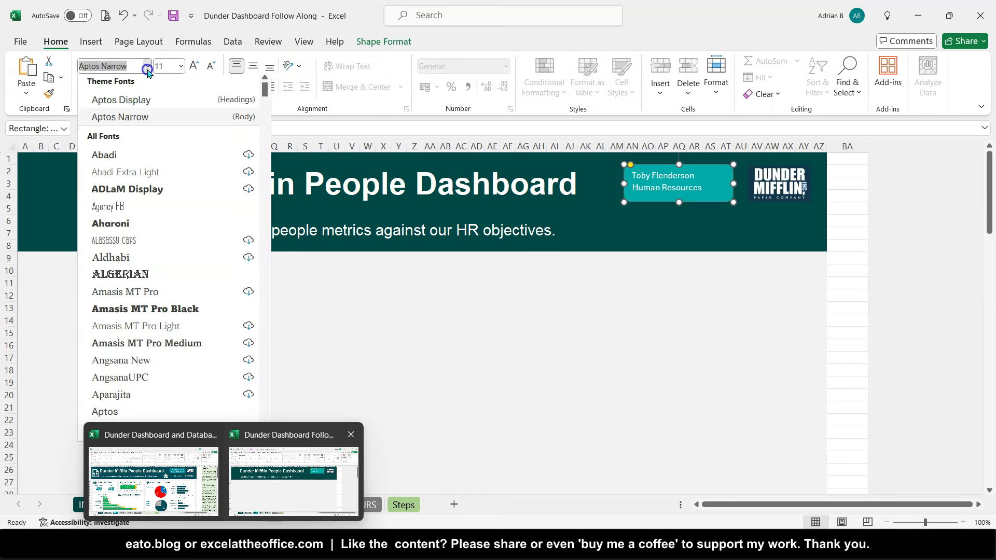
scroll(126, 242, down, 12)
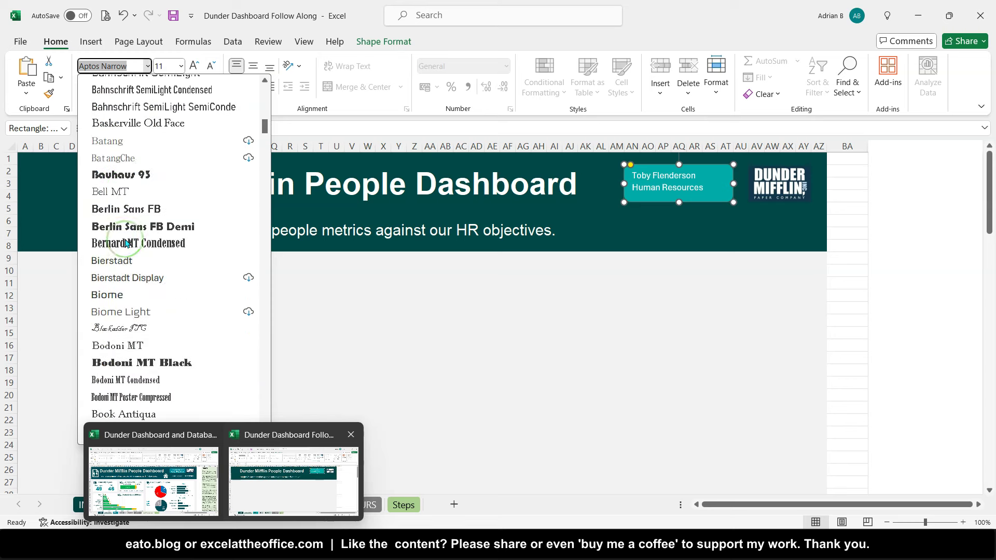
scroll(125, 240, up, 2)
click(124, 239)
click(192, 64)
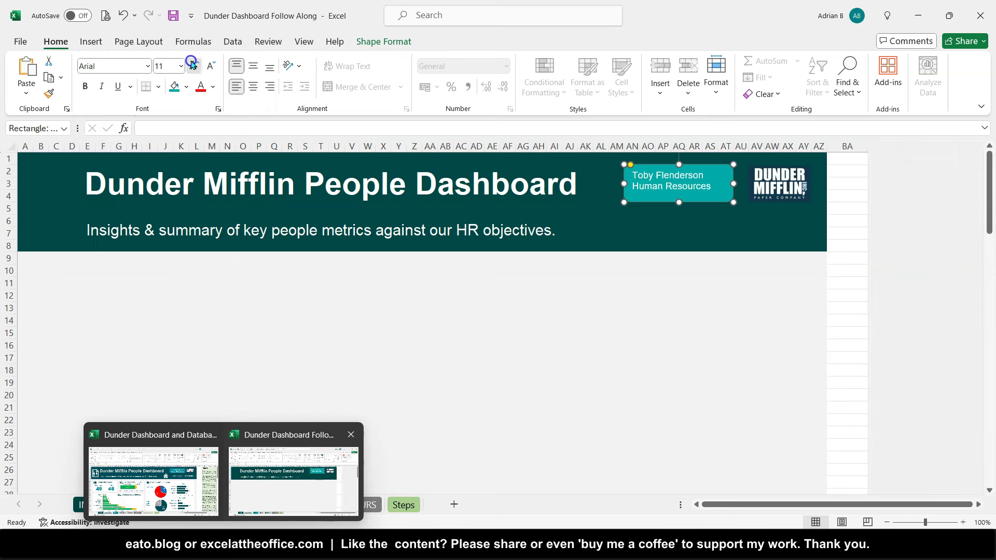
click(191, 62)
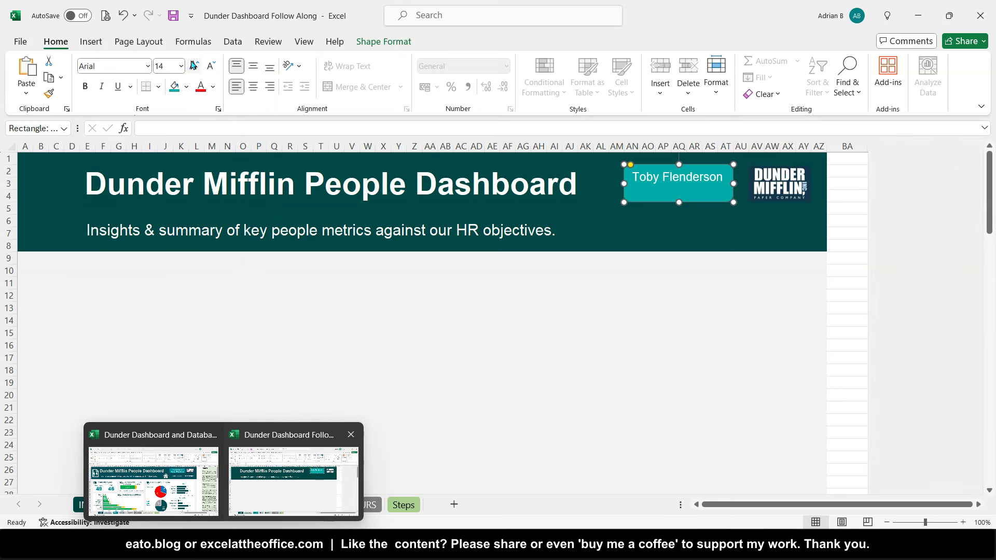
click(86, 89)
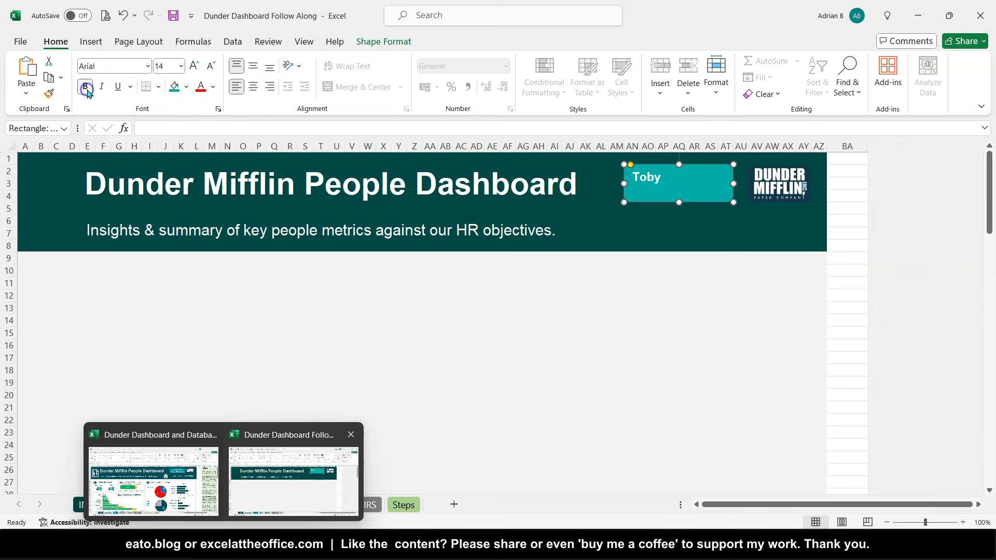
Step: Widen the contact name shape leftwards to column AM and centre its text vertically and horizontally
drag(640, 188, 615, 185)
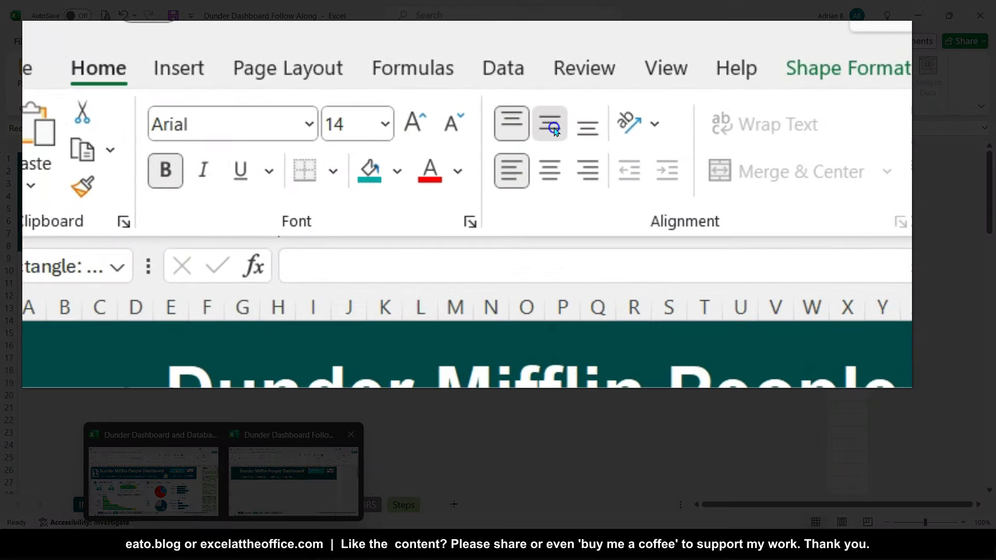
click(254, 68)
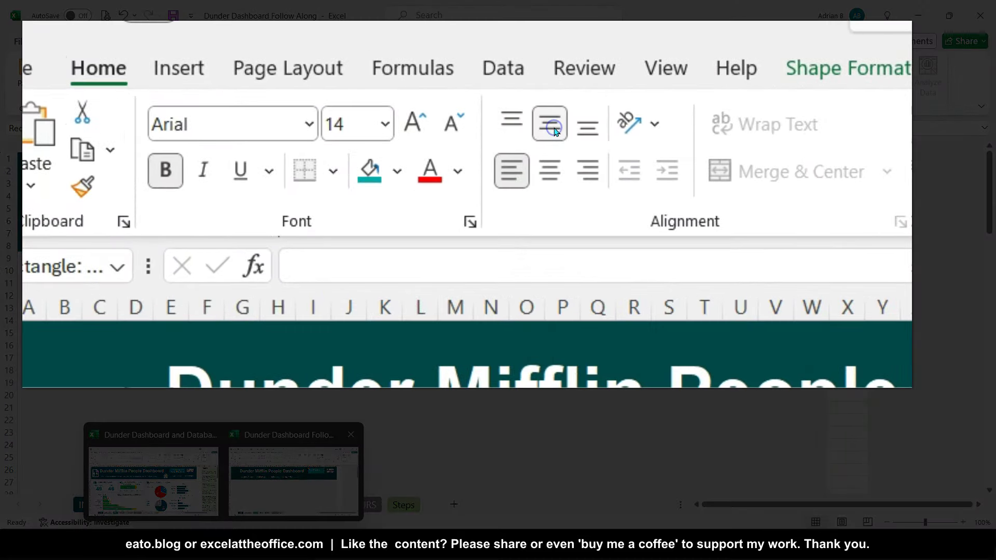
click(551, 180)
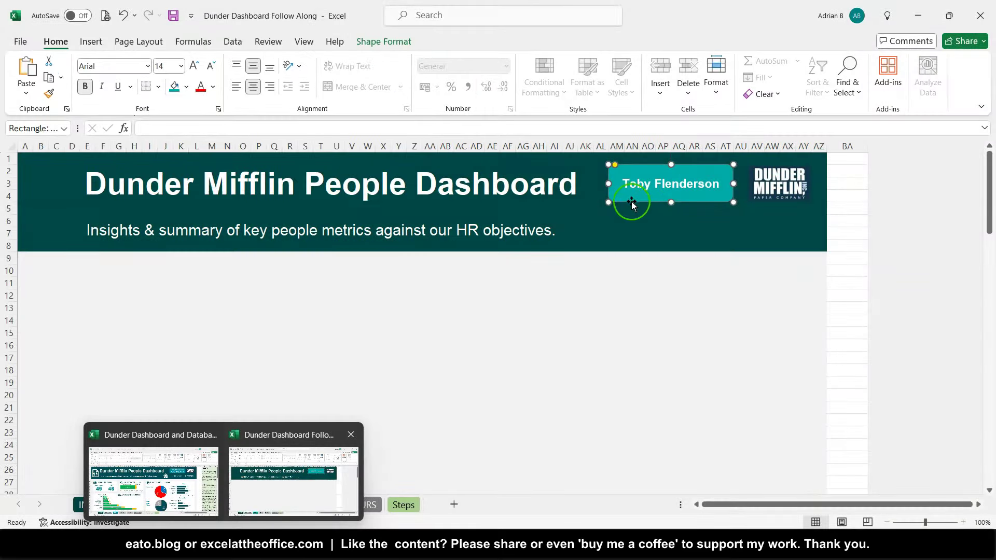
Step: Reduce the contact name shape's text size to 12 so both lines fit
click(632, 203)
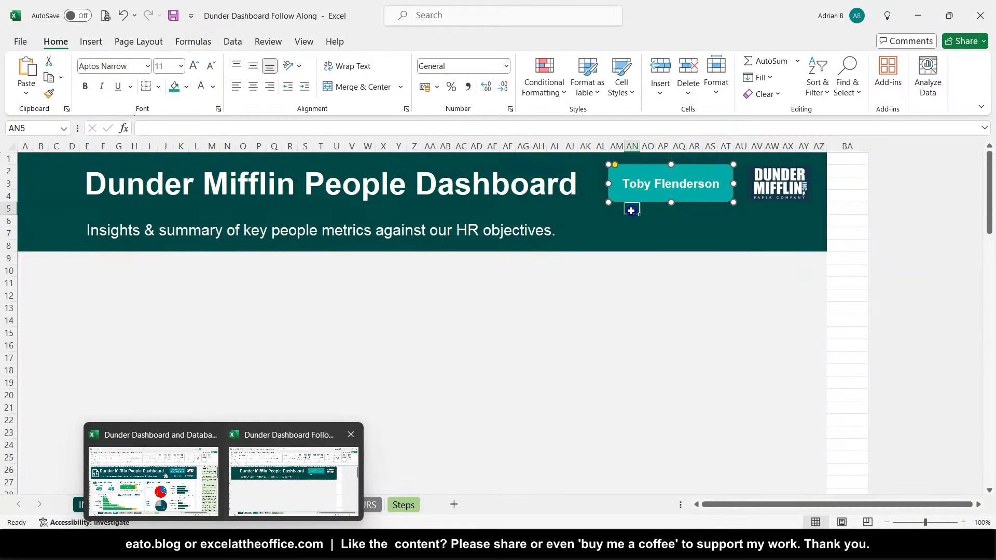
click(638, 196)
click(213, 99)
click(210, 67)
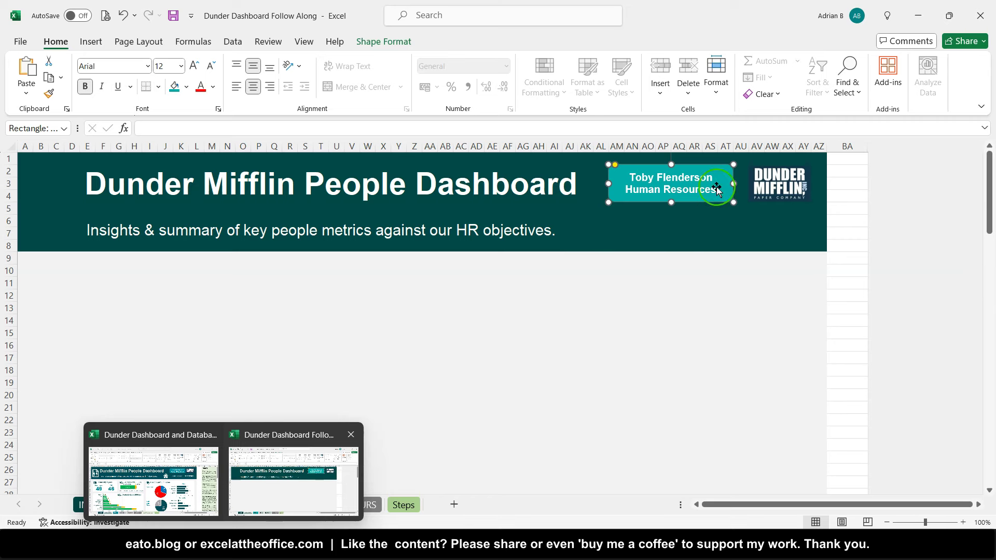
click(149, 183)
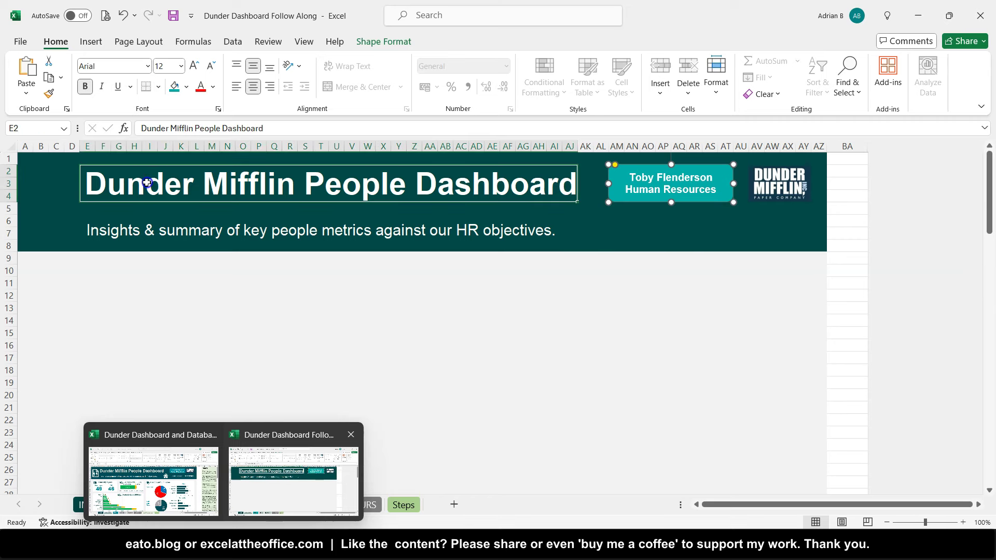
click(146, 216)
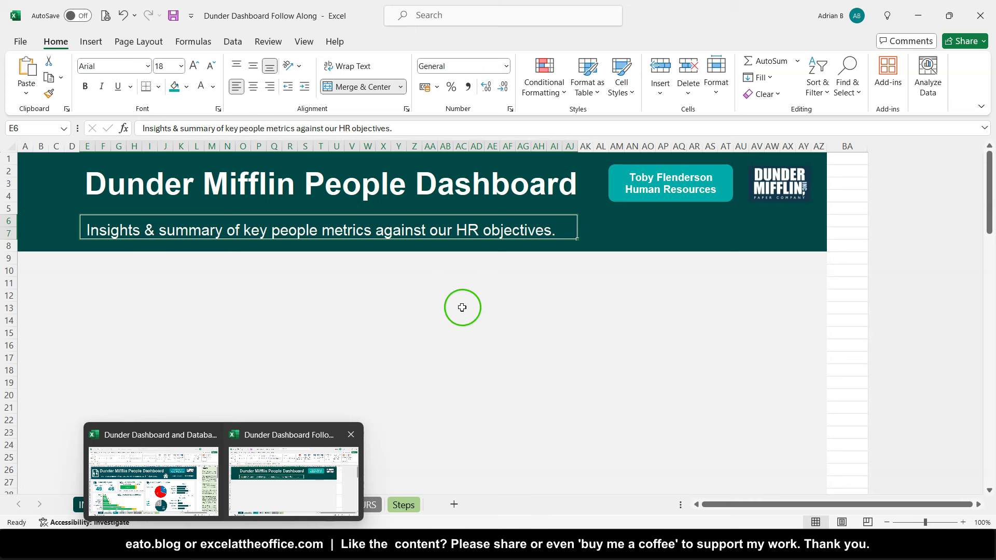
Step: Merge and centre cells AM6:AT7 below the contact name shape and enter "Last Updated:"
click(663, 233)
drag(732, 232, 620, 225)
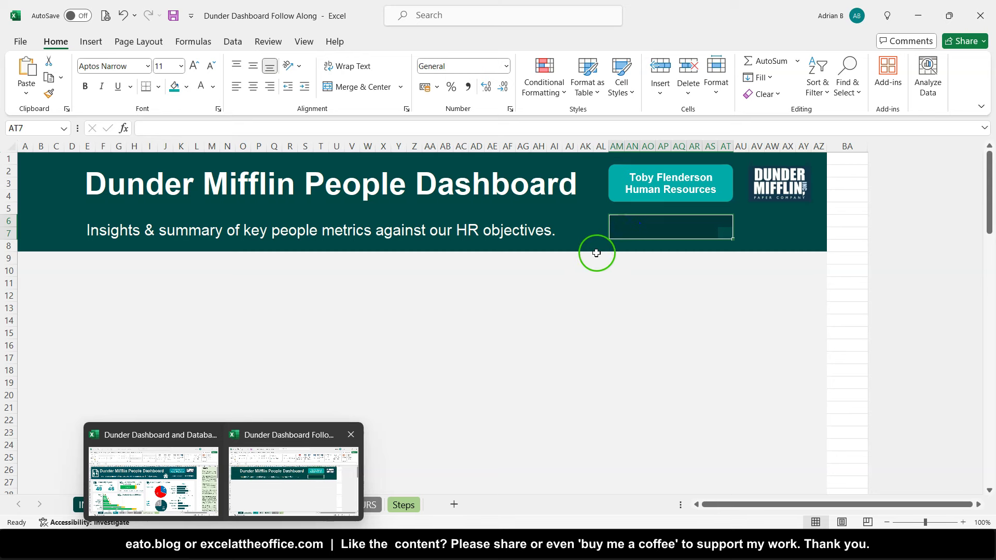
click(352, 89)
text(Last Updated:)
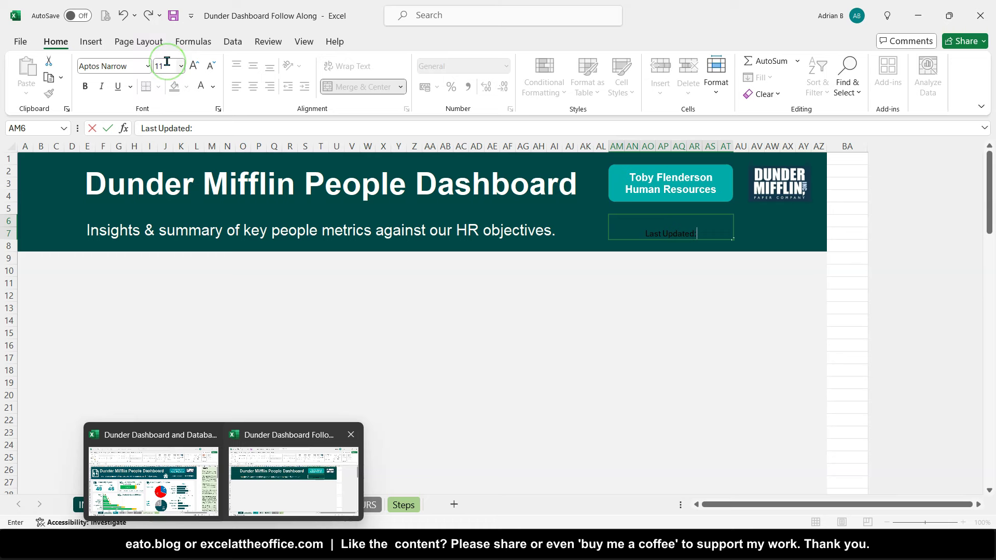
key(Return)
key(Up)
Step: Set the font of the entire DASHBOARD sheet to Arial
click(147, 66)
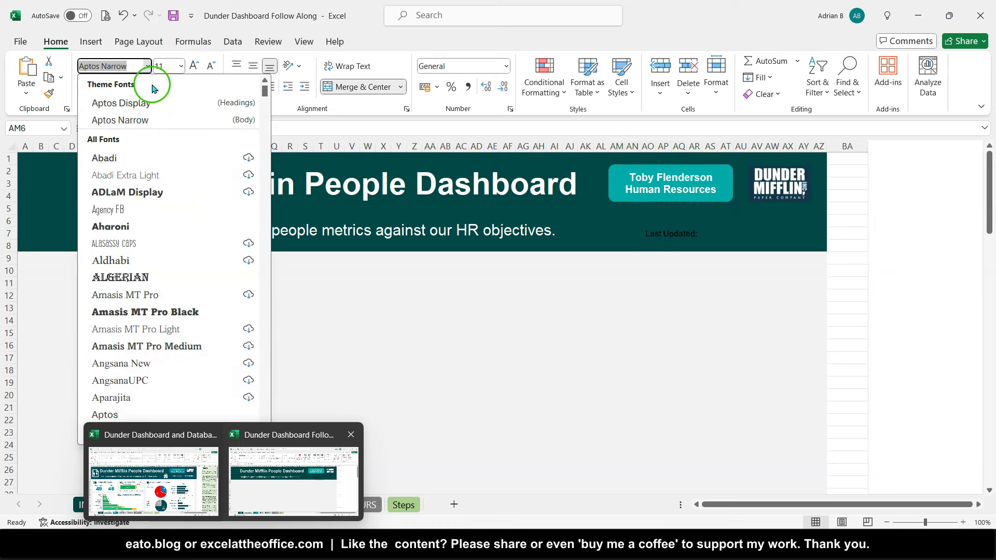
click(145, 66)
click(30, 157)
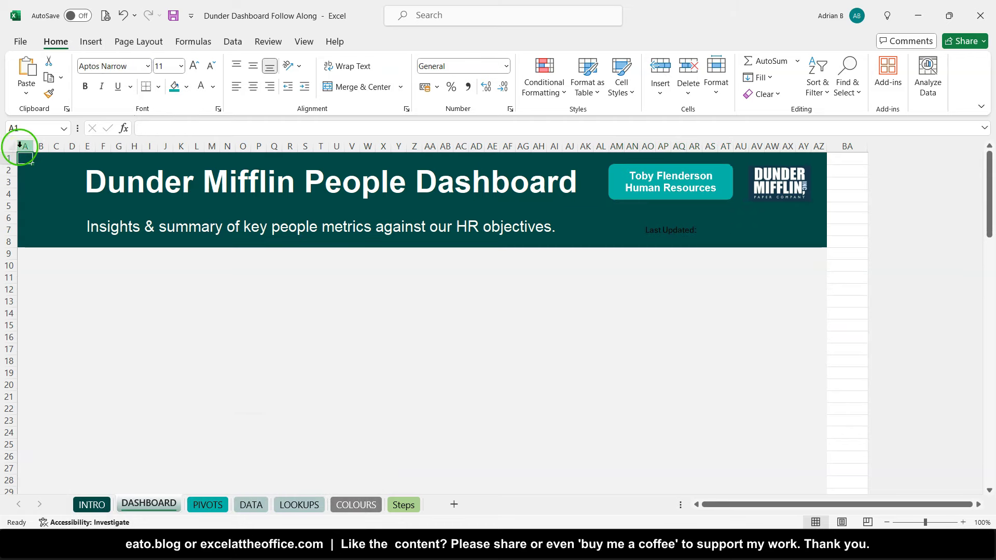
click(11, 146)
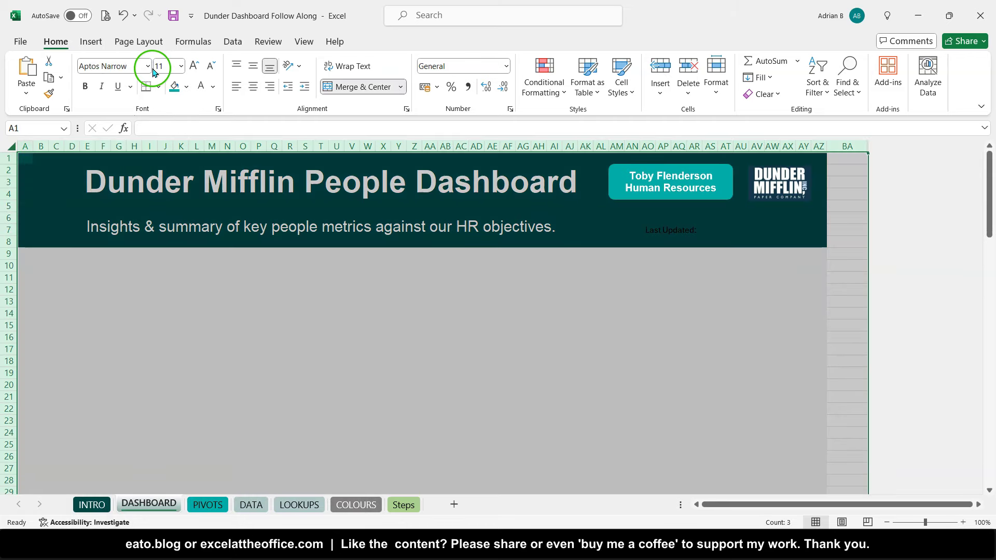
click(149, 67)
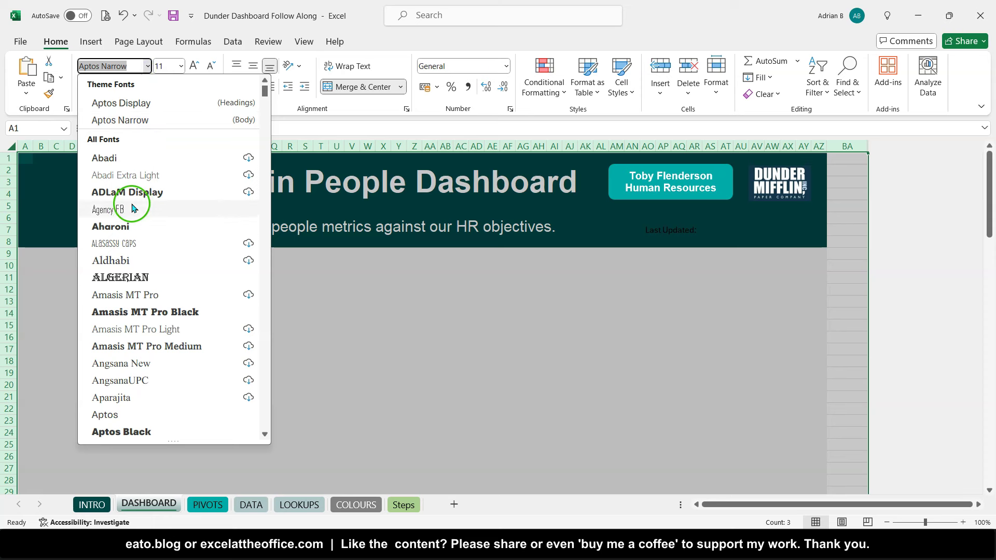
scroll(138, 249, down, 3)
click(128, 379)
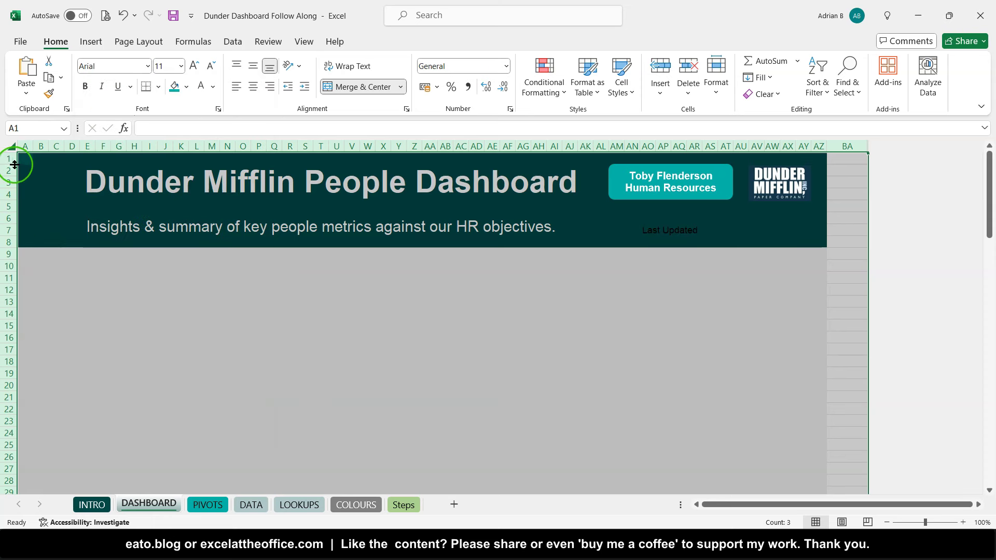
Step: Examine the DASHBOARD sheet down to its last row and preview how it prints
drag(8, 159, 9, 465)
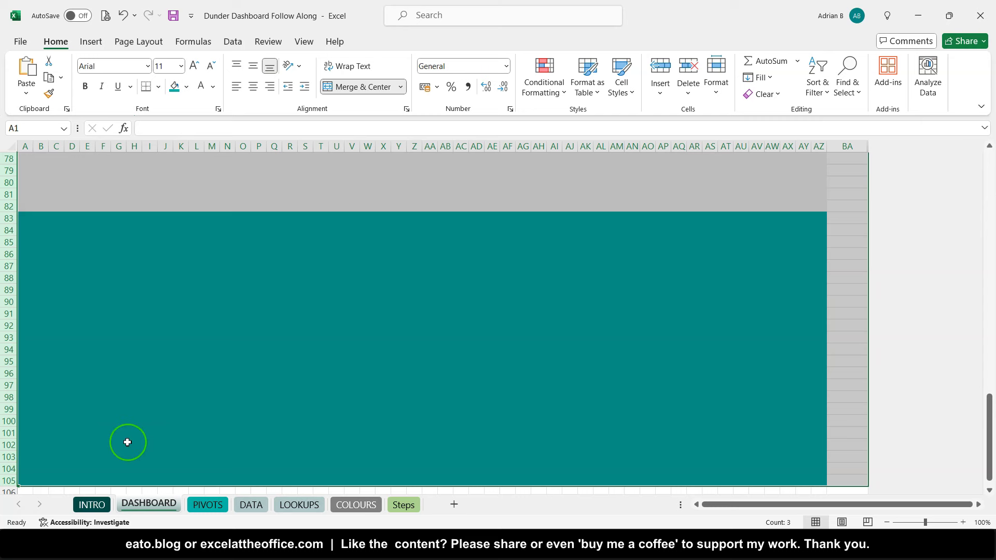
scroll(218, 341, up, 20)
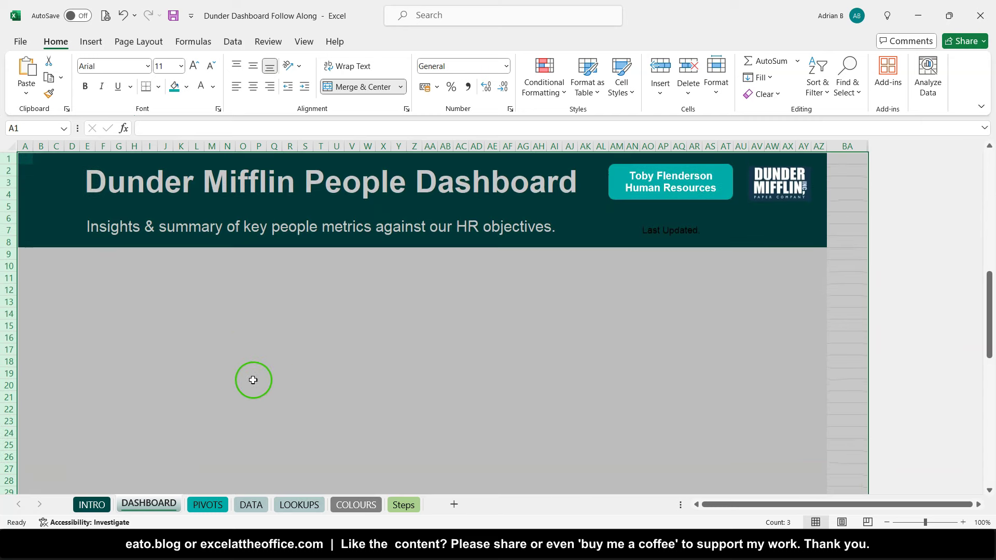
click(24, 159)
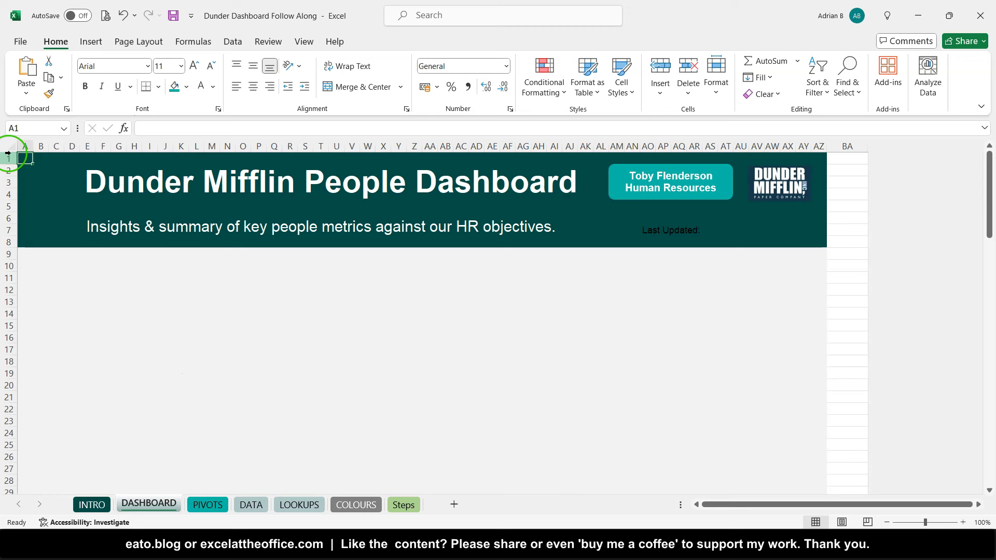
click(106, 17)
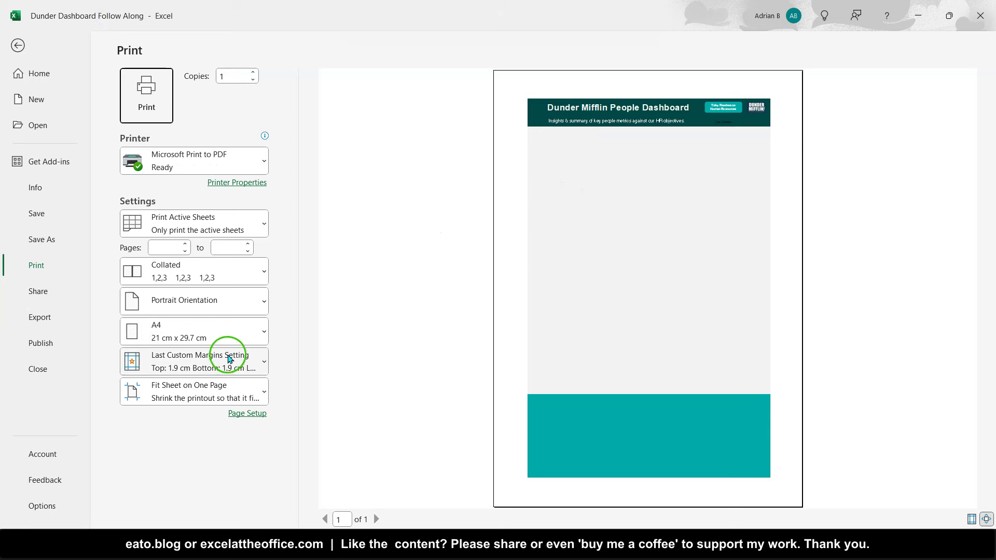
key(Escape)
Step: Make the "Last Updated:" text white and enlarge it to size 18
click(645, 228)
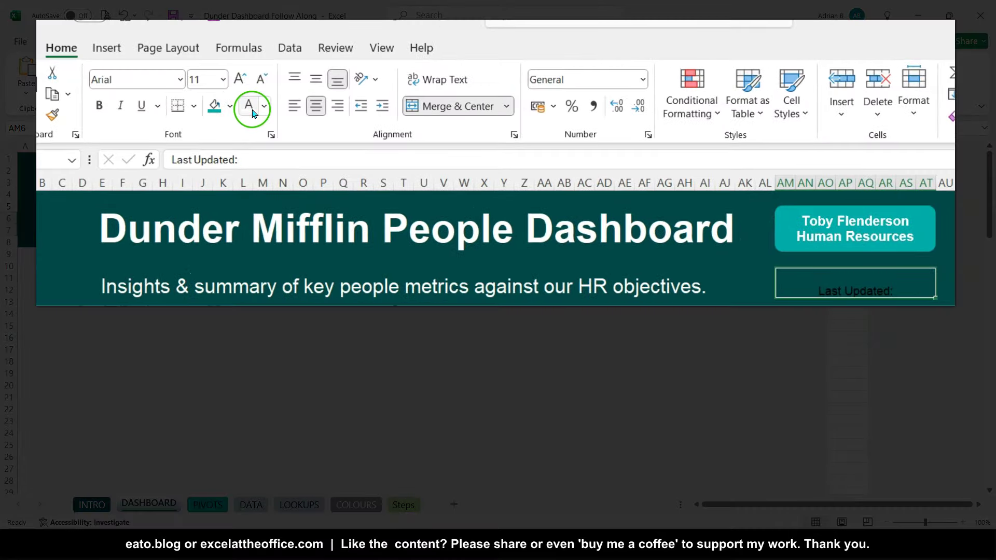
click(202, 89)
click(241, 78)
click(242, 79)
click(241, 79)
click(242, 79)
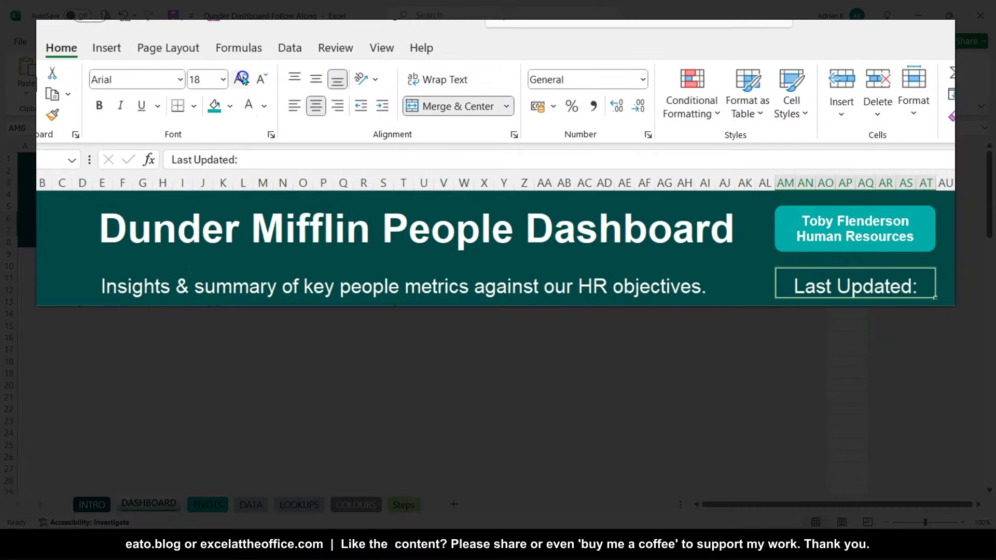
Step: Centre the "Last Updated:" text horizontally and vertically in its merged cell
click(337, 106)
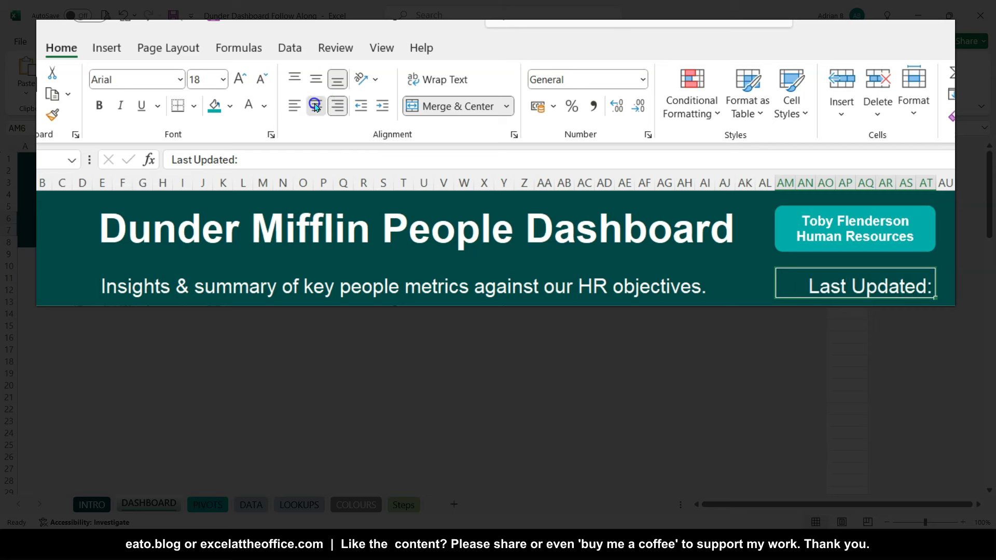
click(316, 106)
click(316, 81)
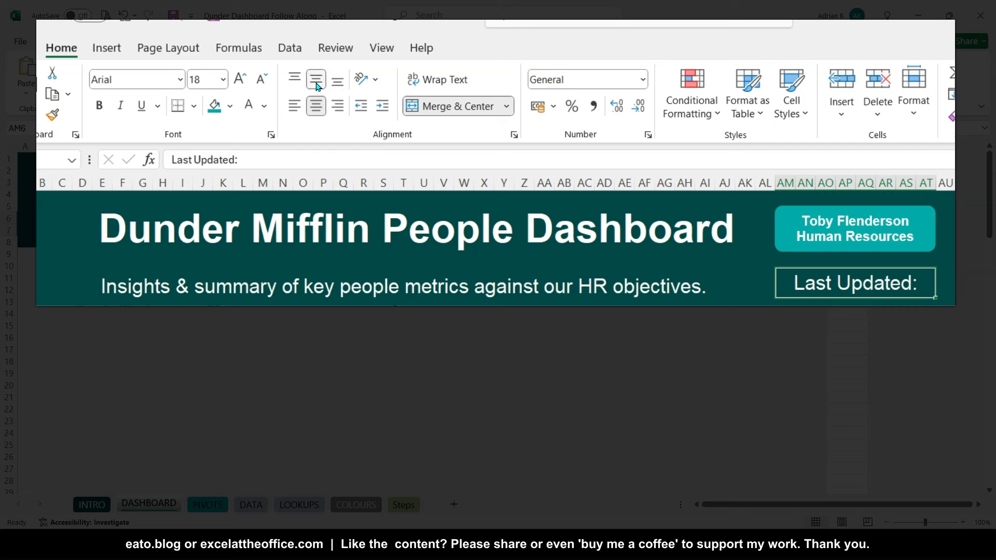
Step: Merge cells AU6:AZ7 and enter today's date, 20/06/2024, aligned left and vertically centred
click(953, 272)
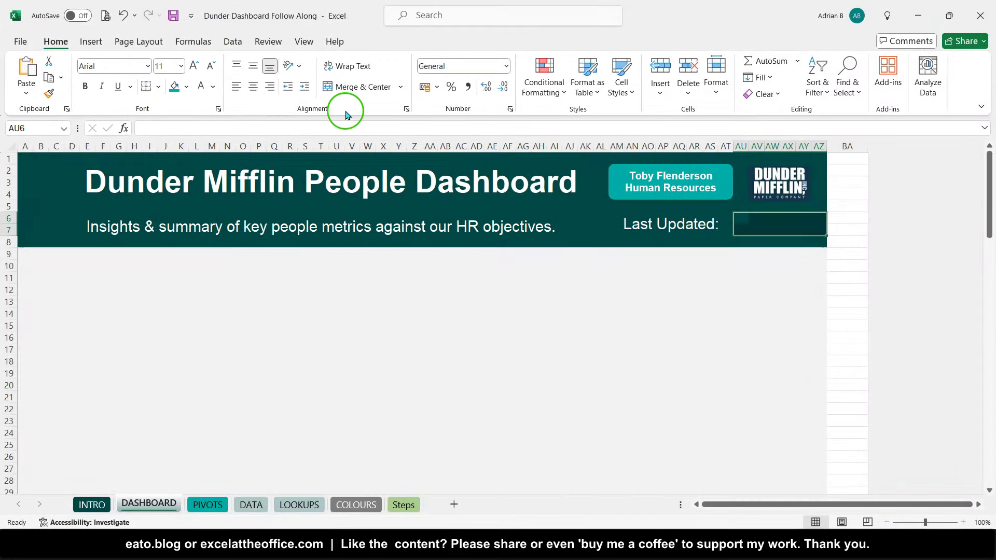
click(356, 87)
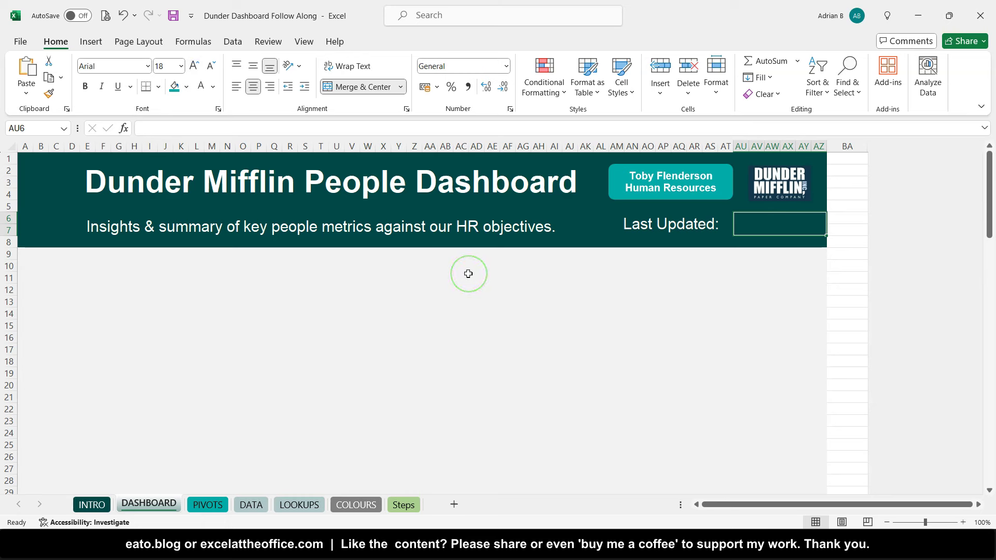
key(ctrl+semicolon)
key(ctrl+Return)
click(256, 68)
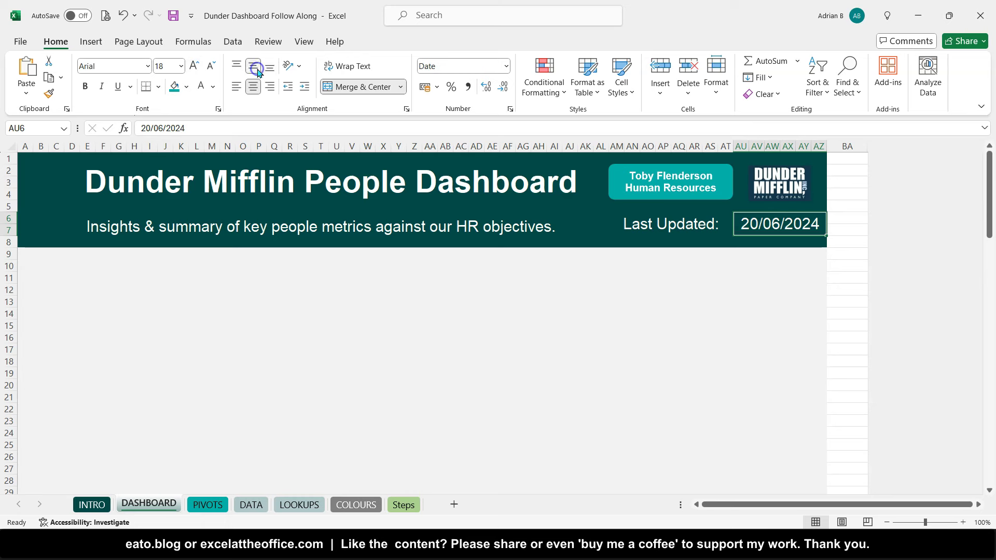
click(239, 89)
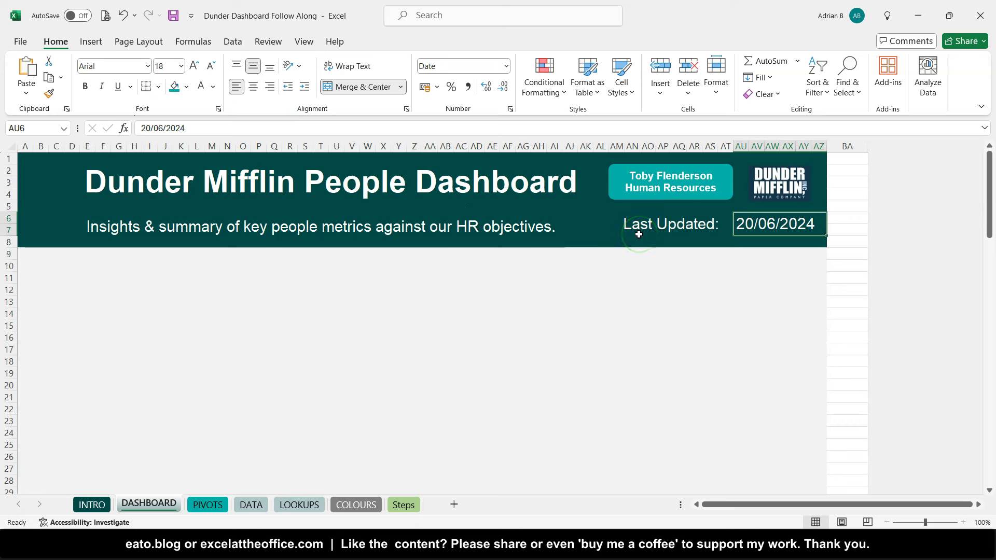
Step: Switch to the finished "Dunder Dashboard and Database" workbook and examine the people icon beside the dashboard title
click(24, 166)
click(37, 171)
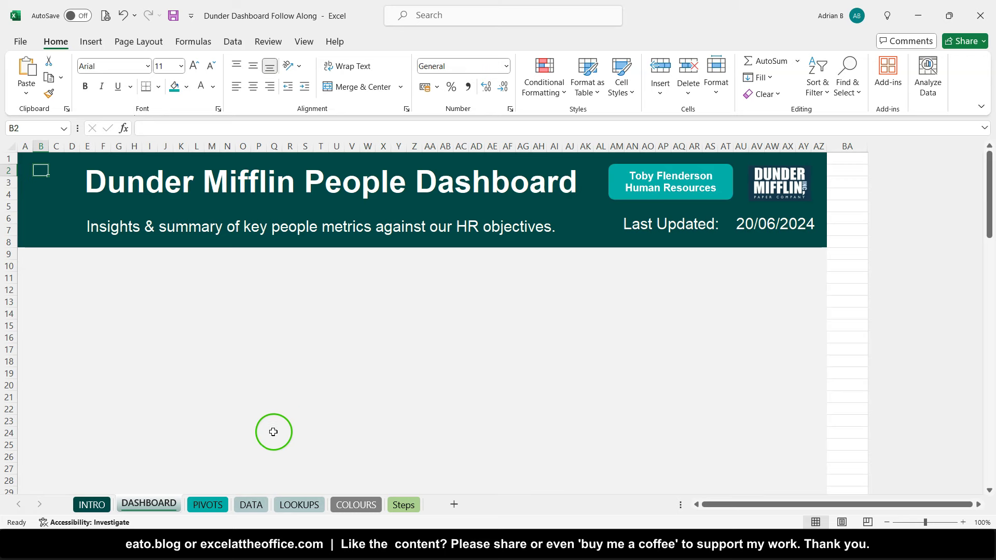
mouse_move(229, 552)
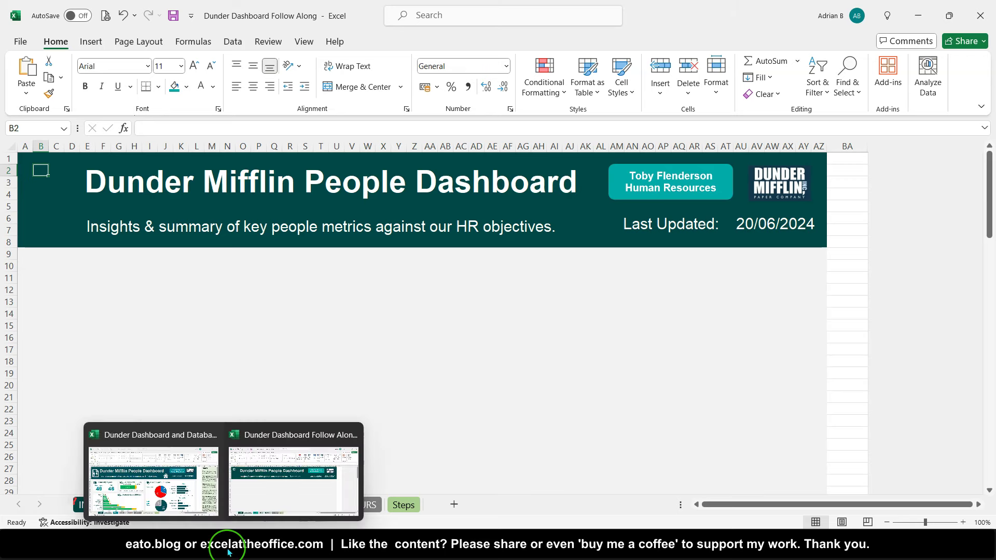
click(154, 480)
click(60, 168)
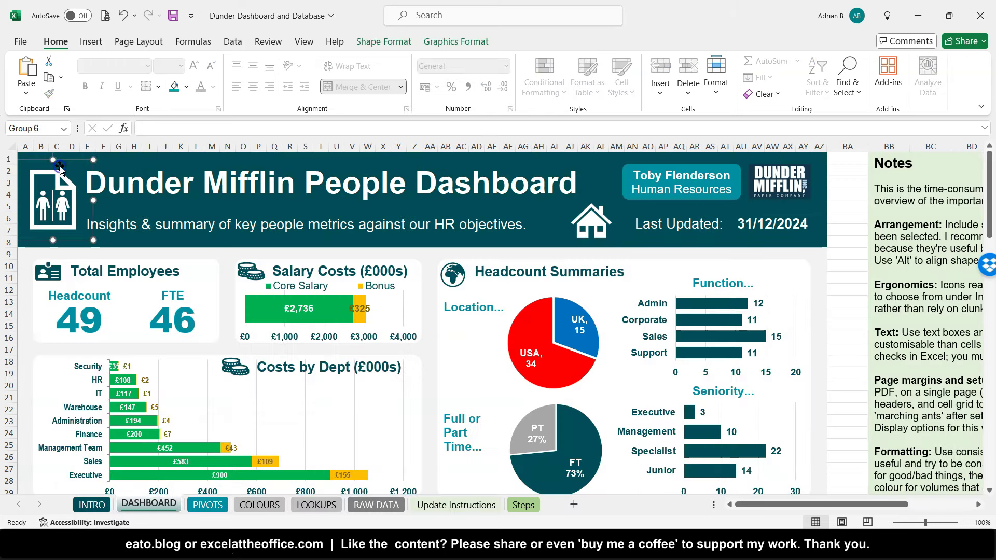
click(54, 204)
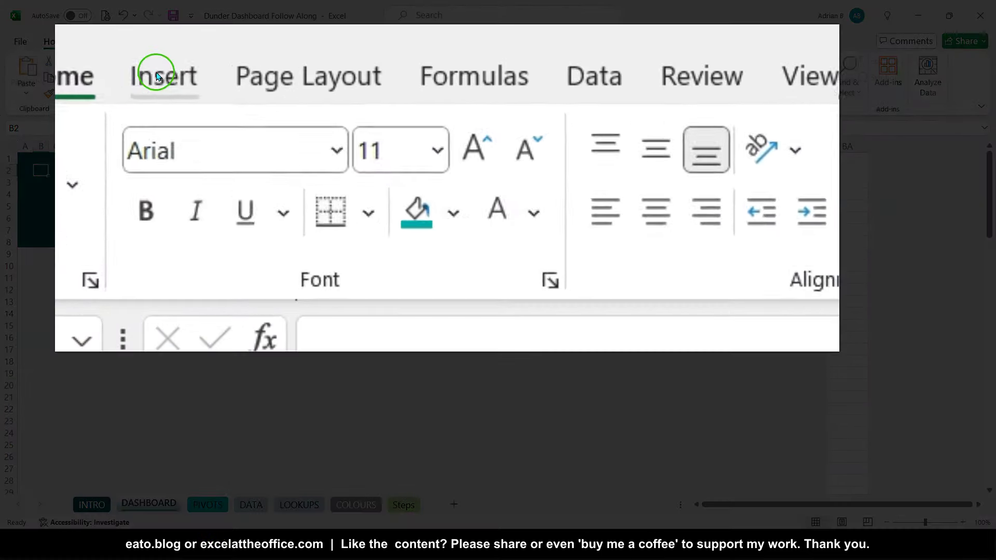
Step: Insert two stock icons: the bold blank page found under "paper" and the solid man-and-woman icon found under "people"
click(89, 42)
click(506, 186)
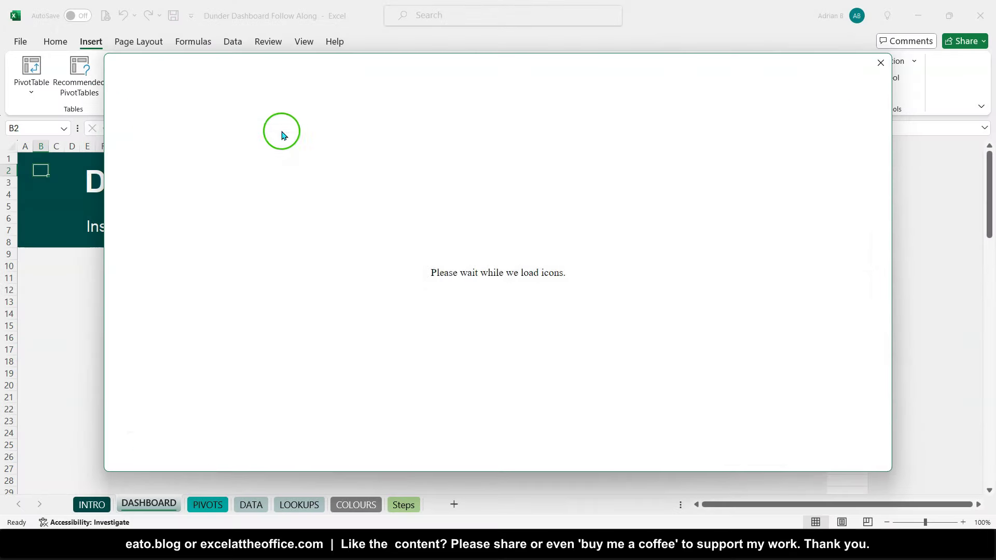
text(p)
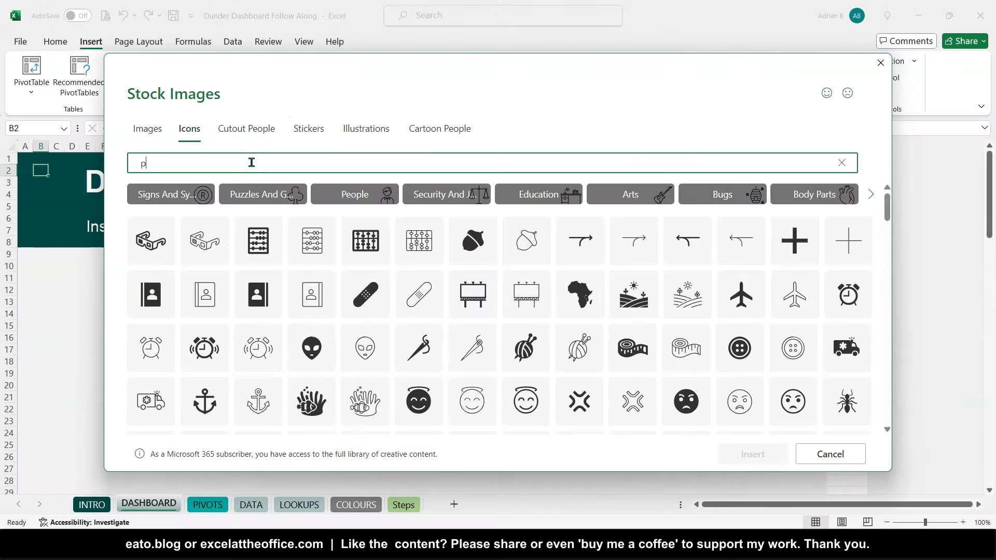
text(aper)
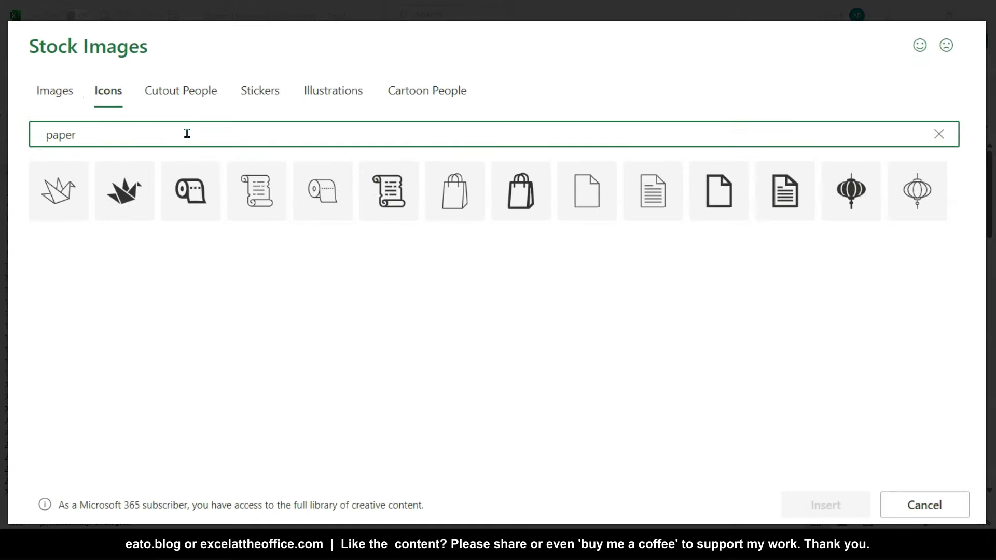
click(736, 179)
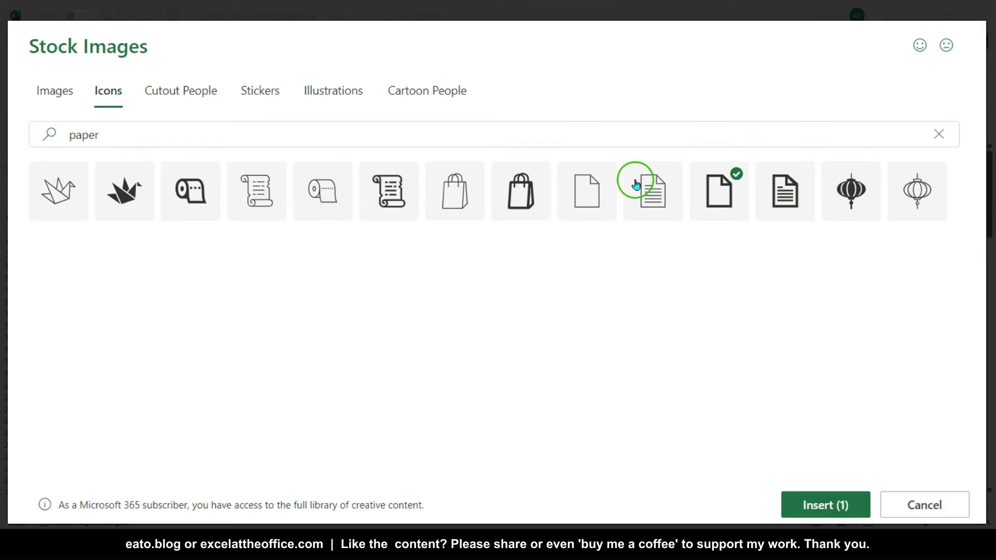
double_click(307, 130)
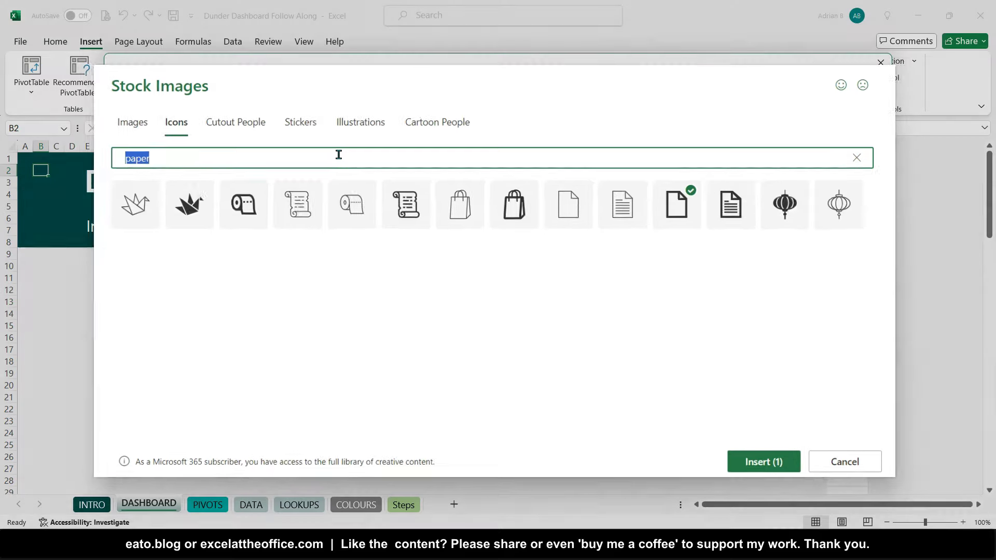
text(peop)
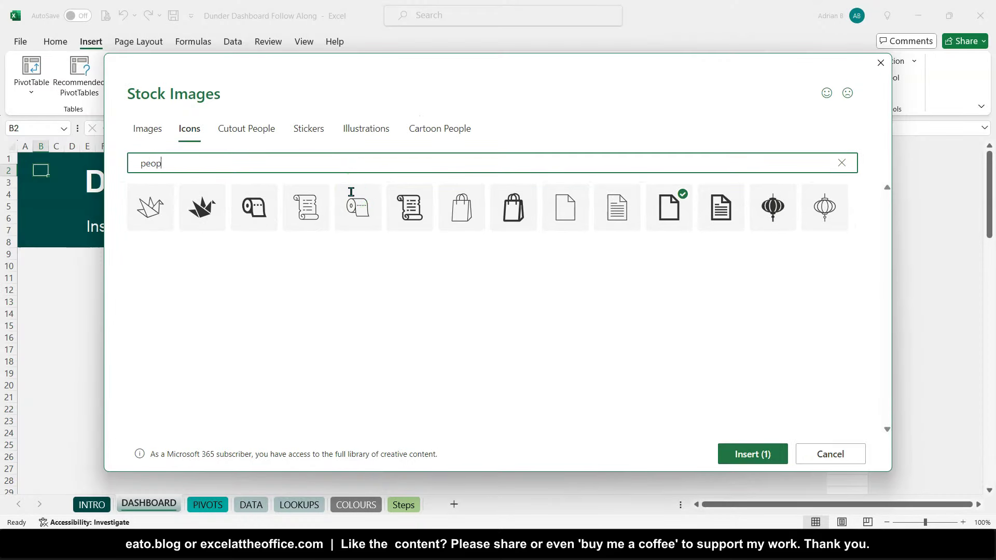
text(le)
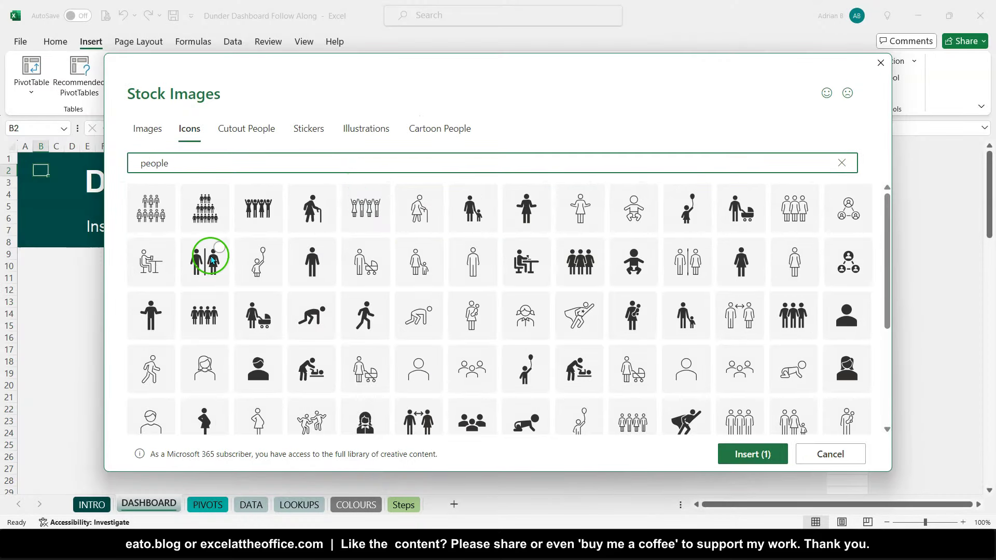
click(217, 258)
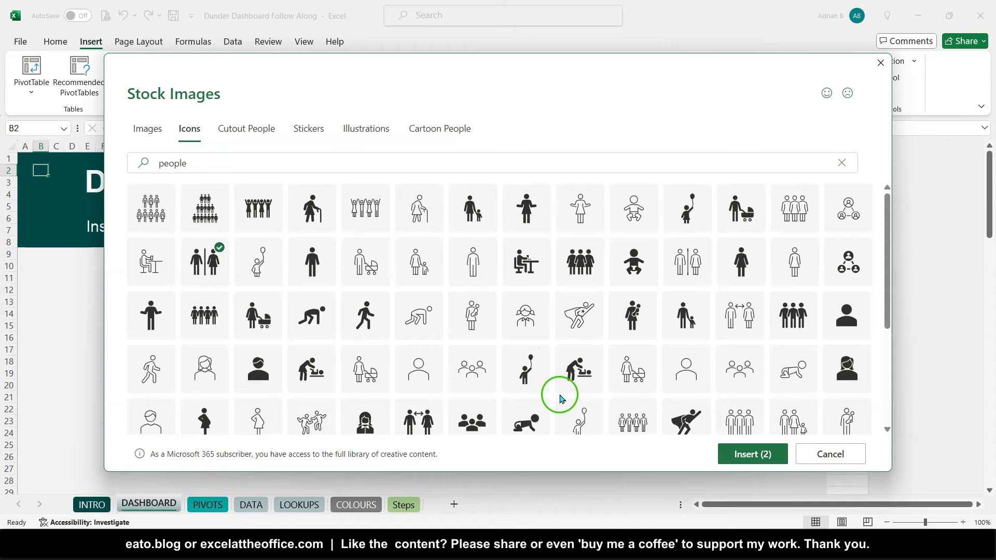
click(752, 454)
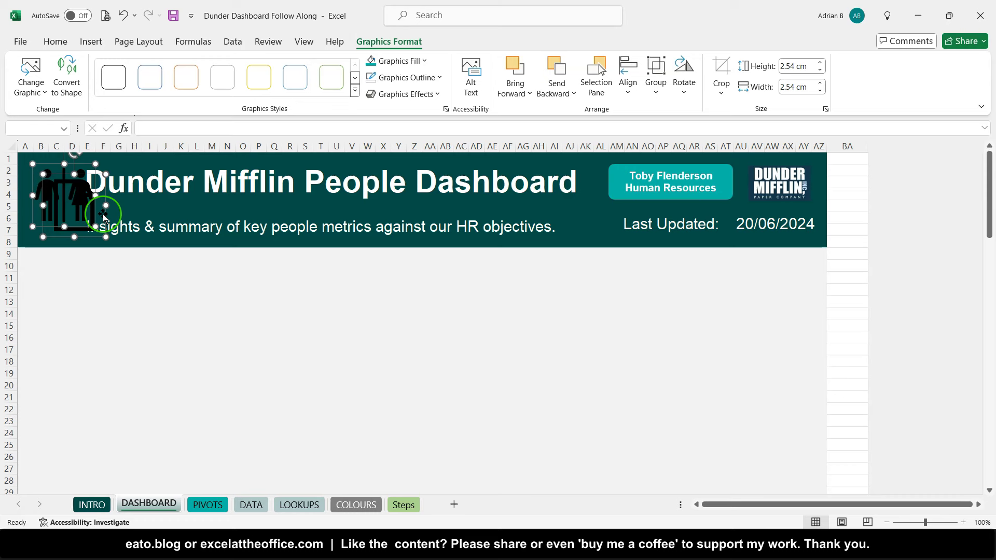
Step: Separate the two overlapping icons by moving the page and the people icon to the empty area below the header
click(87, 278)
click(85, 237)
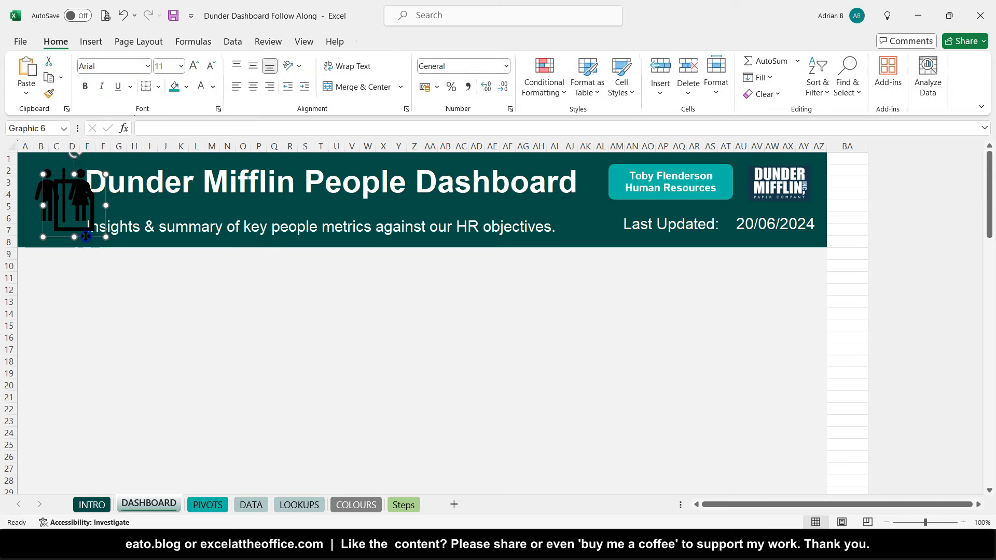
drag(86, 237, 917, 297)
drag(801, 286, 821, 326)
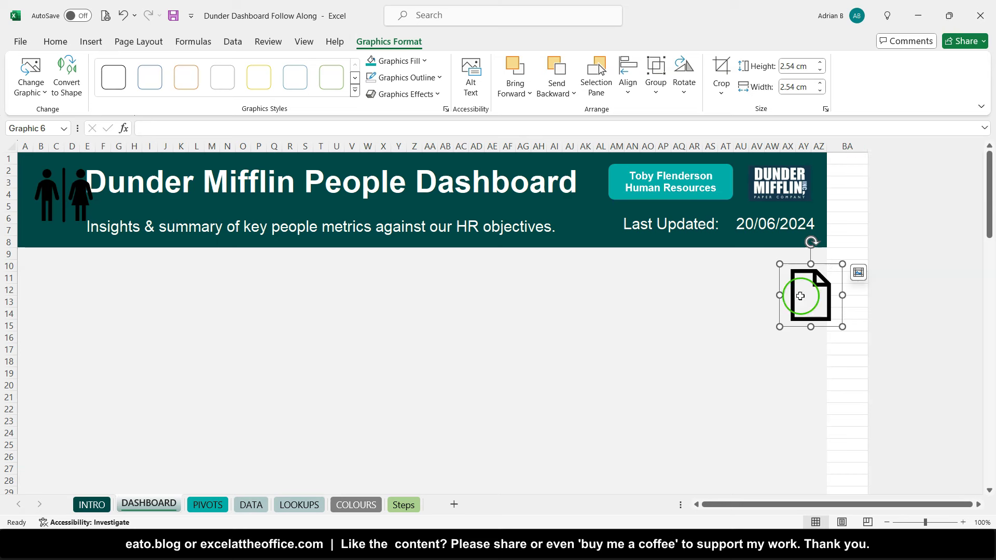
drag(829, 263, 808, 274)
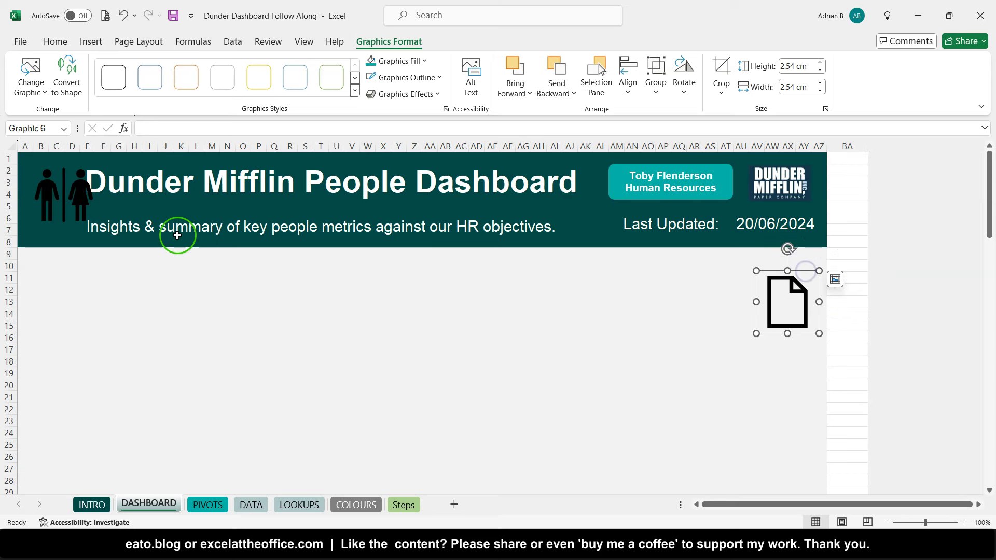
drag(78, 196, 682, 310)
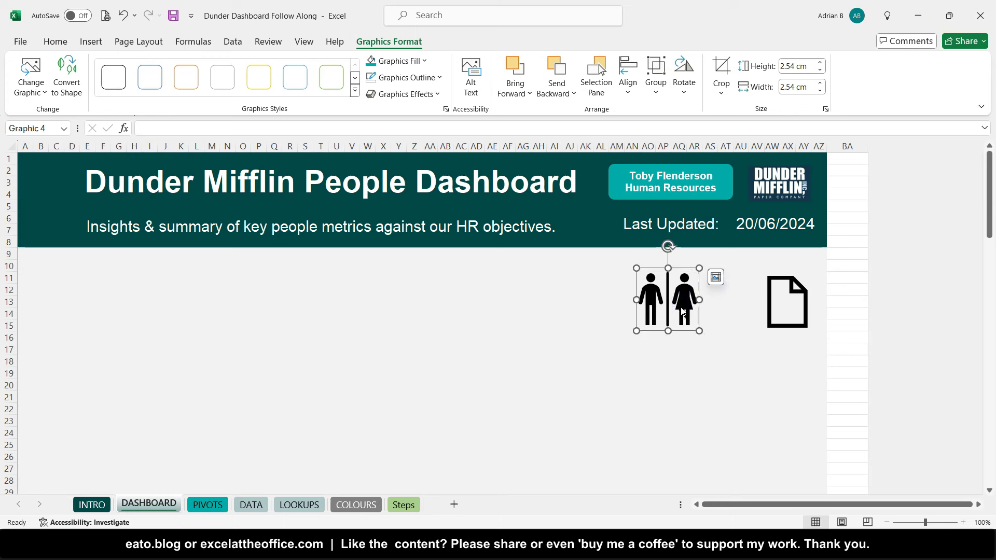
Step: Move the page icon into the header before the dashboard title and enlarge it to about 3.03 cm square
click(770, 321)
click(805, 292)
drag(805, 293, 64, 182)
drag(79, 225, 89, 241)
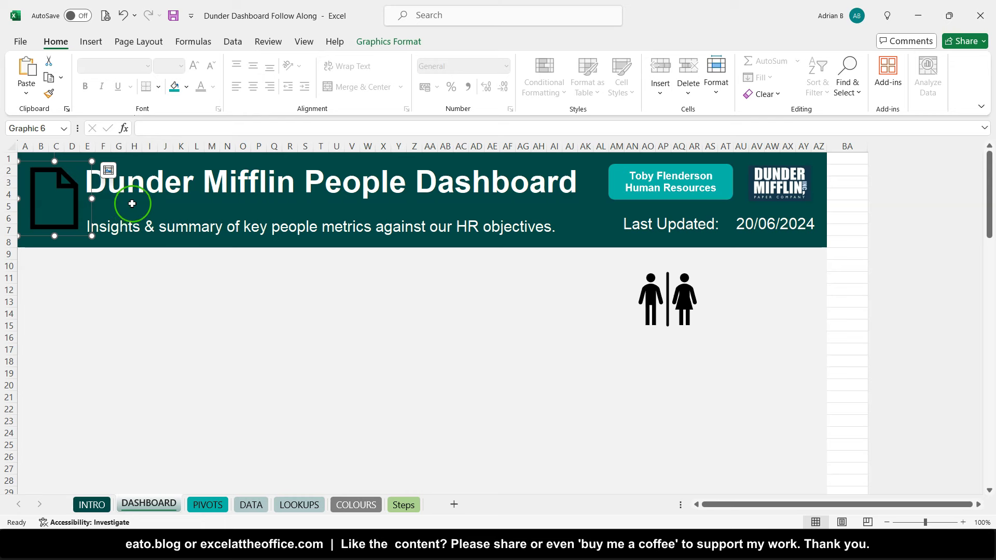
Step: Fill both the page icon and the people icon with white
click(378, 44)
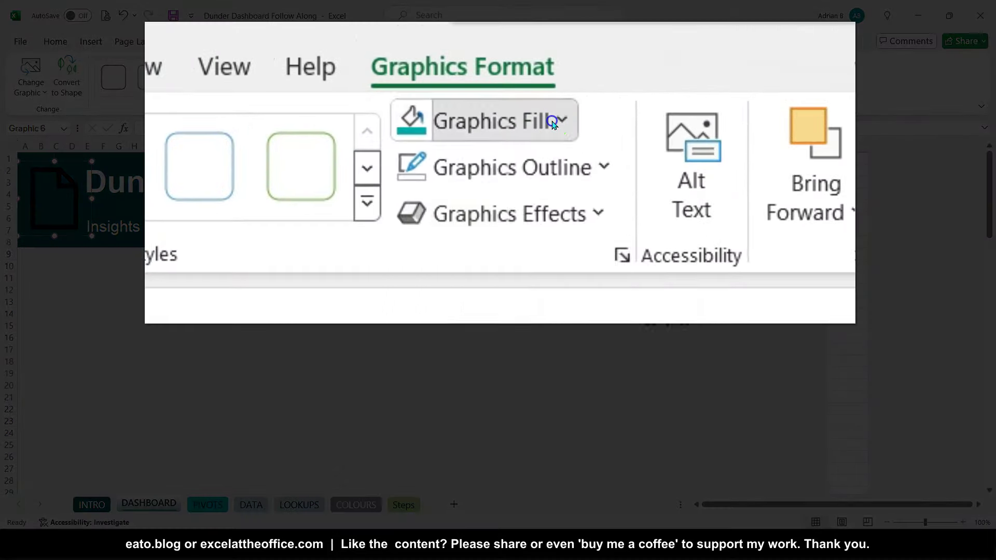
click(459, 77)
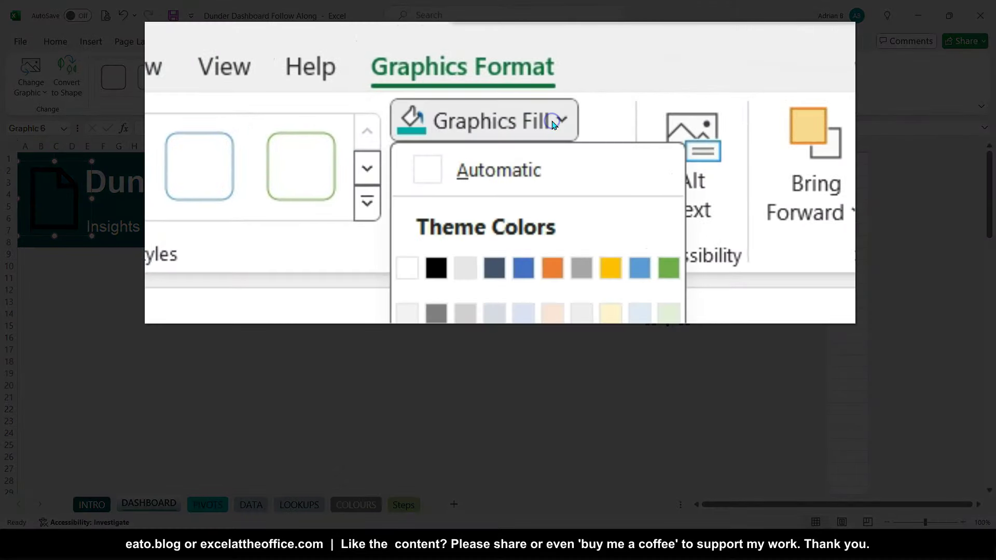
click(415, 266)
click(662, 307)
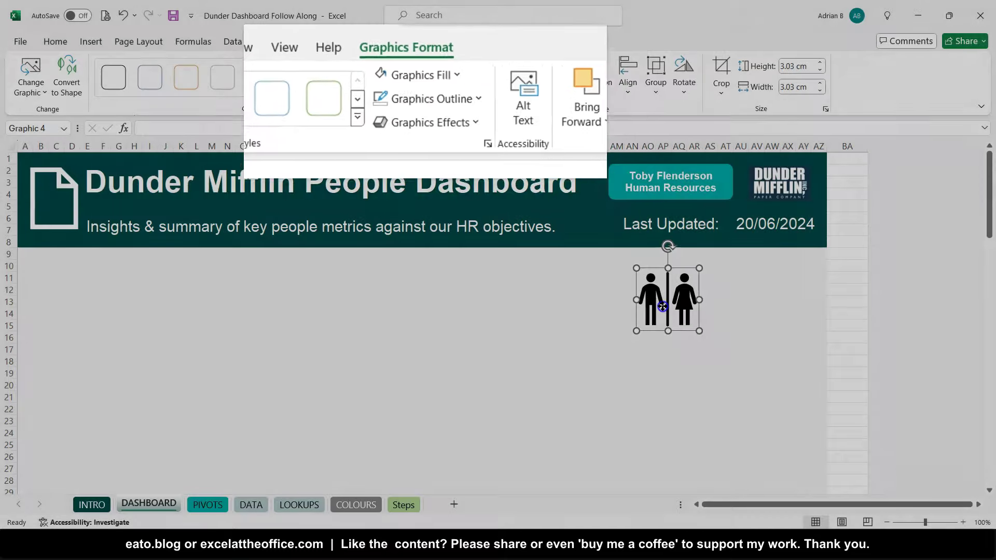
click(372, 60)
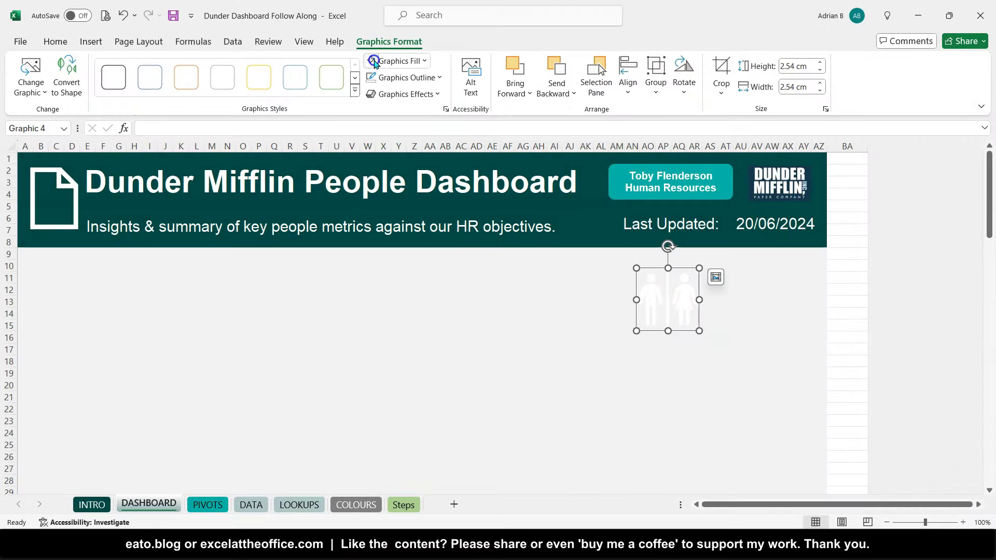
Step: Place the people icon inside the page icon in the header and shrink it to about 1.4 cm square
drag(673, 291, 72, 218)
drag(98, 249, 73, 224)
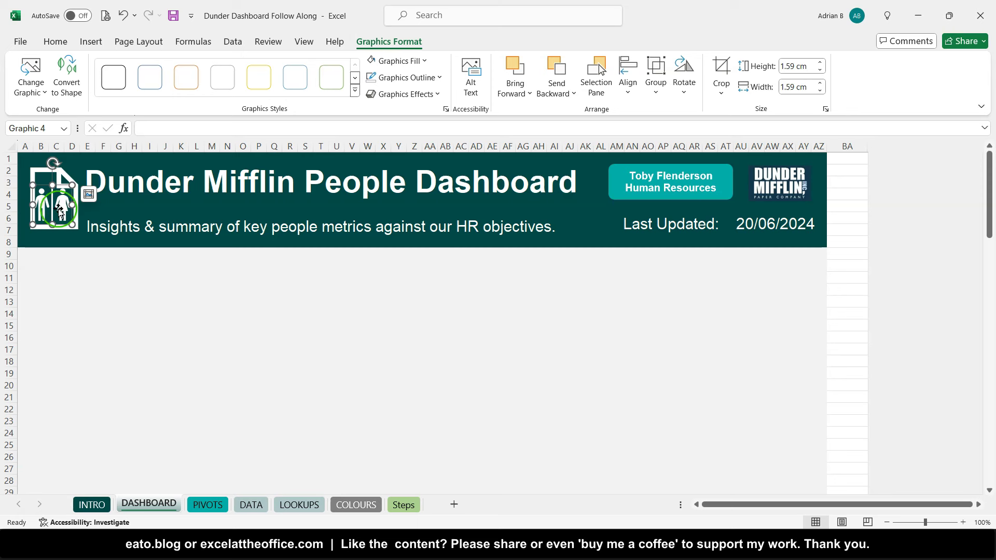
drag(38, 190, 63, 207)
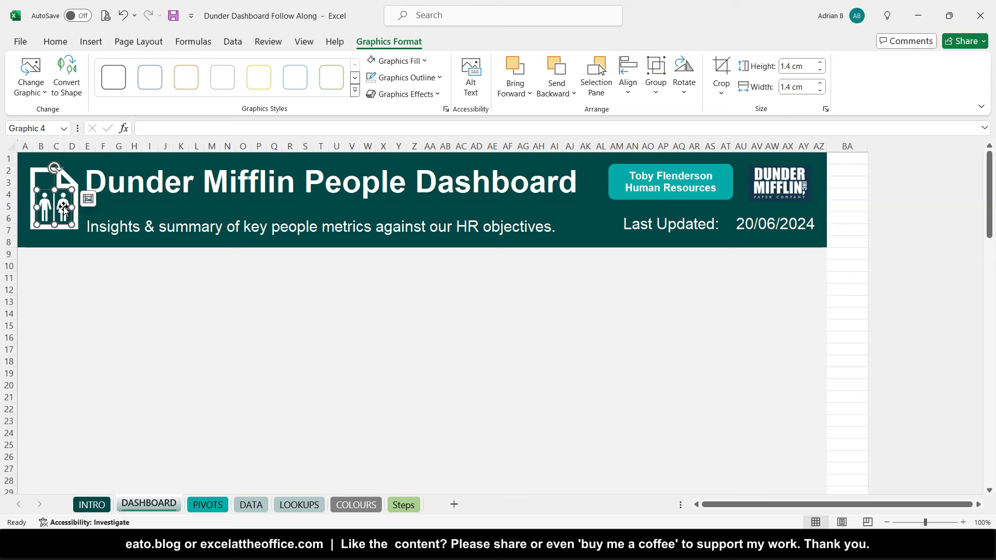
click(208, 300)
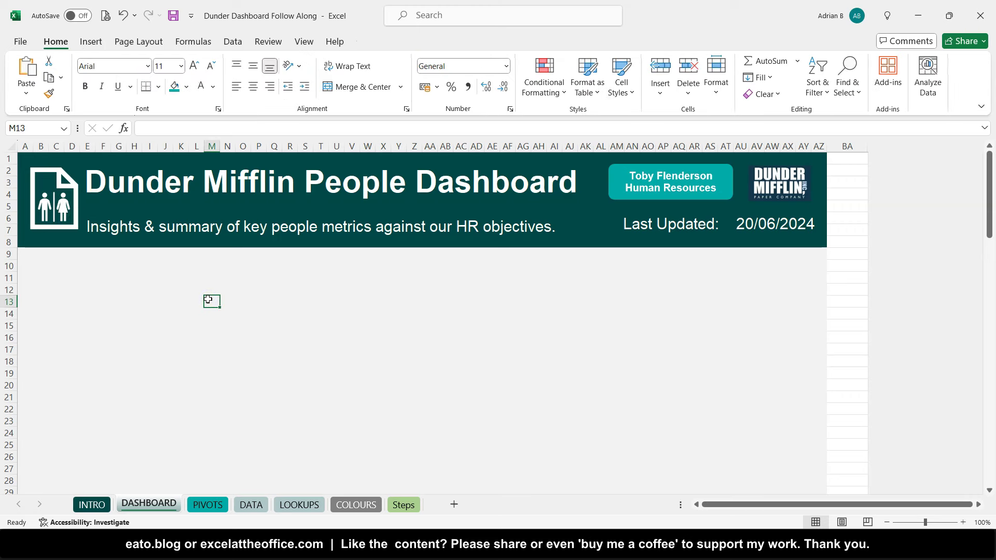
Step: Search the stock icons for "home" and insert the solid house icon with a chimney
click(91, 42)
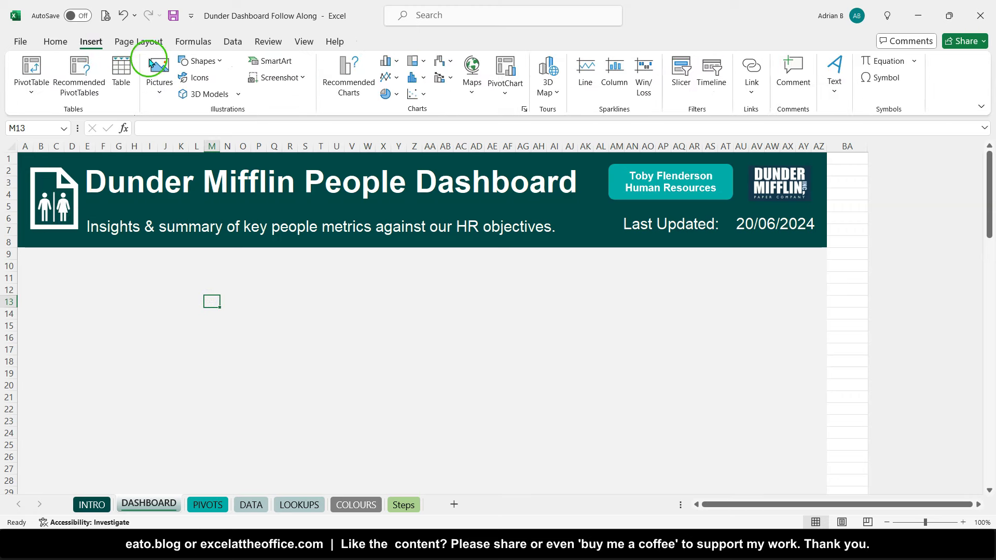
click(204, 78)
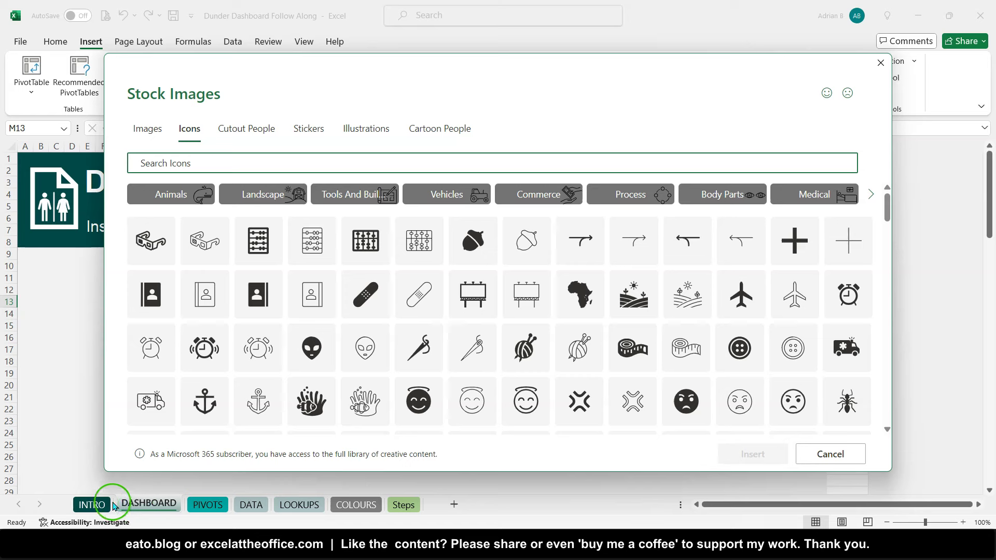
text(home)
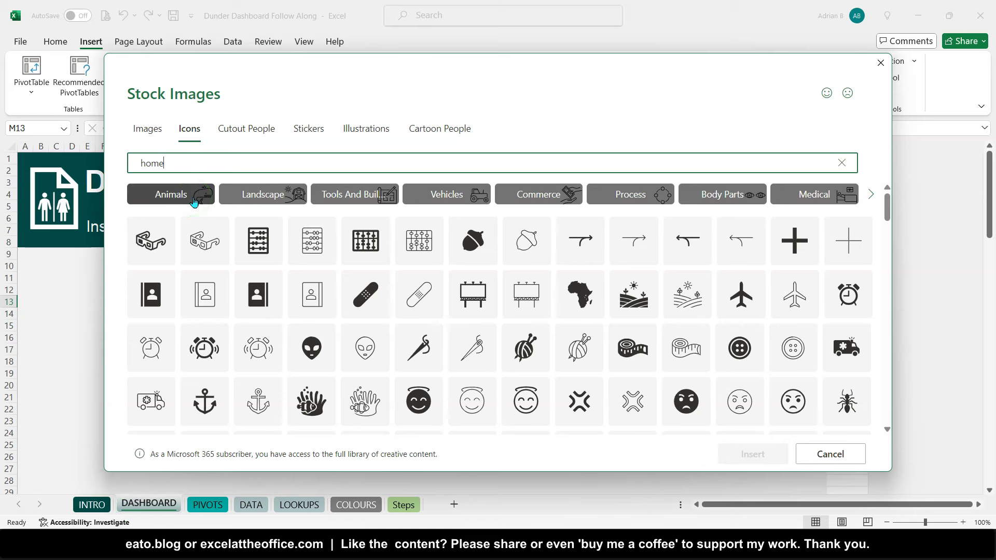
scroll(675, 265, down, 8)
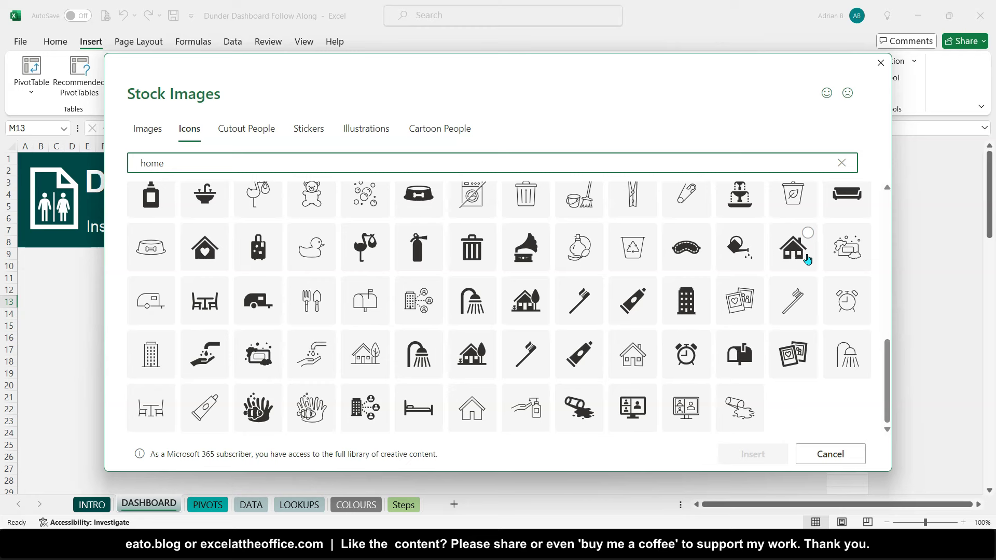
click(806, 258)
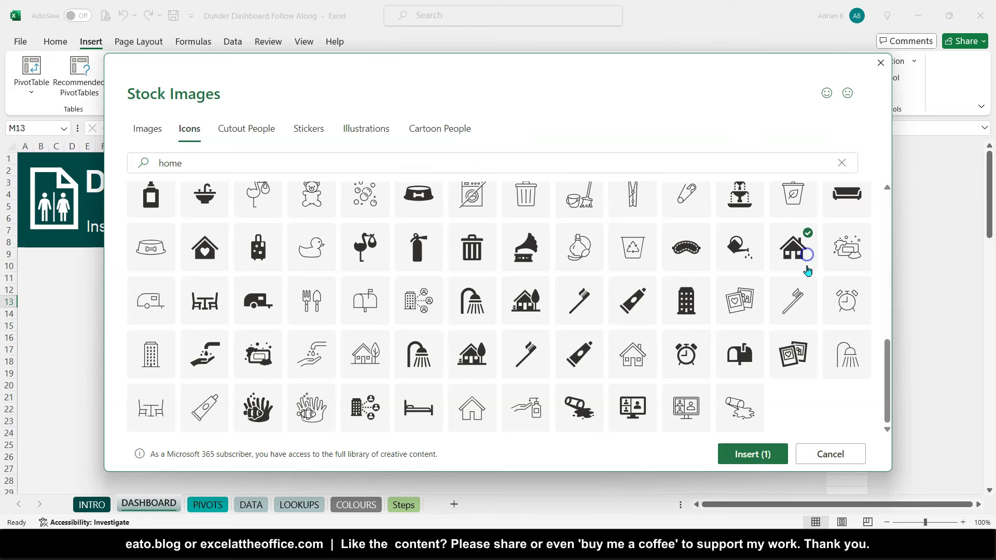
click(749, 454)
Step: Place the house icon just before "Last Updated:" in the header, shrunk to about 1.61 cm square and filled white
drag(233, 327, 587, 216)
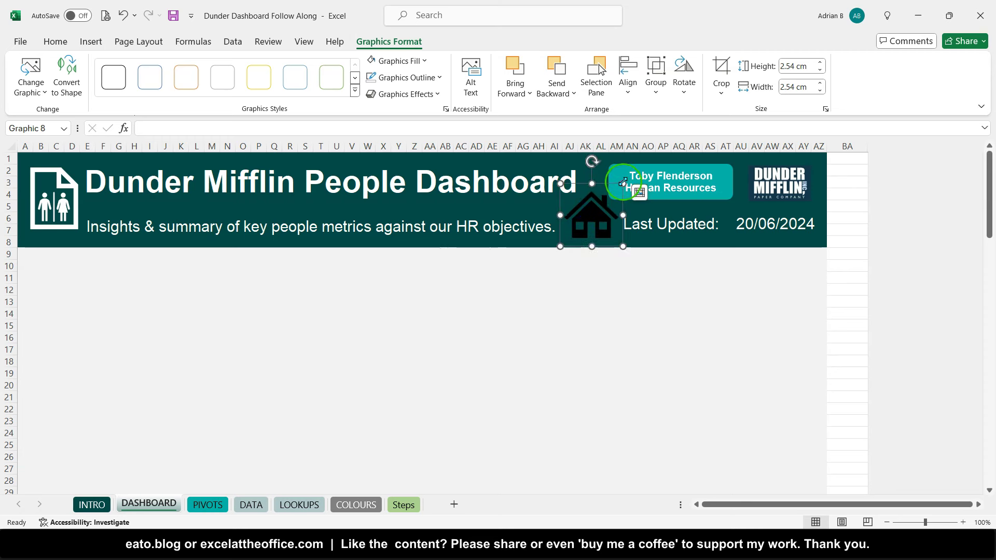
drag(625, 185, 601, 208)
drag(588, 233, 599, 227)
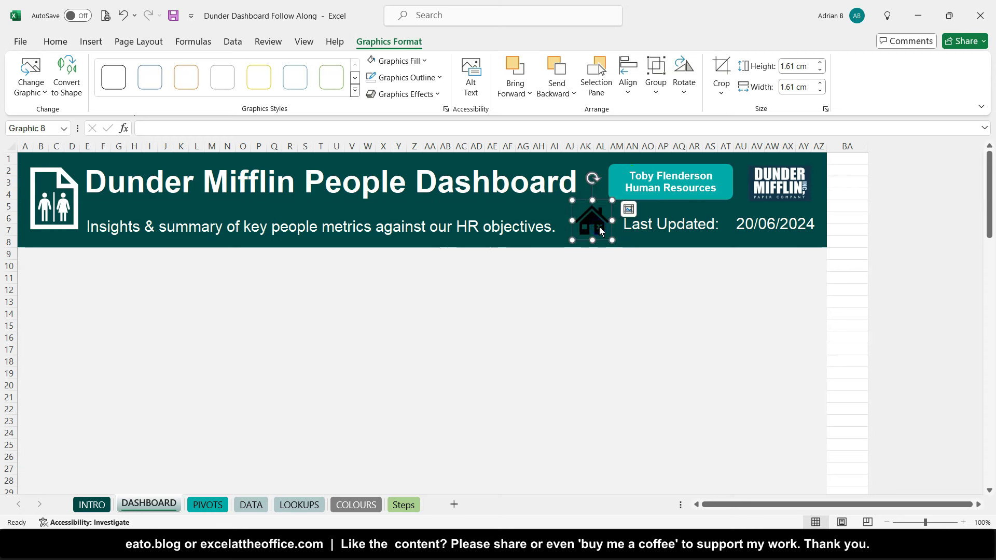
click(371, 63)
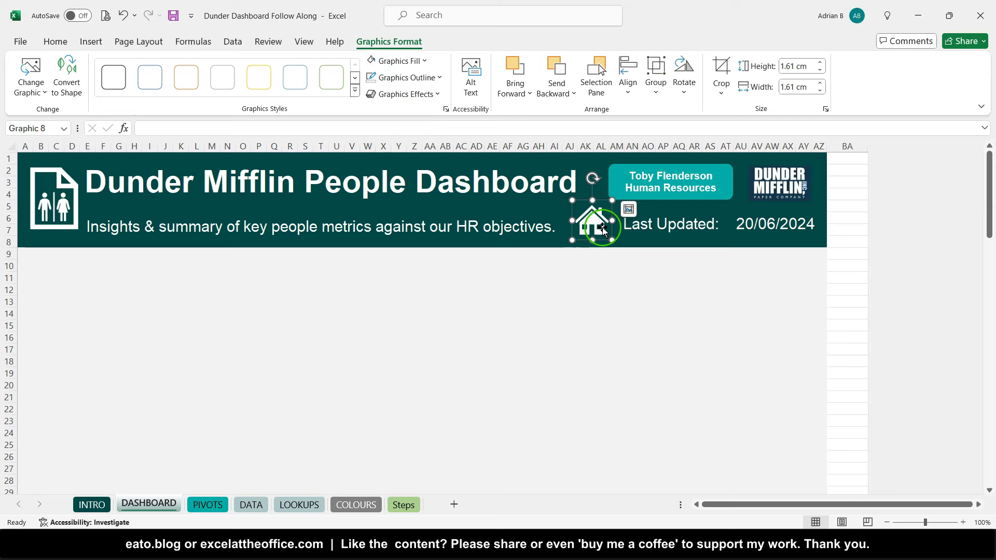
drag(595, 222, 594, 222)
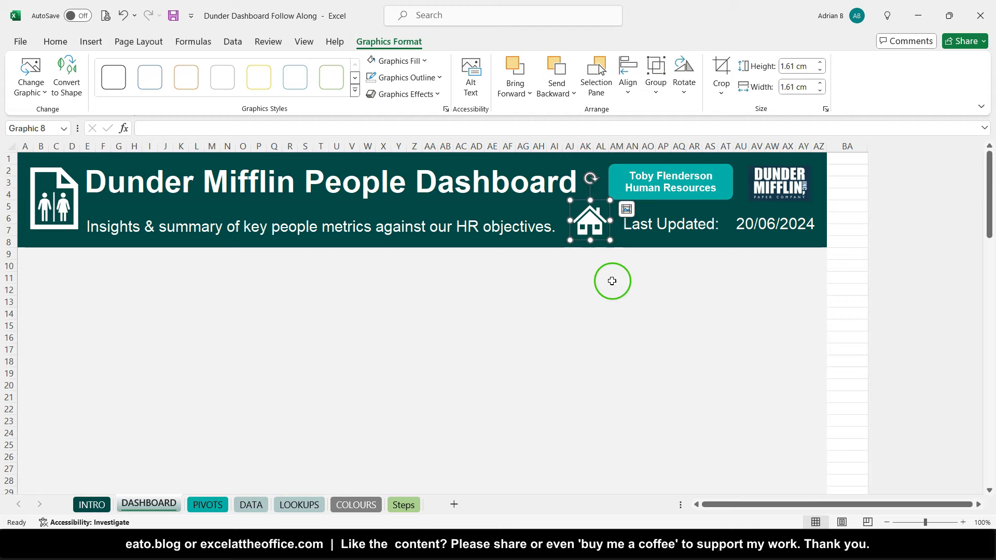
Step: Link the house icon to cell A1 of the INTRO sheet in this document, with the ScreenTip "Go Home >>"
right_click(594, 222)
click(658, 398)
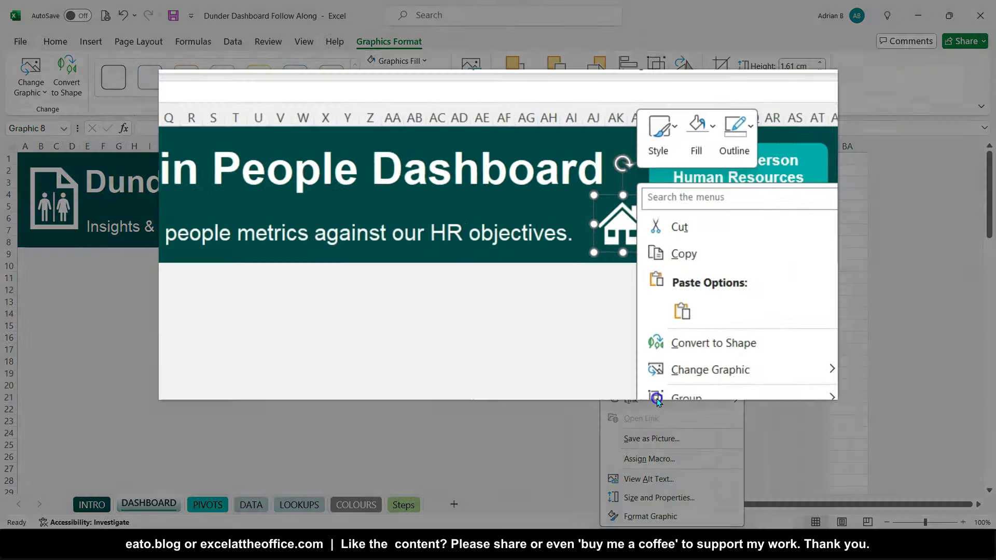
click(162, 251)
click(140, 227)
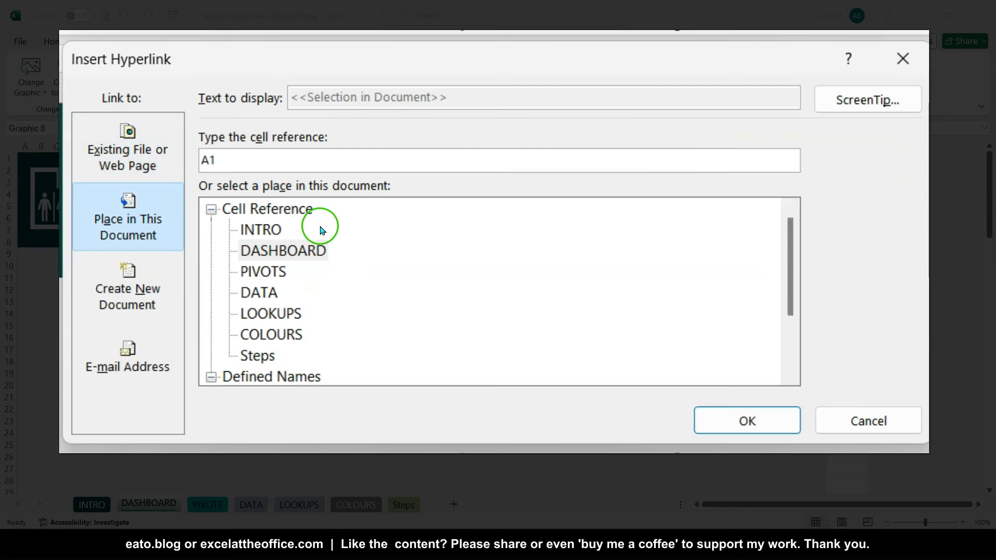
click(267, 231)
click(875, 98)
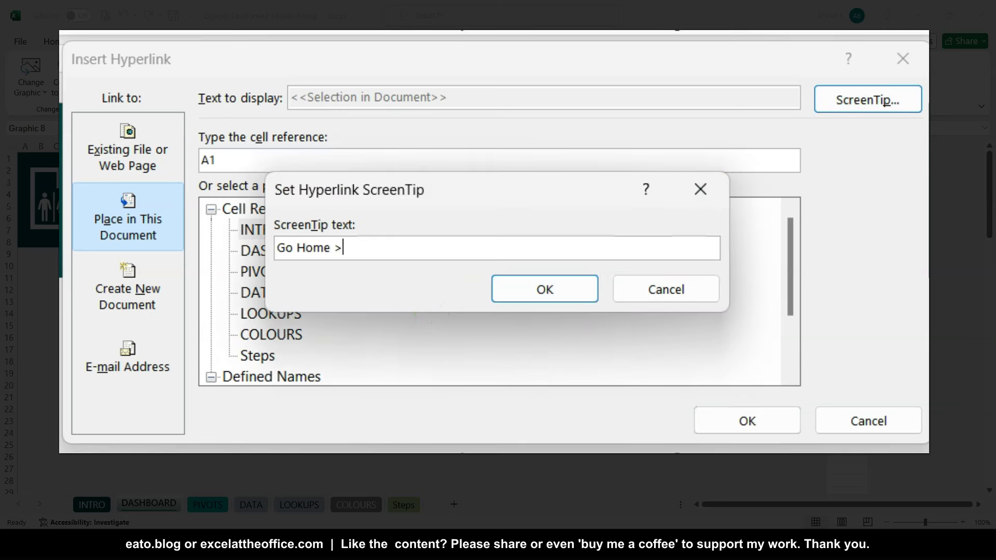
click(562, 296)
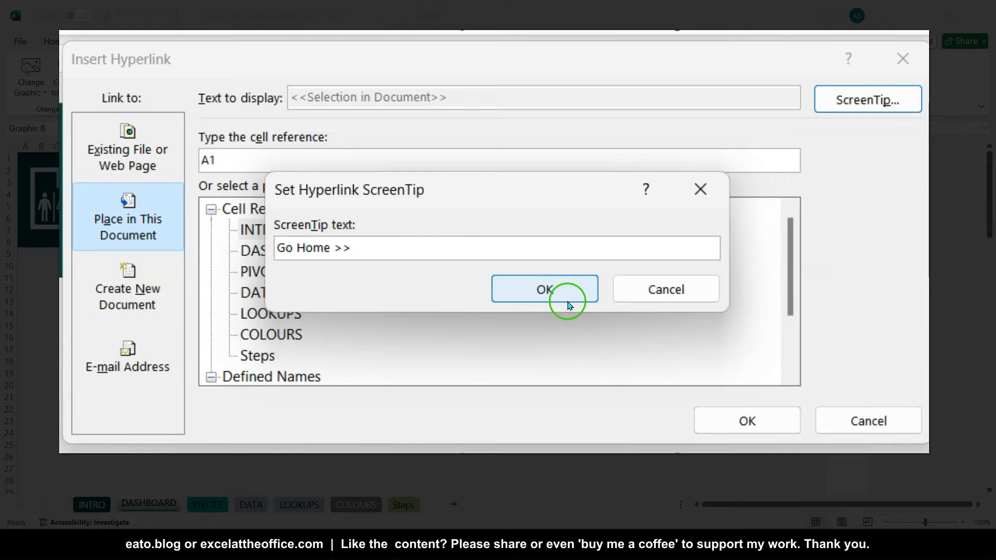
click(747, 420)
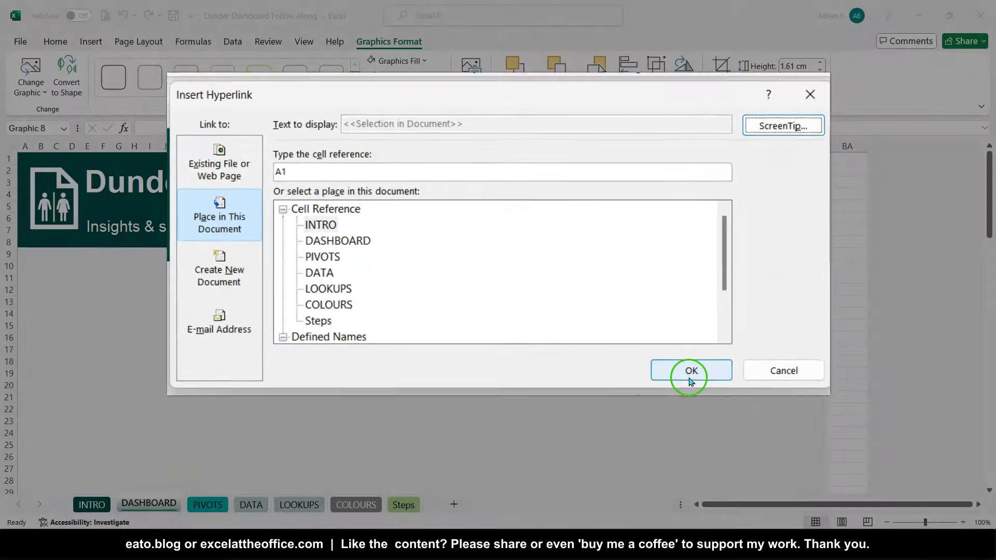
Step: Apply the house icon's hyperlink and follow it to the INTRO sheet to test it
click(689, 378)
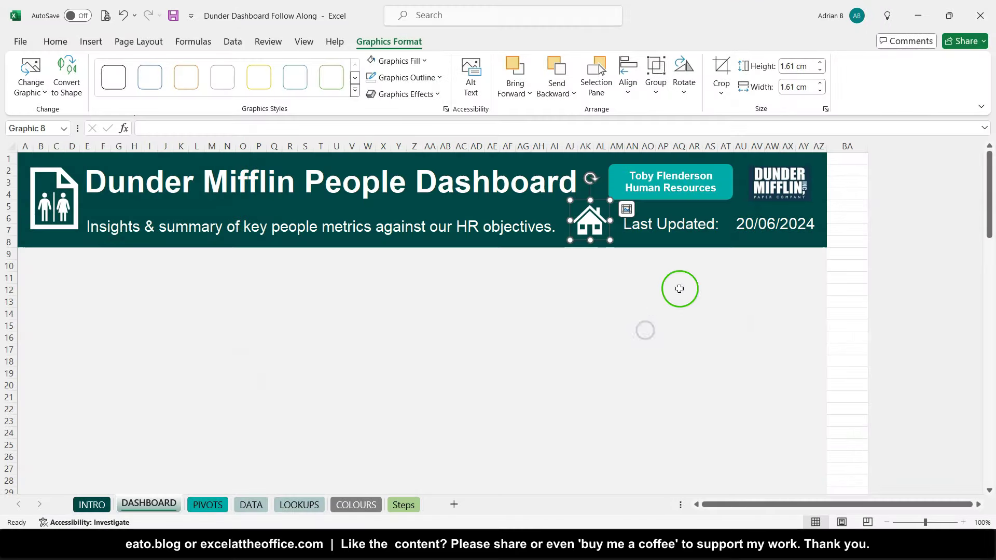
click(673, 240)
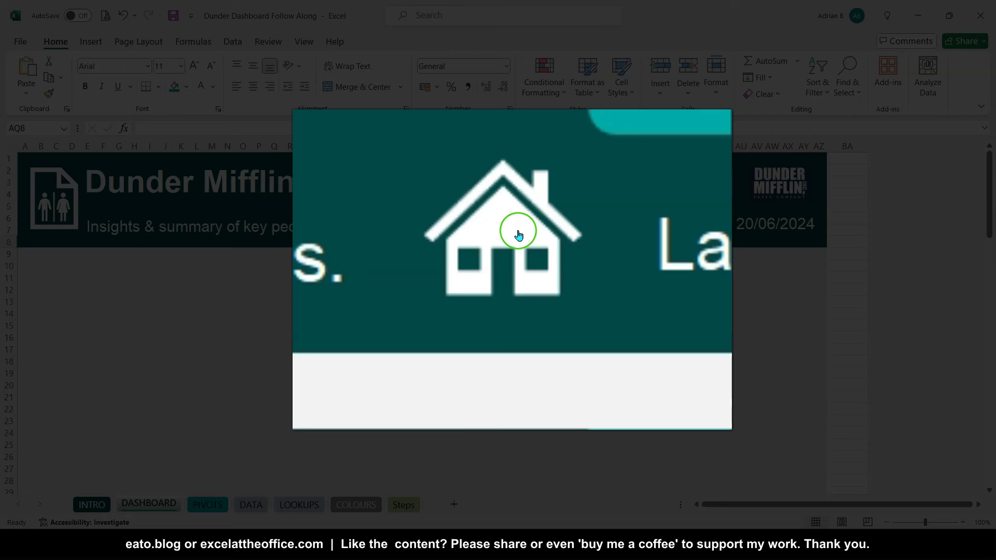
mouse_move(518, 235)
click(518, 235)
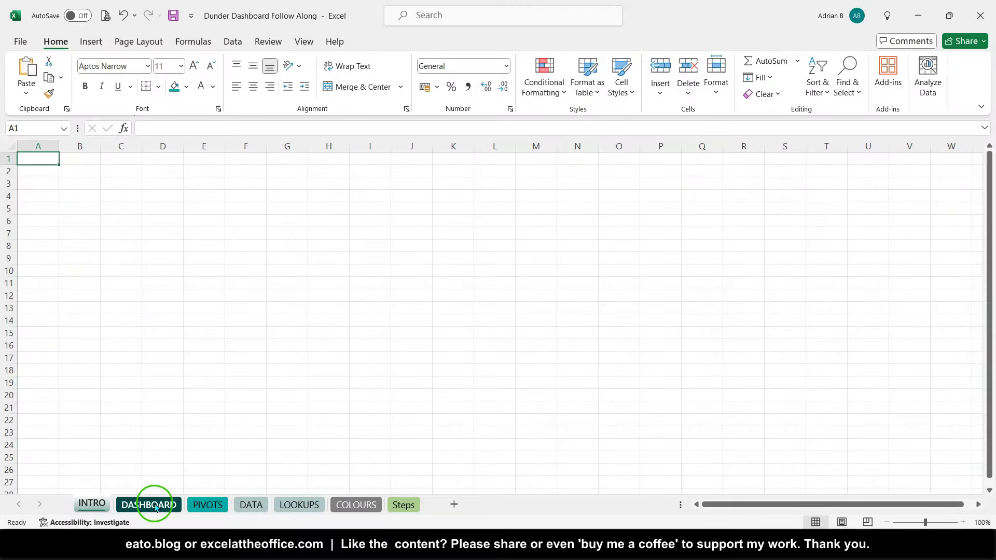
Step: Switch to the "Dunder Dashboard and Database" workbook and follow its house icon to view the finished INTRO sheet
mouse_move(229, 545)
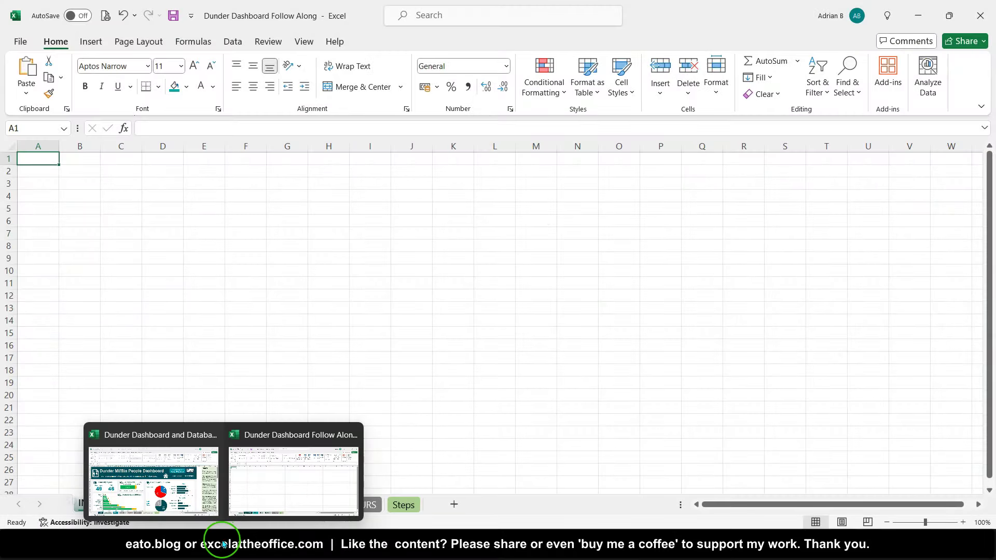
click(147, 482)
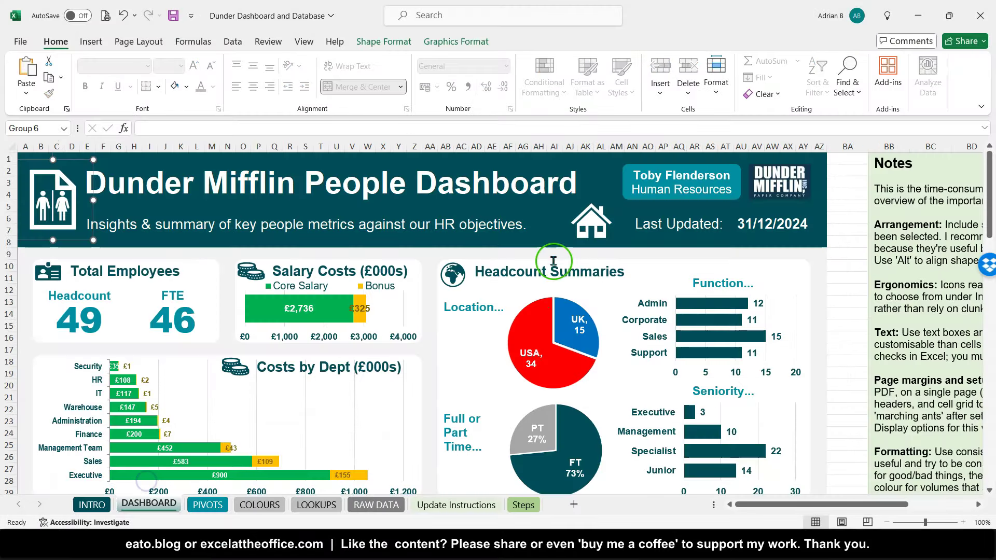
click(601, 222)
scroll(287, 242, down, 1)
scroll(280, 244, up, 1)
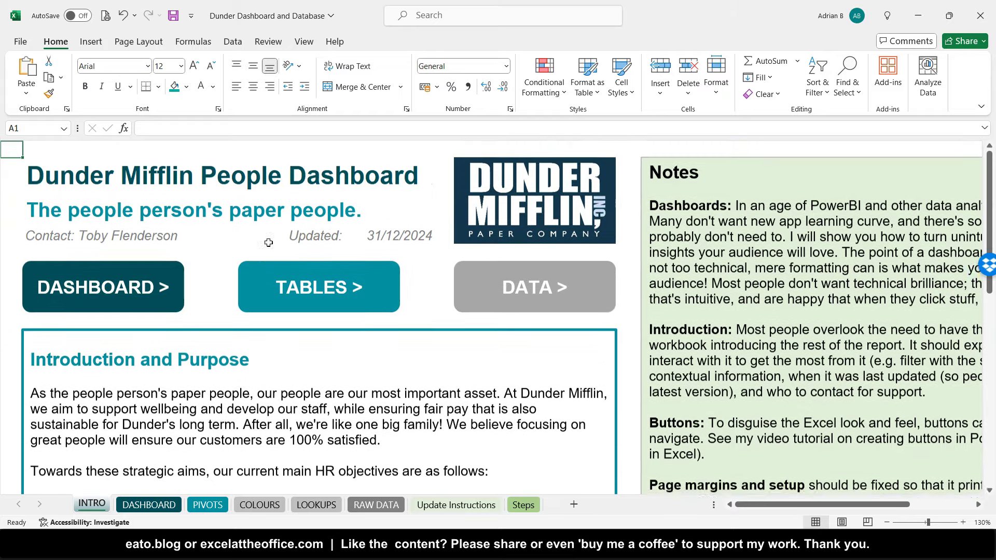
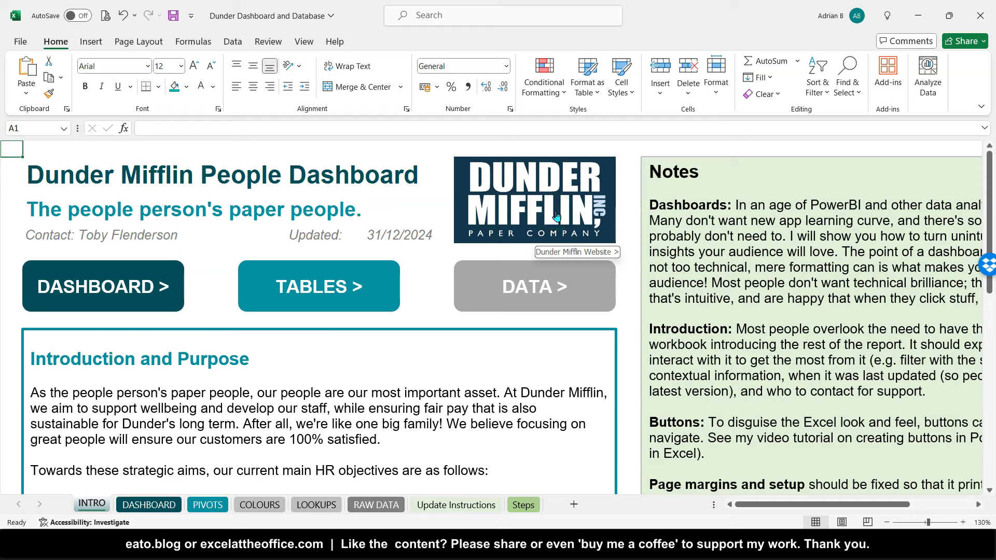
Step: Return to the follow-along workbook's DASHBOARD sheet and select B10 as the first card's corner, just inside row 9 and column A
mouse_move(27, 503)
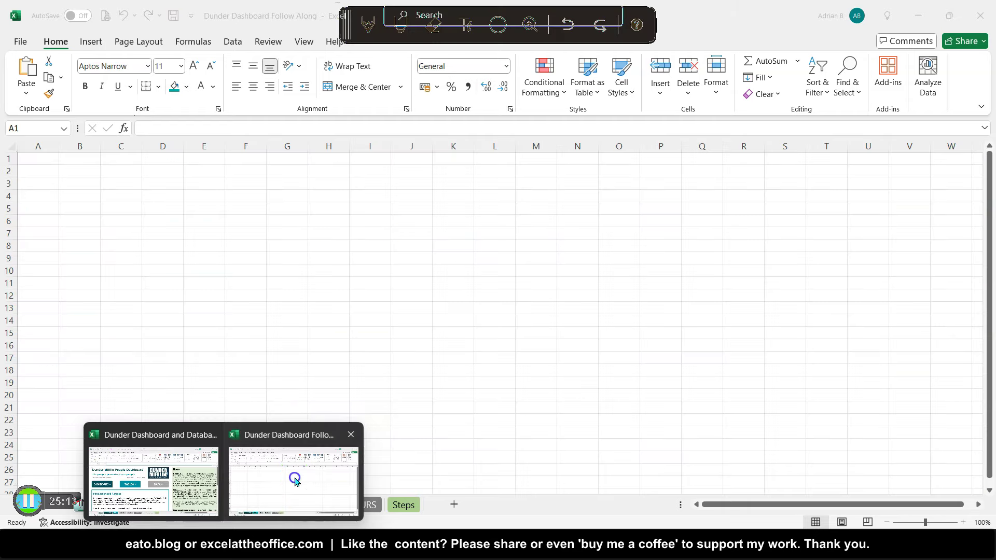
click(289, 476)
click(149, 505)
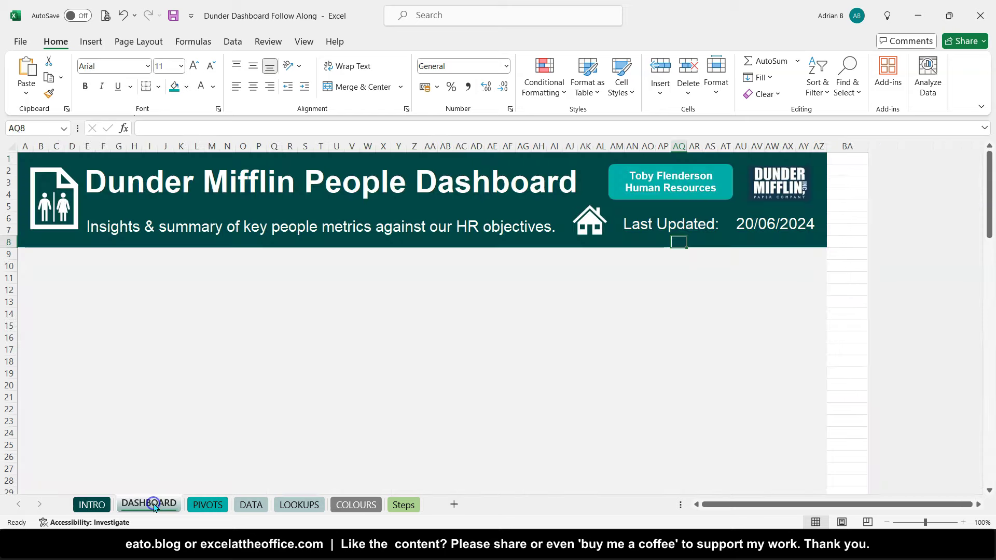
scroll(245, 368, down, 3)
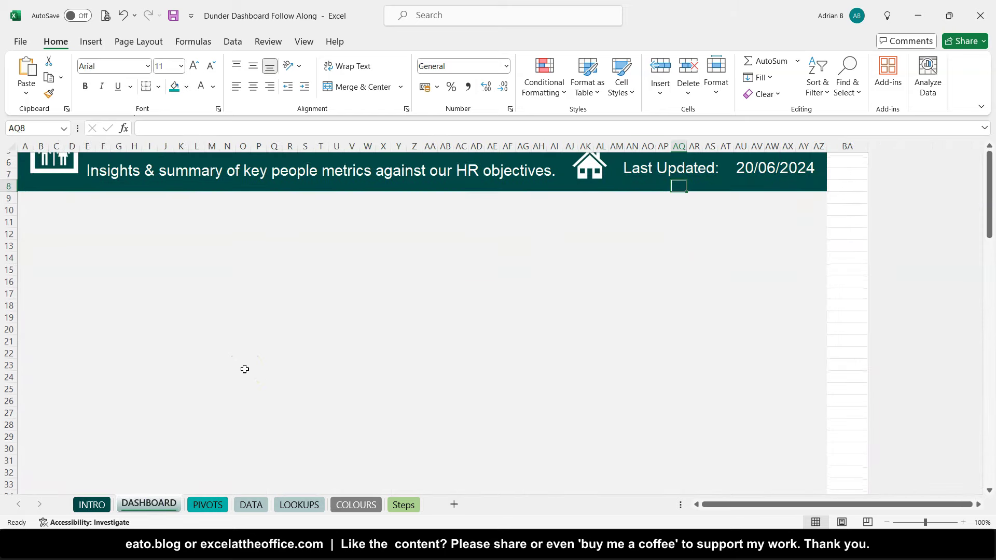
scroll(245, 369, down, 1)
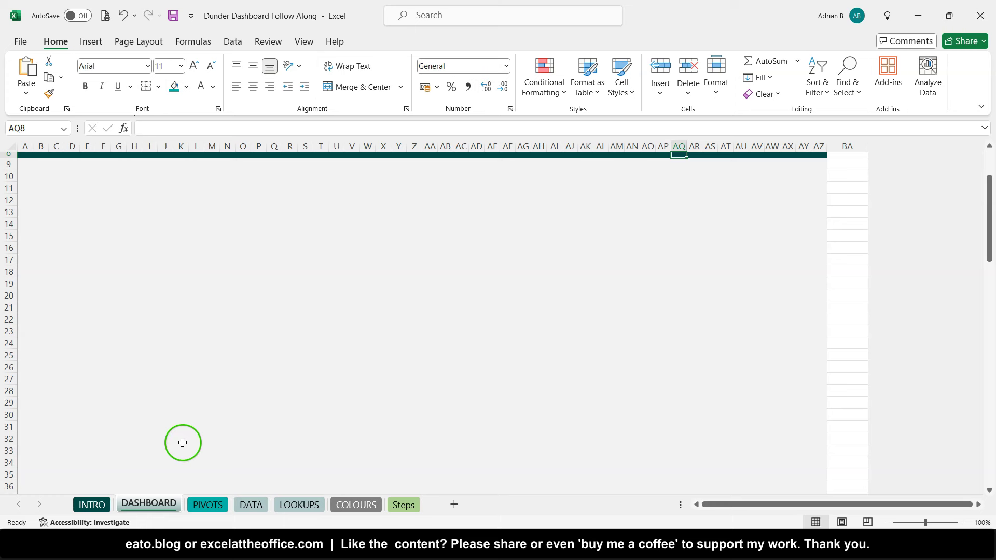
click(42, 176)
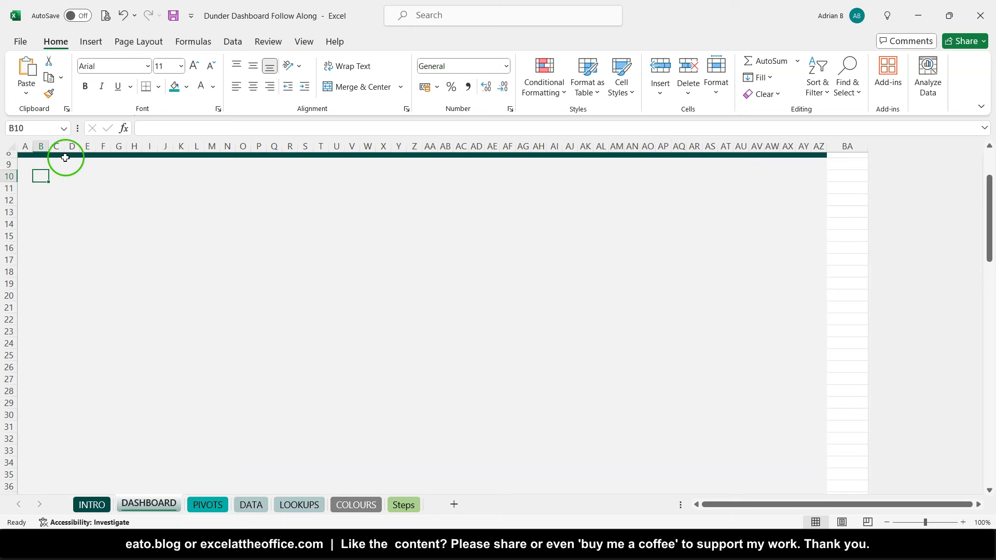
click(26, 163)
drag(23, 163, 114, 160)
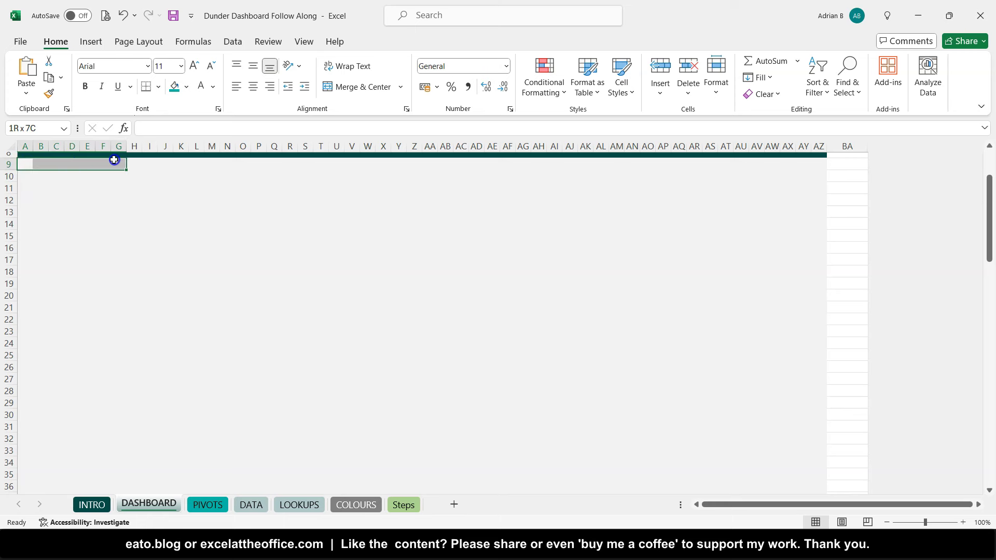
drag(26, 163, 27, 208)
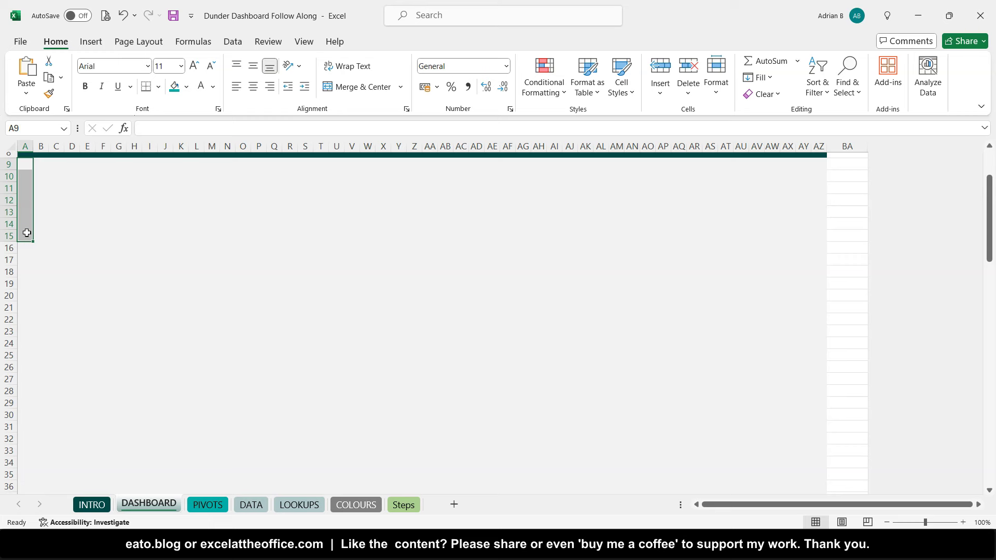
click(42, 174)
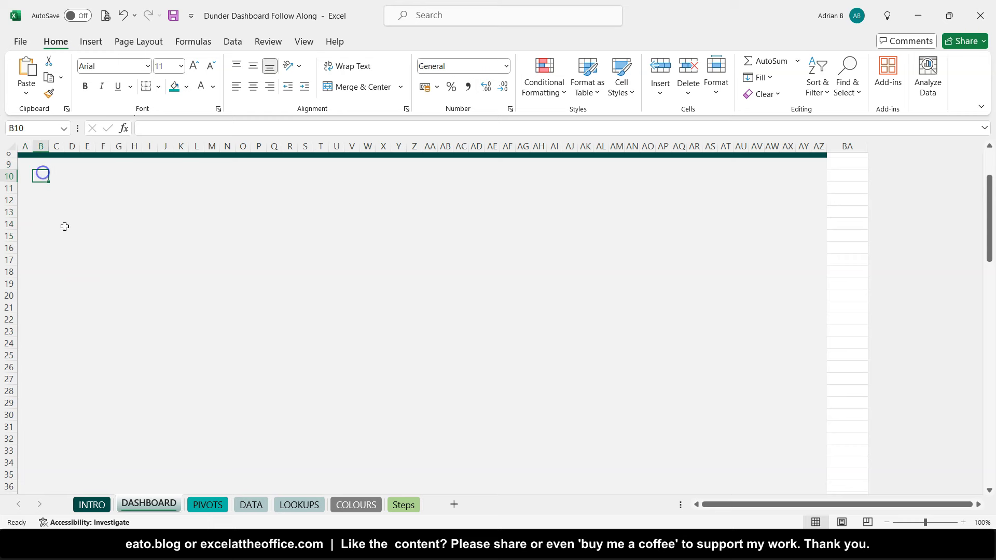
Step: Examine the extent of the Total Employees card on the finished dashboard in the reference workbook
click(172, 546)
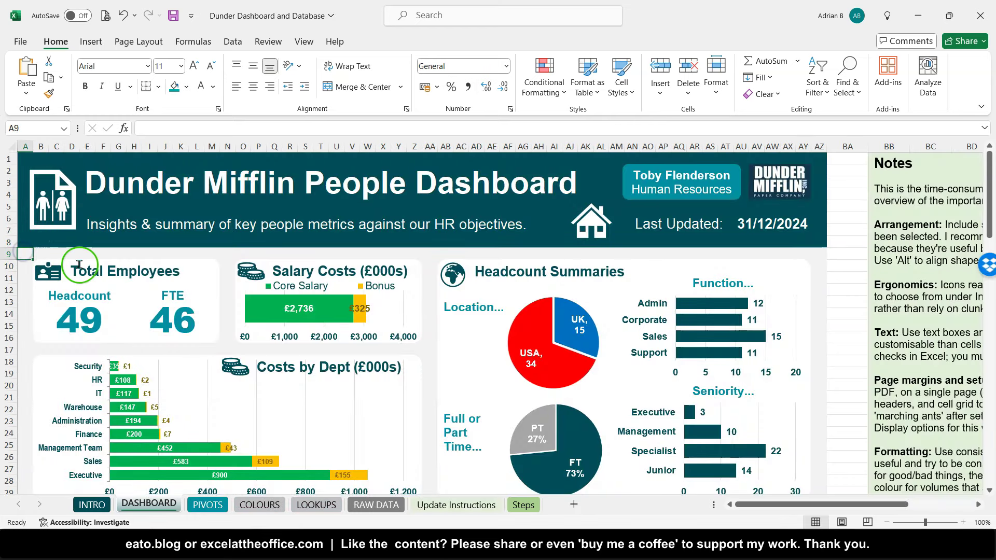
click(211, 290)
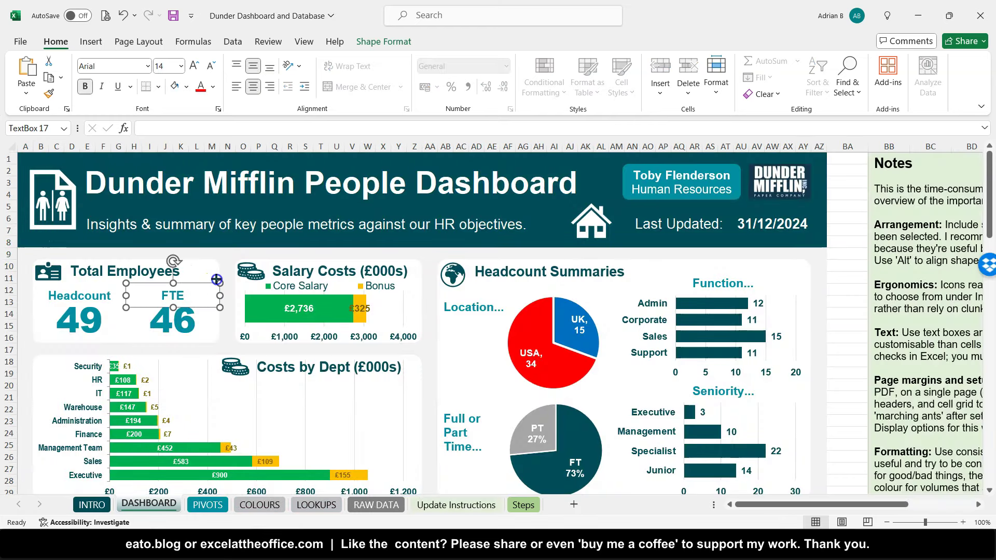
click(22, 335)
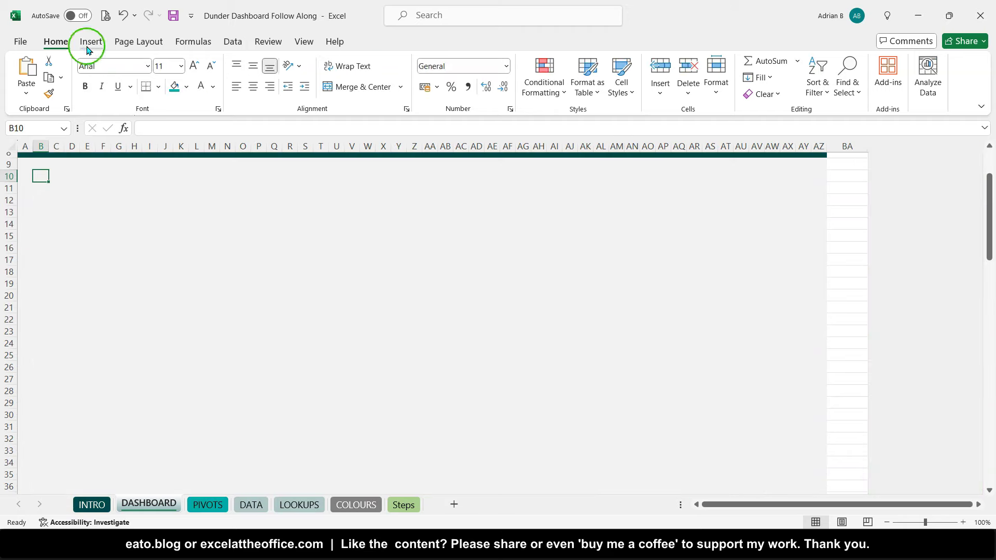
Step: In the follow-along workbook, draw a rounded rectangle about 4.4 cm high and 7.01 cm wide from cell B10 and reduce its corner rounding
click(89, 41)
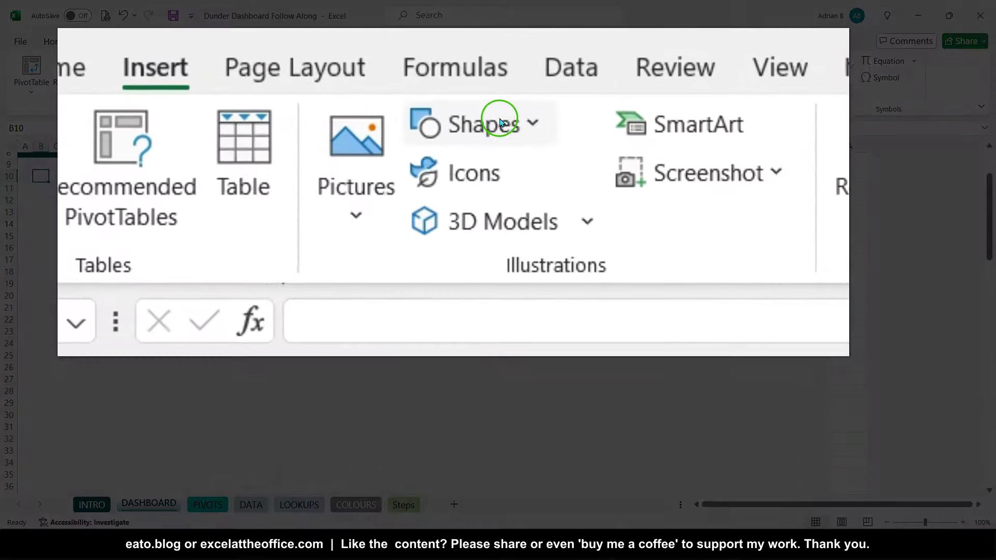
click(500, 123)
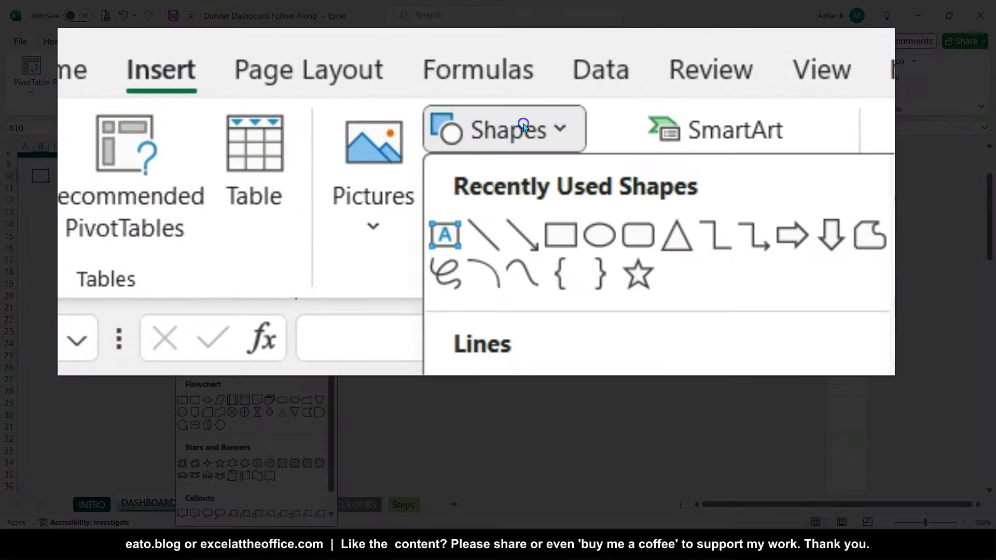
click(641, 244)
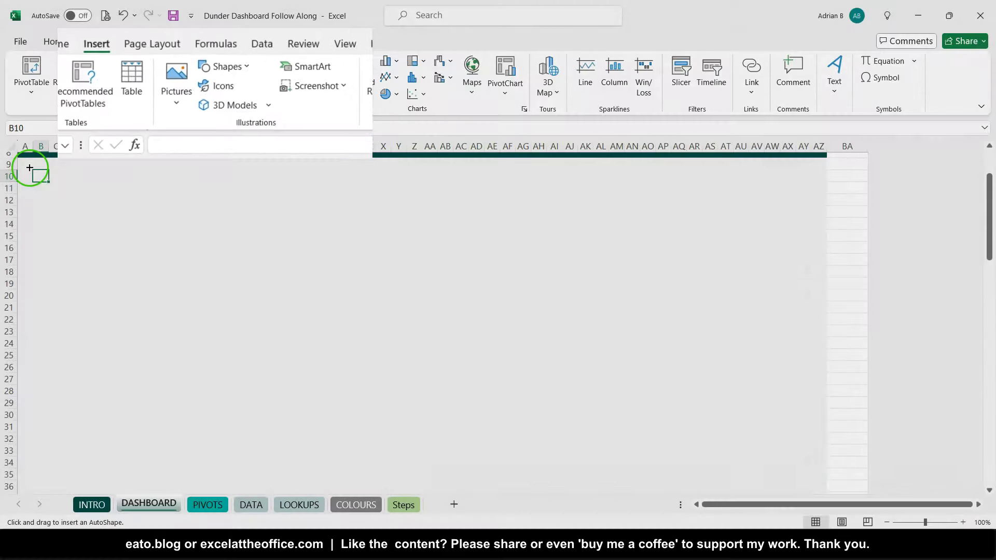
drag(33, 169, 201, 274)
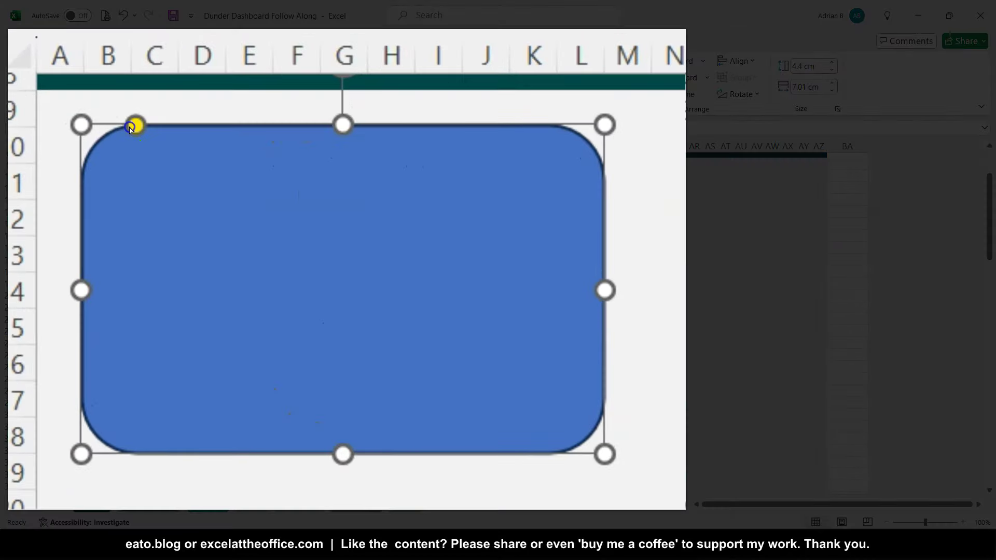
drag(50, 169, 42, 171)
drag(114, 129, 104, 127)
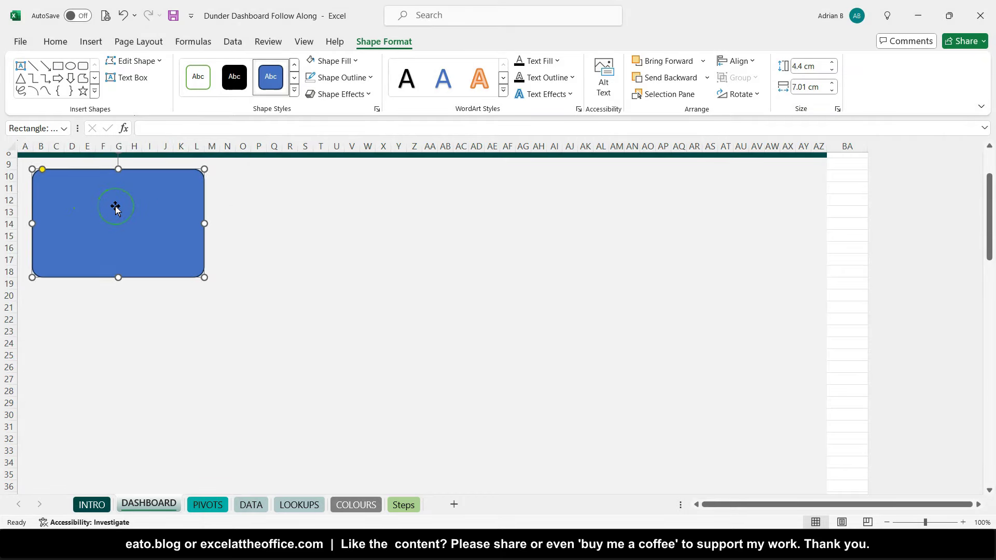
Step: Give the rounded rectangle a white outline and a white fill
click(56, 45)
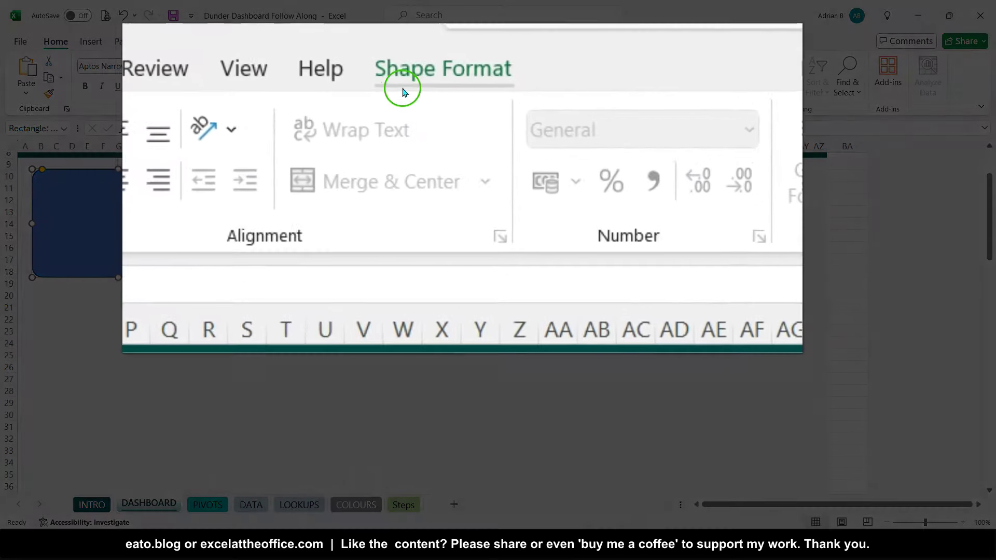
click(368, 46)
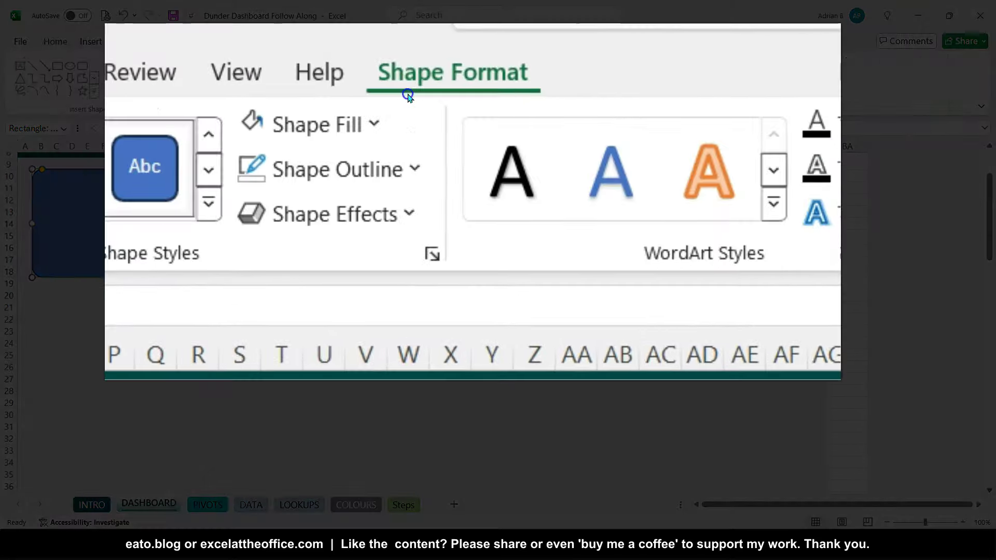
click(252, 159)
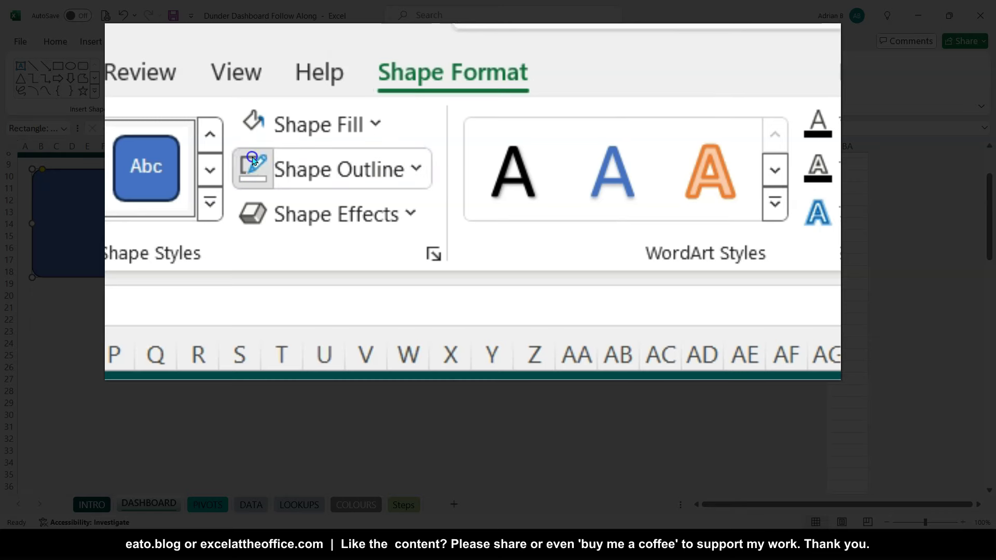
click(254, 123)
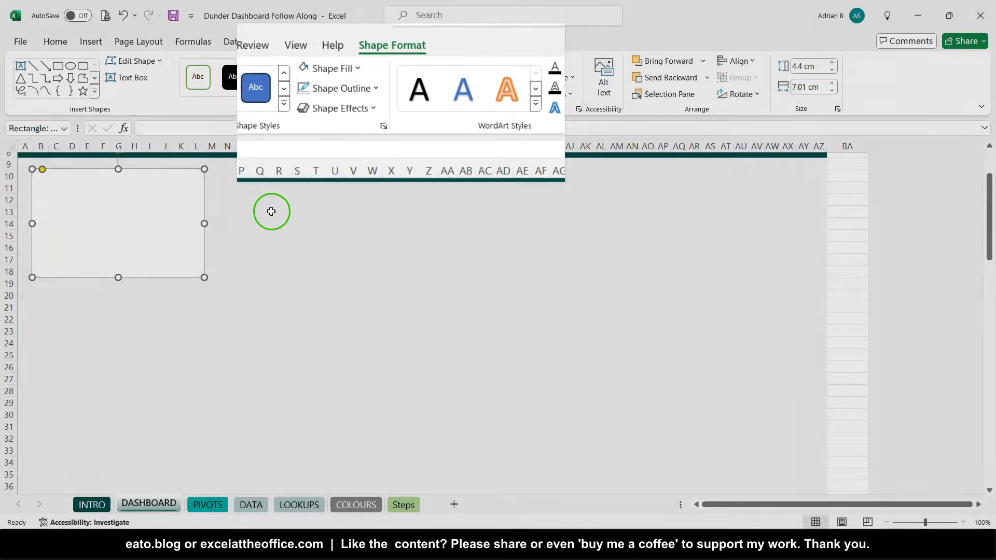
click(262, 285)
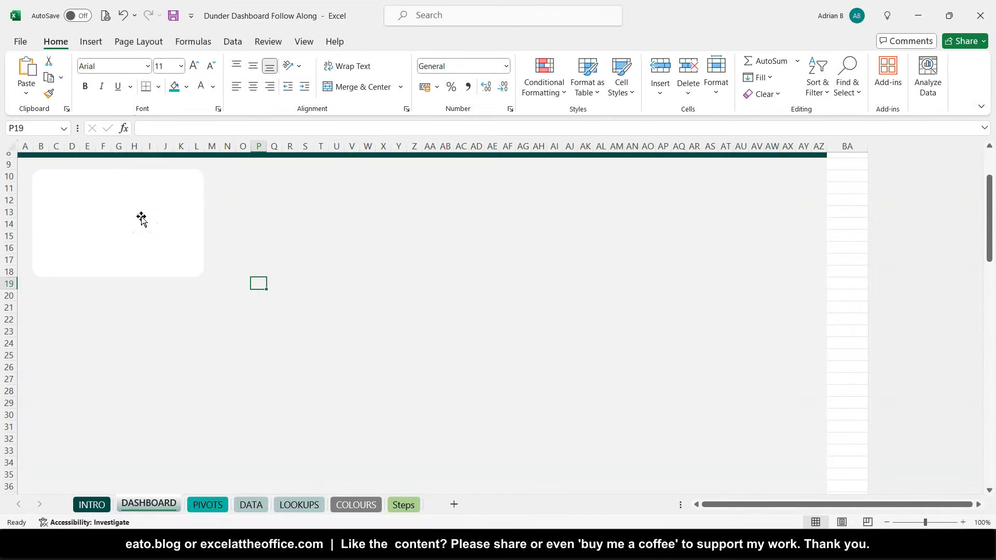
Step: Resize the white rounded rectangle under the header to span cells B10 to M16
scroll(141, 216, up, 3)
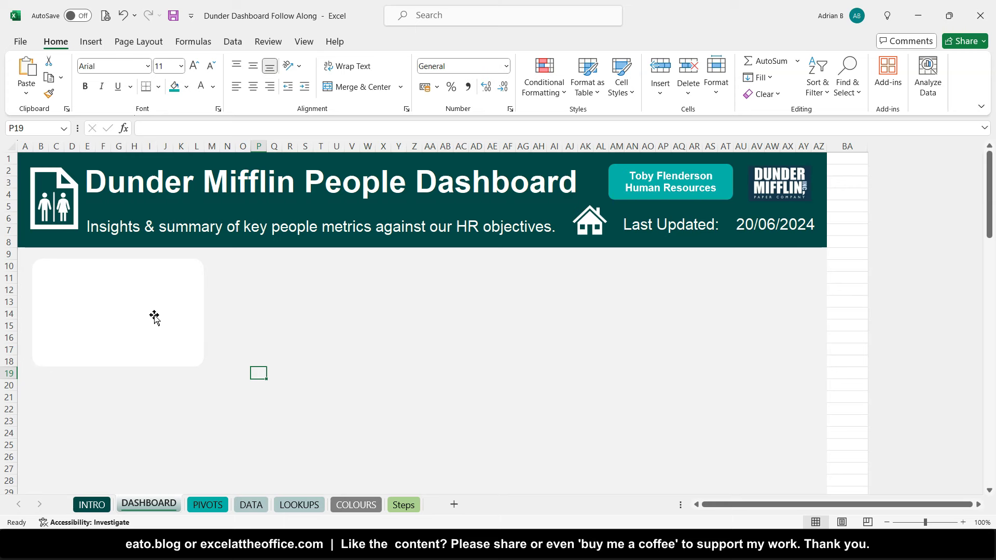
click(175, 300)
click(205, 365)
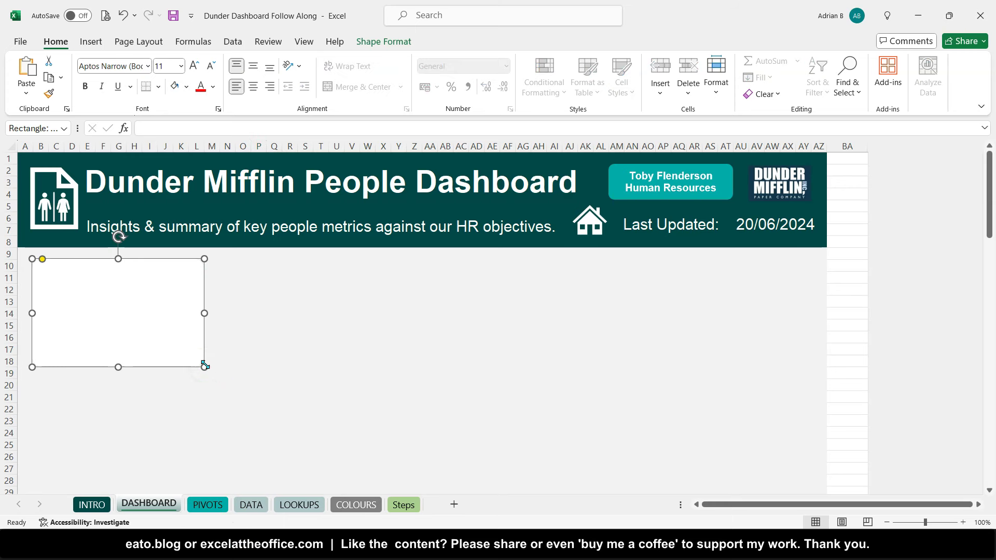
drag(205, 366, 222, 336)
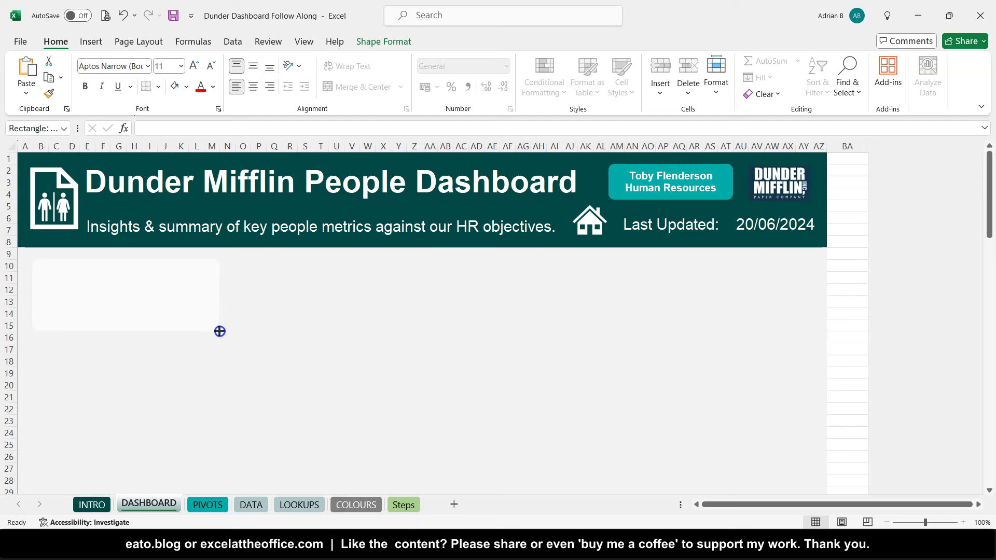
drag(219, 339, 220, 340)
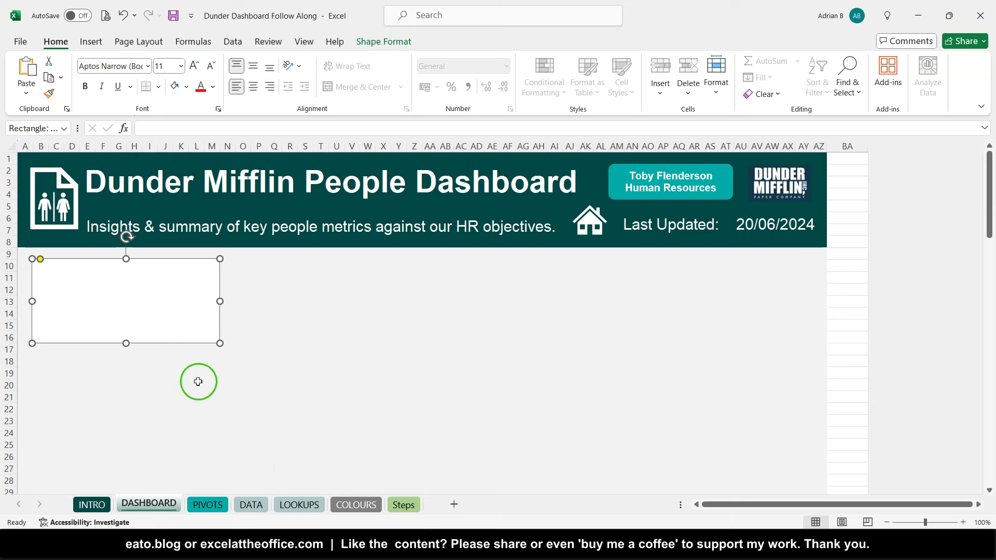
Step: Switch to the reference workbook and examine the icon and title text box of its Total Employees card
mouse_move(215, 545)
click(157, 485)
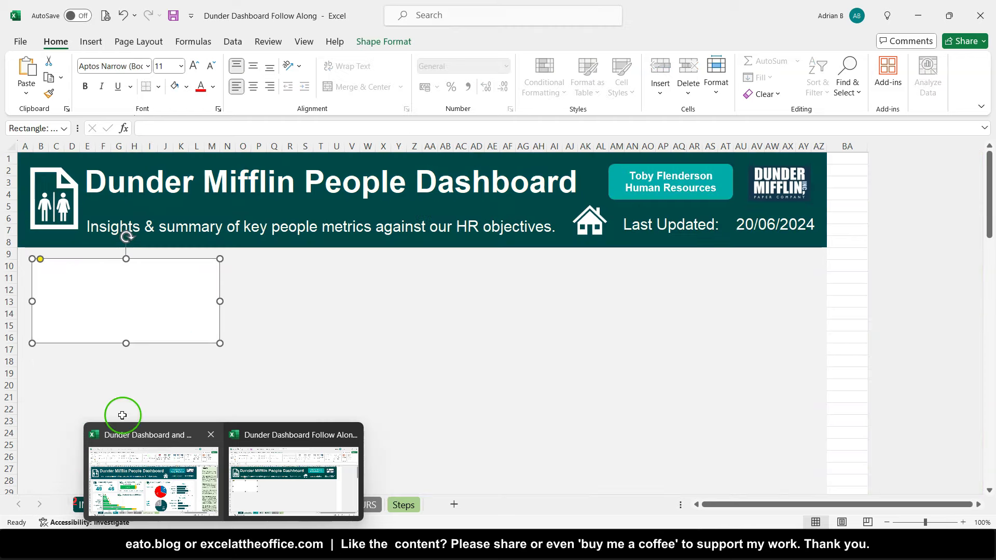
click(155, 473)
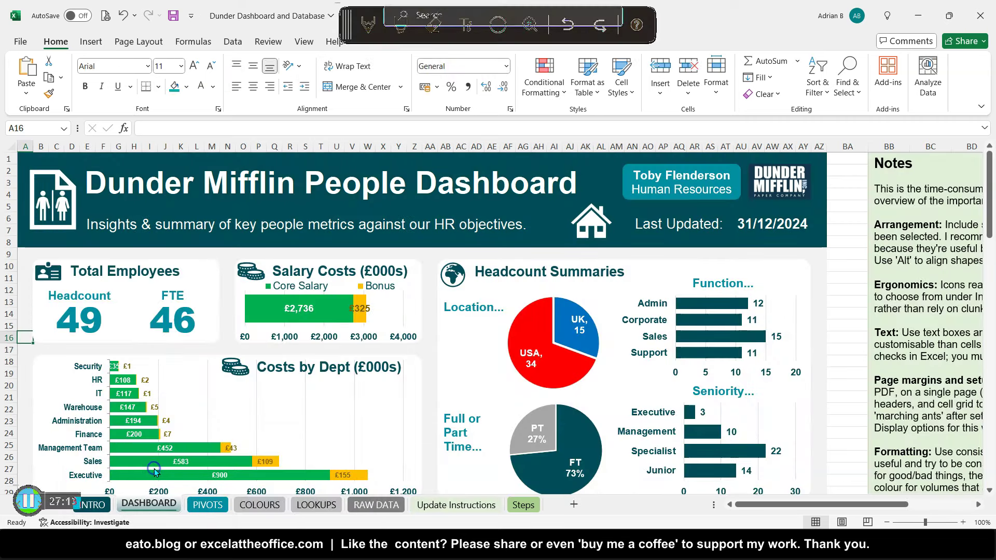
click(53, 275)
click(134, 276)
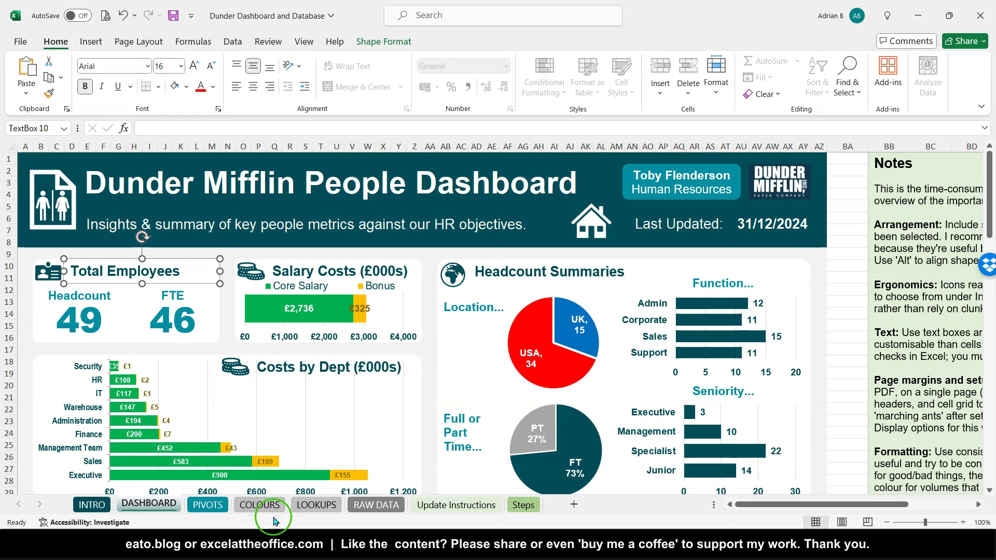
Step: Return to the follow-along workbook and add a text box reading "Total Employees" across the upper part of the white card
mouse_move(230, 545)
click(266, 497)
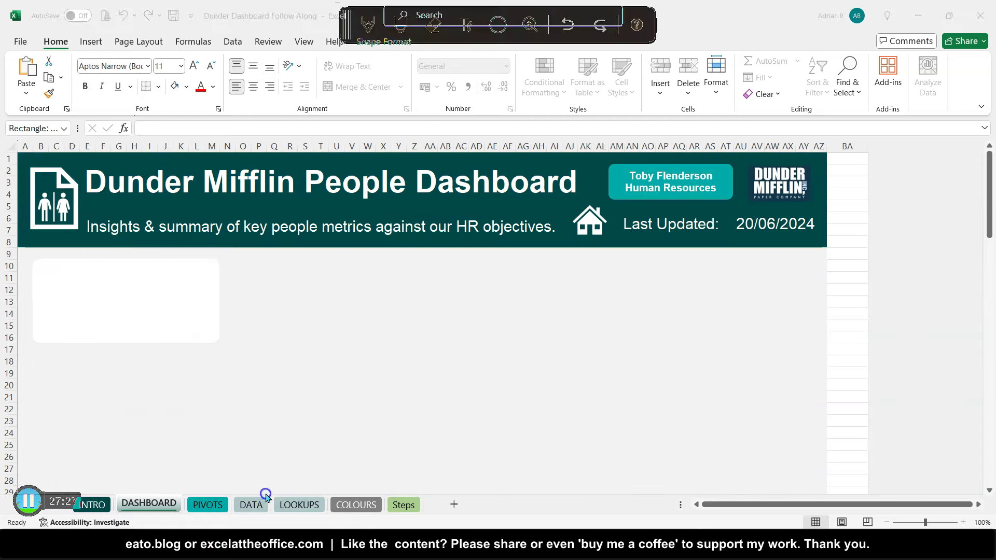
click(258, 284)
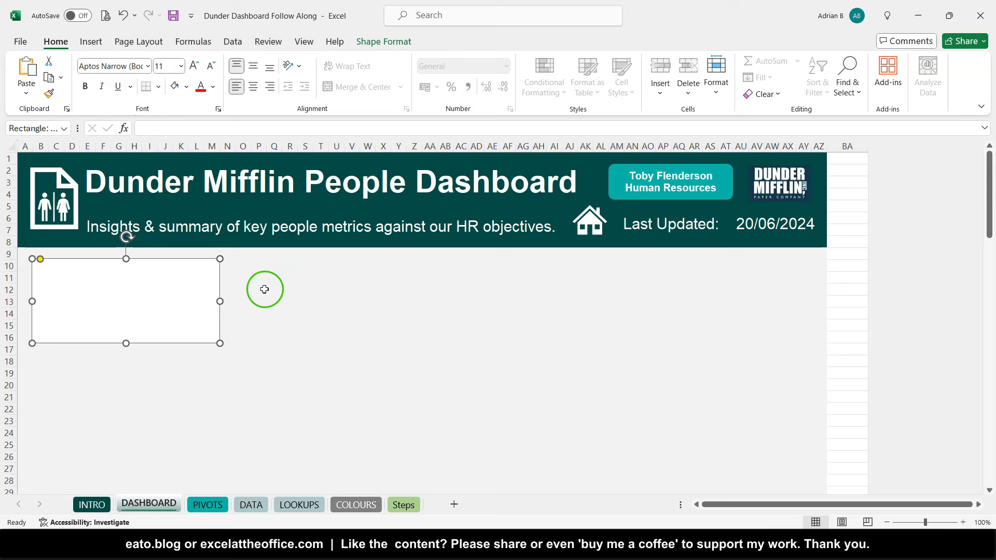
click(98, 50)
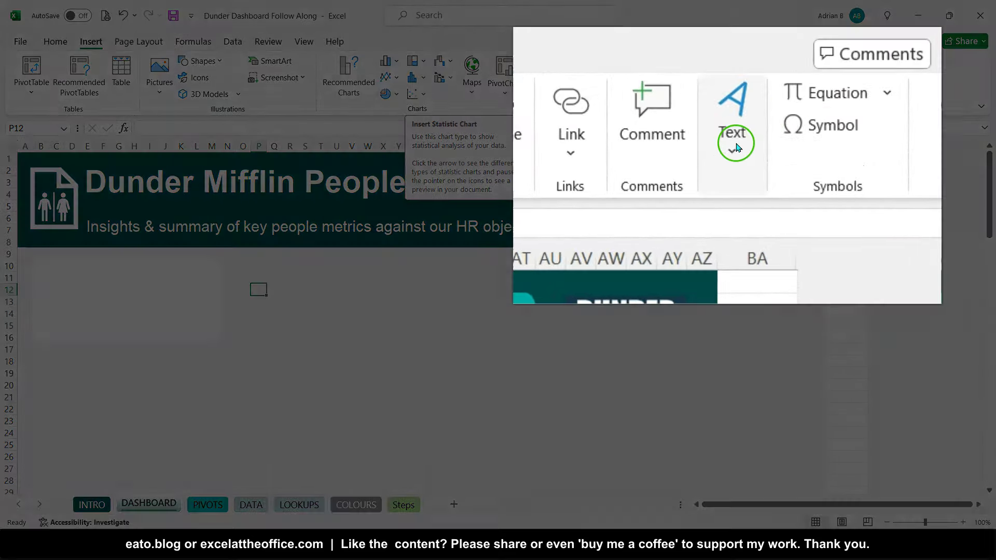
click(735, 147)
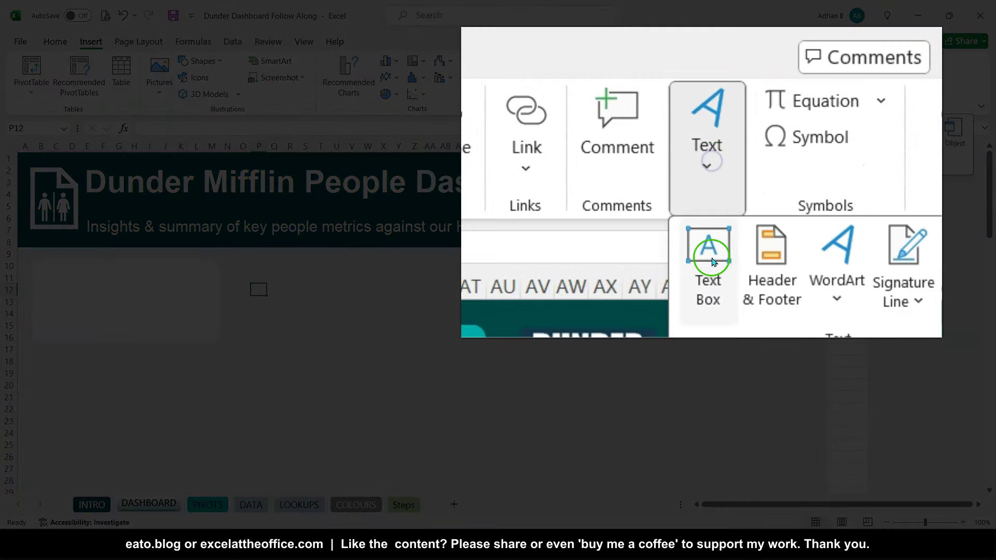
click(712, 262)
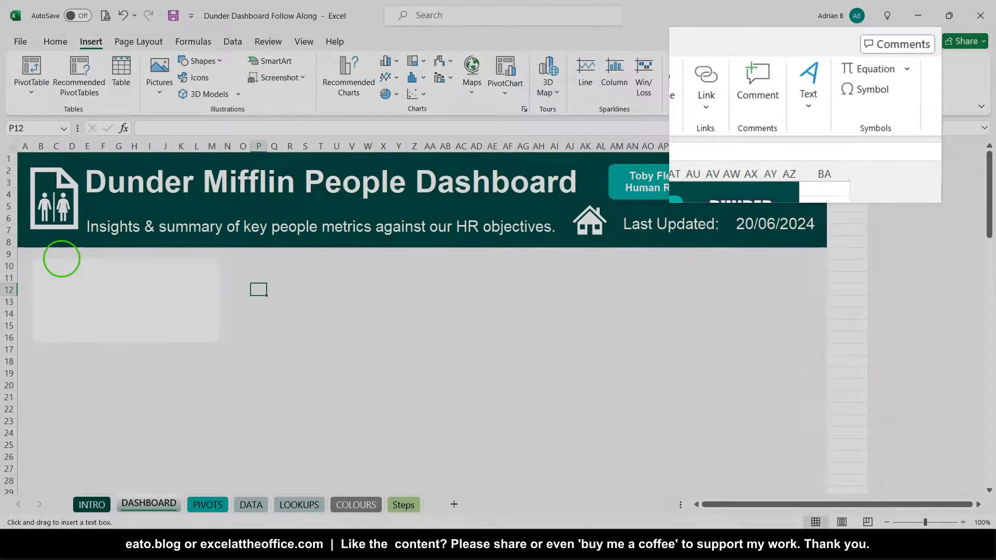
drag(61, 259, 218, 283)
text(Total Employees)
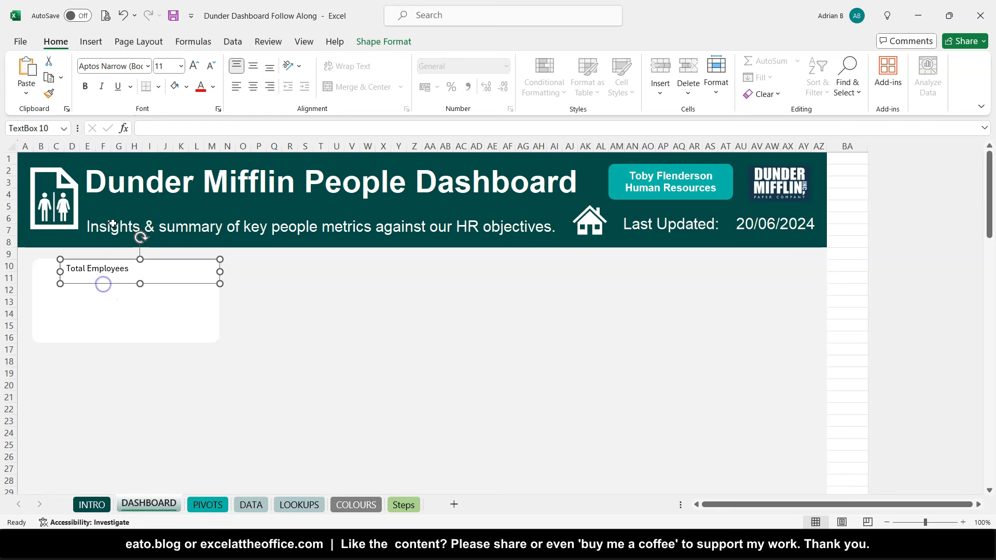
Step: Format the Total Employees title as bold Arial, size 16, in the header's dark teal colour
click(148, 66)
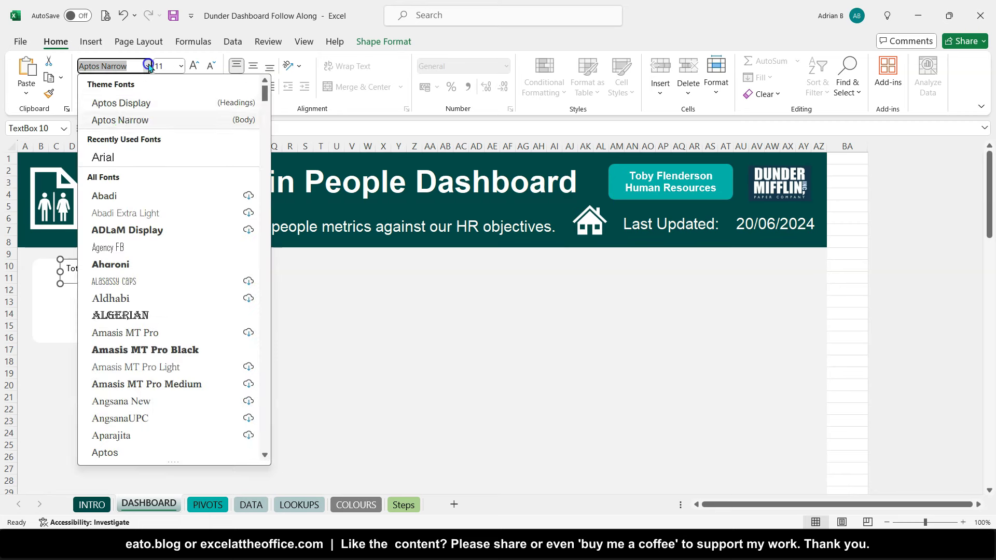
click(133, 158)
click(85, 86)
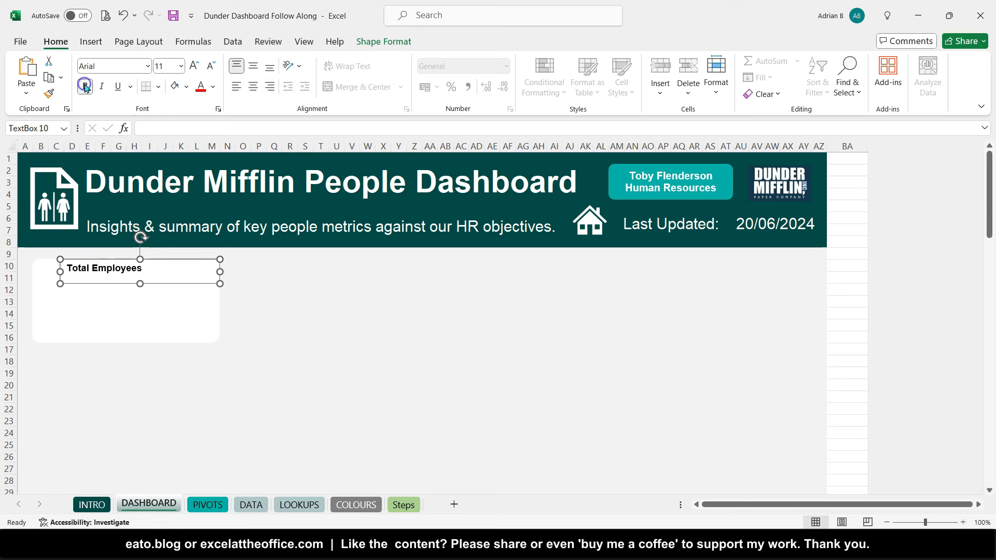
click(213, 87)
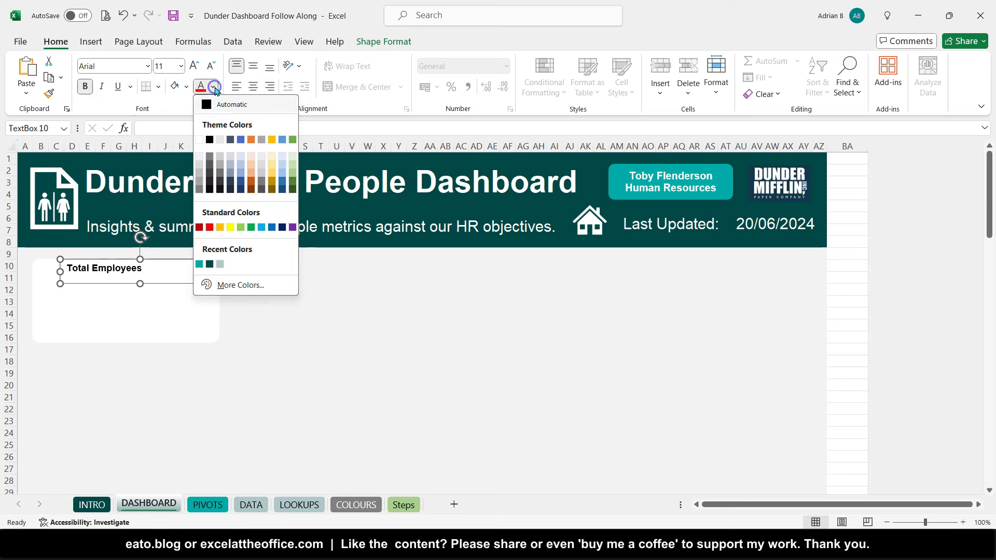
click(209, 266)
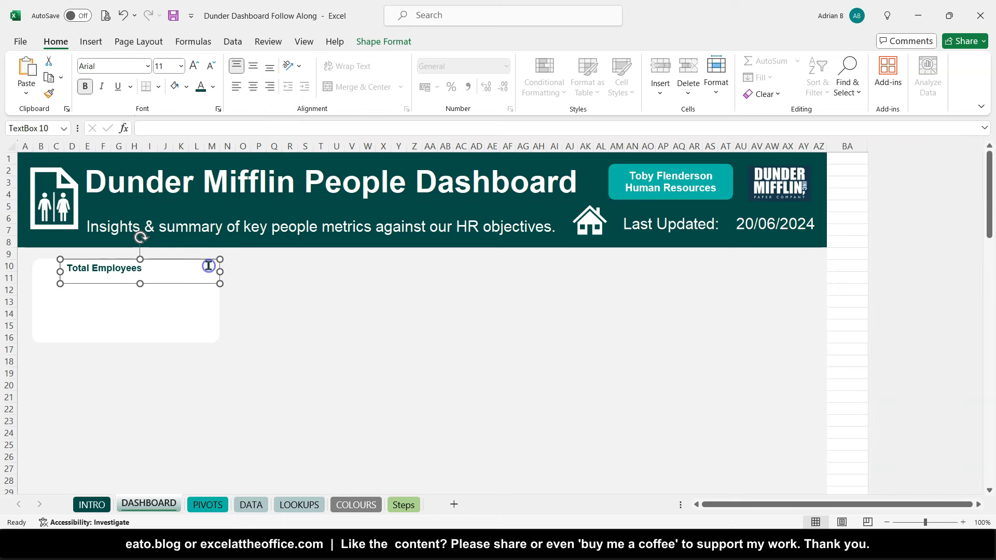
click(193, 65)
click(193, 66)
click(193, 66)
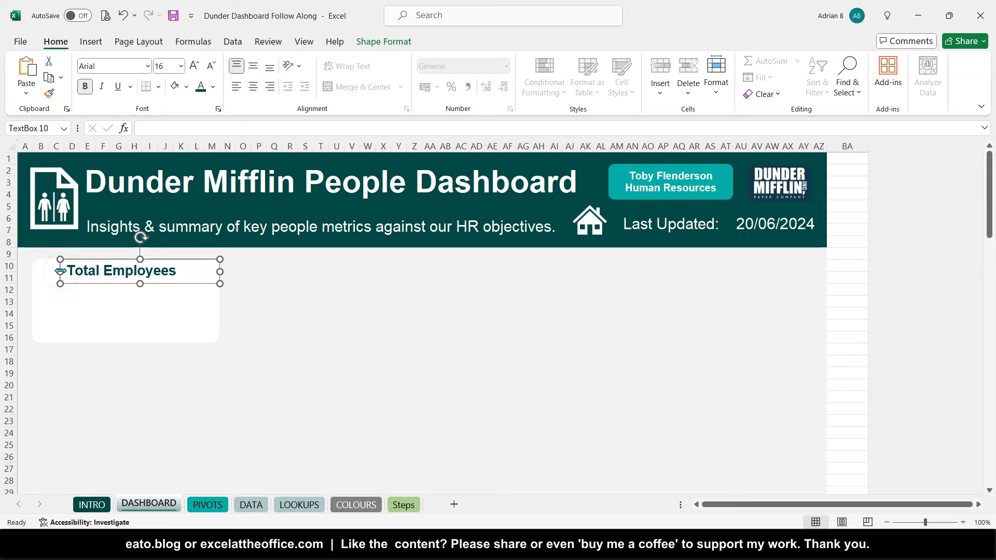
Step: Narrow the Total Employees text box to about 6.35 cm wide, leaving room for an icon before it, and remove its visible outline
drag(61, 270, 66, 271)
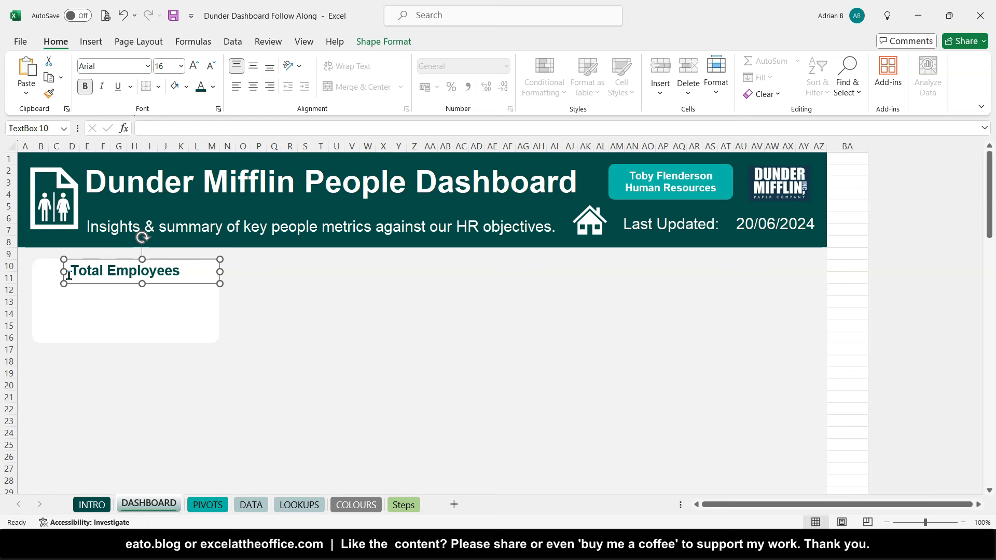
click(154, 299)
click(84, 285)
scroll(85, 287, down, 1)
scroll(85, 287, down, 2)
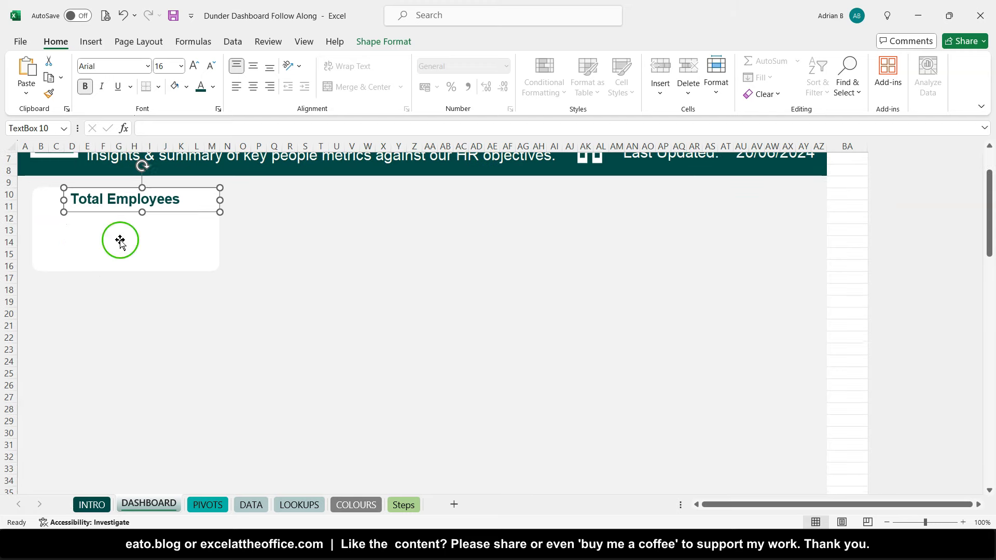
click(120, 238)
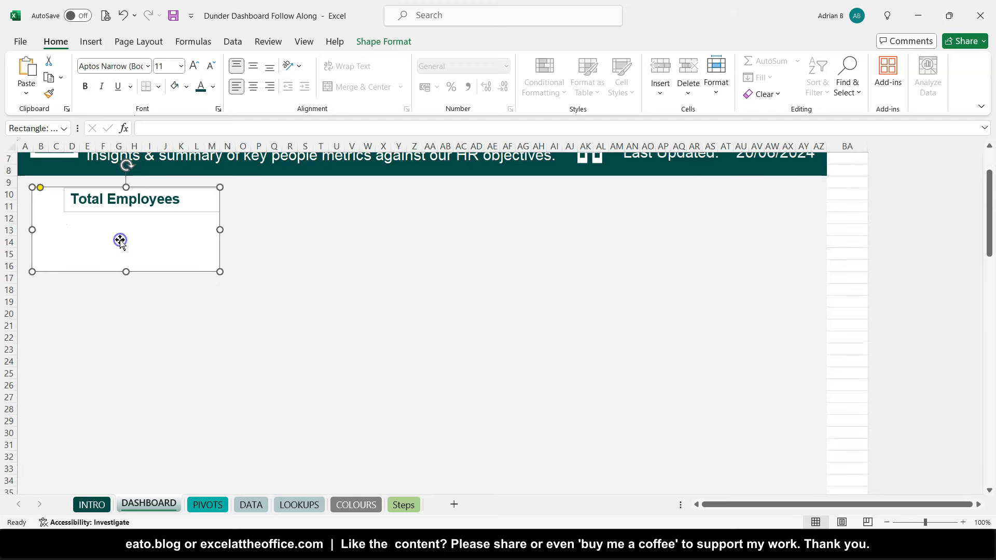
click(100, 210)
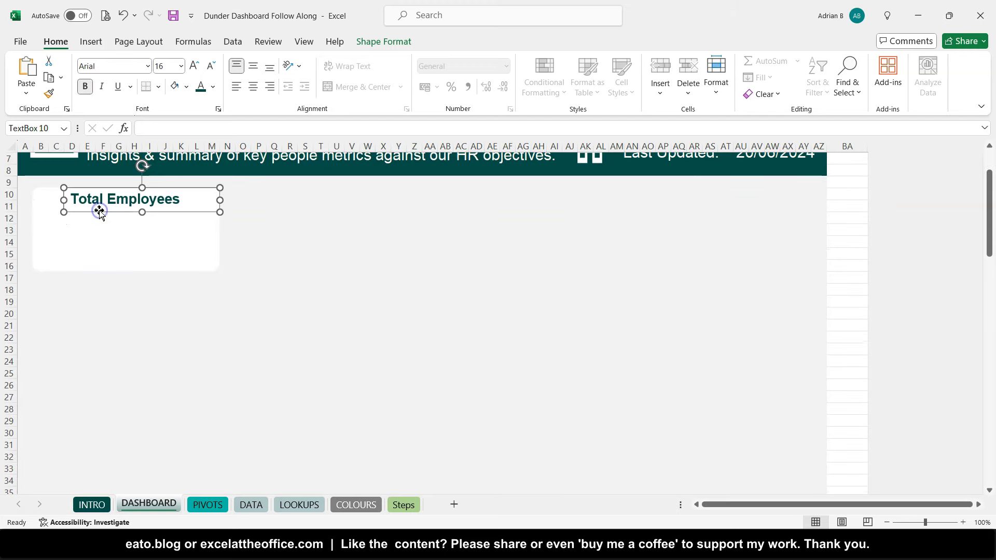
click(383, 44)
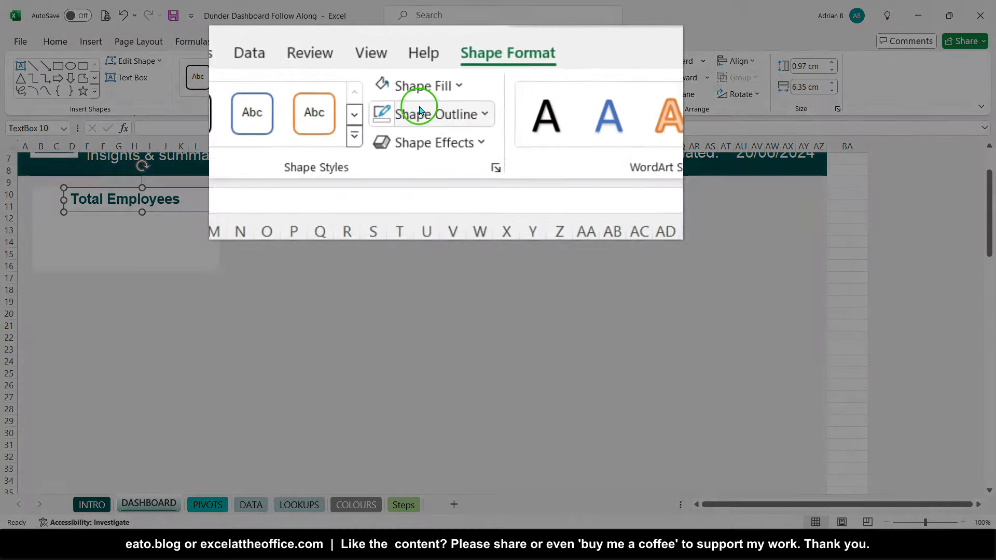
click(310, 77)
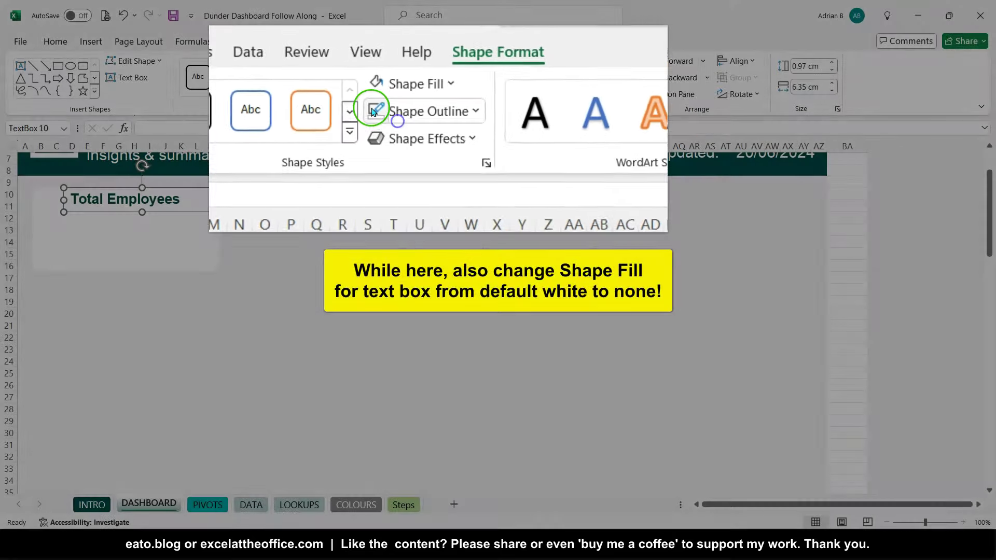
click(283, 183)
click(239, 243)
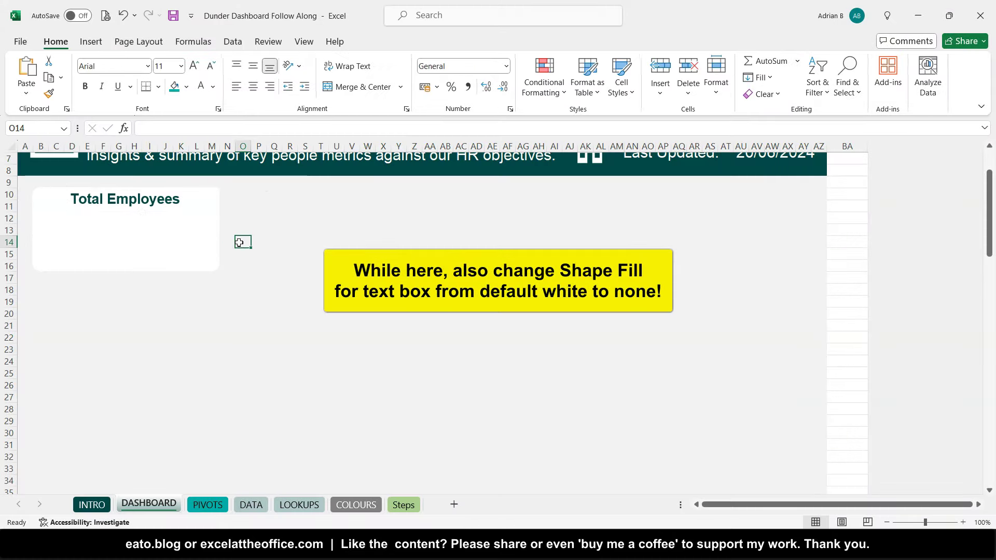
Step: Search the stock icons for "employee" and insert the solid ID badge icon
click(90, 41)
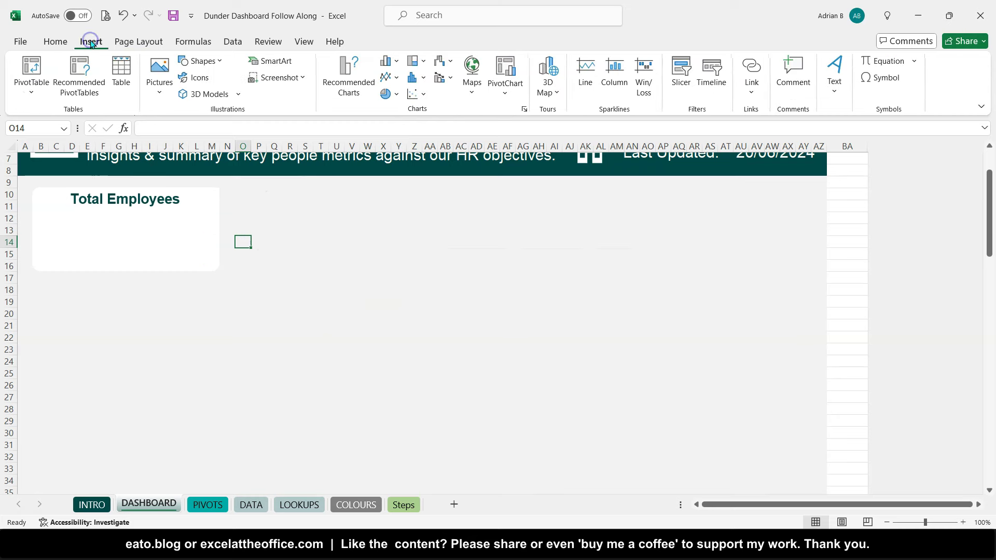
click(198, 78)
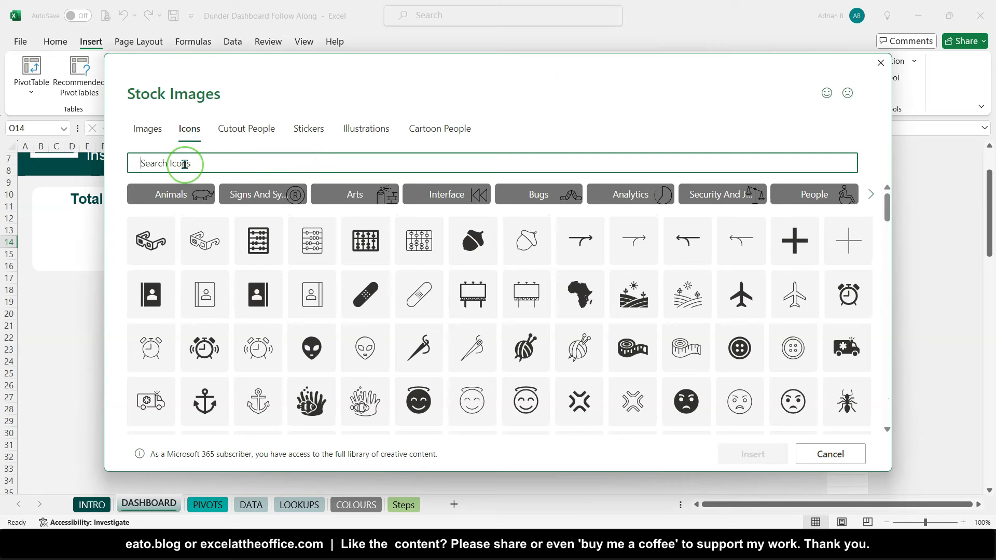
click(184, 164)
text(employee)
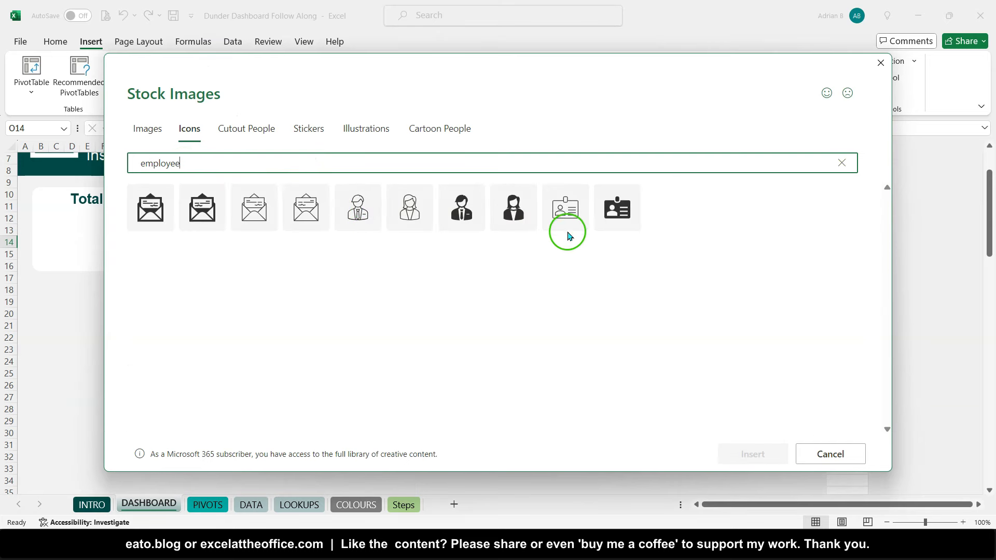
click(599, 206)
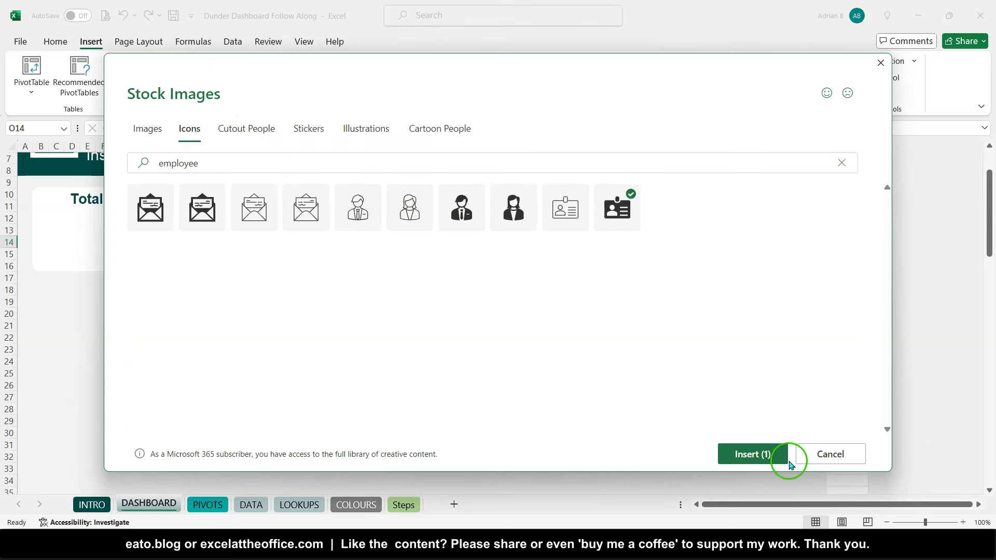
click(764, 458)
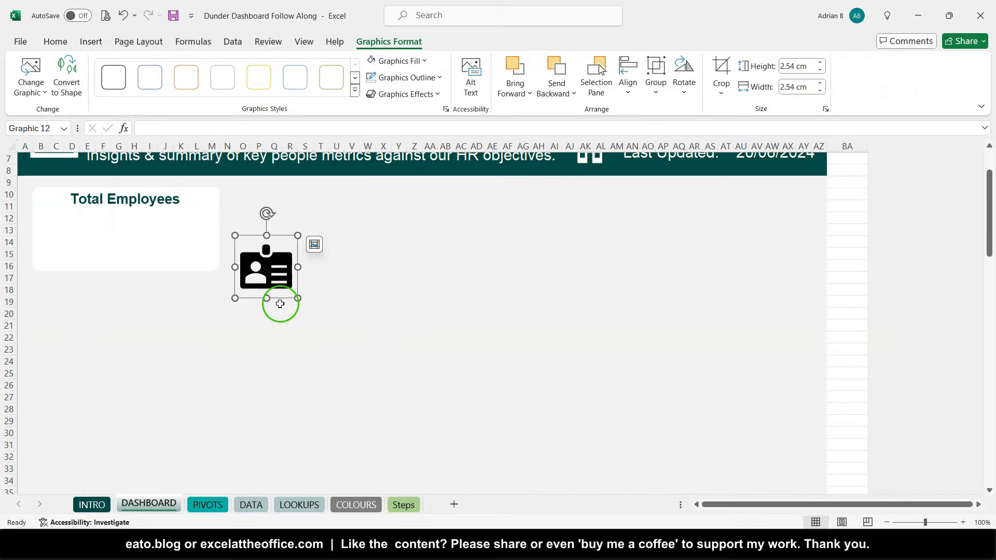
Step: Shrink the ID badge icon to about 1.05 by 1.27 cm, place it before the Total Employees title and fill it dark teal
drag(269, 282, 63, 213)
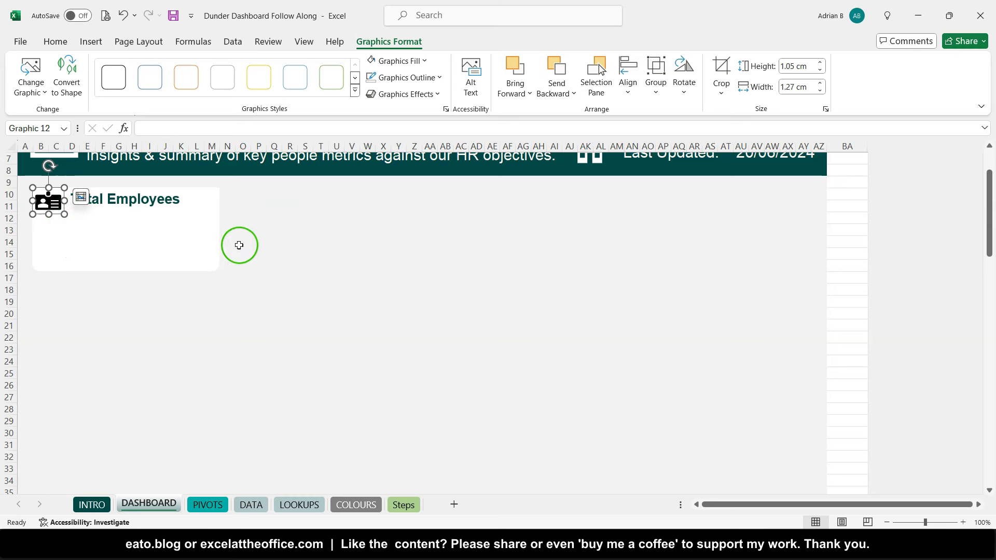
click(133, 215)
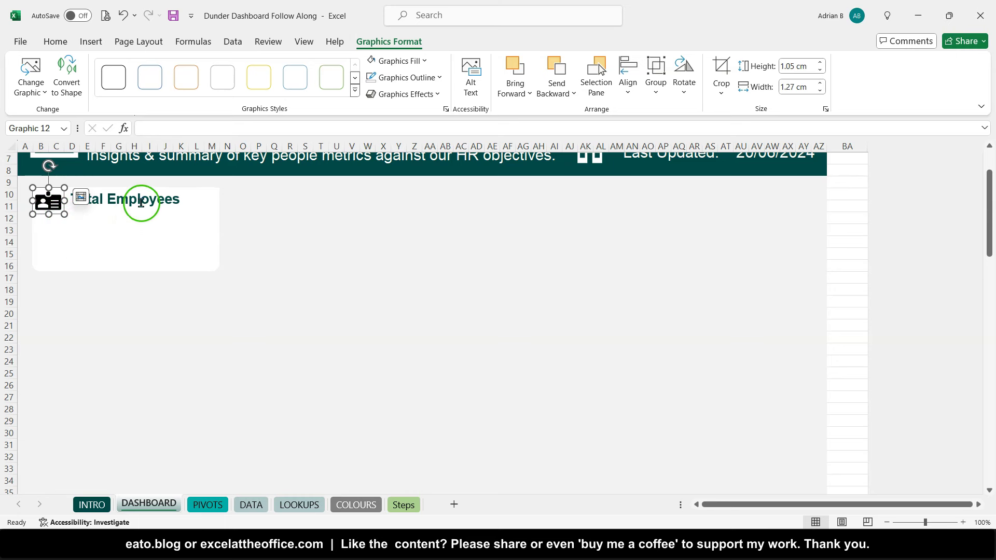
click(46, 206)
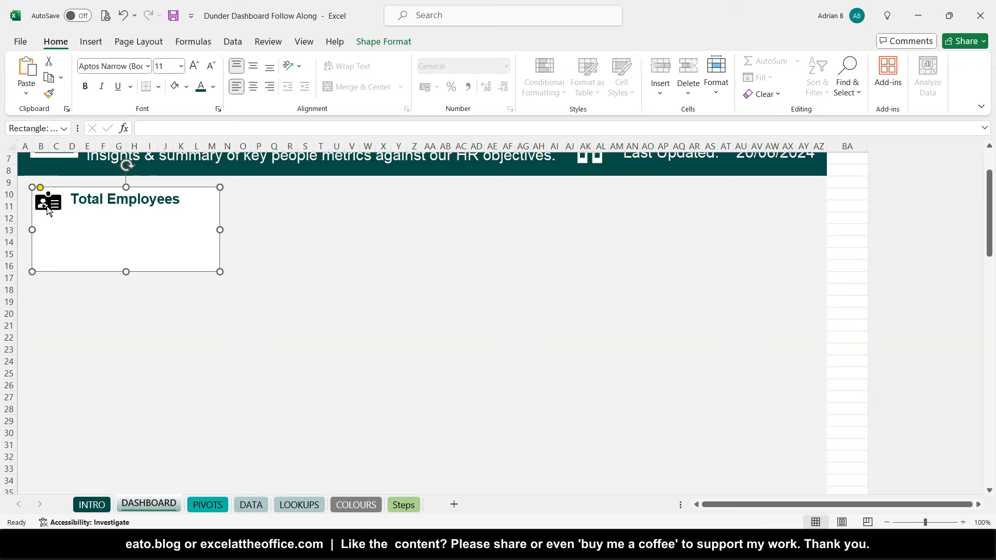
click(47, 209)
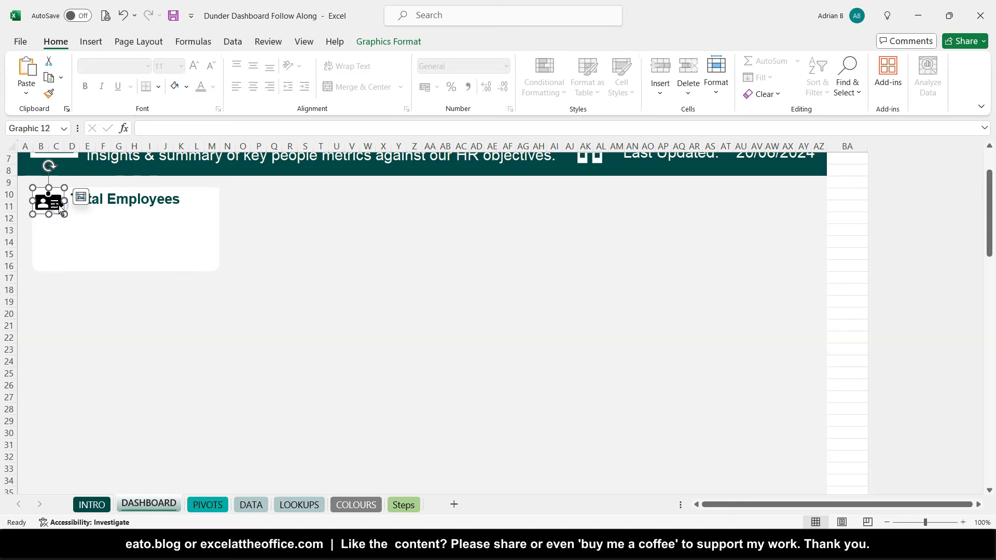
click(394, 42)
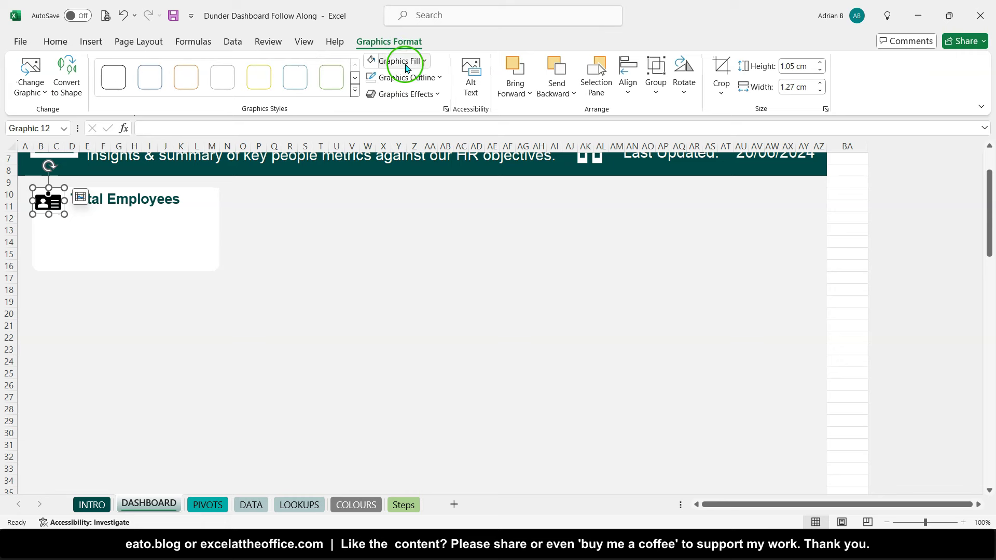
click(426, 61)
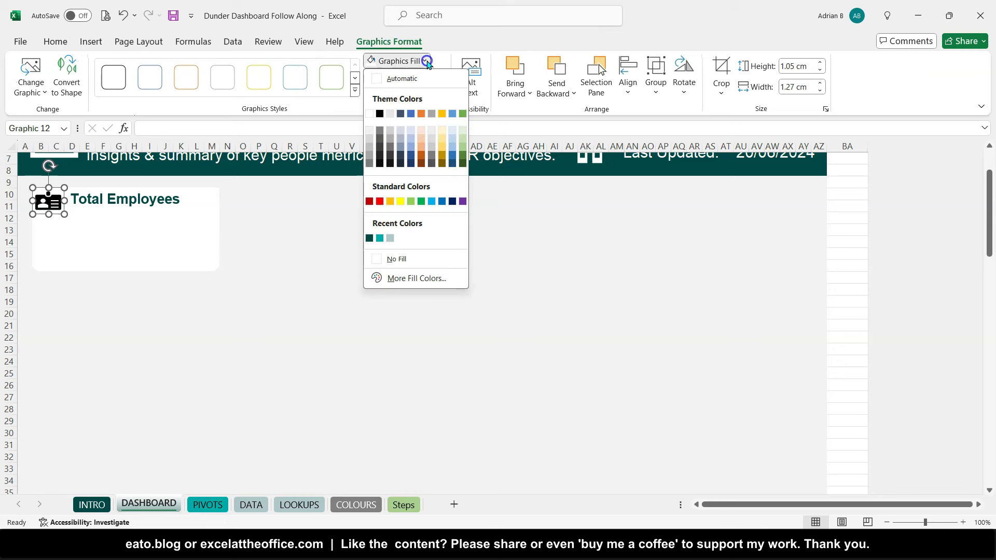
click(370, 238)
click(277, 254)
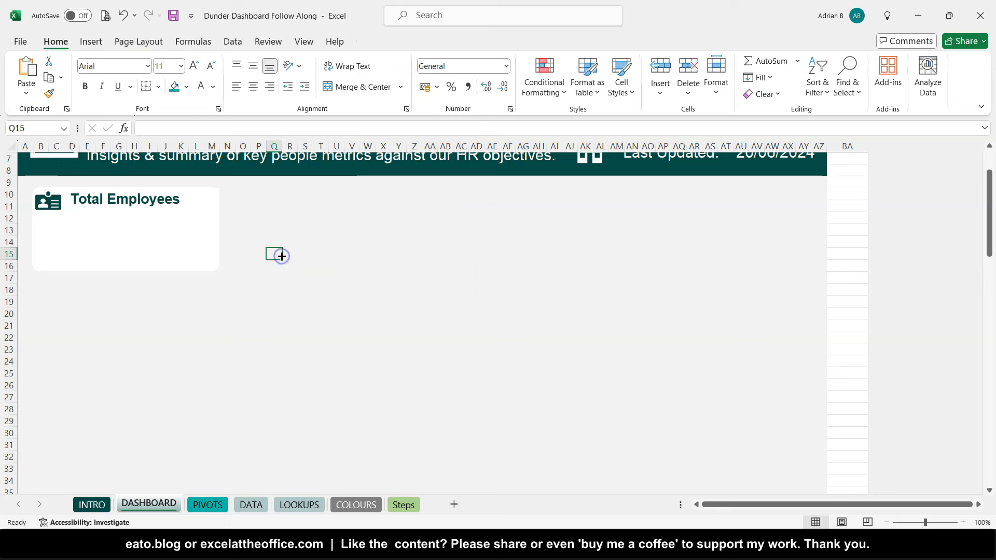
Step: Duplicate the Total Employees card with its title text box, without the icon, and place the copy beside the original in the same row
click(219, 265)
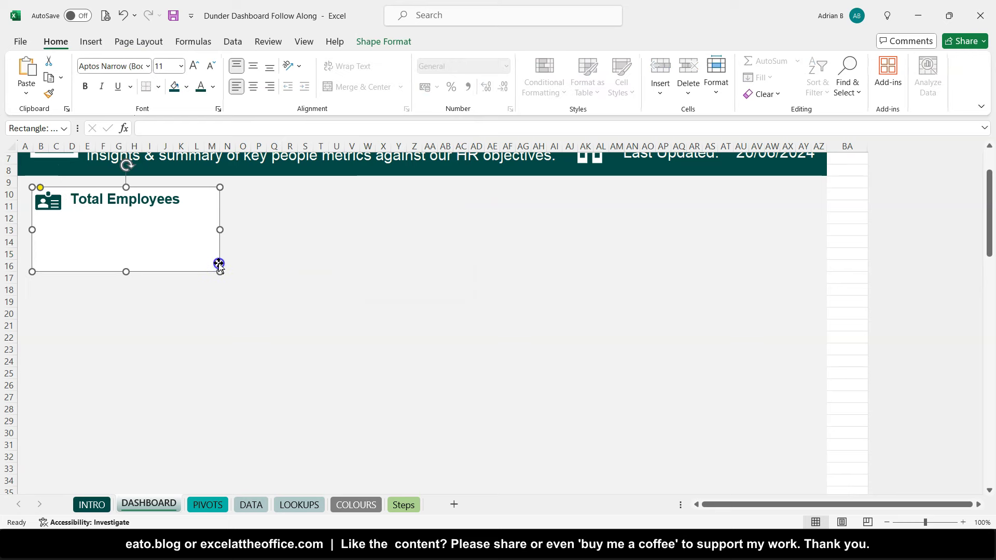
click(284, 273)
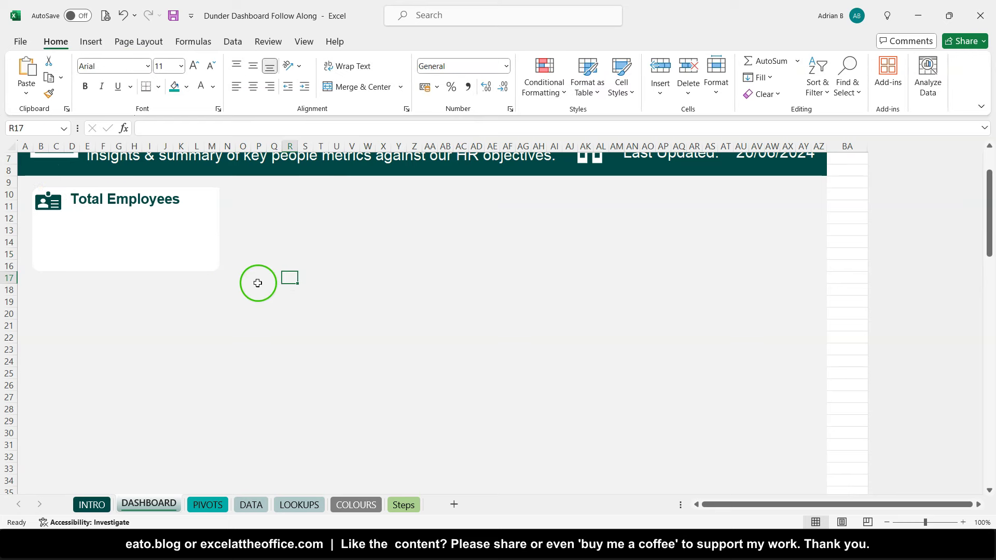
scroll(258, 283, up, 2)
click(258, 285)
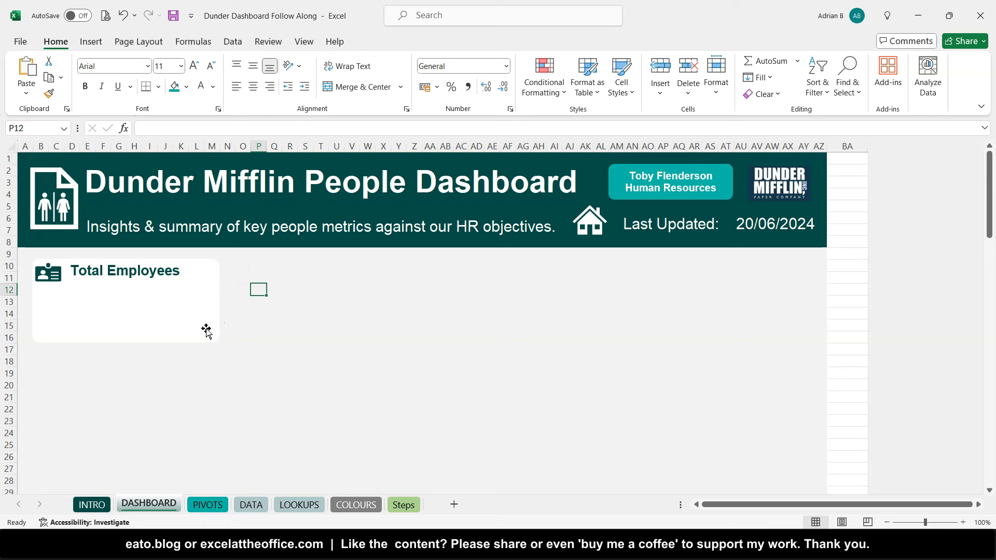
click(207, 330)
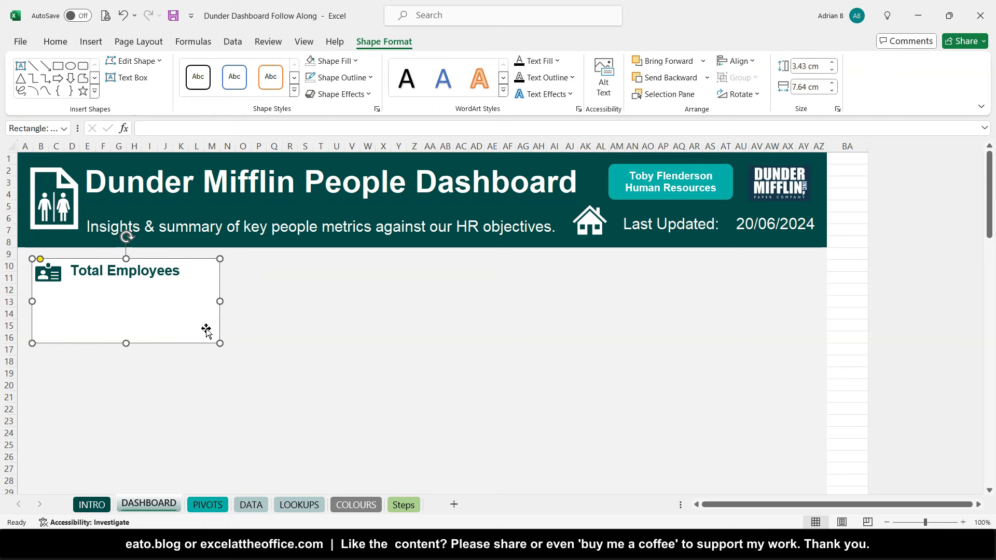
ctrl+click(157, 280)
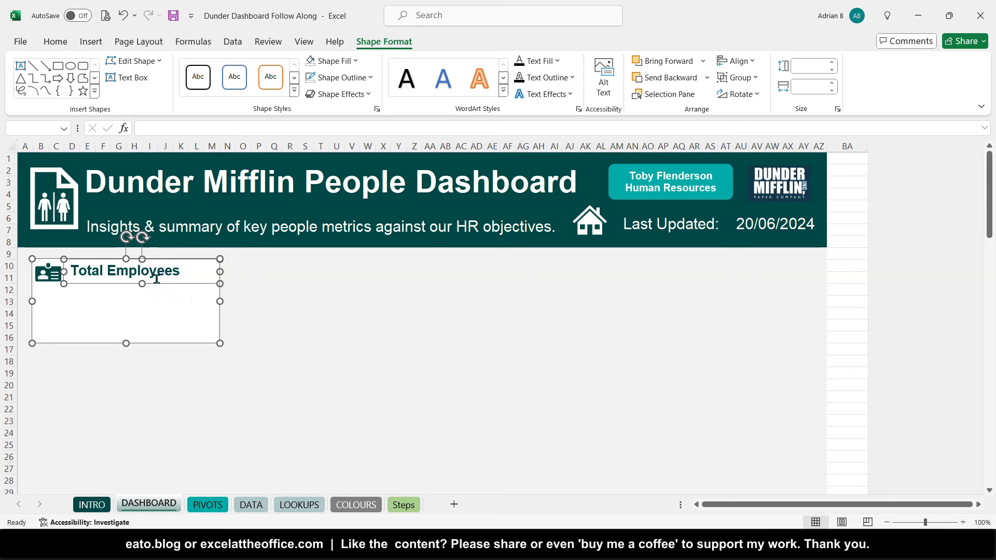
key(ctrl+c)
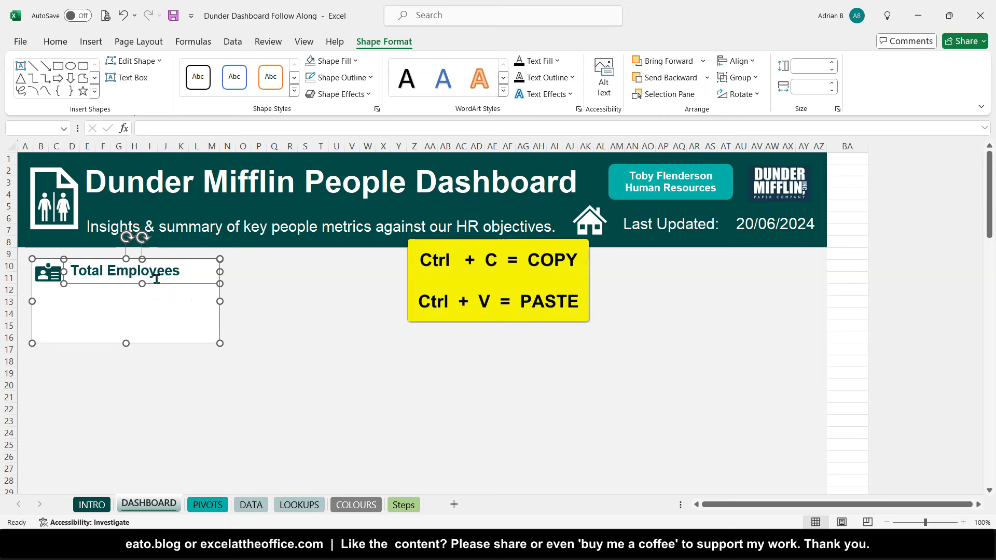
key(ctrl+v)
drag(198, 341, 388, 330)
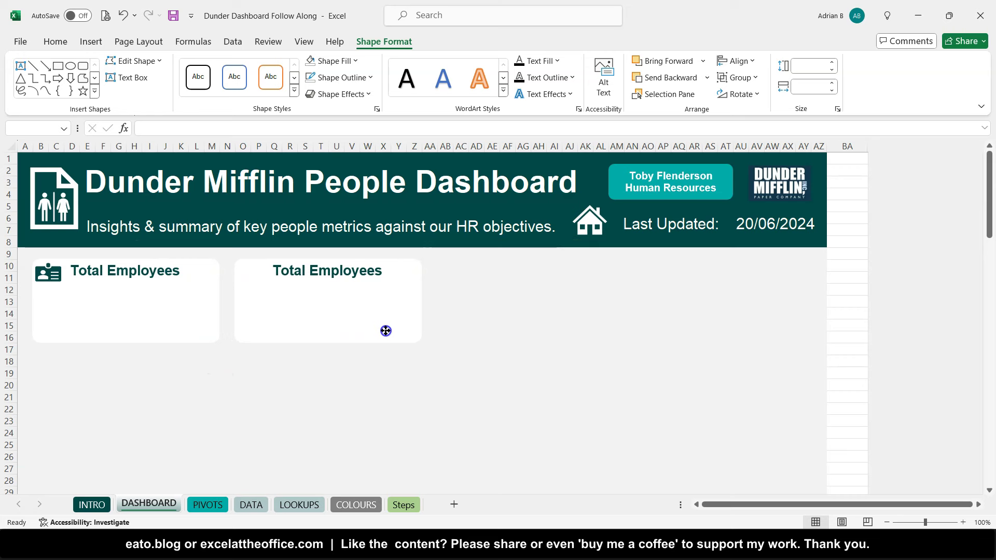
click(384, 330)
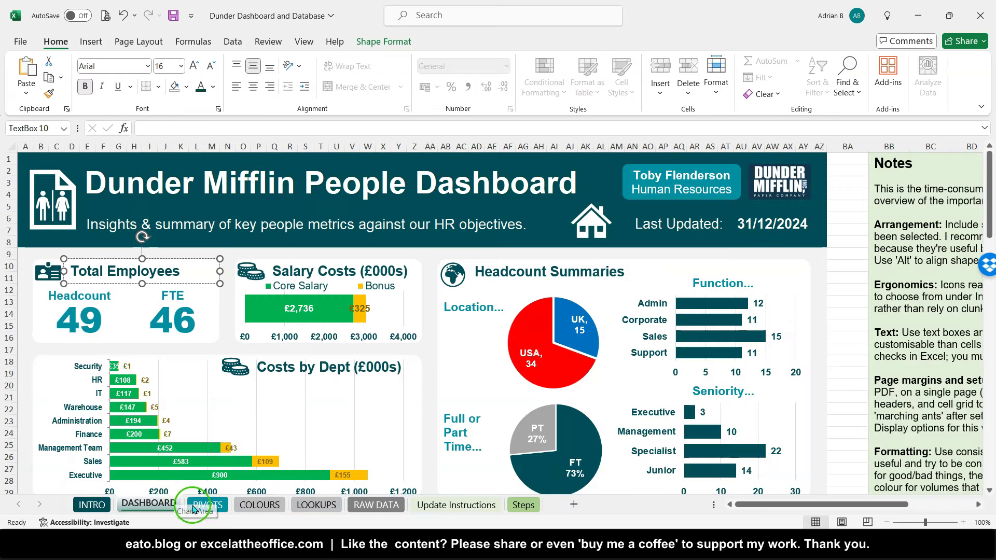
Step: Return to the Dunder Dashboard Follow Along workbook and retitle the copied card "Salary Costs ('000s)"
mouse_move(222, 545)
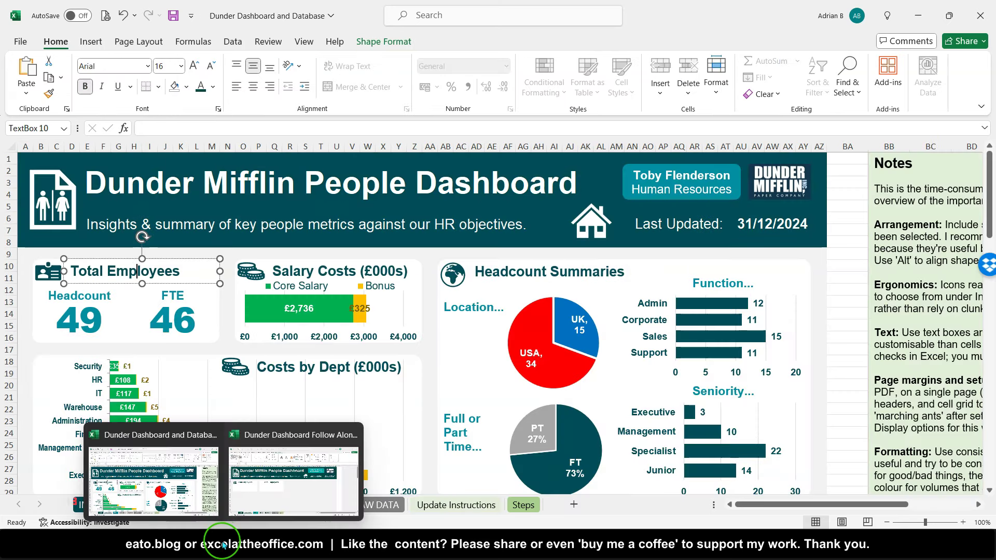
click(268, 498)
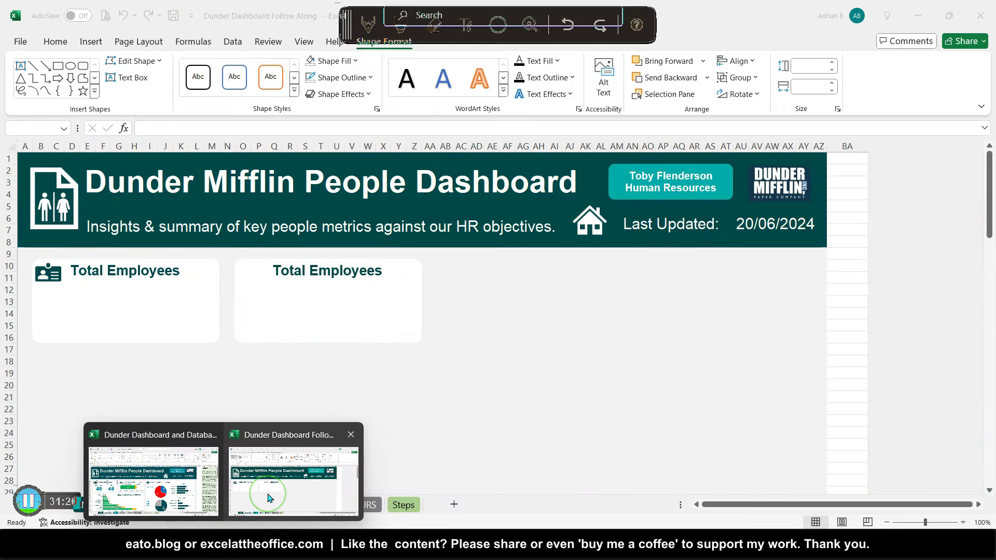
click(322, 295)
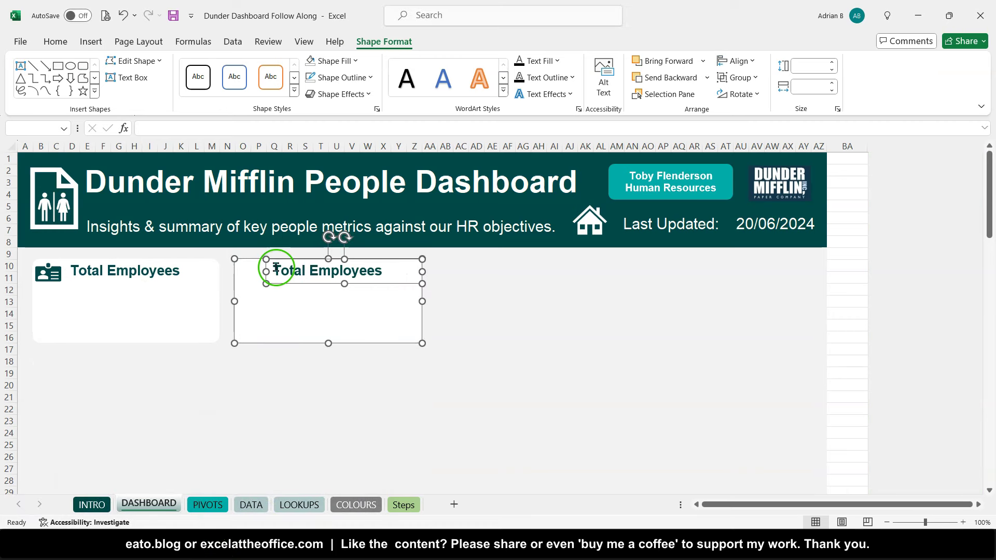
drag(274, 271, 395, 271)
text(Salar)
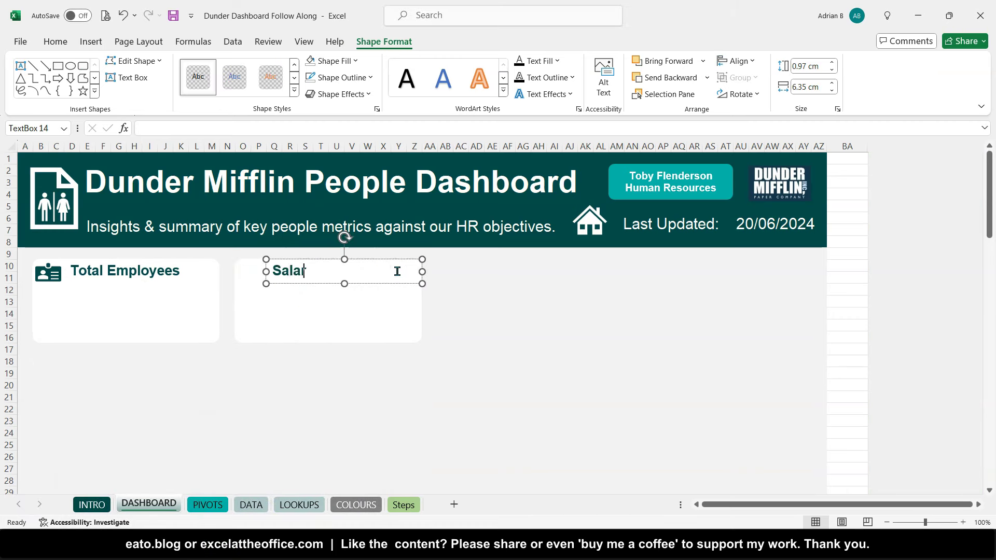
text(y Costs ('000s))
click(422, 313)
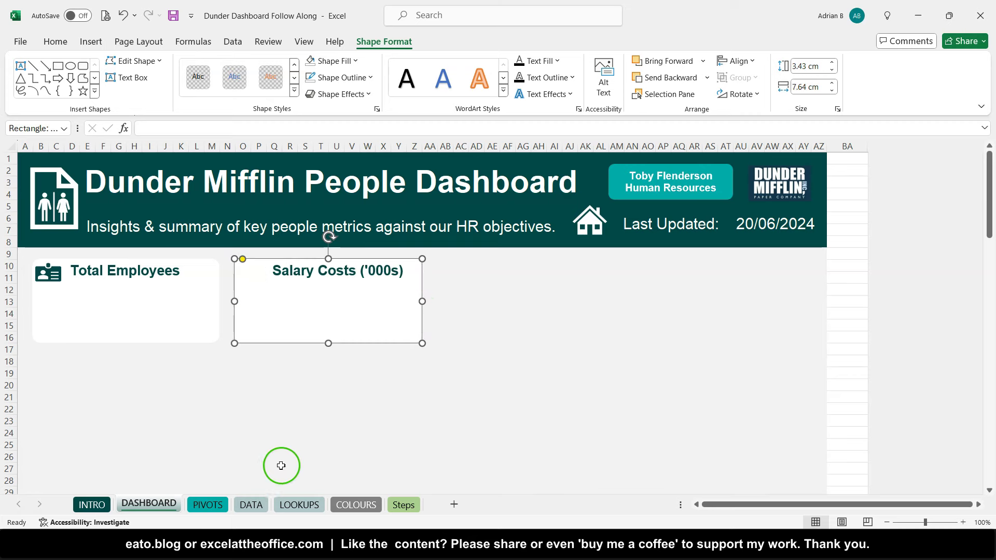
Step: Switch to the Dunder Dashboard and Database workbook and examine how its sections are laid out with icons and headings
mouse_move(223, 544)
click(162, 497)
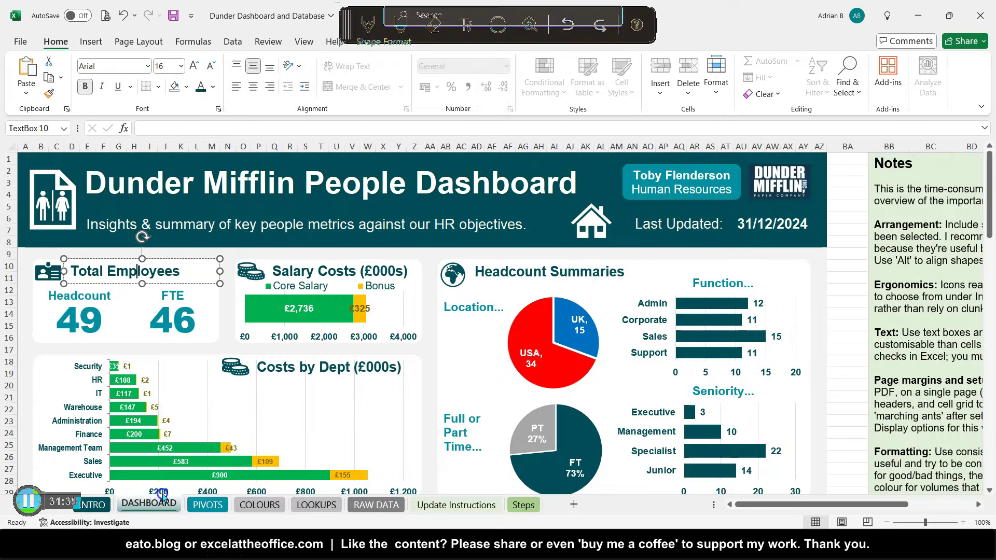
scroll(473, 346, down, 2)
scroll(473, 346, up, 1)
scroll(474, 347, down, 5)
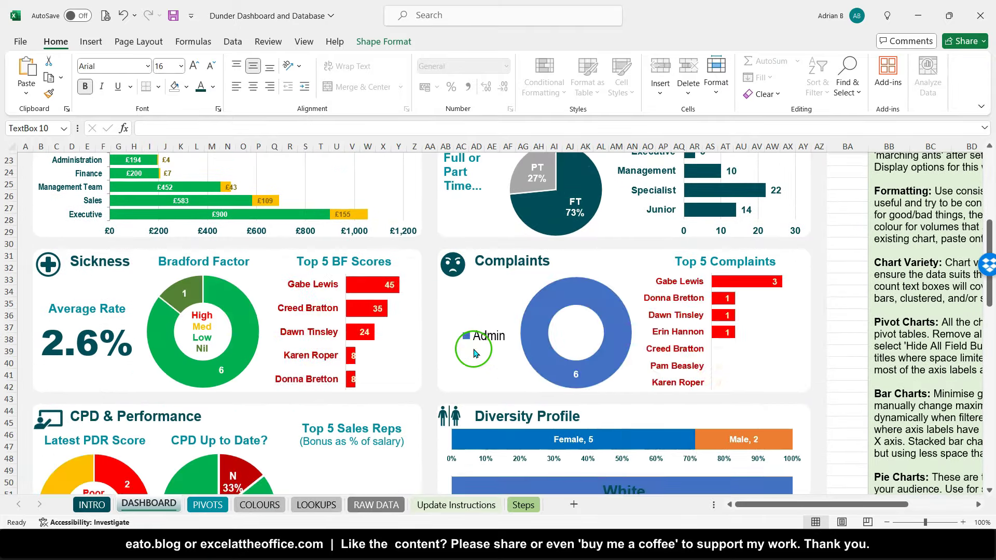
scroll(473, 346, up, 3)
scroll(476, 354, down, 1)
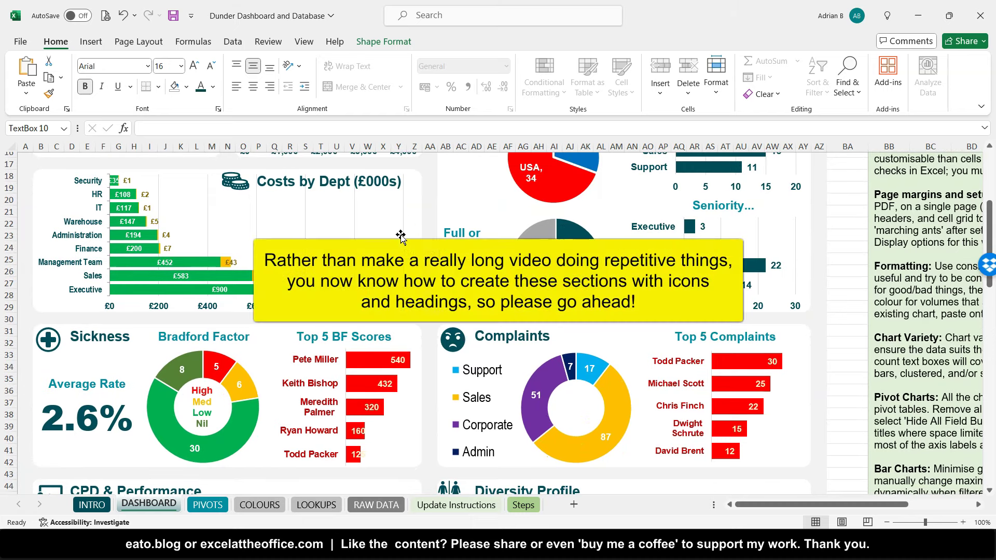
scroll(401, 238, down, 1)
scroll(401, 237, up, 2)
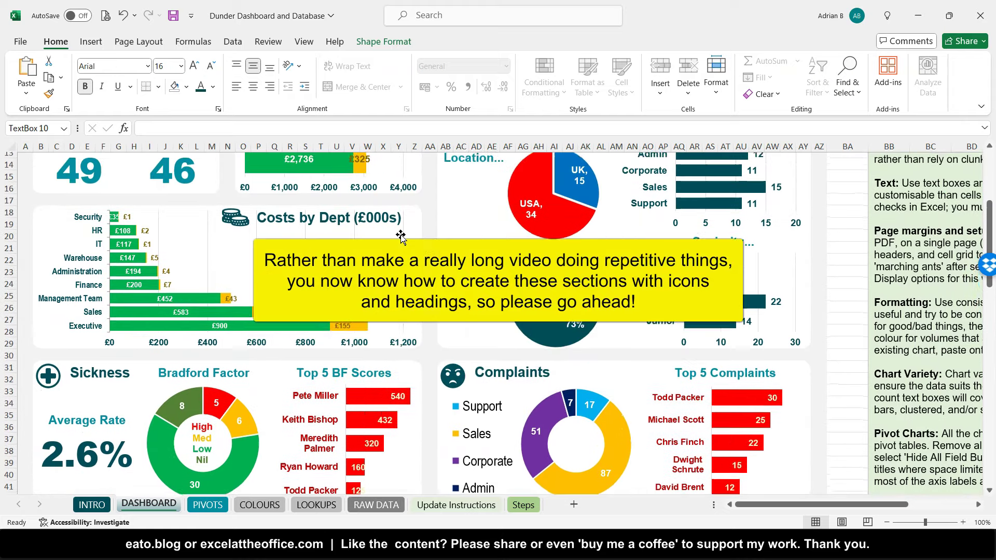
scroll(401, 237, down, 1)
Step: Examine the Costs by Dept and Headcount Summaries cards, checking their lower-edge alignment along row 29
click(337, 182)
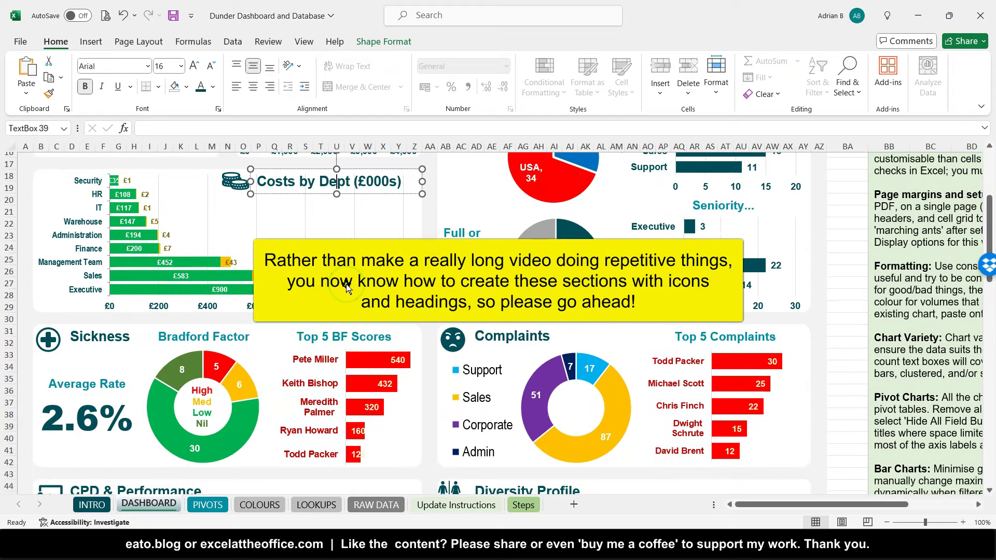
scroll(346, 284, up, 4)
click(566, 218)
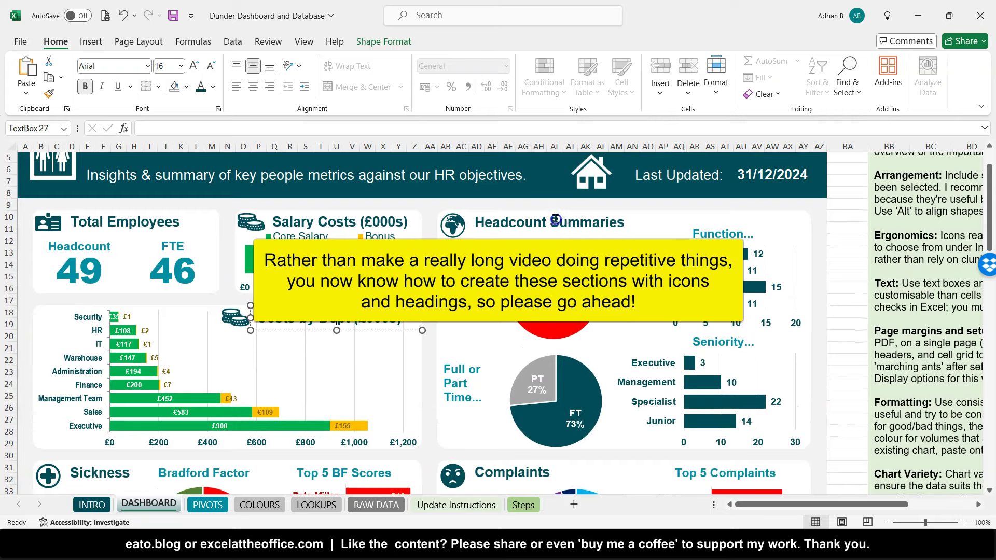
click(773, 217)
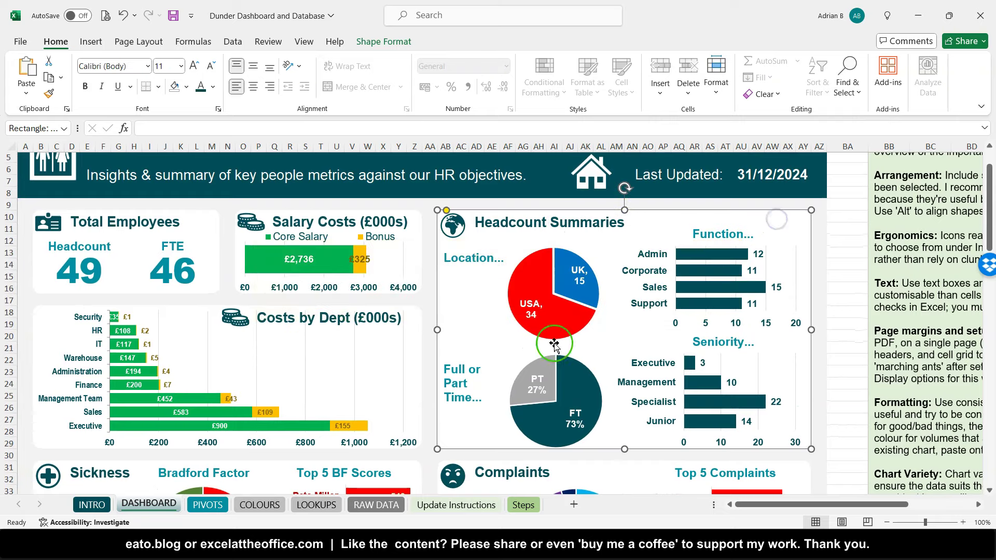
click(6, 447)
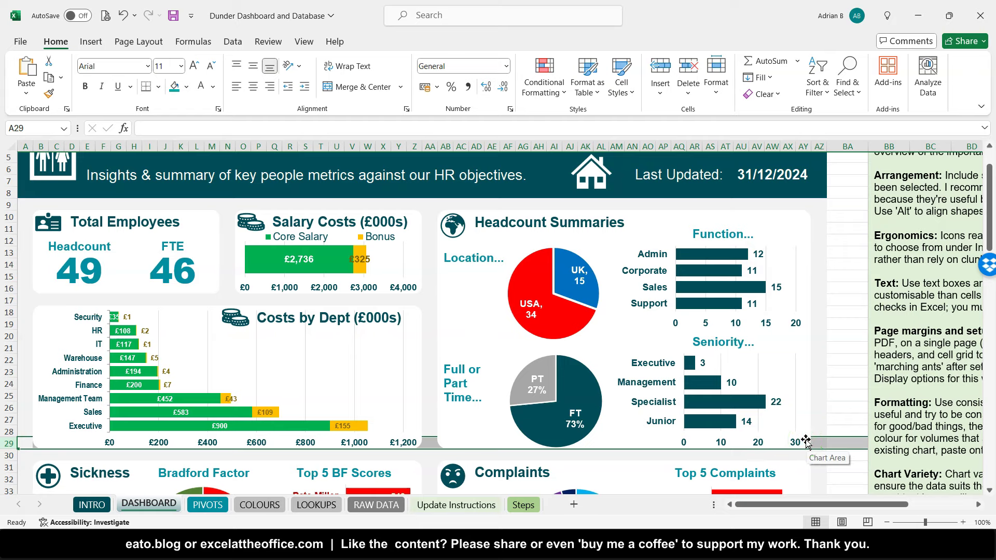
Step: Review the remaining reference sections and their icons, from Sickness and Complaints down to Party Planning Committee and the slicers
scroll(715, 380, down, 8)
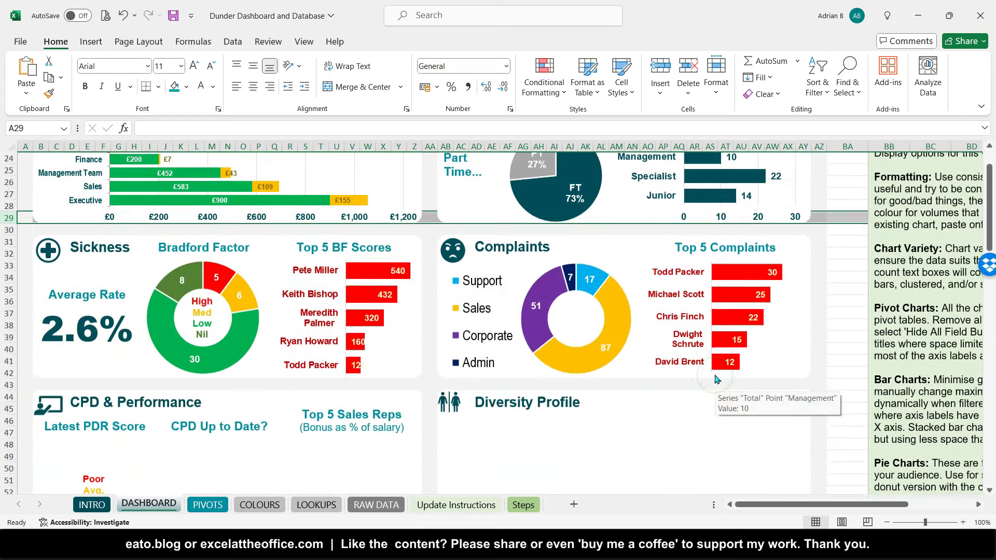
scroll(715, 379, down, 1)
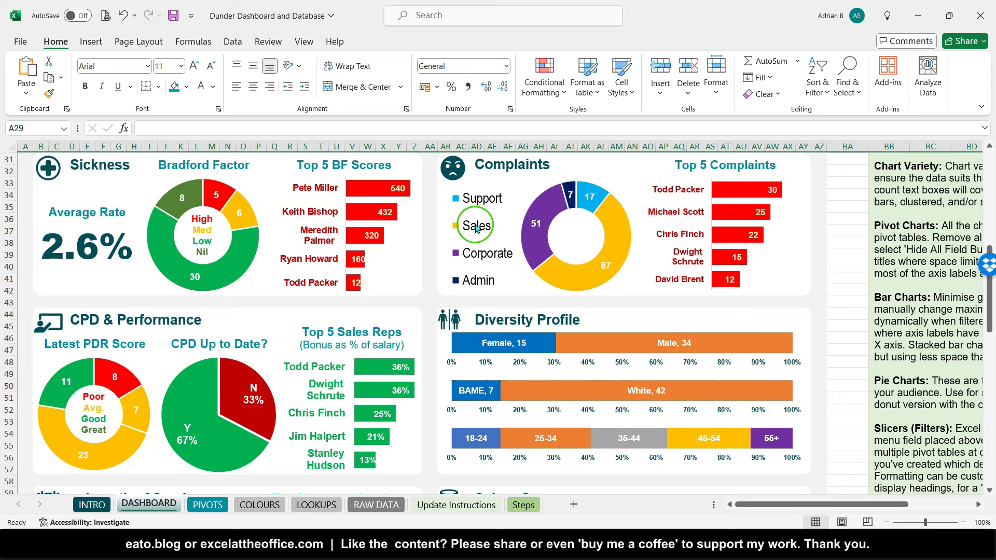
click(50, 171)
click(255, 206)
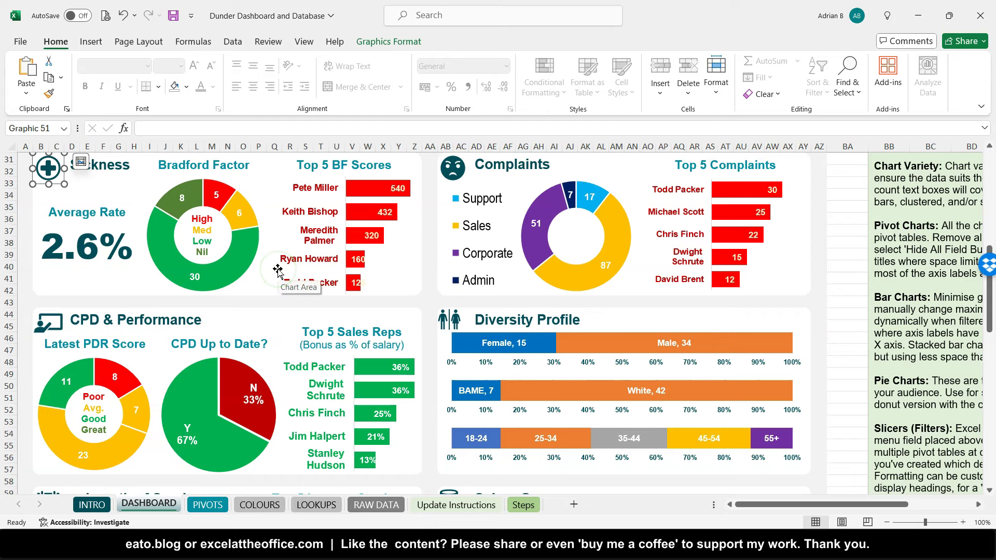
scroll(278, 270, down, 2)
scroll(278, 270, down, 6)
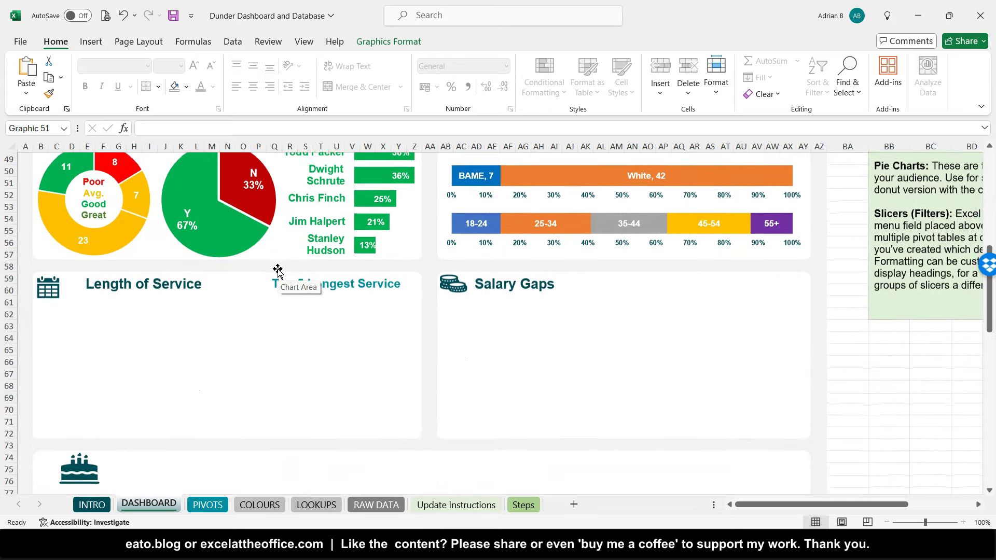
scroll(278, 270, down, 1)
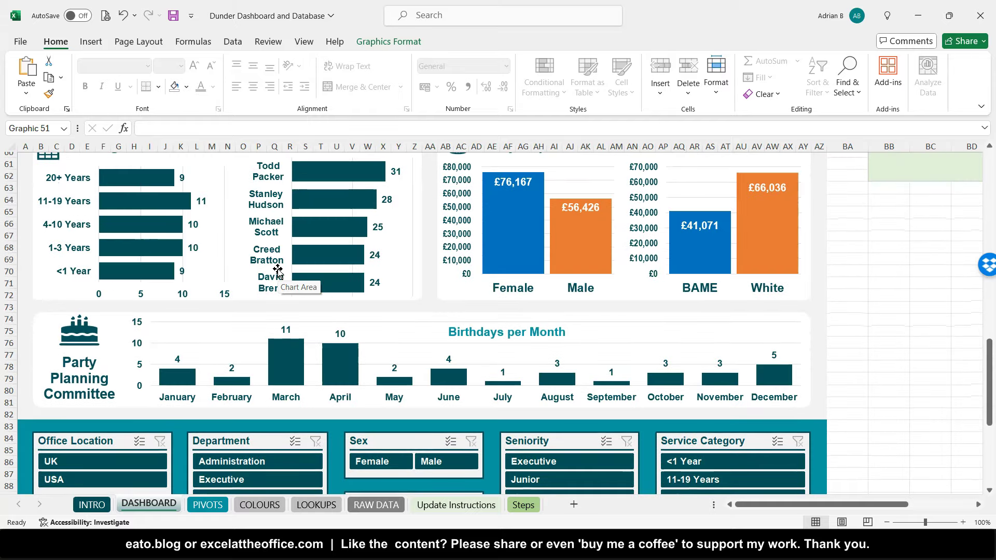
scroll(278, 269, up, 11)
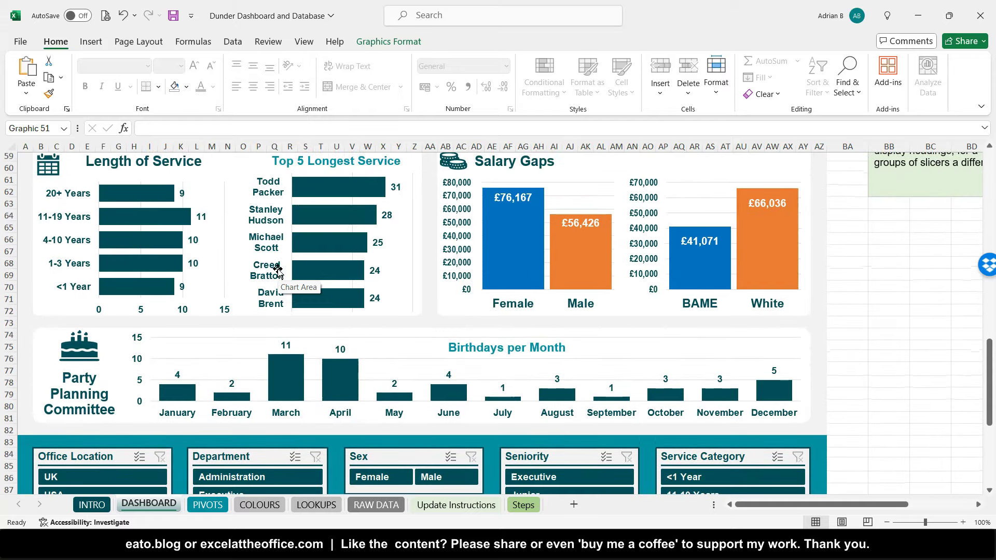
scroll(278, 270, up, 8)
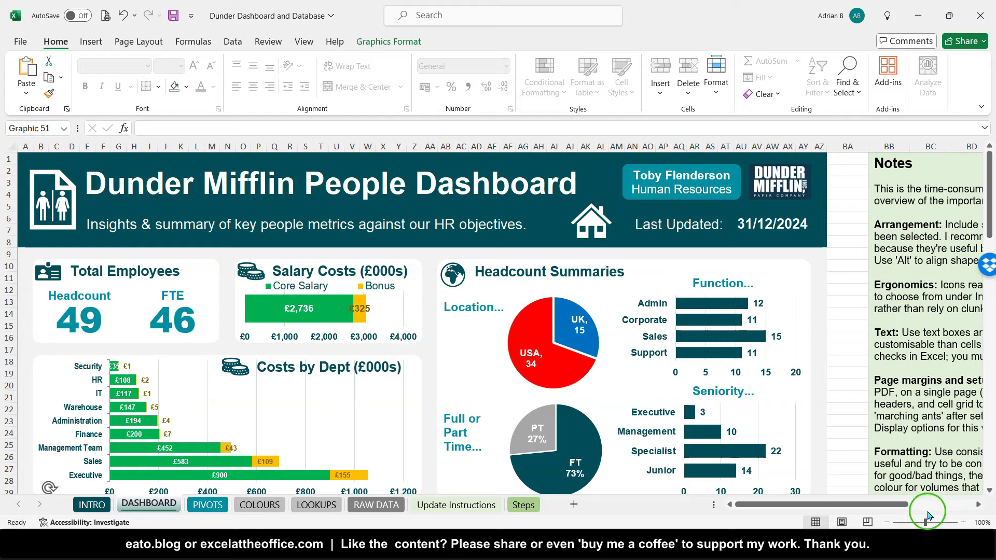
Step: Zoom the reference dashboard out to 60% and check the Sickness card's edge against column Z
click(888, 523)
click(888, 523)
click(887, 522)
click(887, 523)
scroll(411, 389, down, 7)
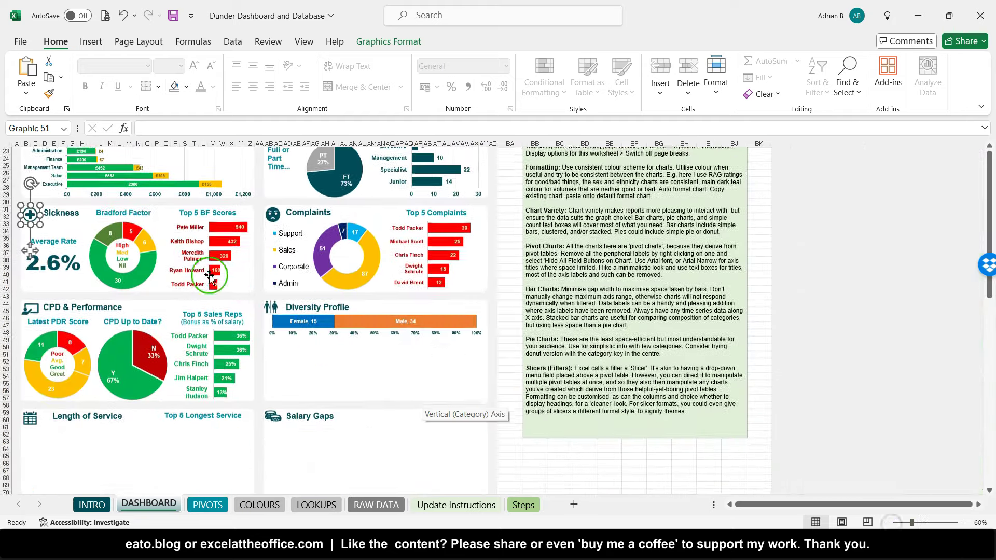
click(124, 213)
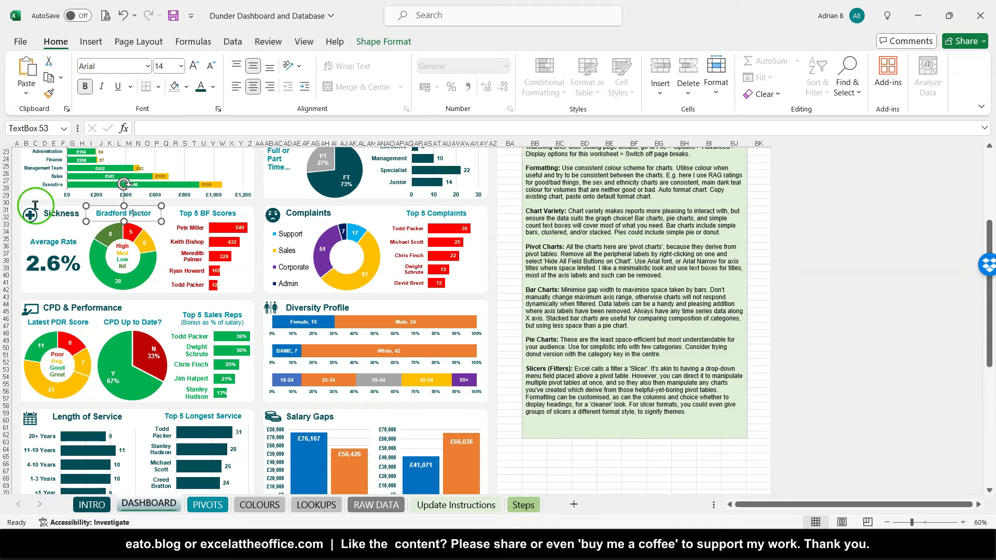
click(251, 144)
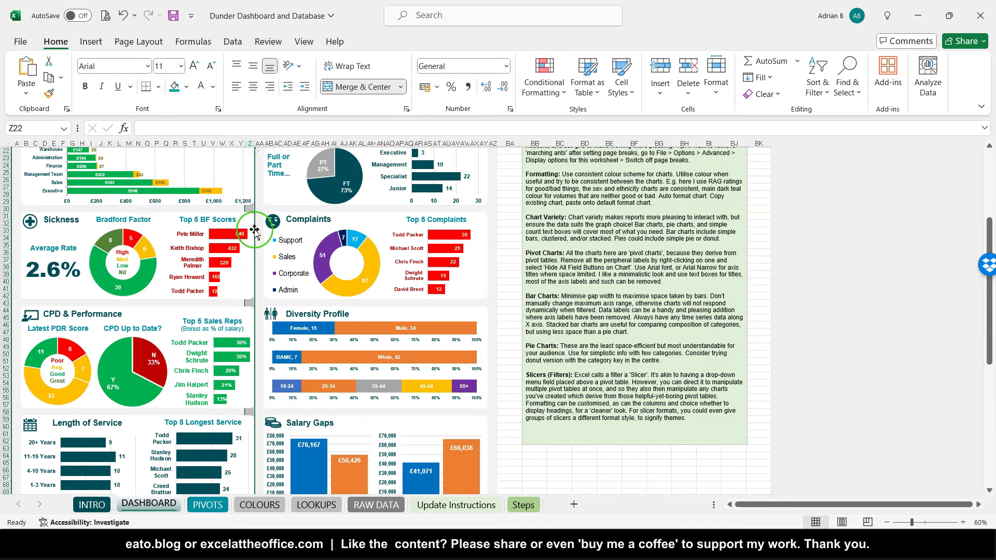
Step: Check the reference cards' edges against columns AB to AY and the Party Planning Committee card against rows 74 to 81
scroll(254, 229, up, 7)
scroll(254, 230, down, 8)
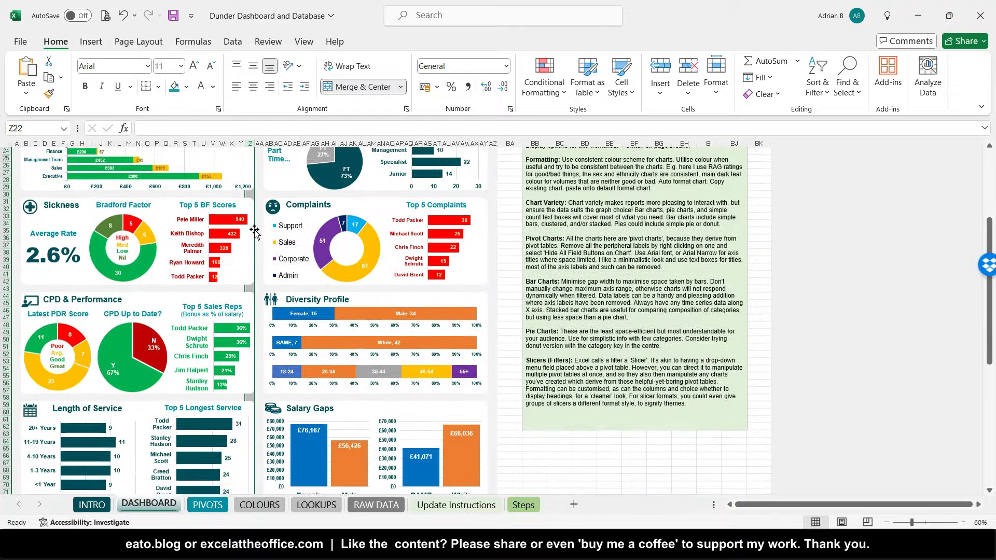
scroll(254, 234, down, 3)
scroll(252, 197, up, 1)
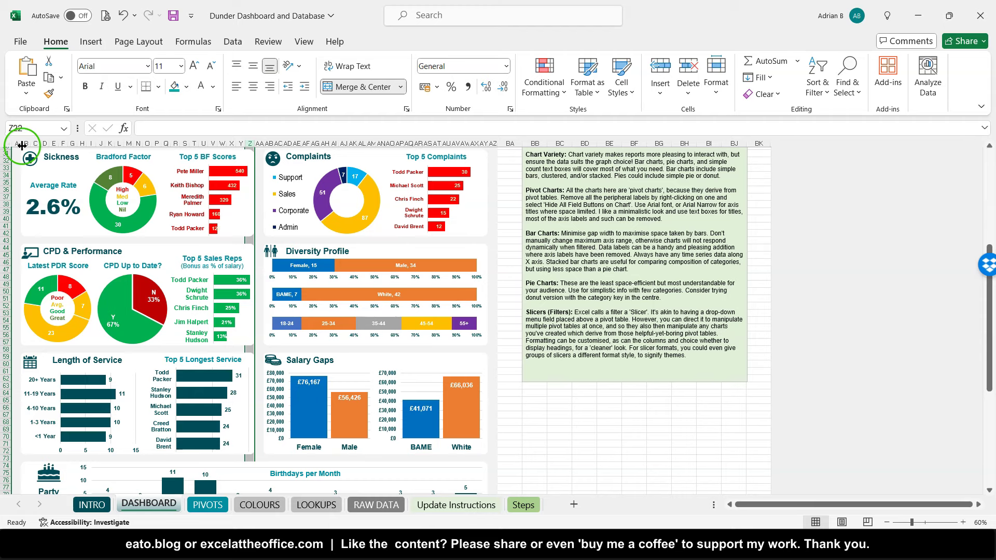
drag(22, 145, 483, 160)
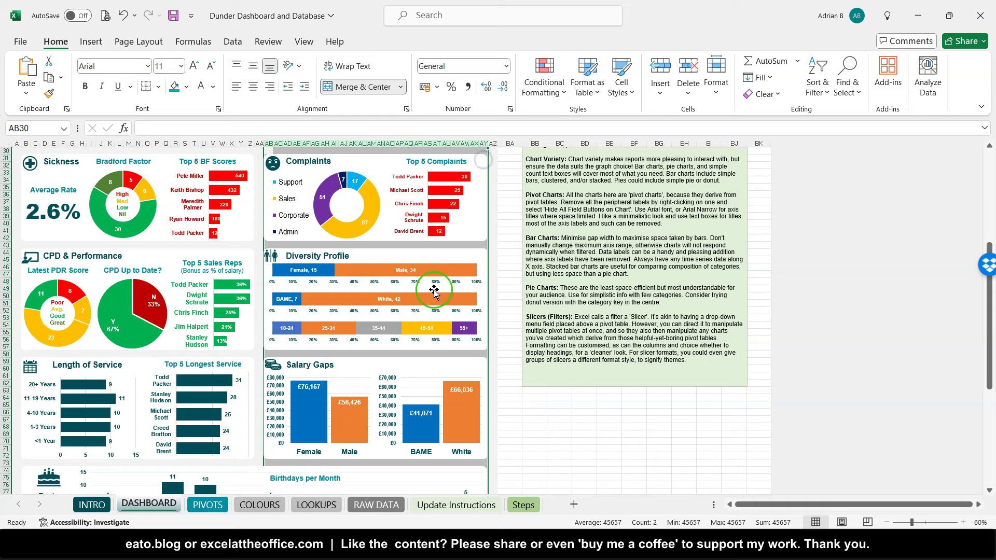
scroll(434, 290, down, 5)
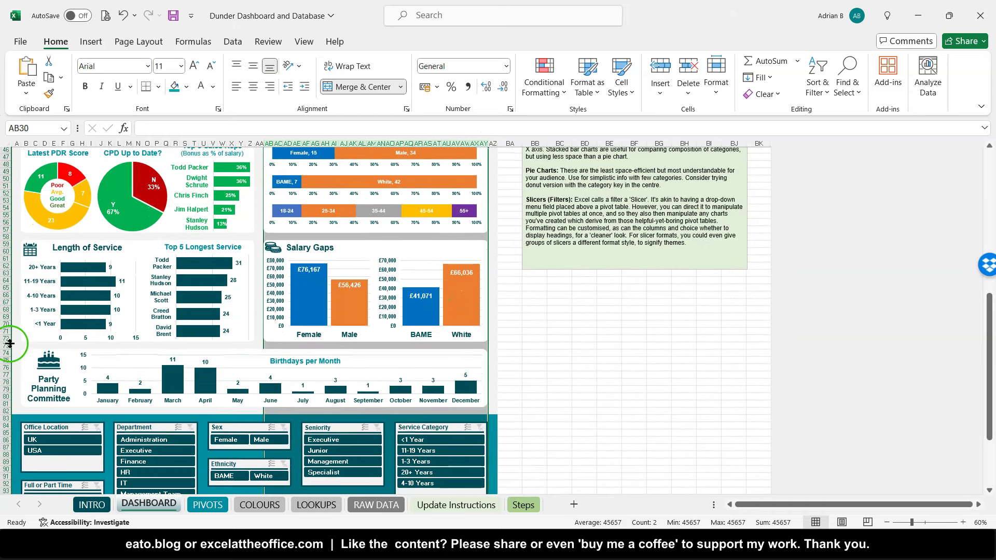
drag(7, 353, 17, 403)
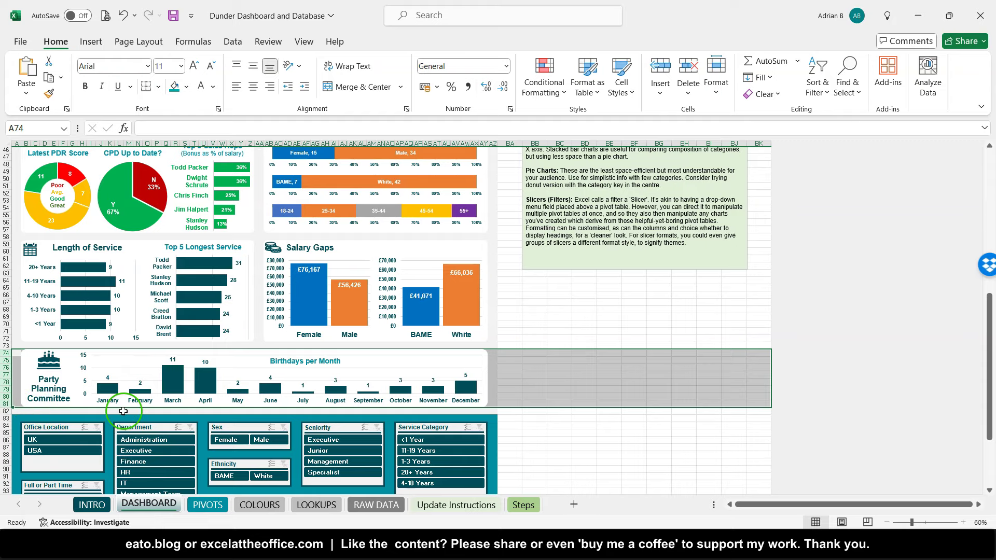
scroll(125, 405, down, 5)
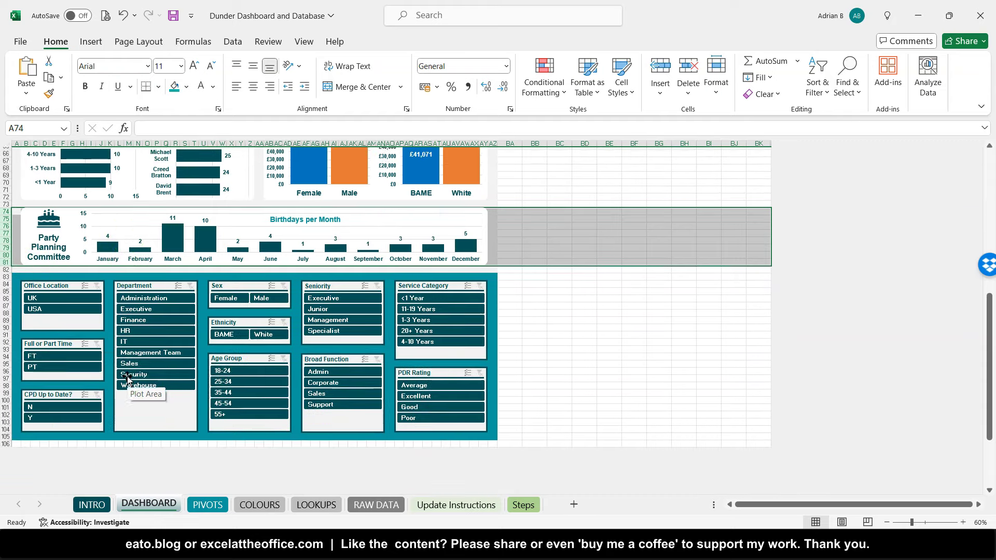
Step: Return to the start of the reference dashboard, zoom in to 120% and bring the Notes text box into view
scroll(127, 379, up, 10)
scroll(127, 379, up, 10)
click(812, 528)
click(962, 522)
click(962, 522)
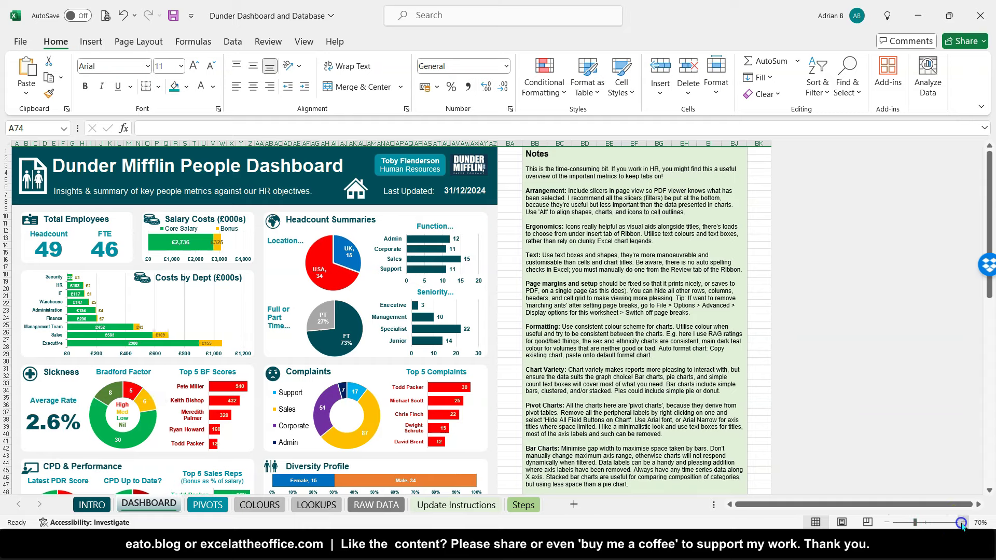
click(963, 523)
click(962, 523)
click(963, 522)
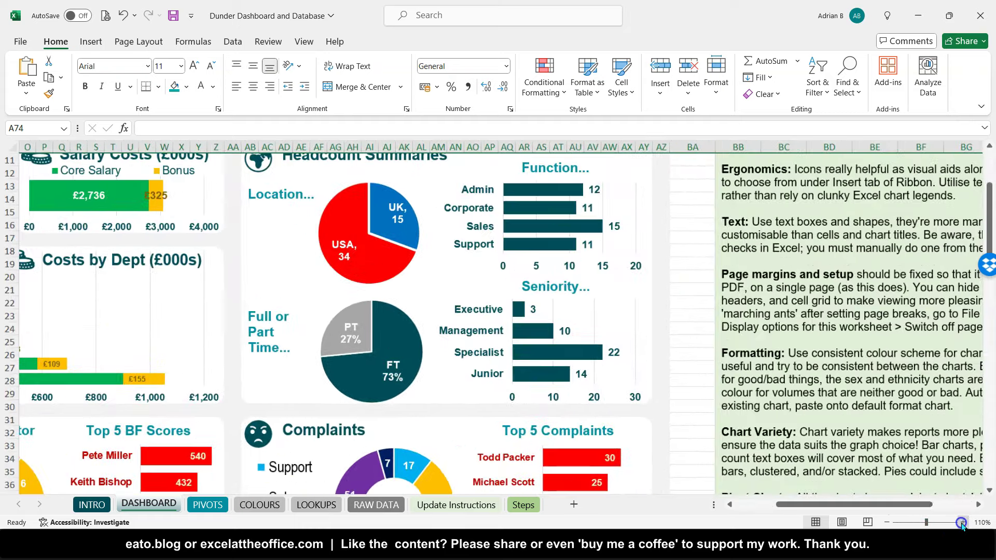
click(962, 523)
scroll(785, 376, right, 5)
scroll(785, 377, up, 4)
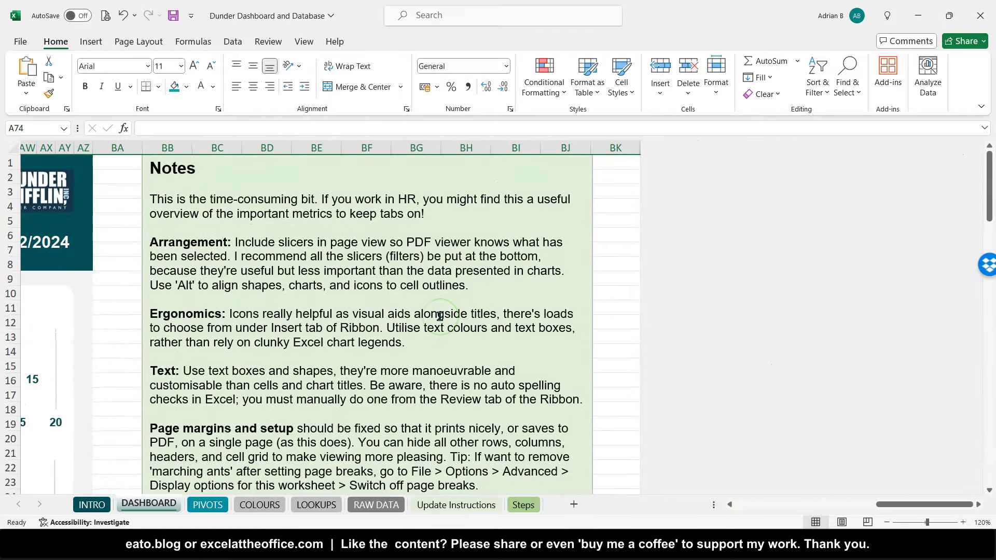
scroll(440, 316, left, 1)
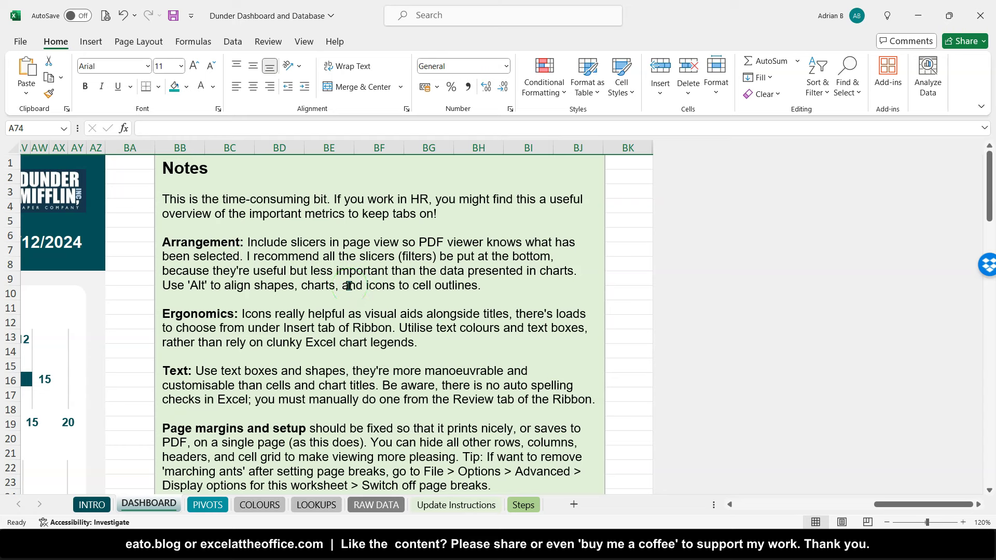
Step: Read the notes from Arrangement through Pivot Charts, highlighting the options path for switching off page breaks
scroll(335, 324, down, 2)
scroll(335, 329, up, 1)
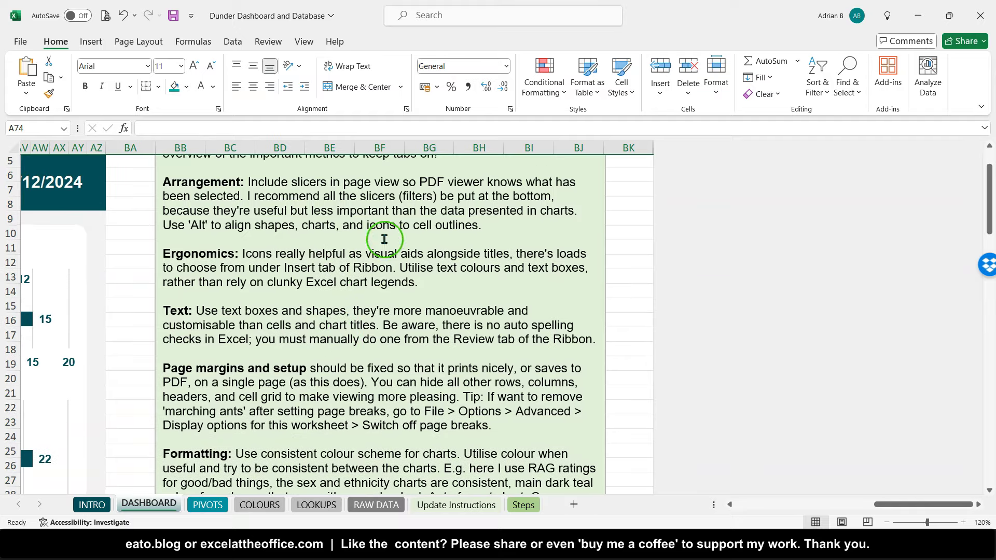
scroll(337, 254, down, 3)
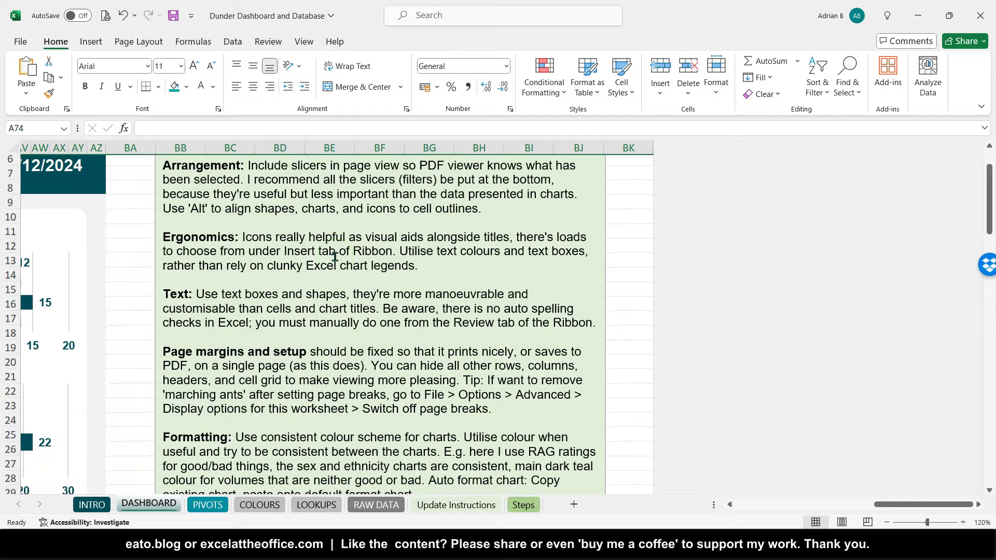
scroll(335, 257, down, 3)
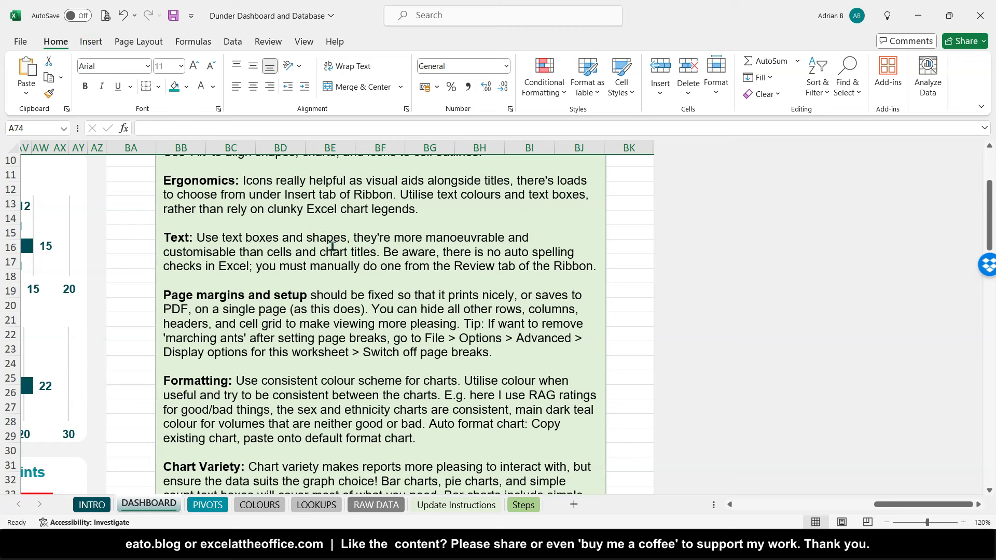
scroll(336, 289, down, 3)
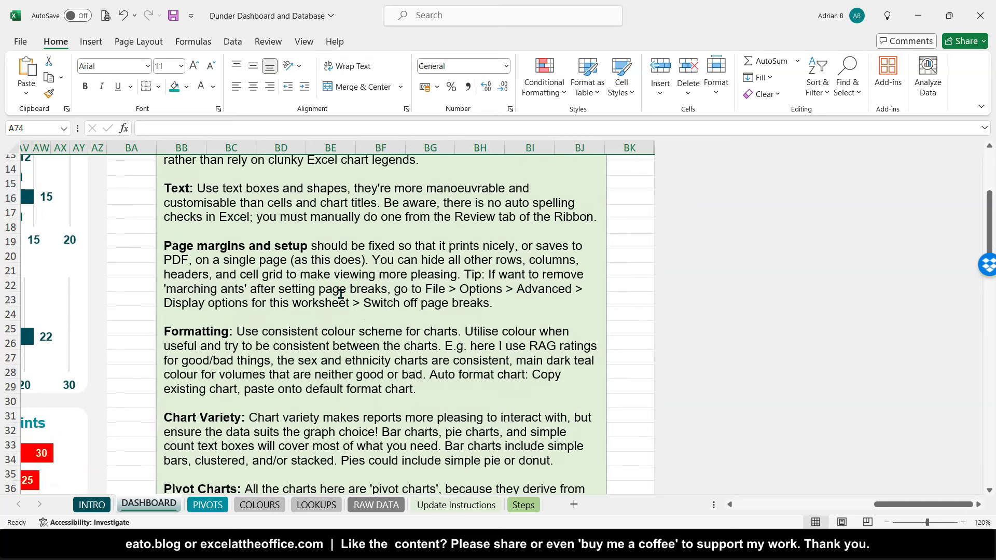
scroll(346, 277, down, 1)
scroll(350, 271, down, 1)
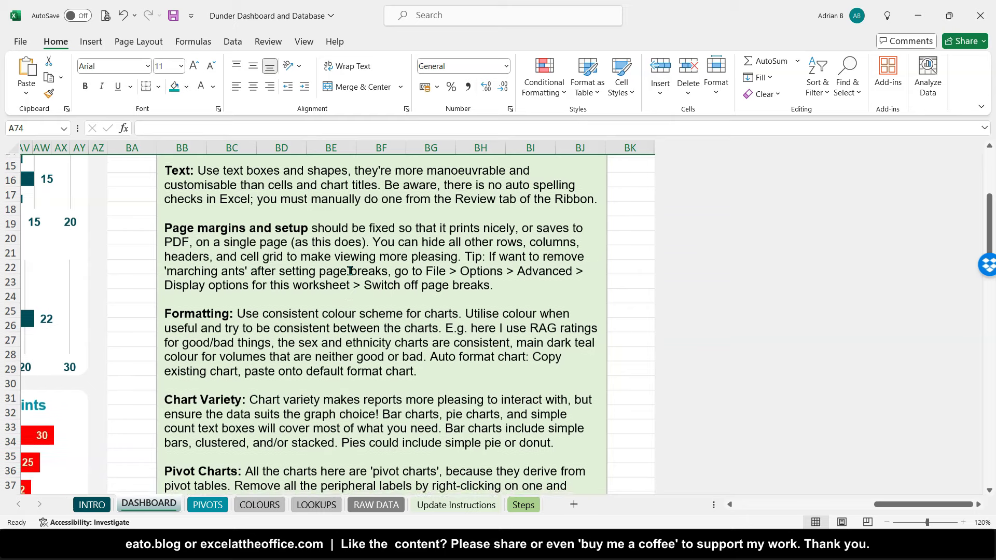
scroll(351, 270, down, 2)
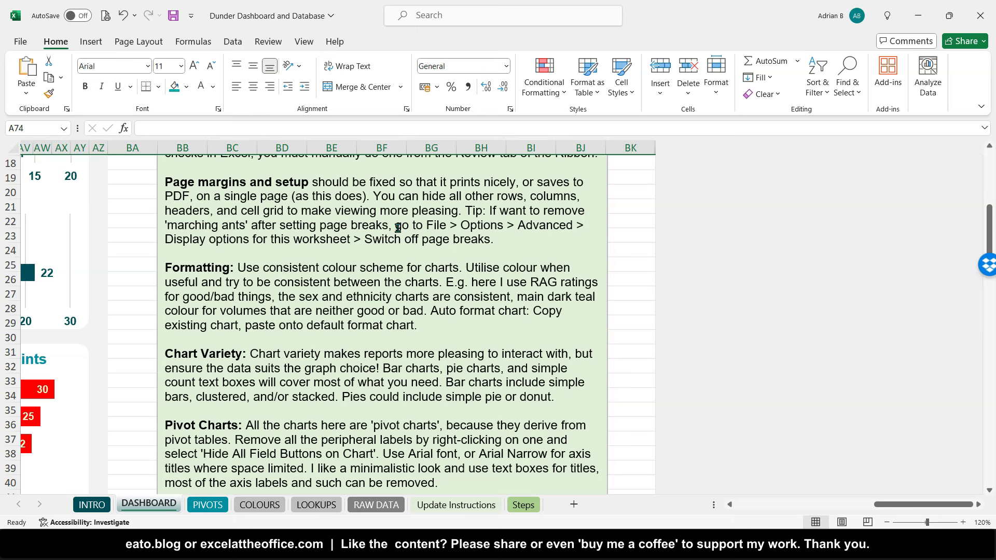
drag(431, 225, 476, 245)
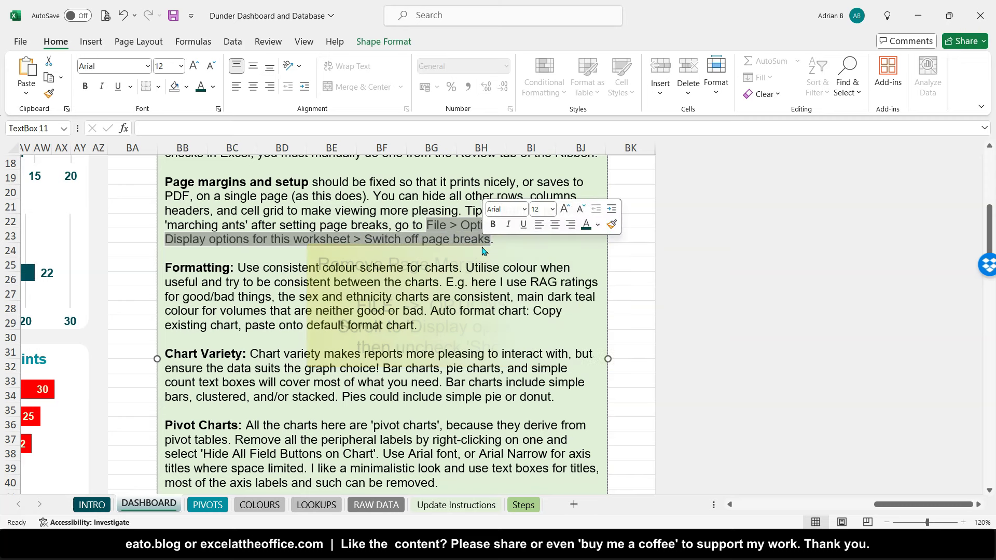
click(476, 245)
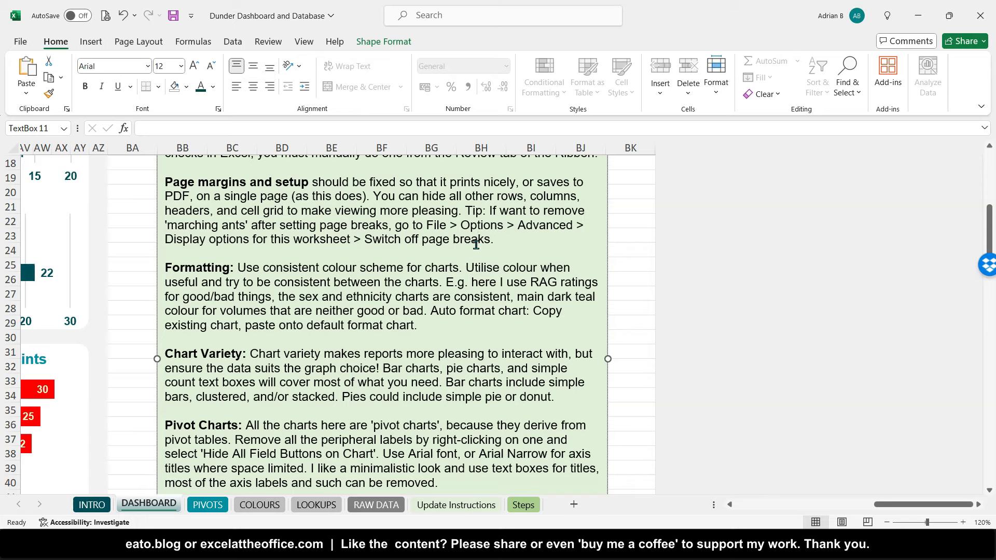
scroll(477, 245, down, 3)
scroll(476, 245, down, 2)
scroll(477, 245, up, 10)
Step: Open the Steps sheet and review section 4, Ready Dashboard space, highlighting its points from a to g
click(427, 424)
click(523, 505)
click(353, 379)
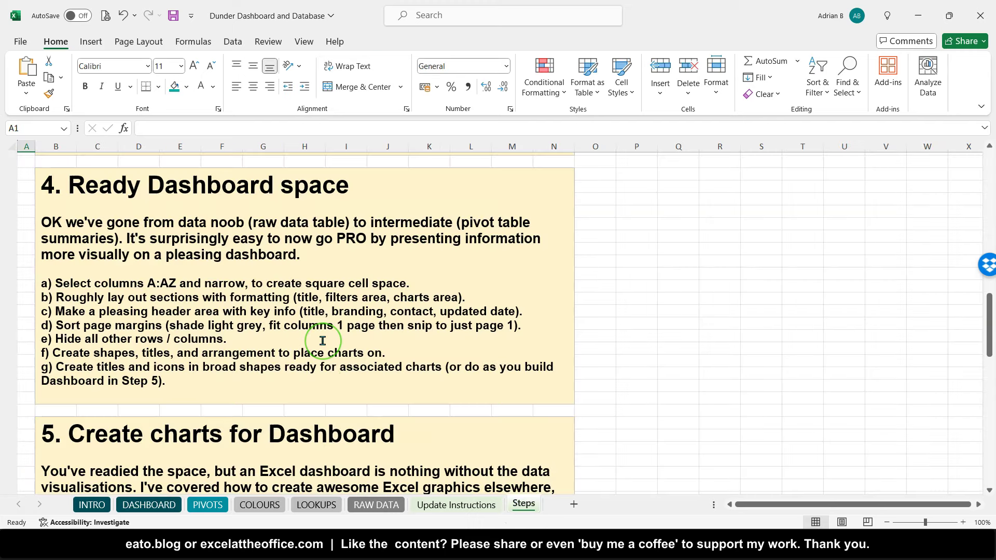
drag(50, 283, 426, 280)
drag(532, 284, 530, 285)
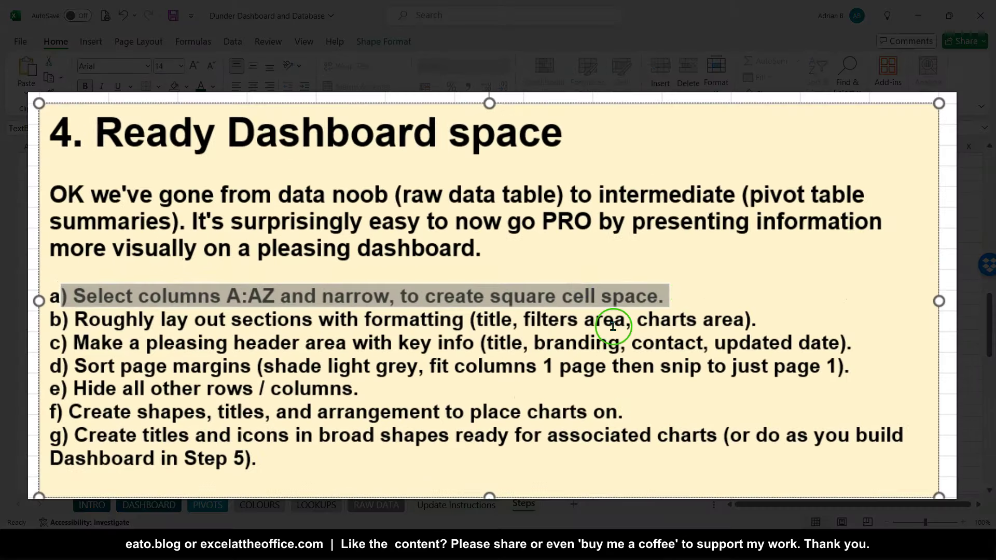
drag(776, 321, 506, 380)
drag(173, 379, 45, 366)
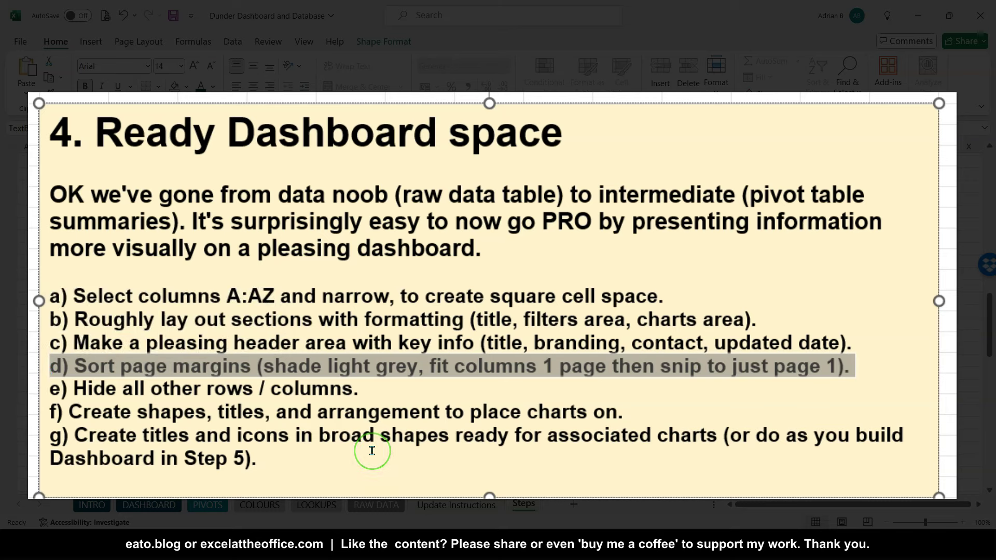
drag(382, 394, 617, 411)
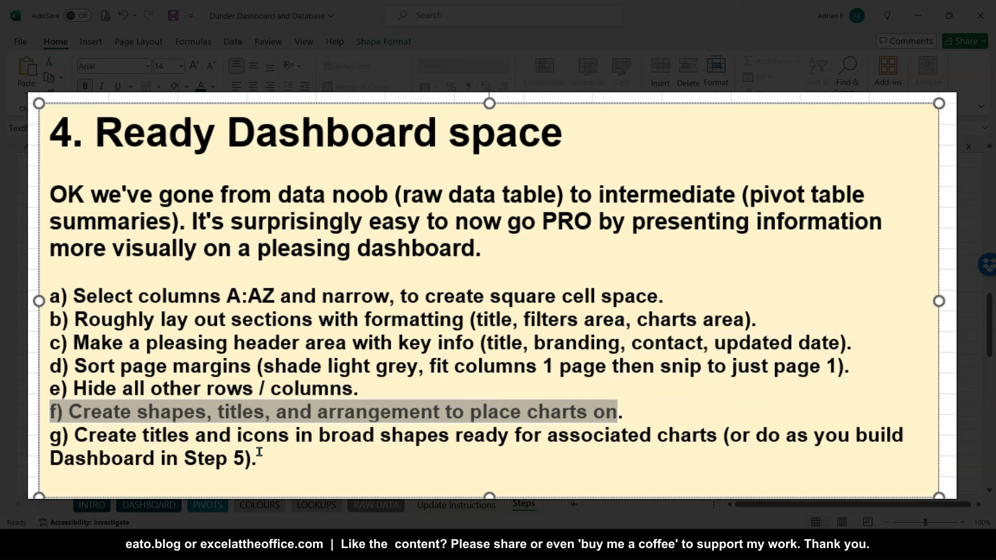
drag(260, 456, 57, 440)
click(64, 438)
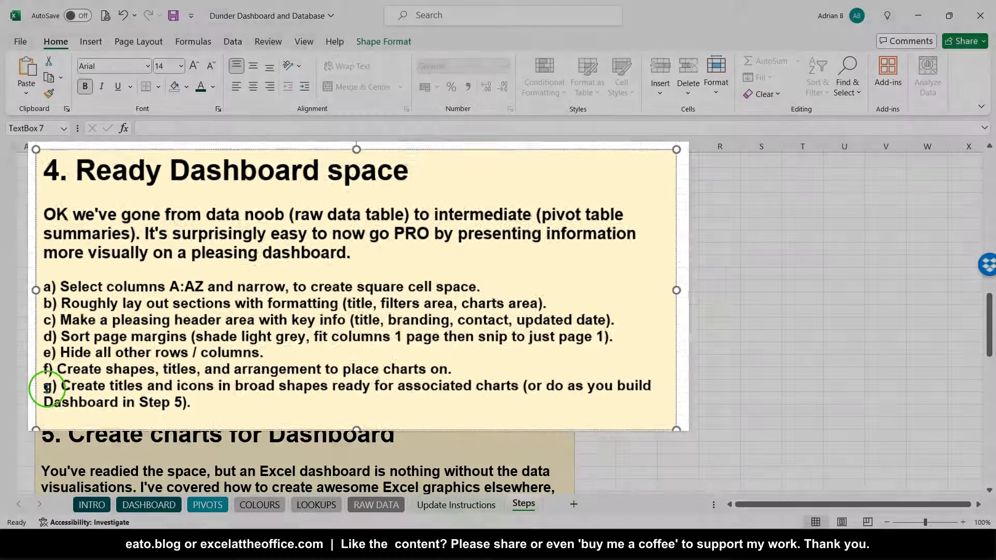
drag(48, 367, 129, 367)
Step: Switch to the Dunder Dashboard Follow Along workbook and paste a copy of the Salary Costs card's blank rectangle at cell AB10
mouse_move(275, 552)
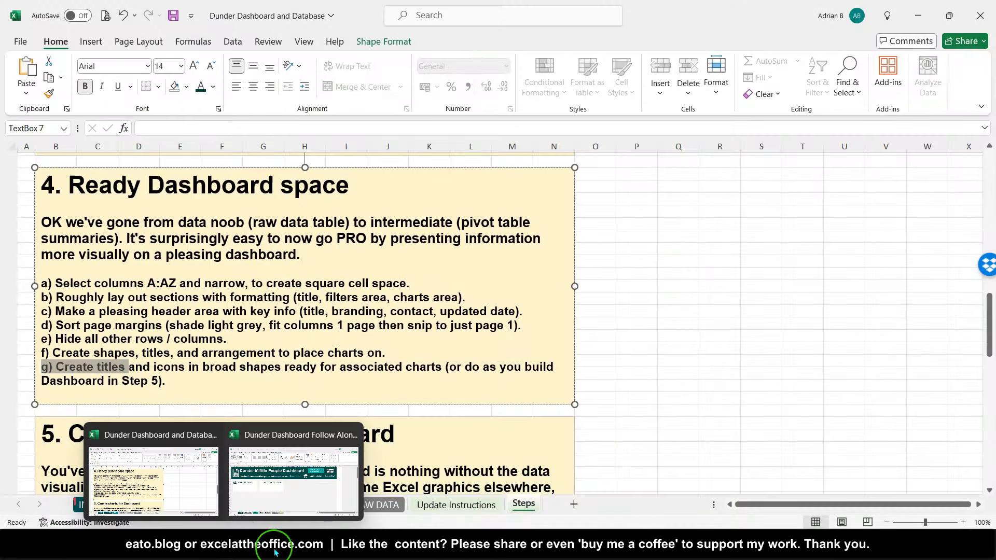
click(265, 501)
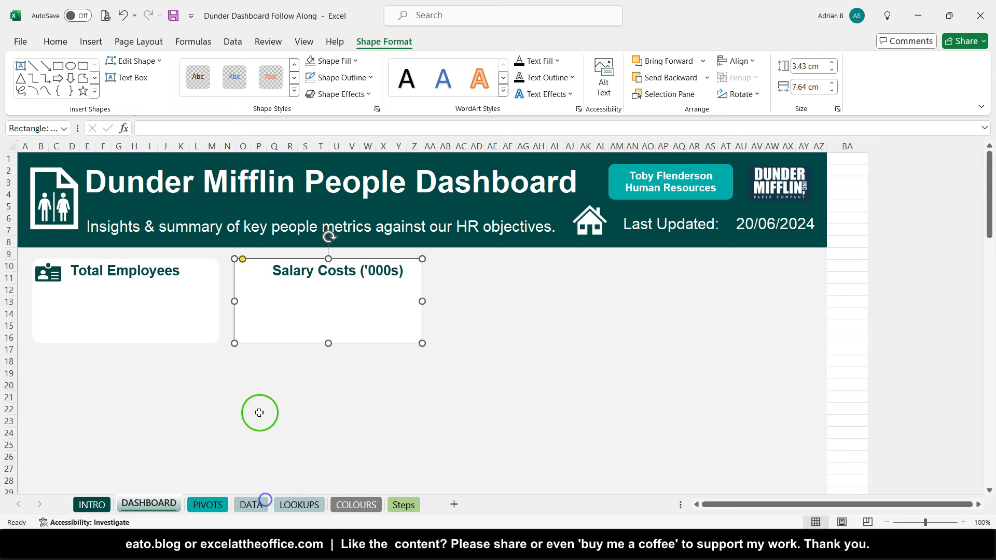
click(100, 269)
click(322, 276)
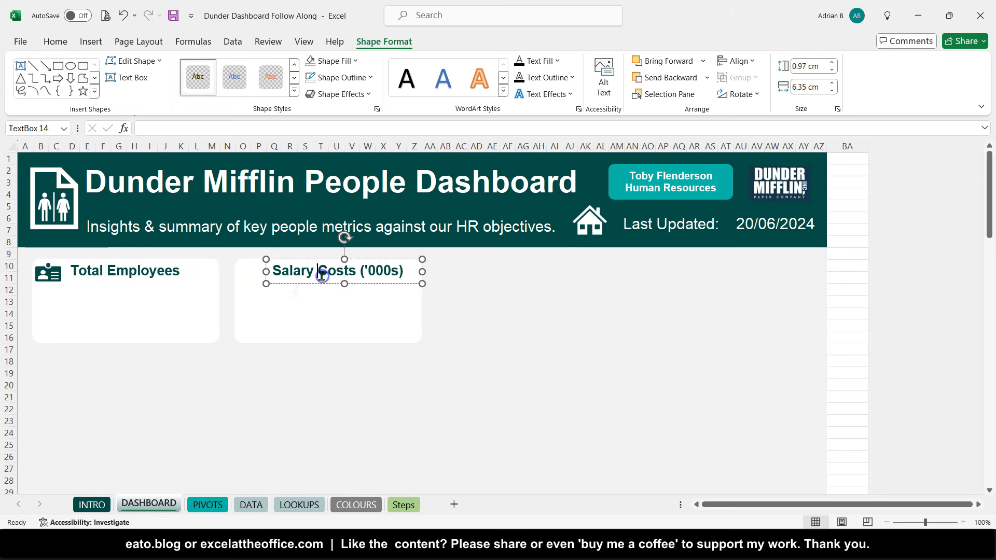
click(278, 307)
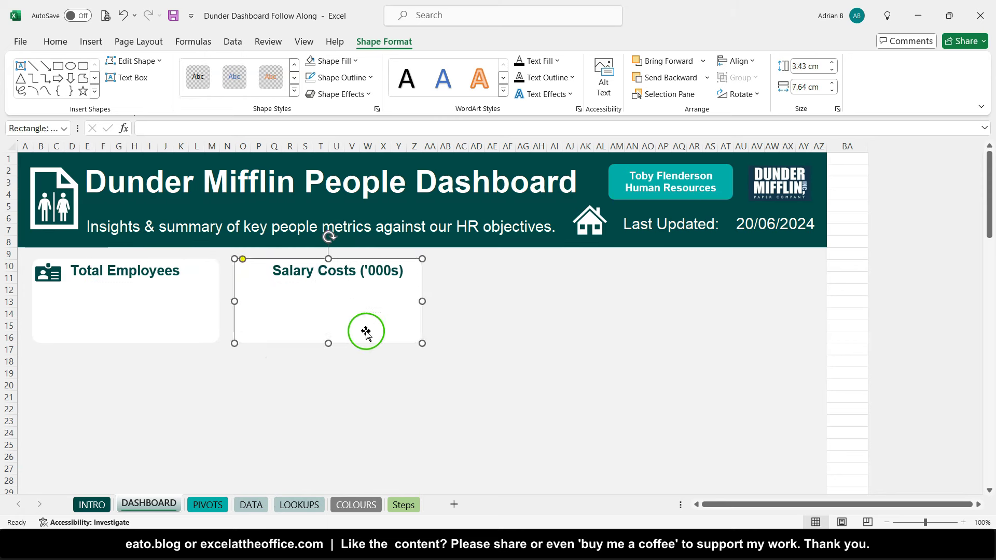
click(443, 266)
key(ctrl+v)
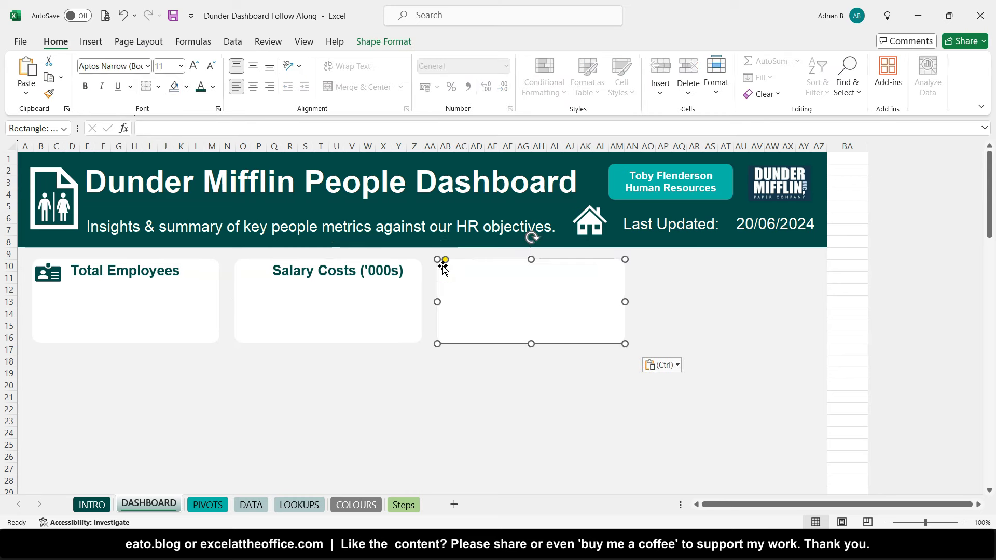
Step: Enlarge the pasted card to span columns AB to AY and rows 10 to 28, and reduce its corner rounding to match the smaller cards
drag(623, 344, 808, 485)
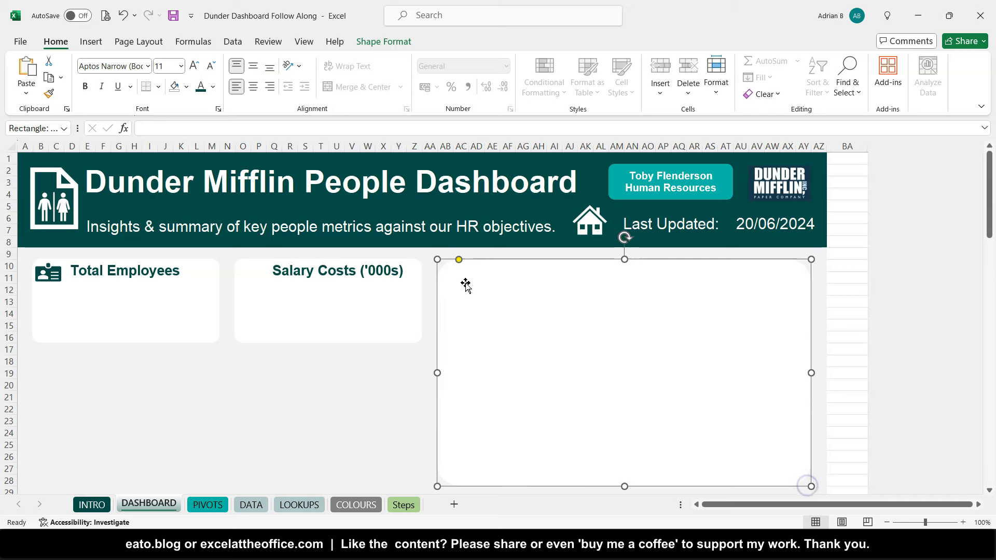
click(459, 260)
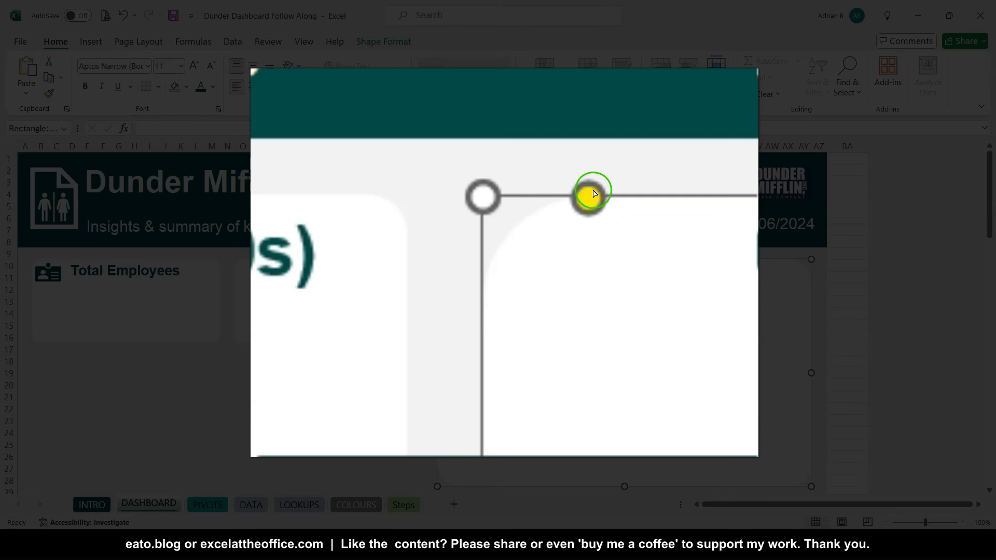
drag(593, 190, 583, 190)
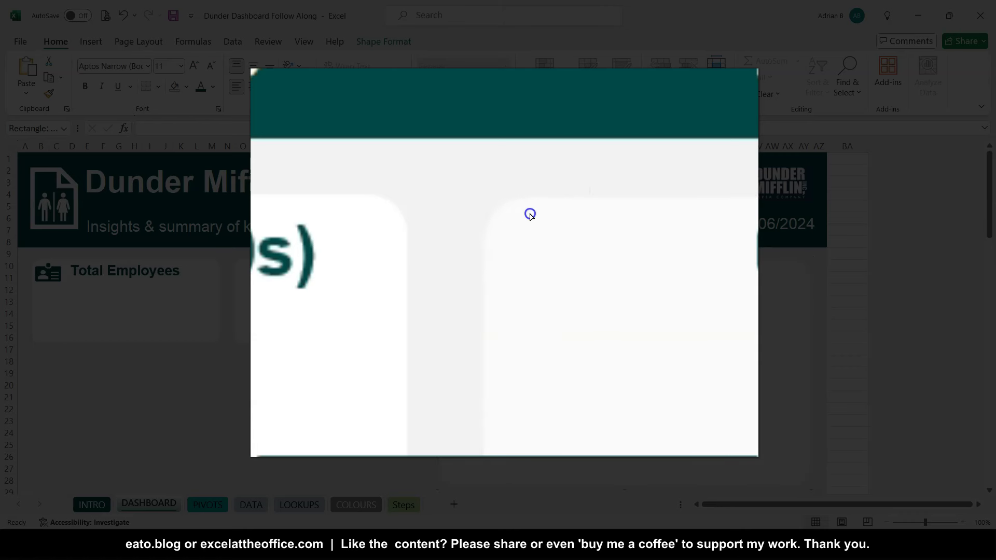
drag(520, 207, 535, 208)
click(412, 349)
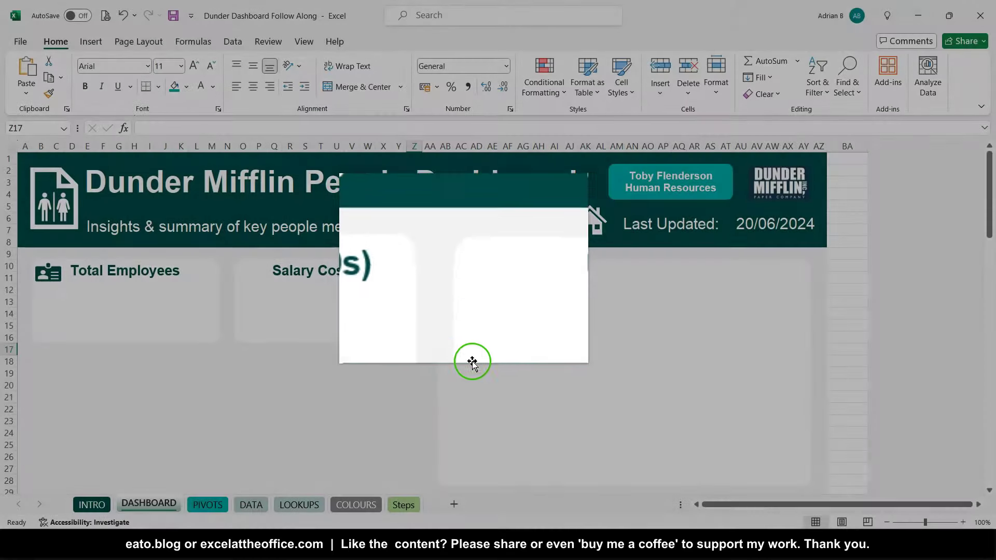
Step: Open the follow-along workbook's Steps sheet and review the instructions from section 4 through section 7, Intro page, tidy and save
click(457, 276)
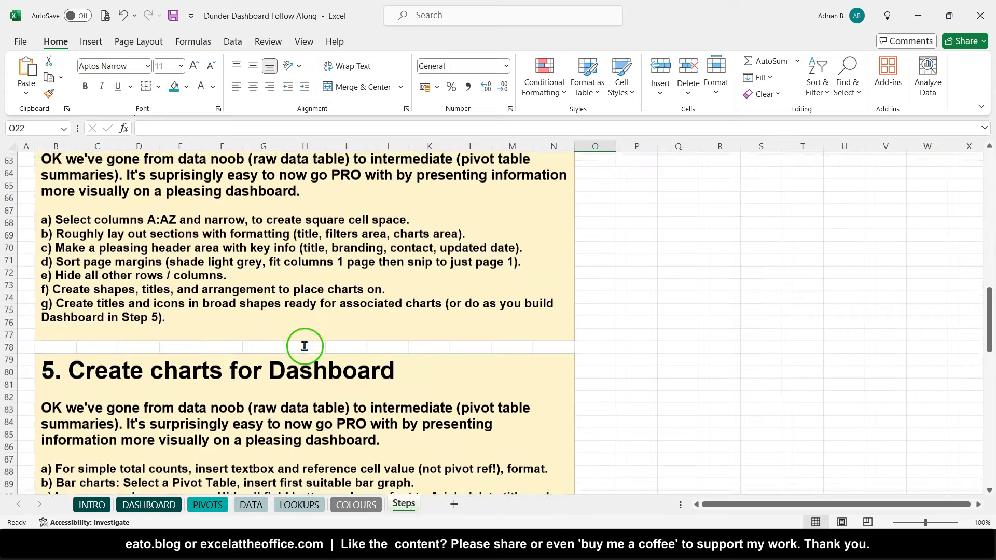
scroll(273, 302, up, 3)
scroll(276, 302, down, 7)
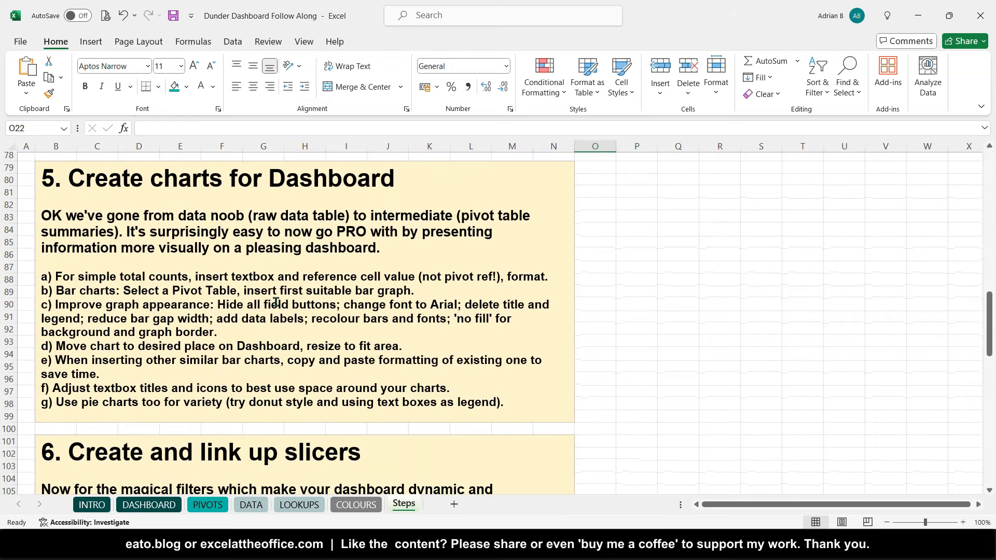
scroll(276, 302, down, 6)
scroll(275, 303, down, 1)
scroll(275, 303, down, 7)
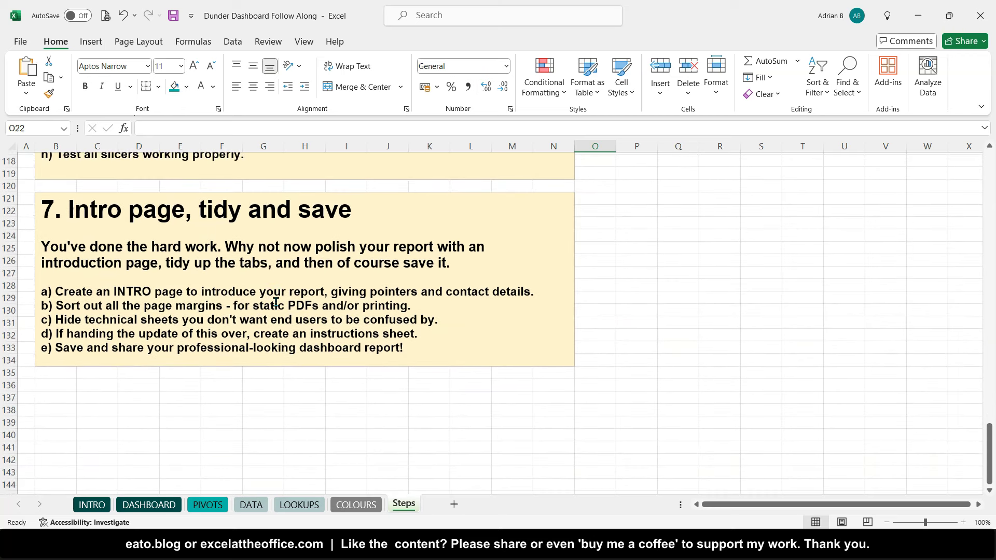
Step: Review the Steps sheet from section 7 back through section 4 to the How to Make A Dashboard overview
scroll(275, 302, up, 15)
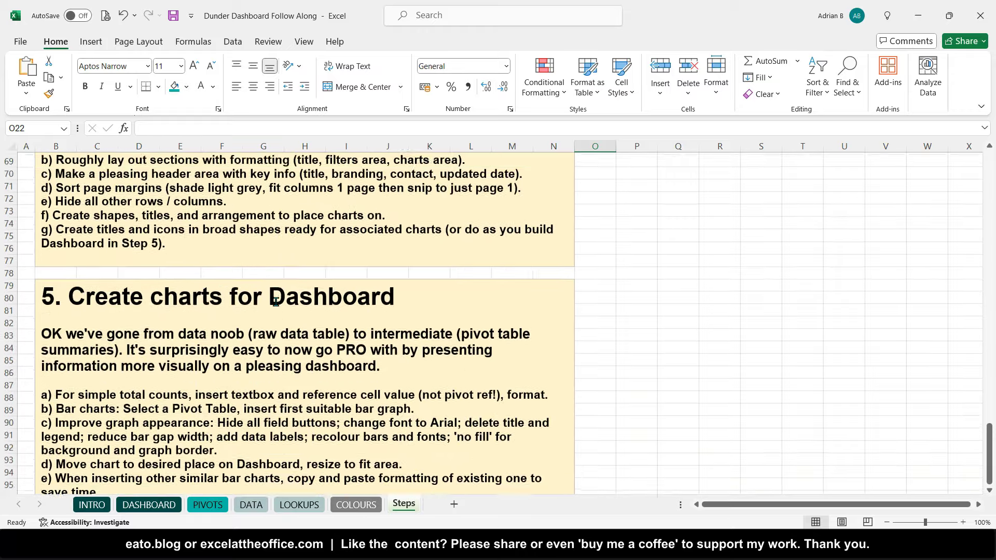
scroll(276, 302, up, 5)
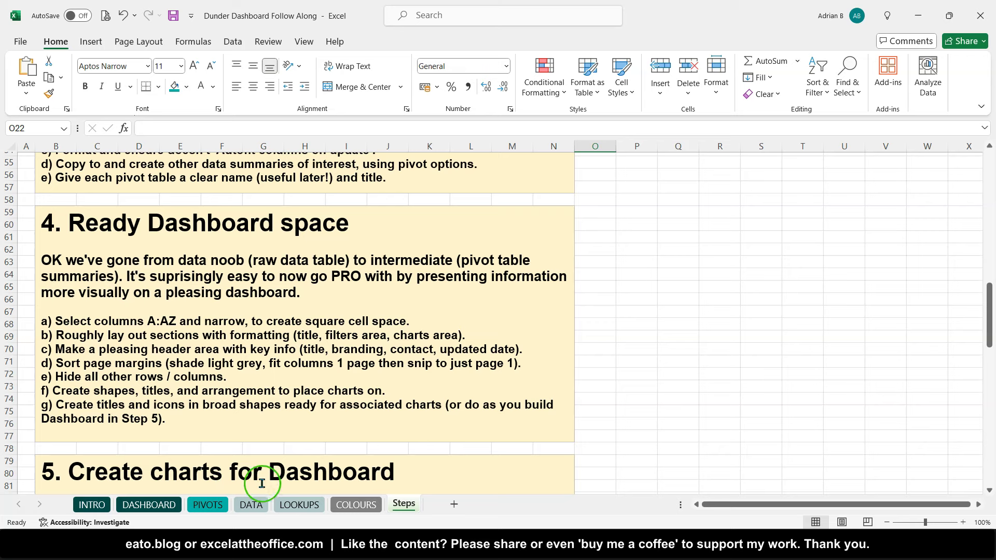
scroll(120, 266, up, 18)
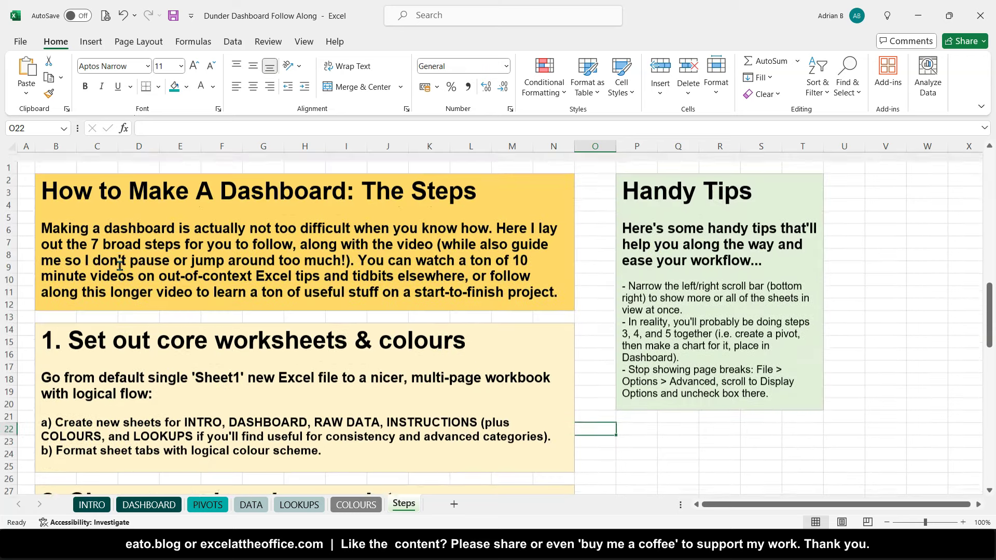
click(28, 159)
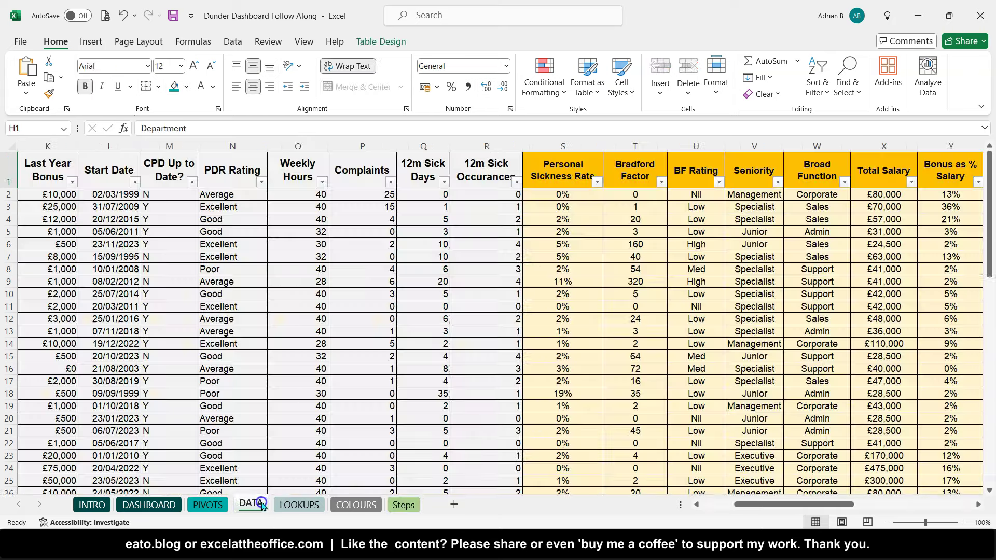
Step: Look over the follow-along workbook's DATA, PIVOTS and DASHBOARD sheets in turn
click(260, 505)
click(213, 508)
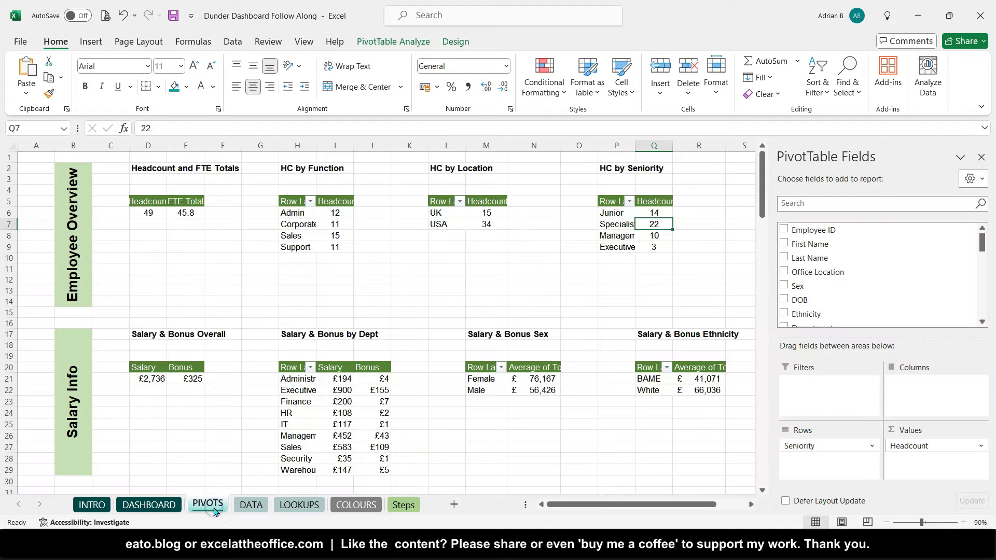
click(157, 506)
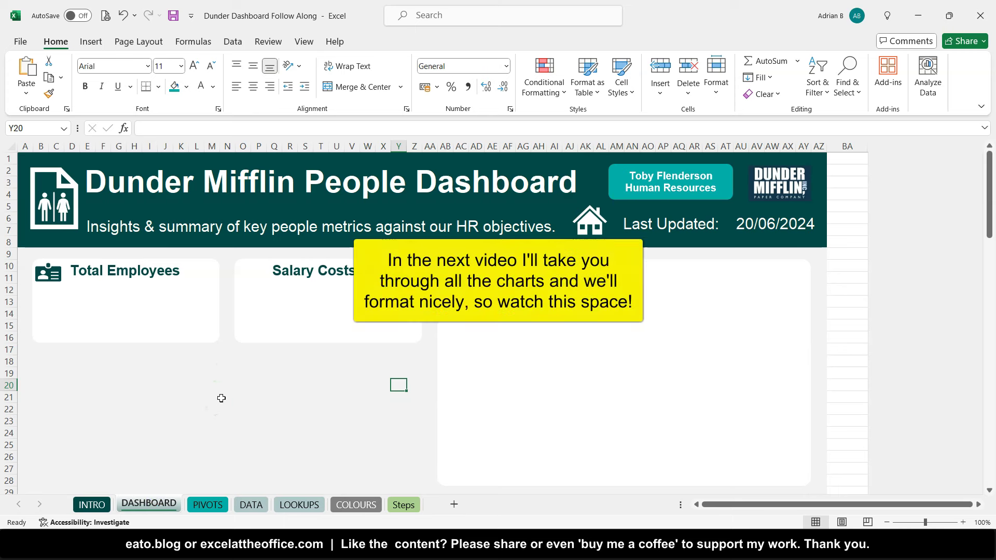
Step: Switch to the Dunder Dashboard and Database workbook and examine the slicer area at the end of its DASHBOARD sheet
mouse_move(223, 547)
click(156, 480)
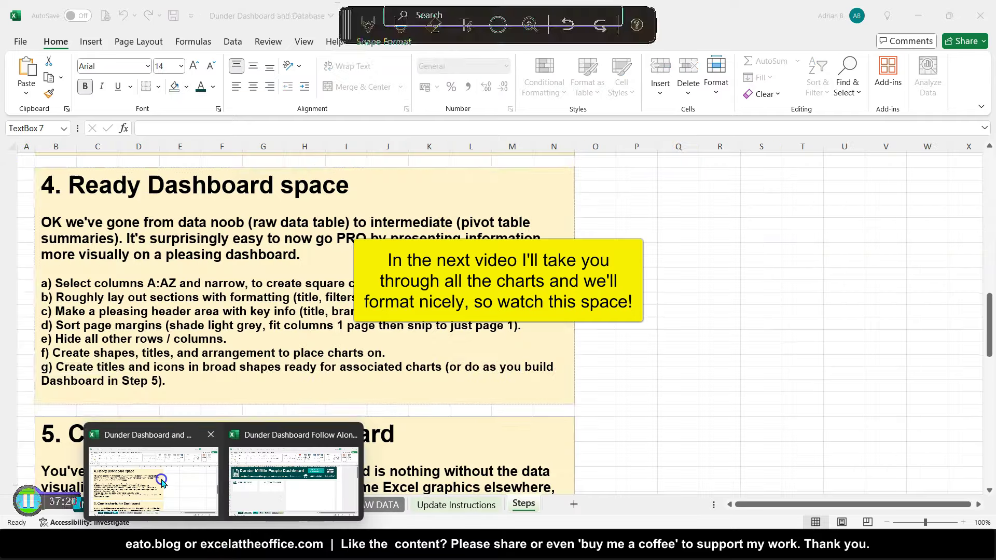
click(136, 506)
scroll(151, 425, down, 20)
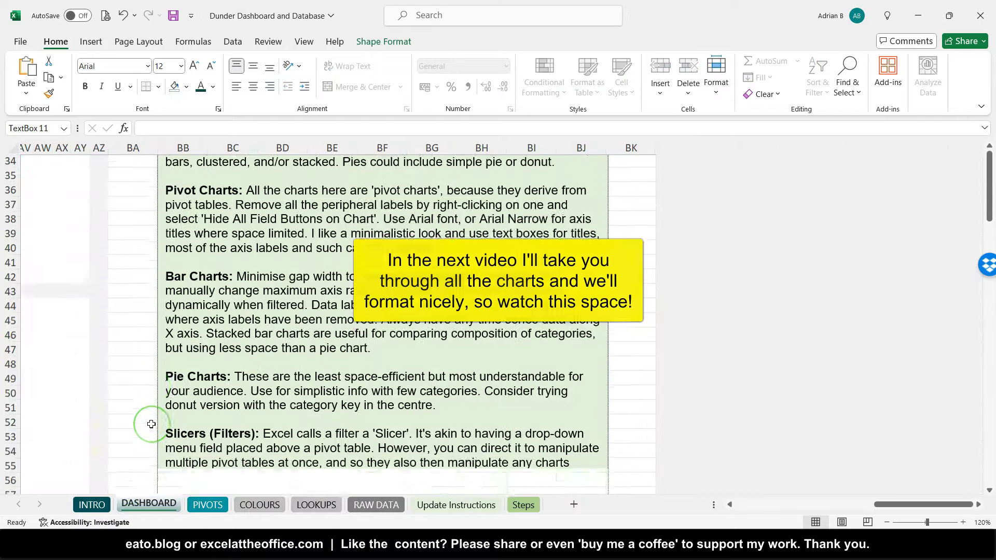
scroll(151, 425, left, 3)
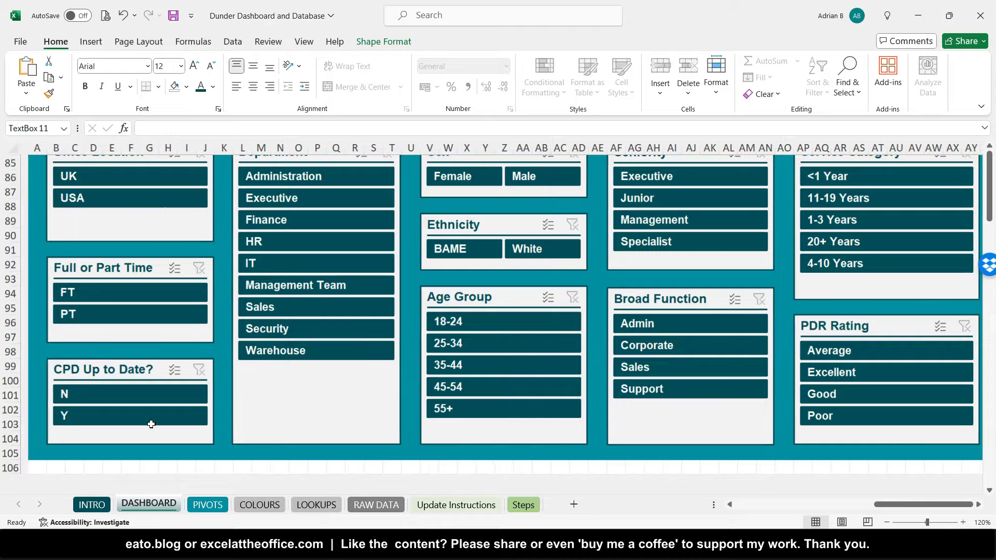
scroll(151, 425, up, 2)
Step: Open the reference workbook's INTRO sheet and look through its introduction page
click(95, 507)
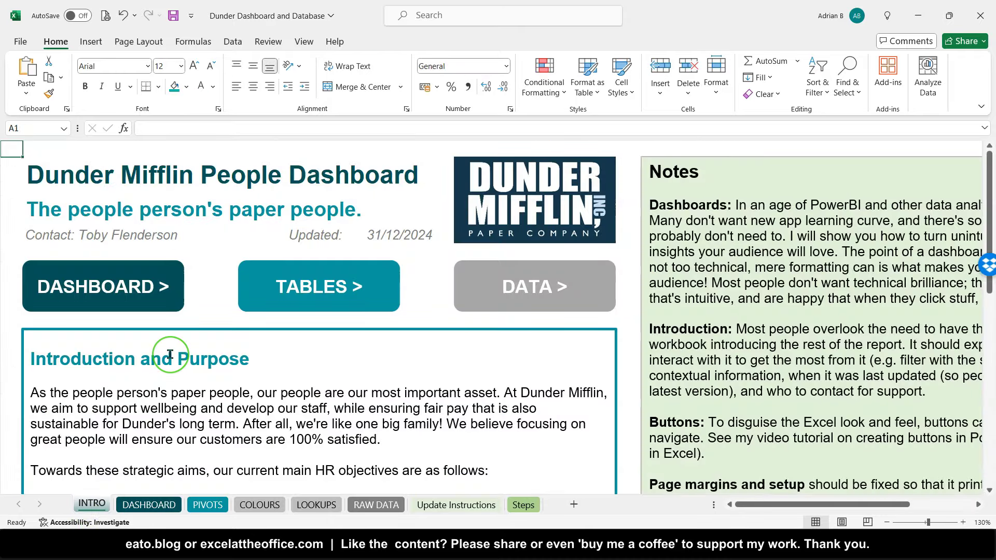
scroll(170, 355, down, 7)
scroll(170, 354, up, 7)
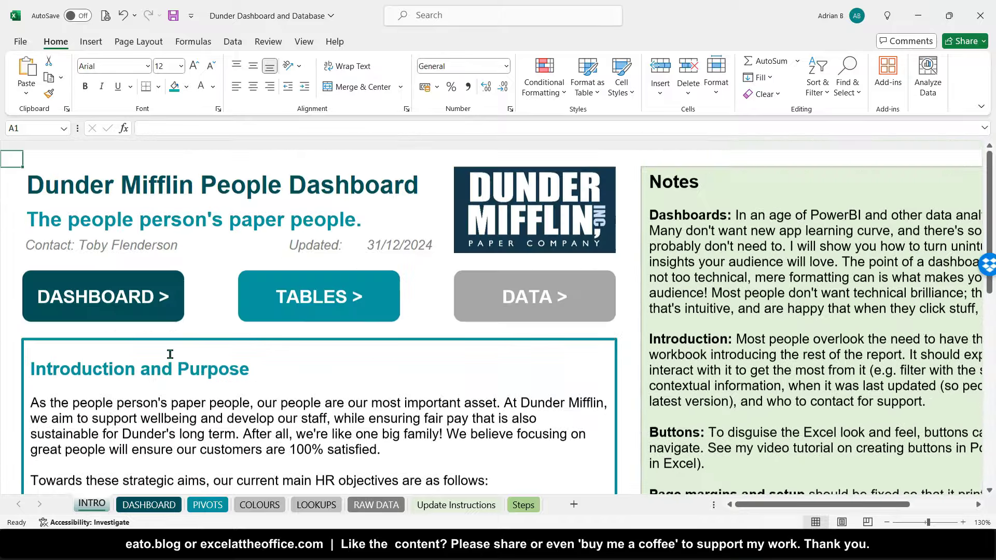